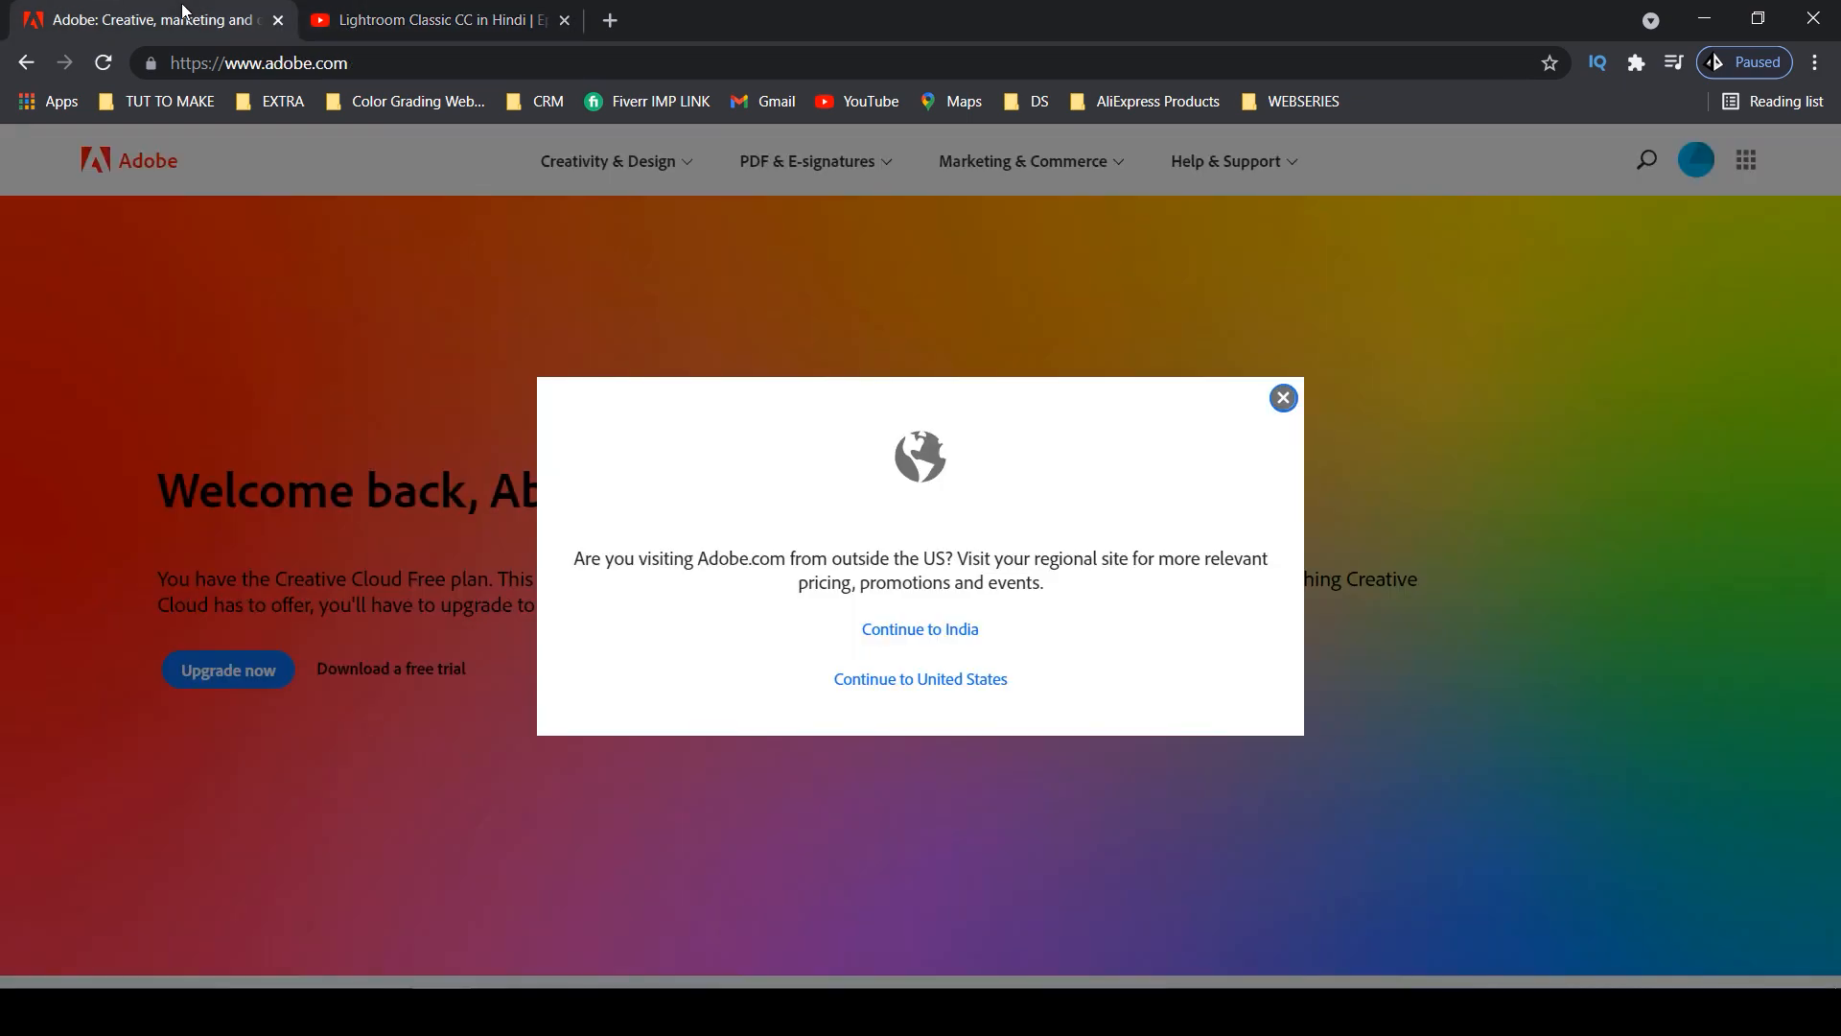
Continue to Adobe's India site, open the Photography plan page and check the monthly price for Photoshop and Lightroom.
click(182, 17)
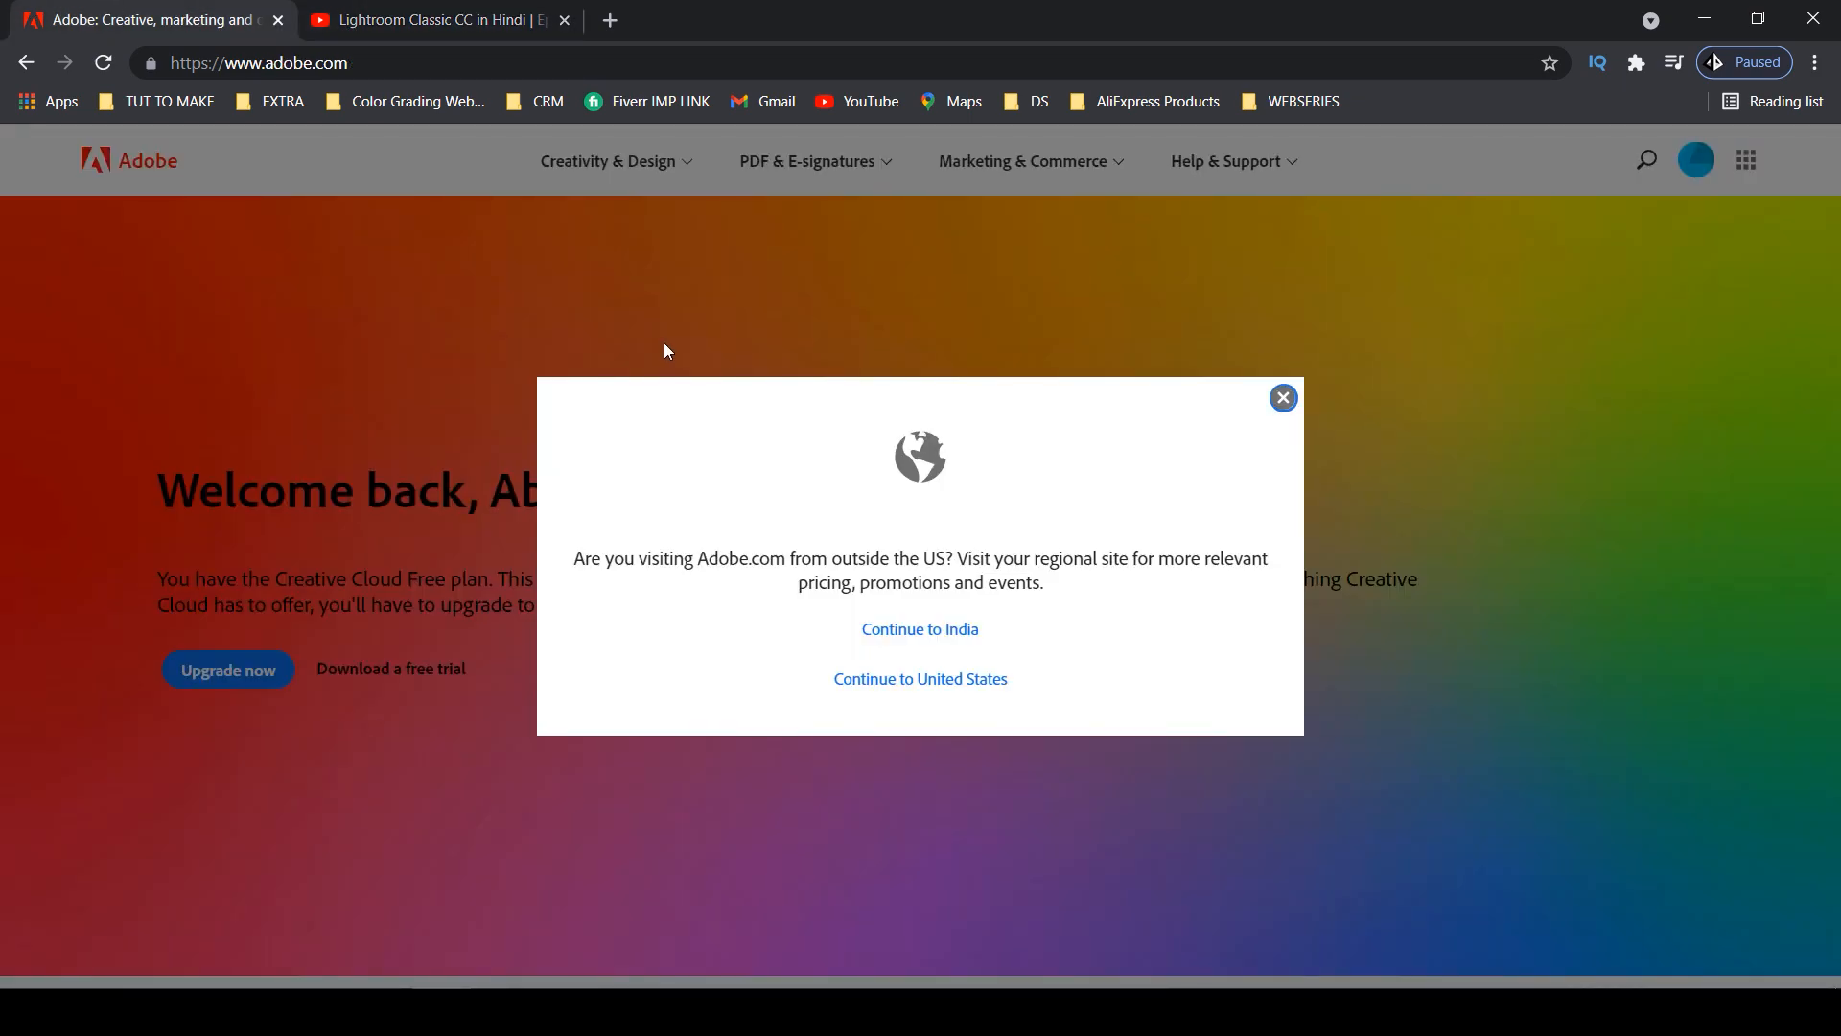
click(928, 629)
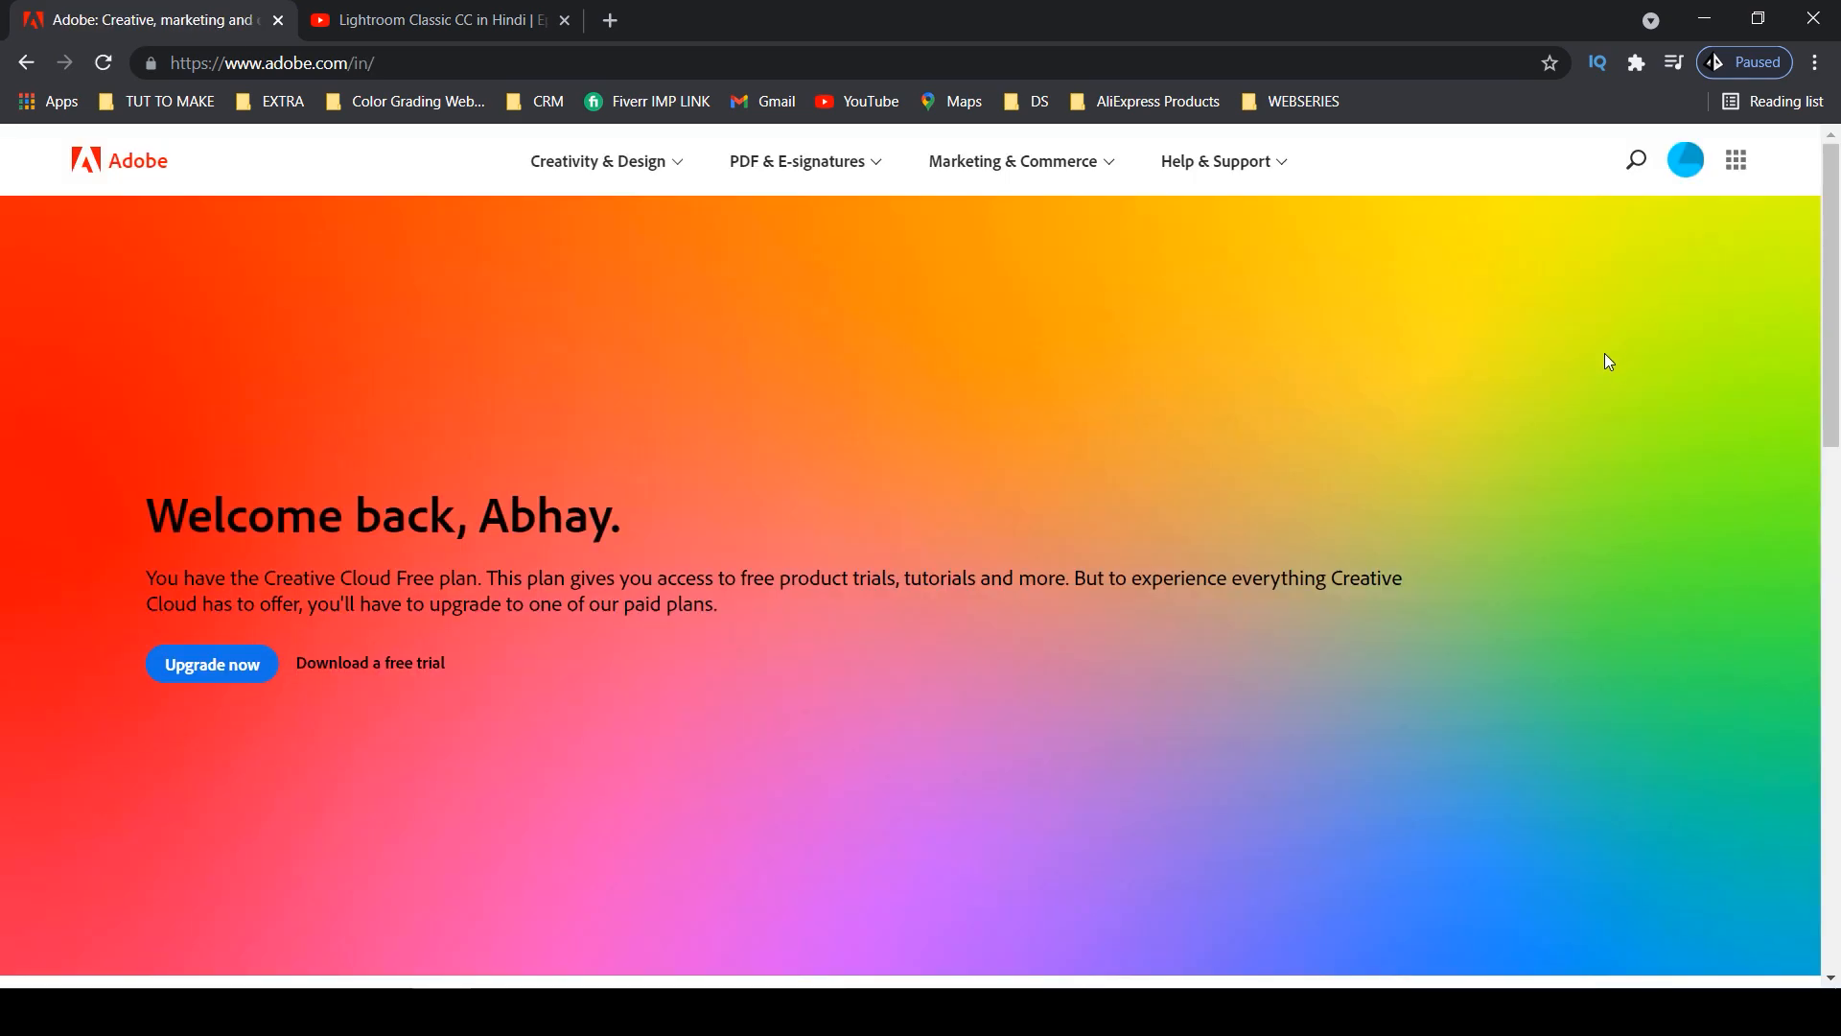
click(608, 161)
click(295, 410)
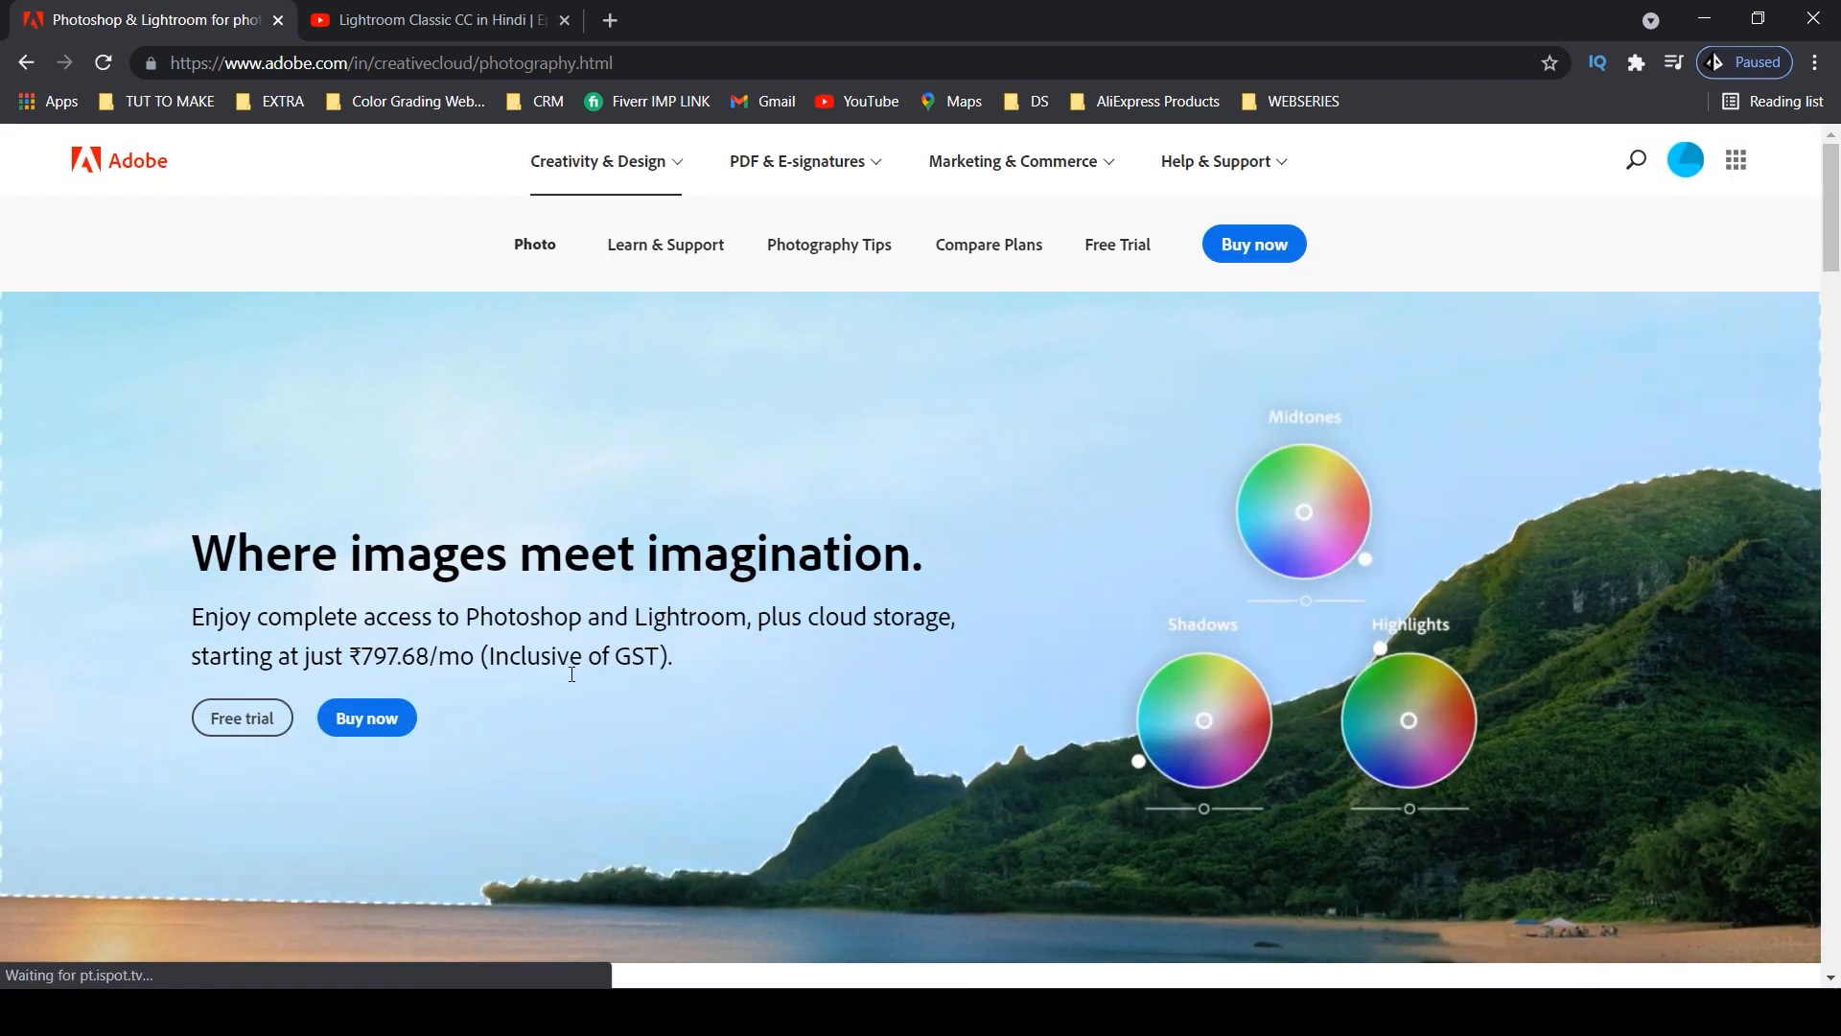
drag(363, 662, 441, 663)
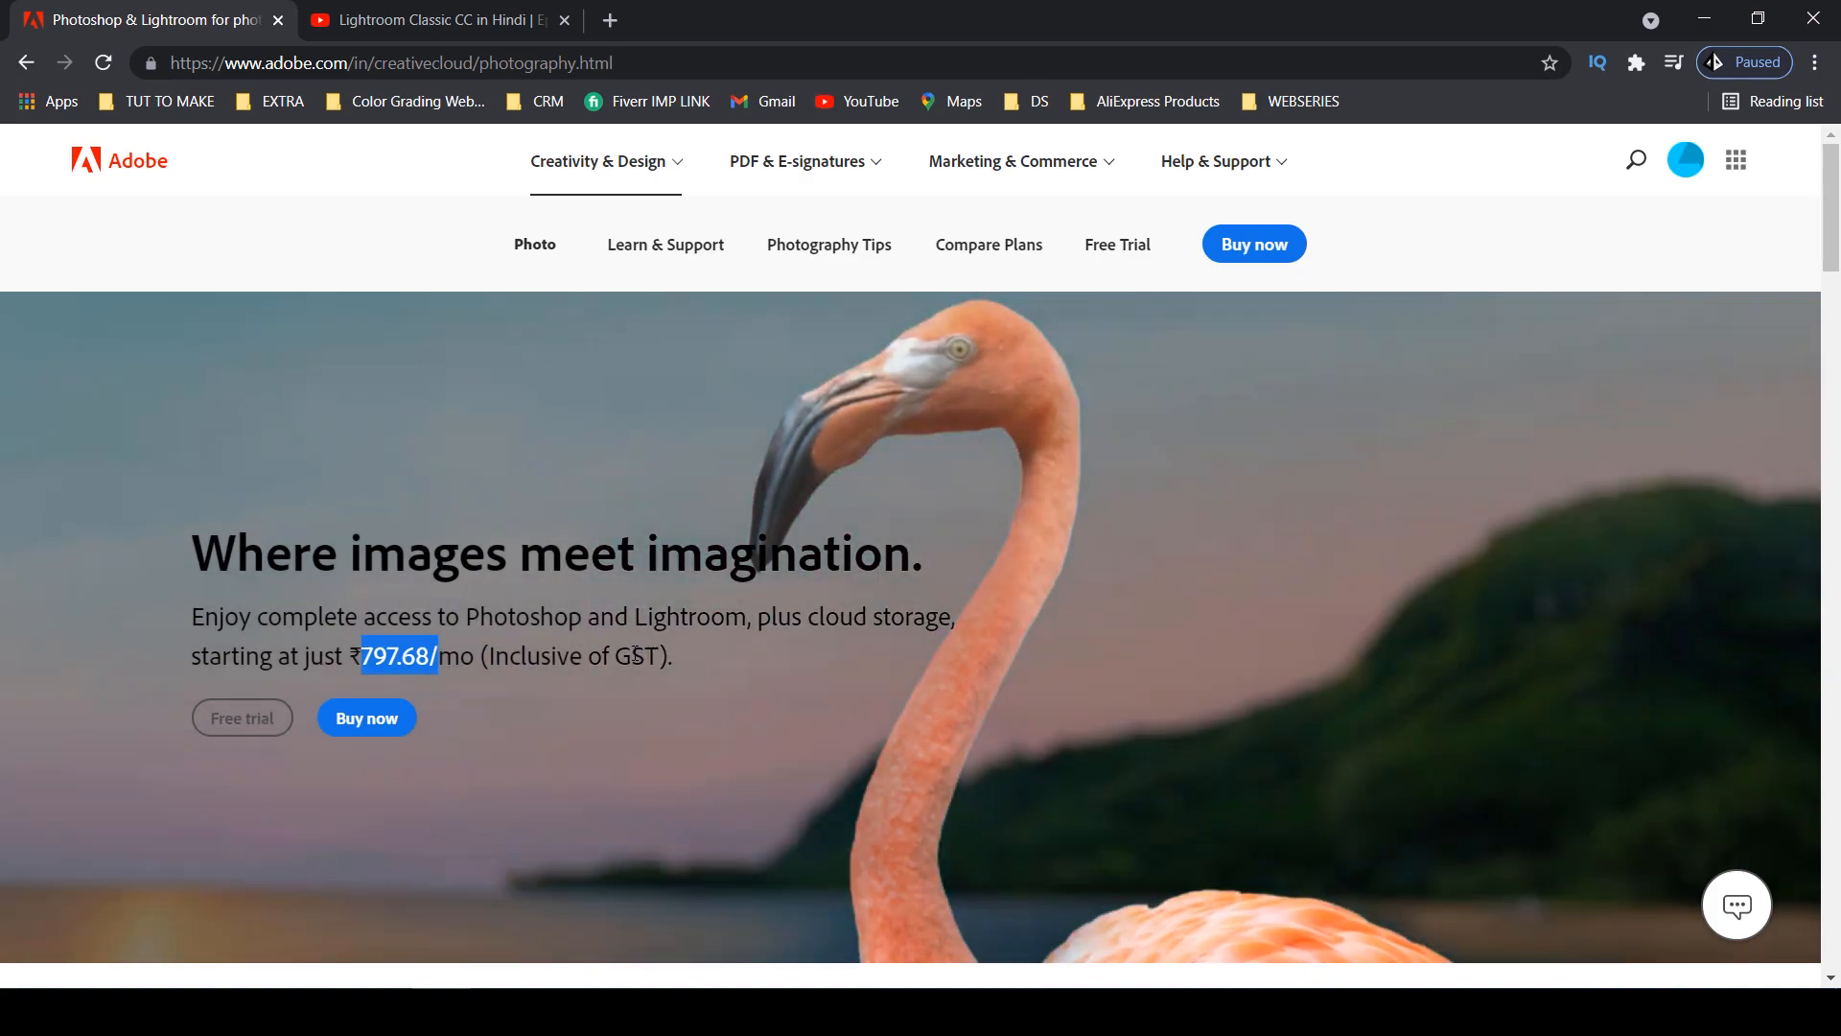
click(522, 703)
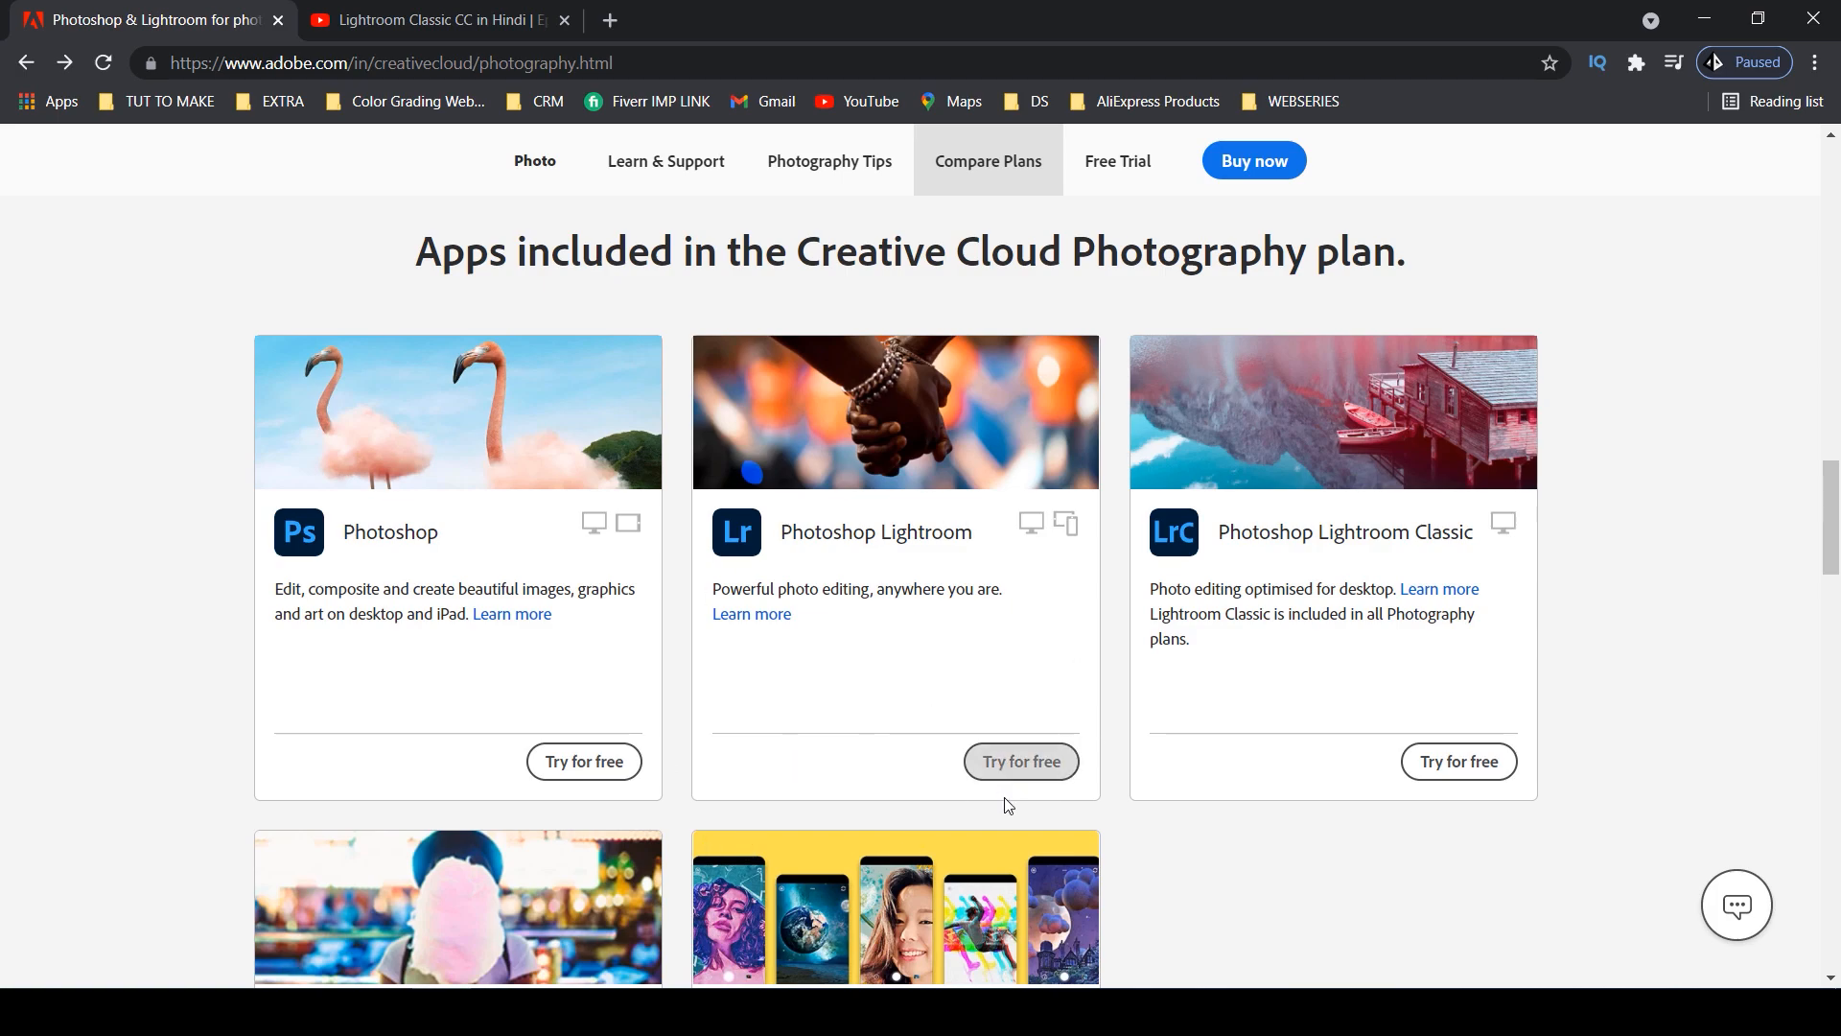
Switch to Lightroom Classic and view the Develop, Map, Book, Slideshow, Print and Web modules in turn, ending back in Library.
click(992, 1011)
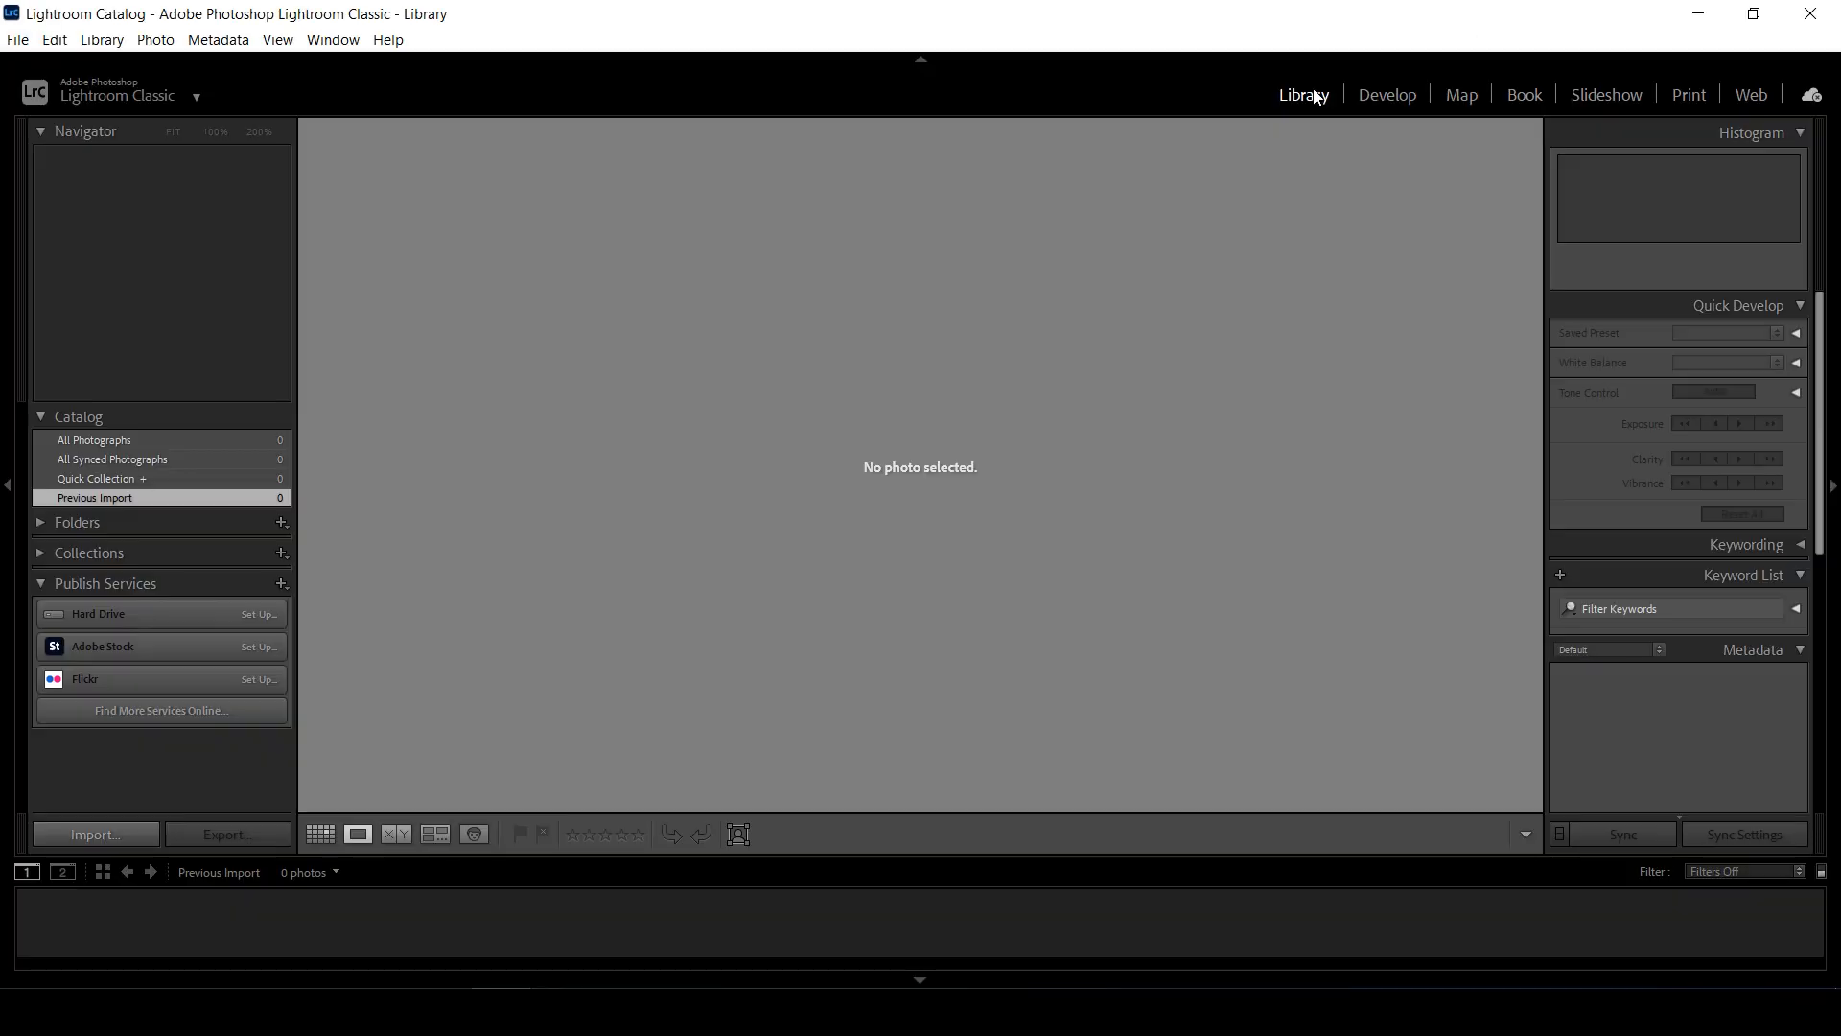
click(1397, 91)
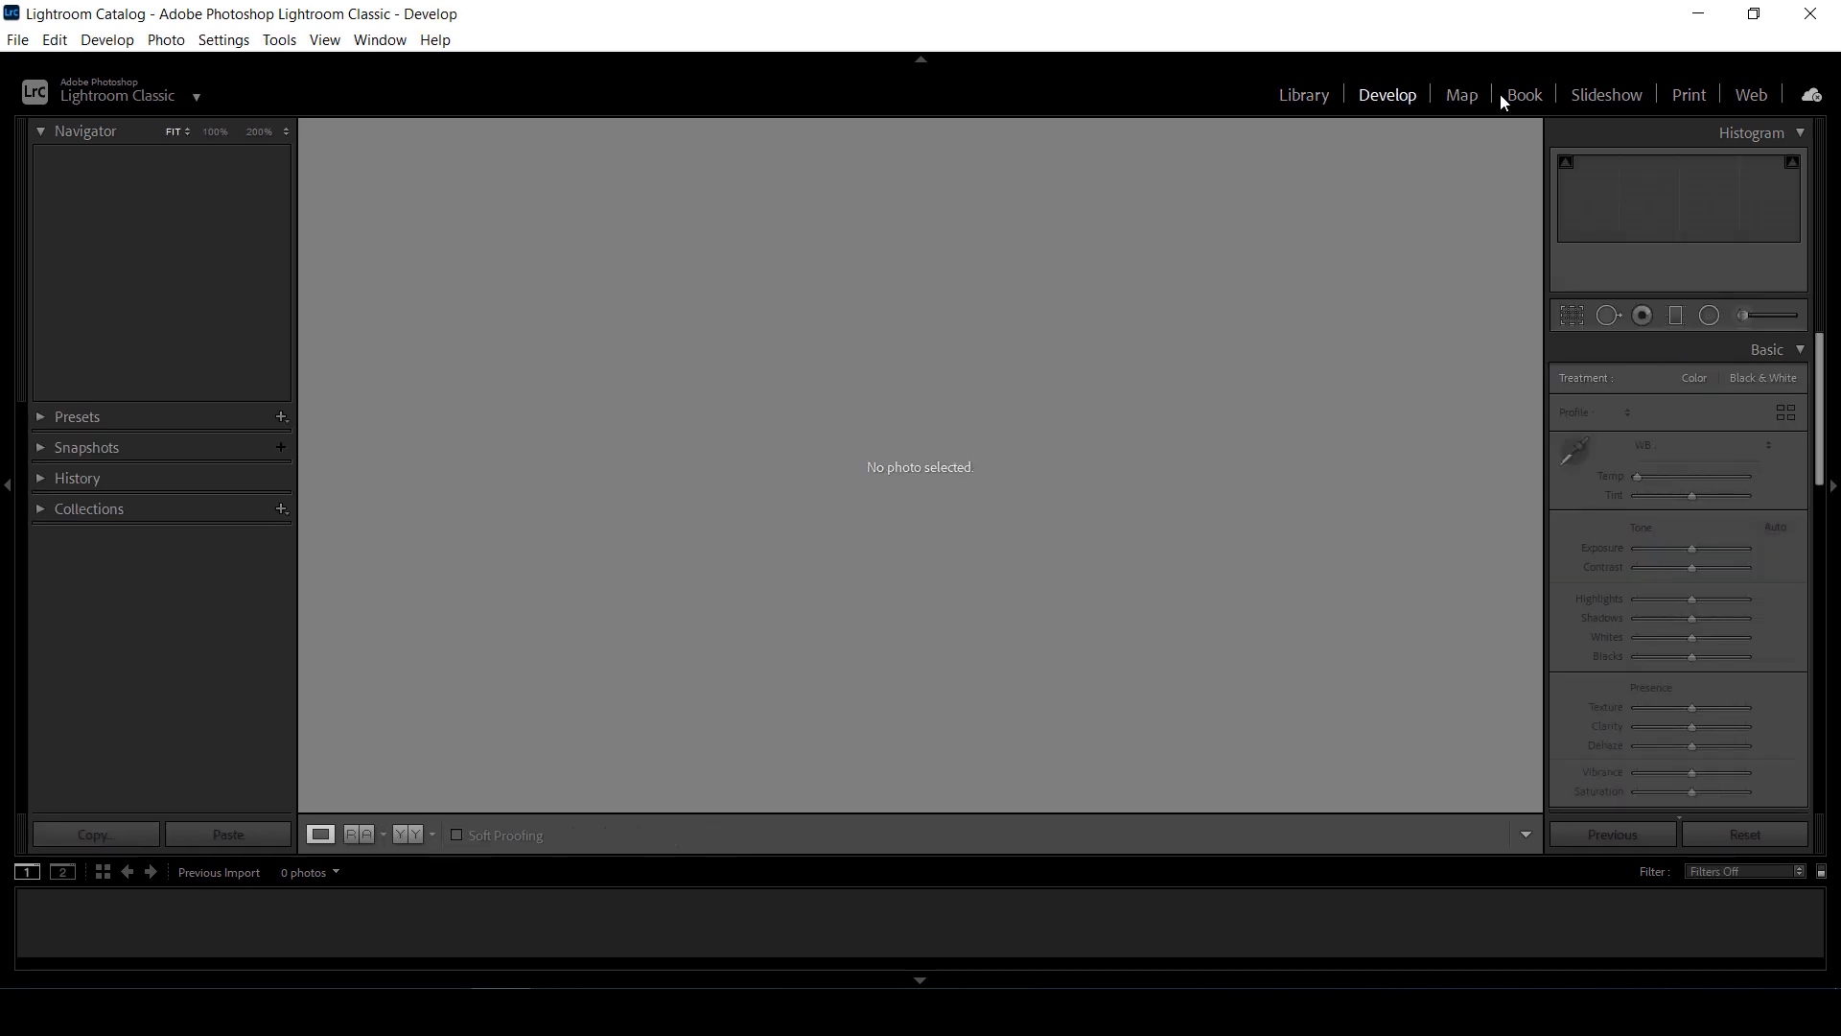
click(1462, 93)
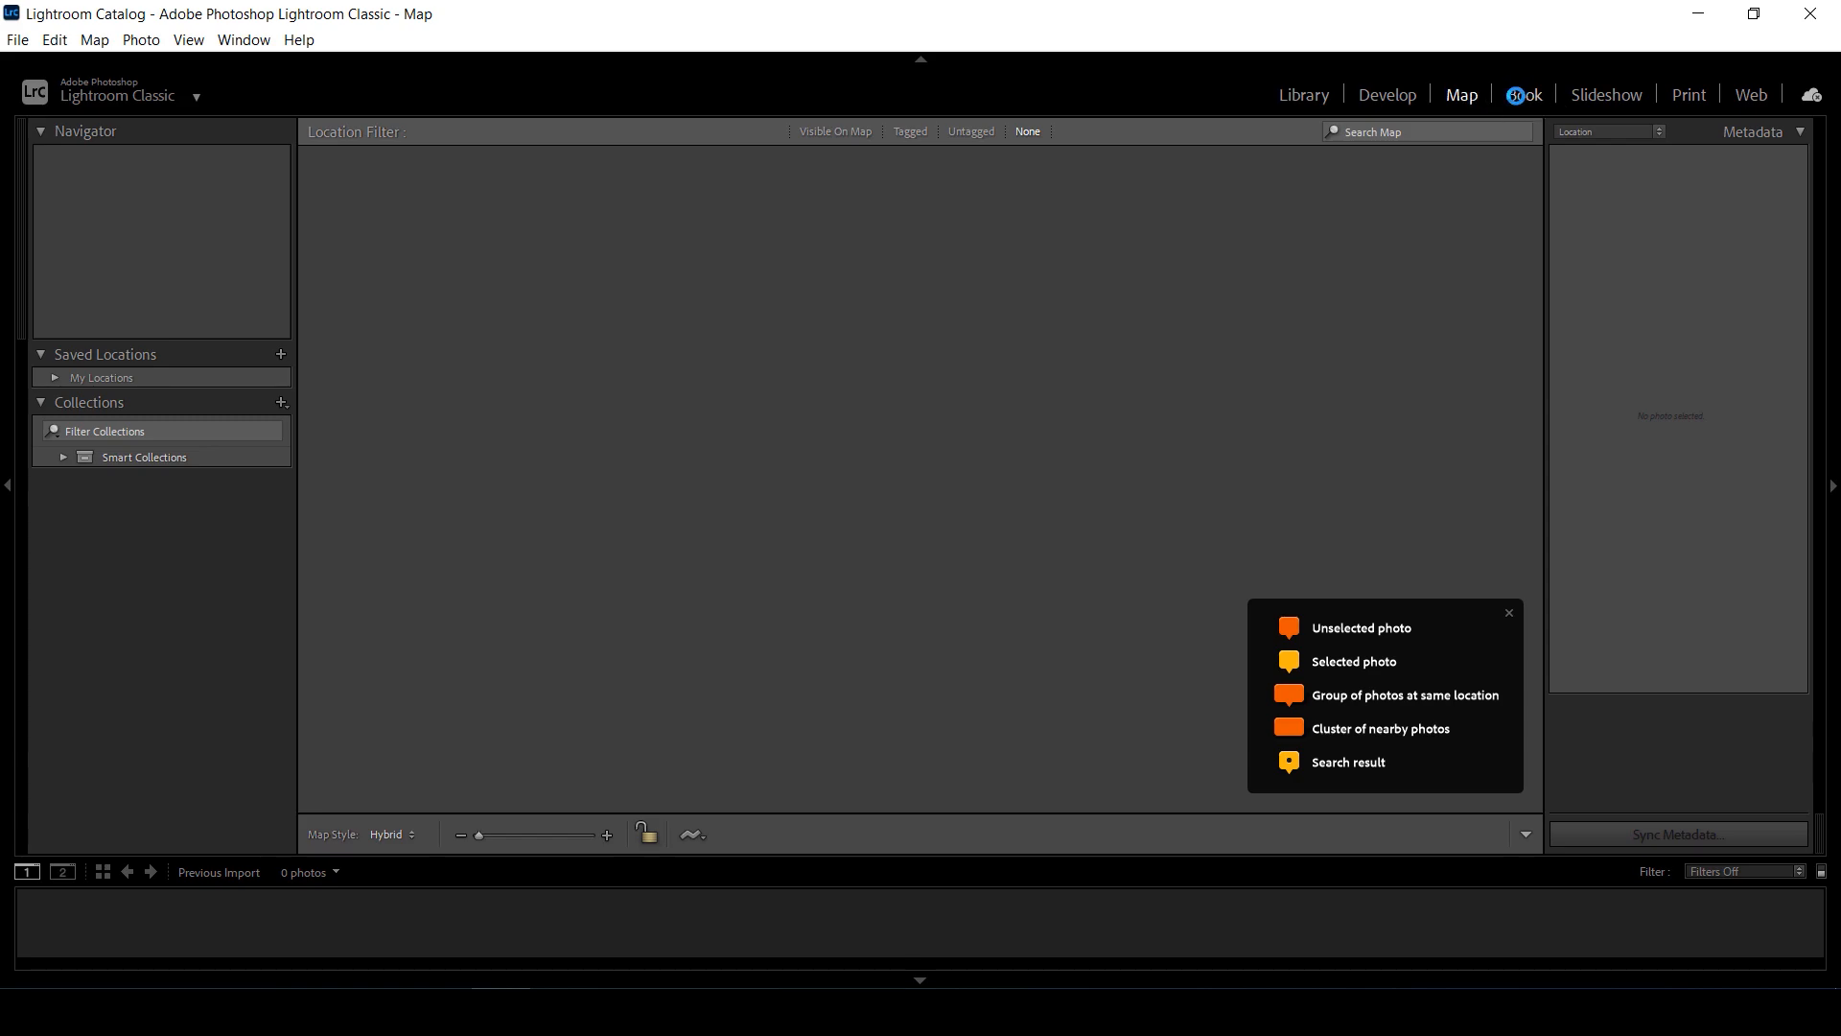
click(1524, 93)
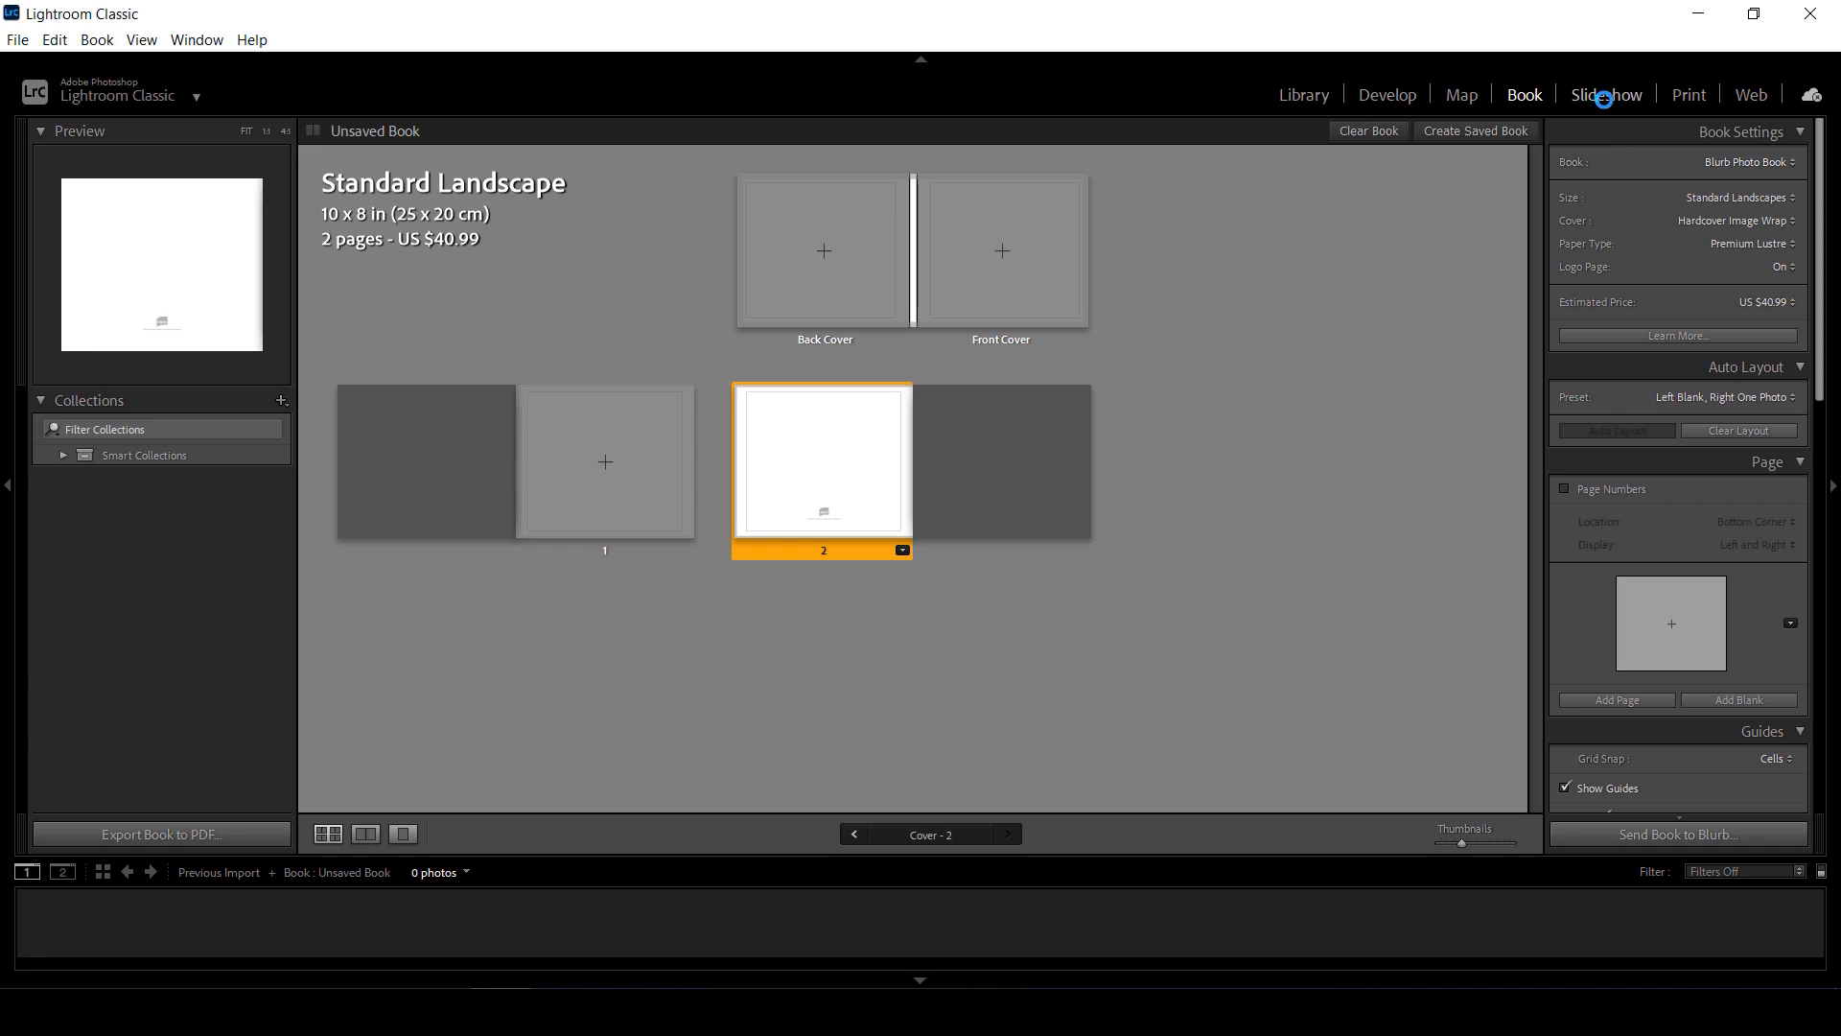
click(1603, 96)
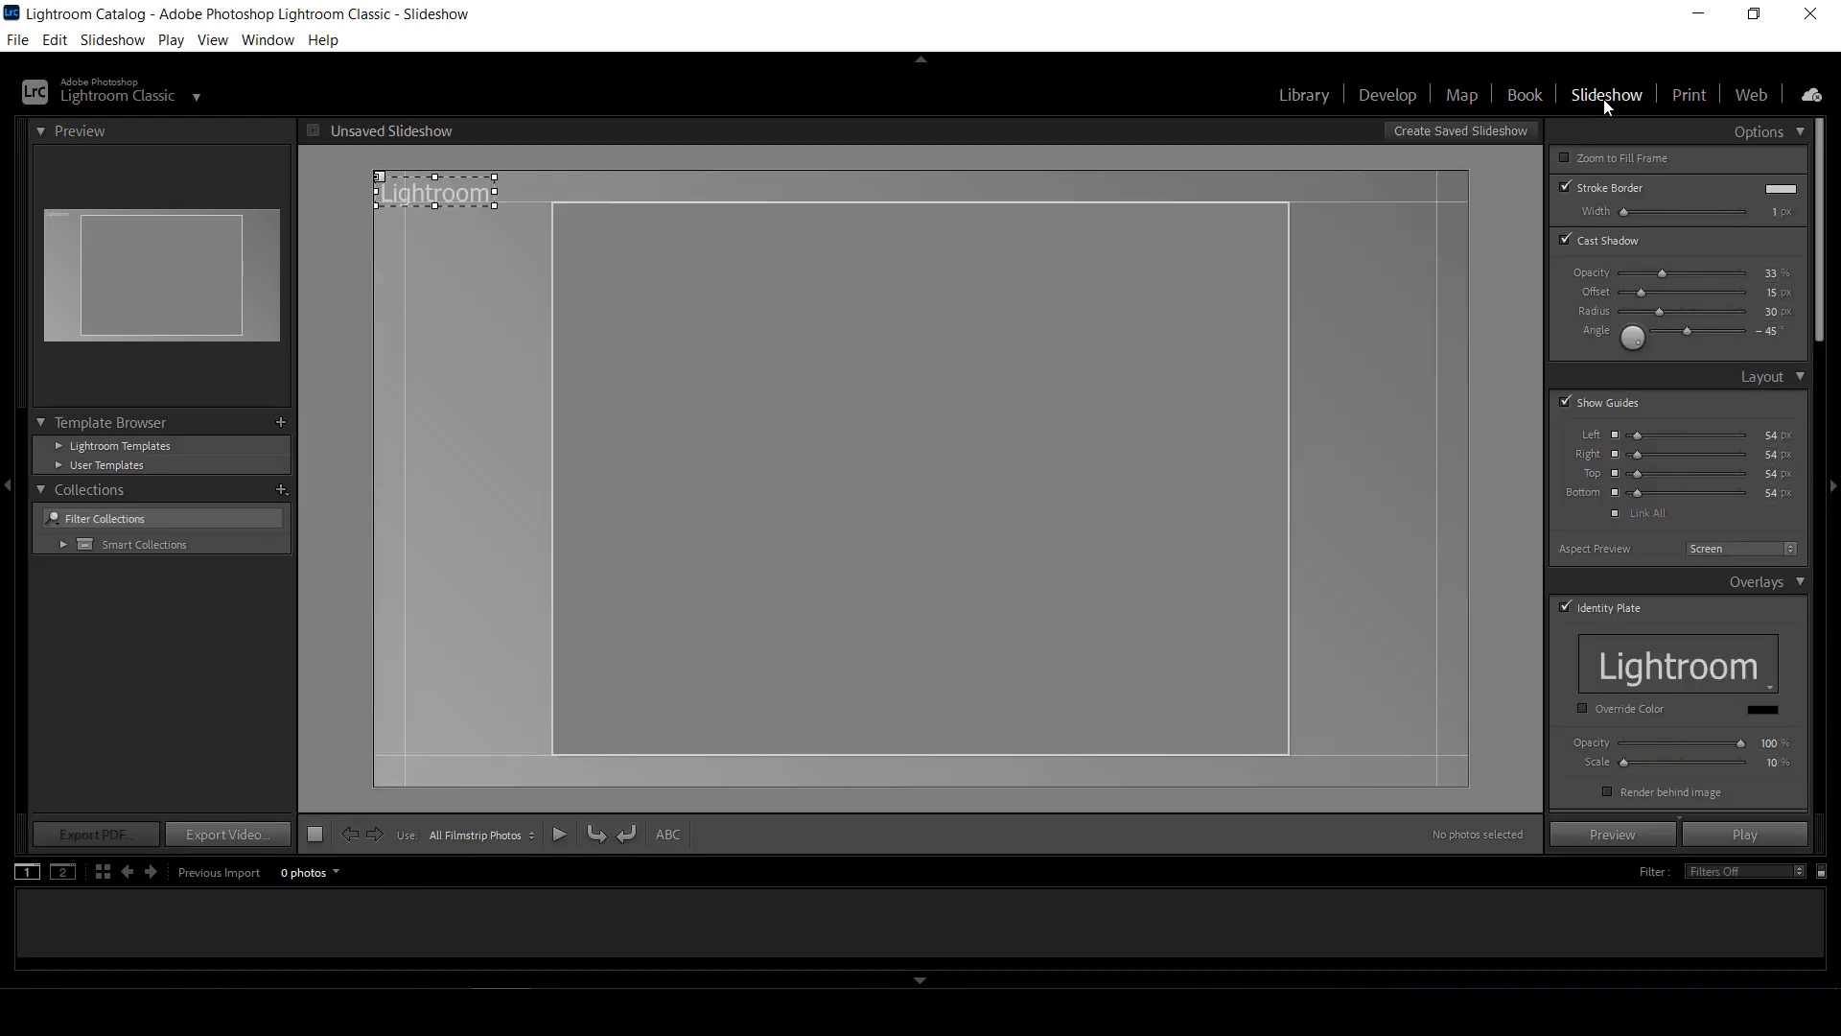
click(1689, 96)
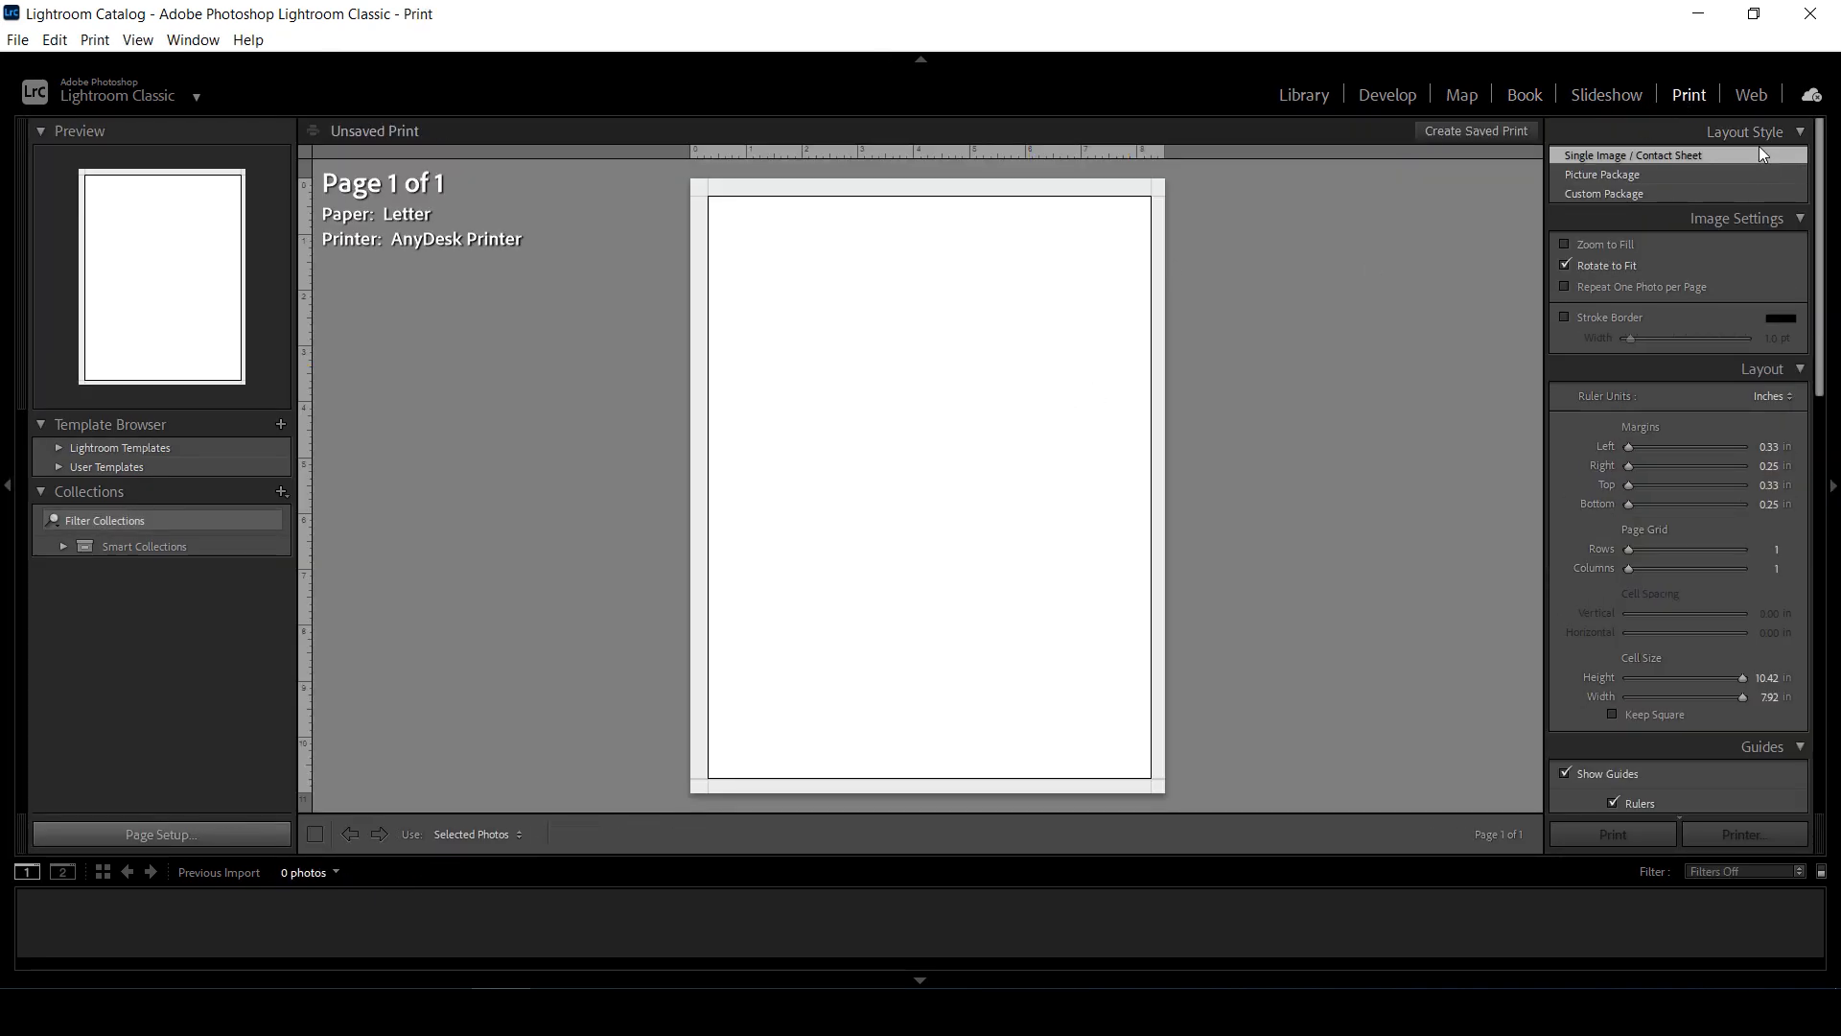
click(1750, 96)
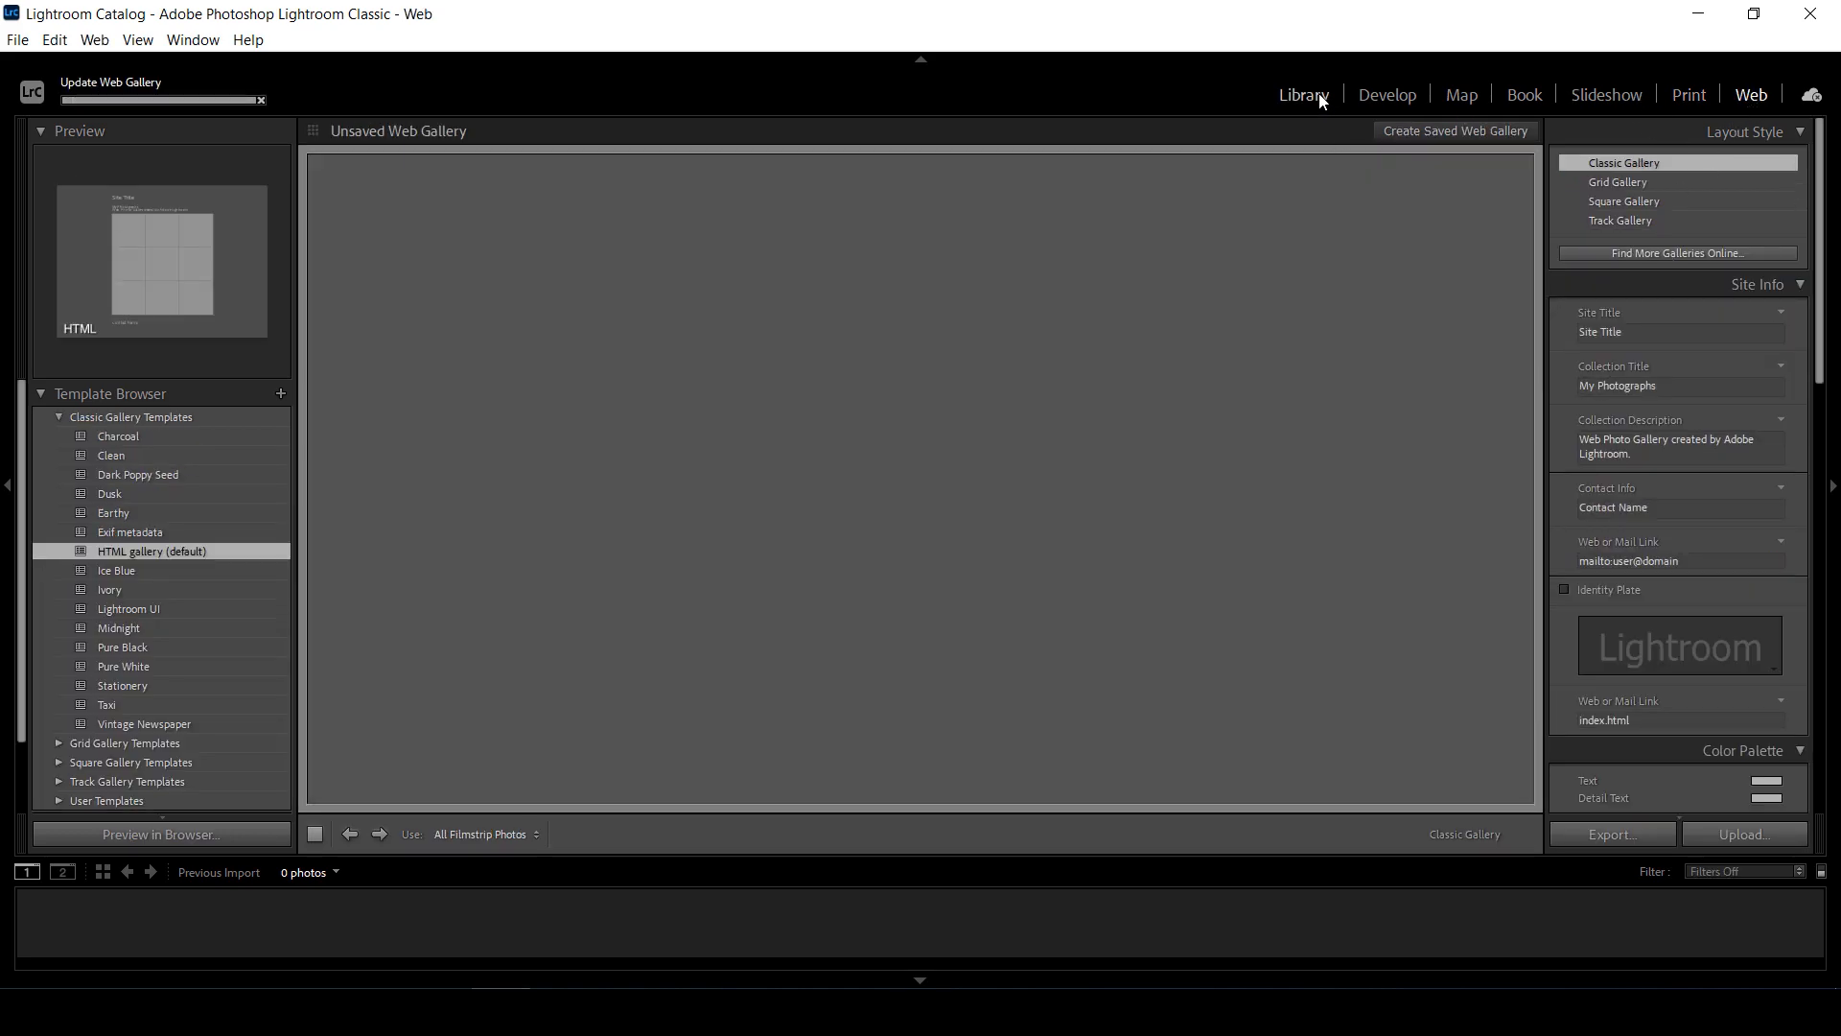
click(1319, 94)
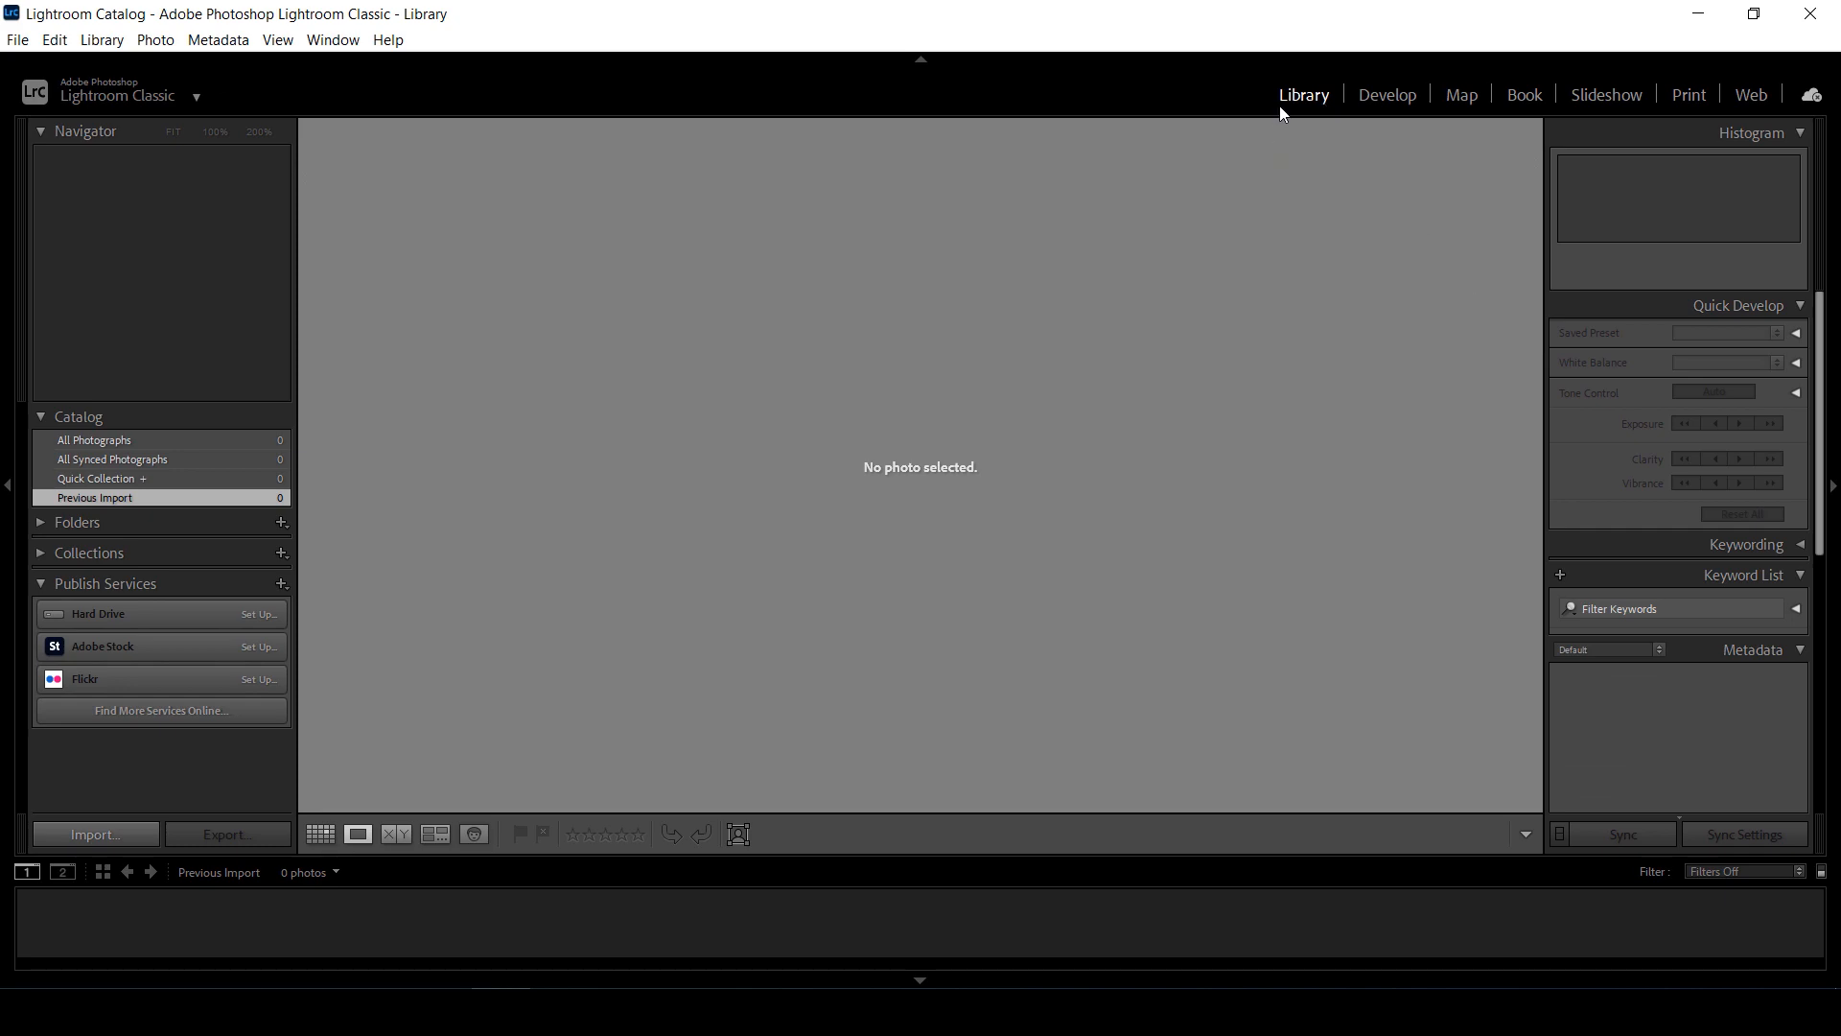
Hide the Map, Book, Slideshow, Print and Web modules from the module picker, keeping only Library and Develop.
right_click(1090, 96)
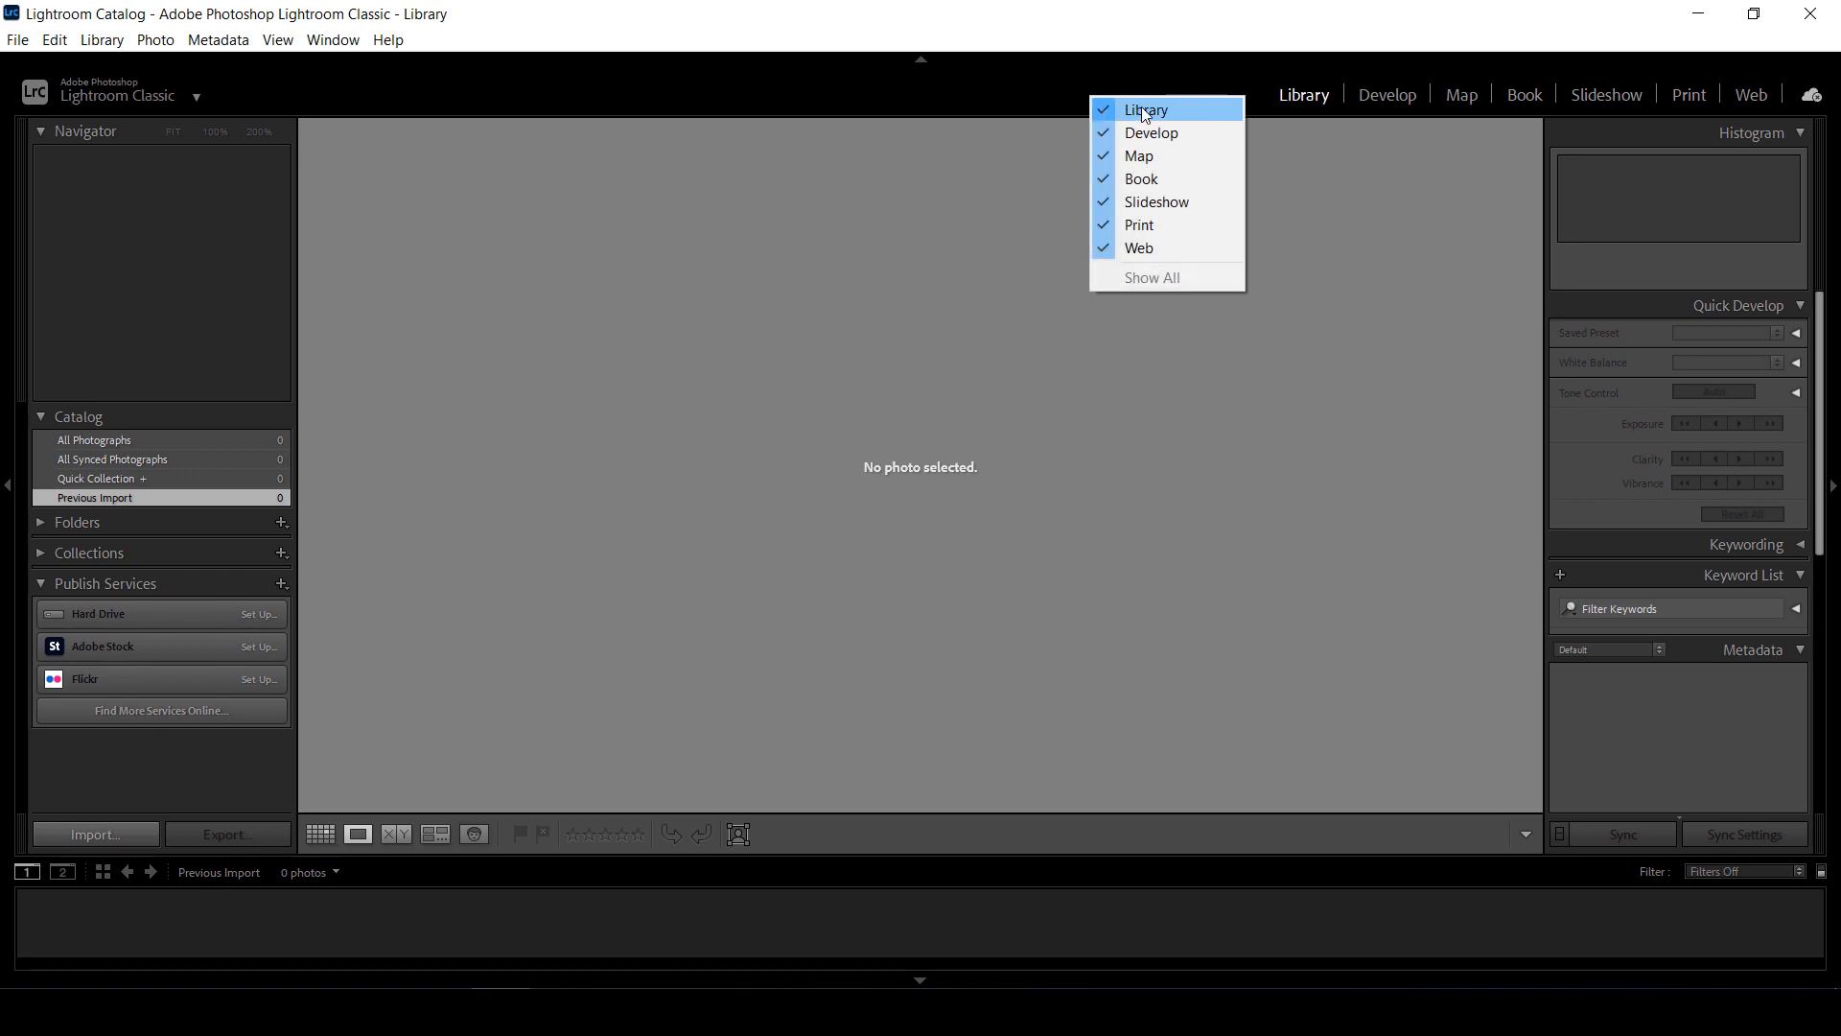
click(1141, 156)
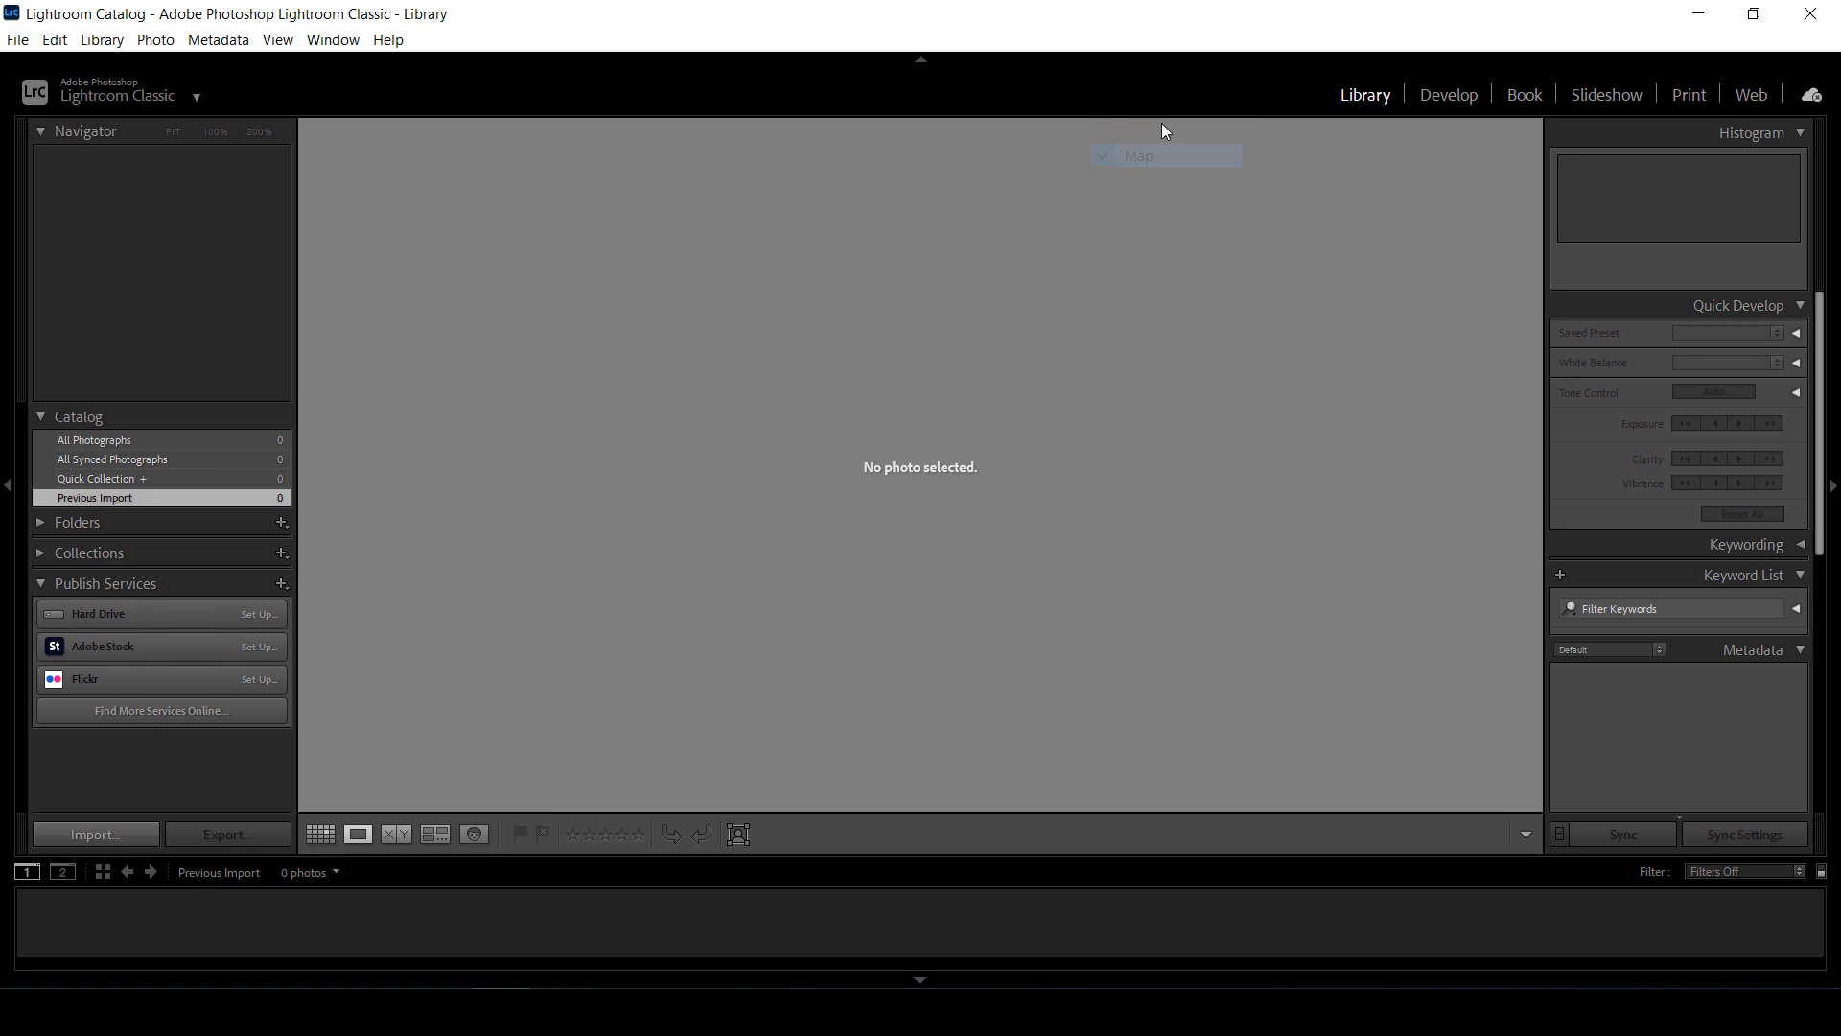
right_click(1154, 90)
click(1200, 176)
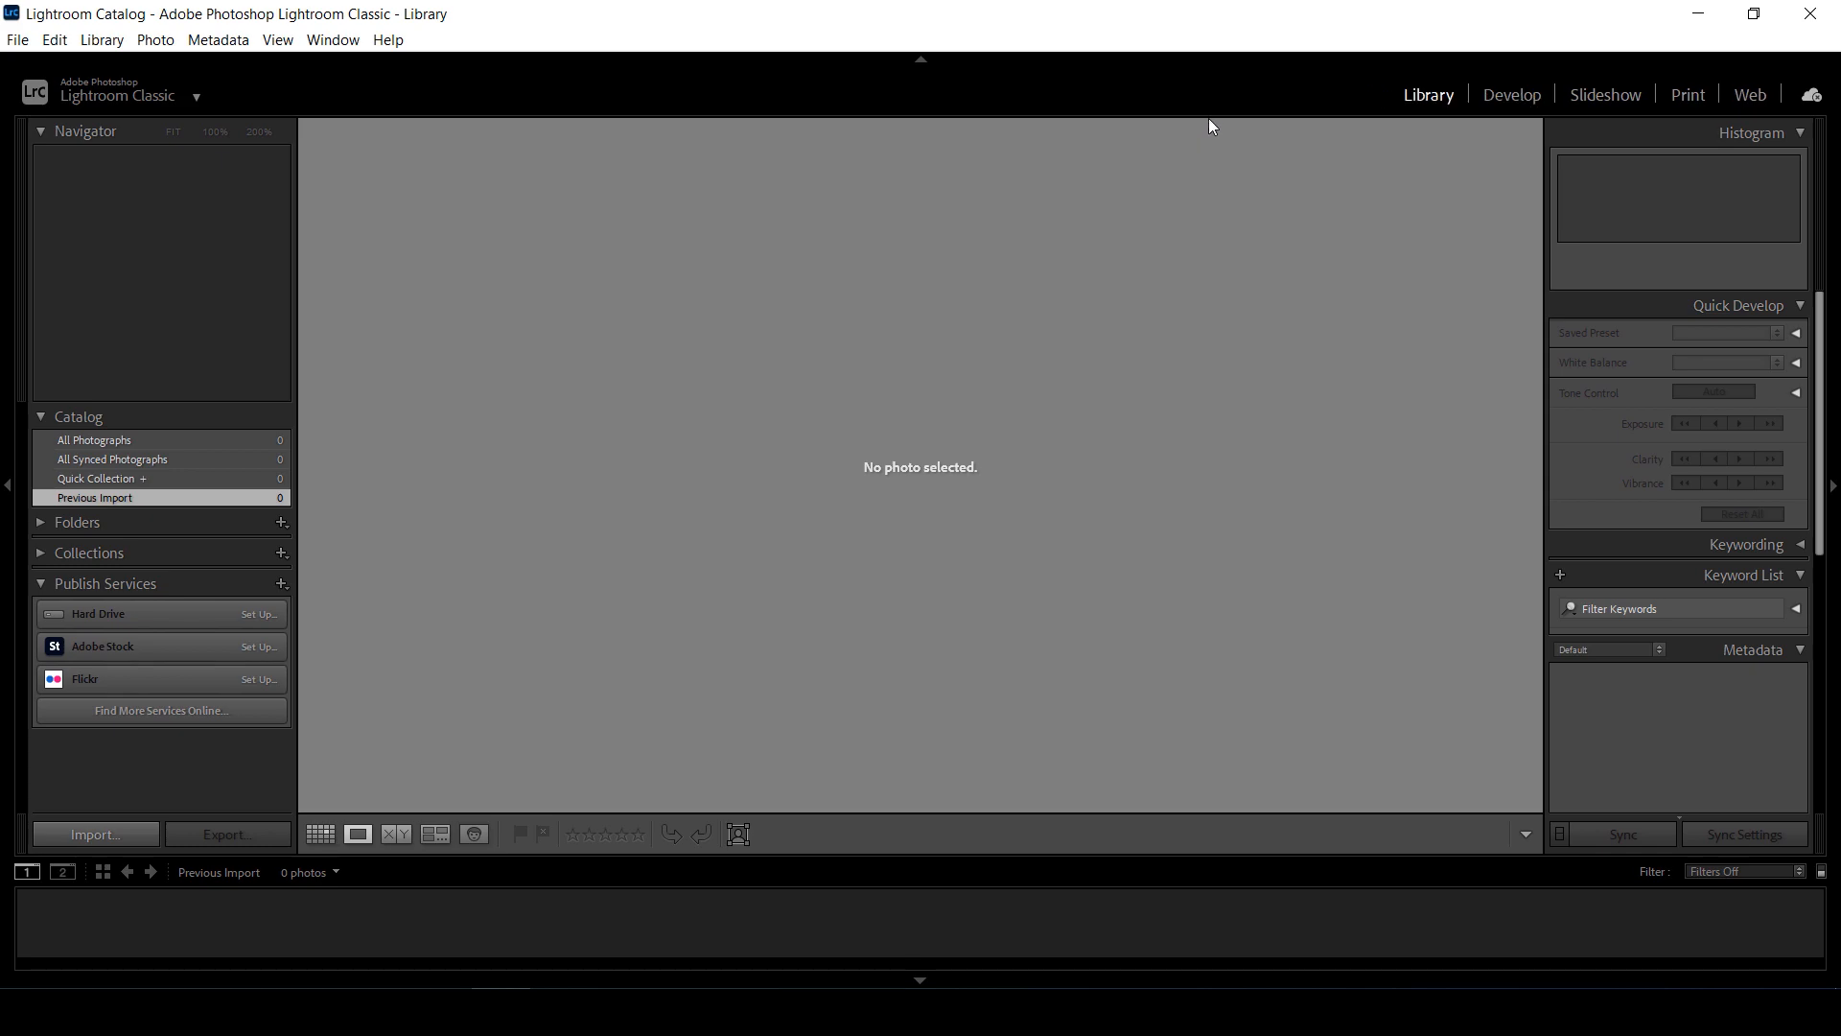
right_click(1206, 98)
click(1296, 205)
right_click(1287, 94)
click(1338, 223)
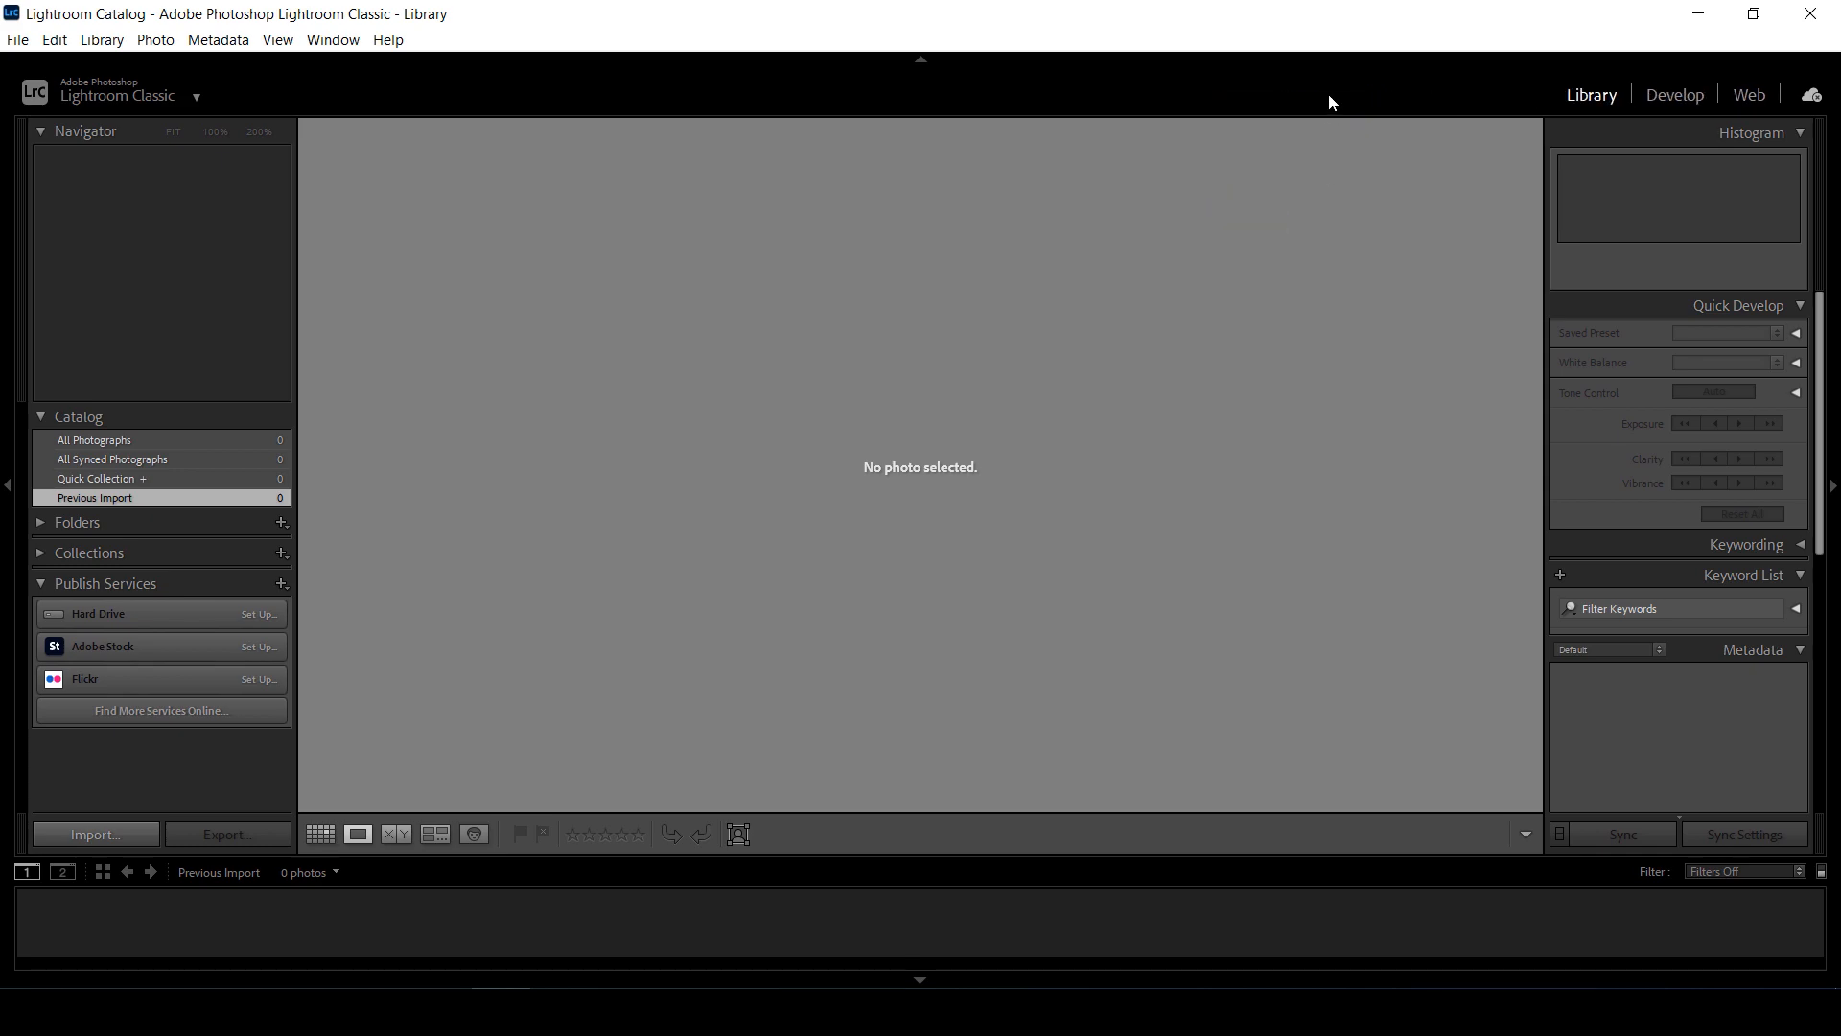
right_click(1327, 93)
click(1377, 246)
right_click(1274, 94)
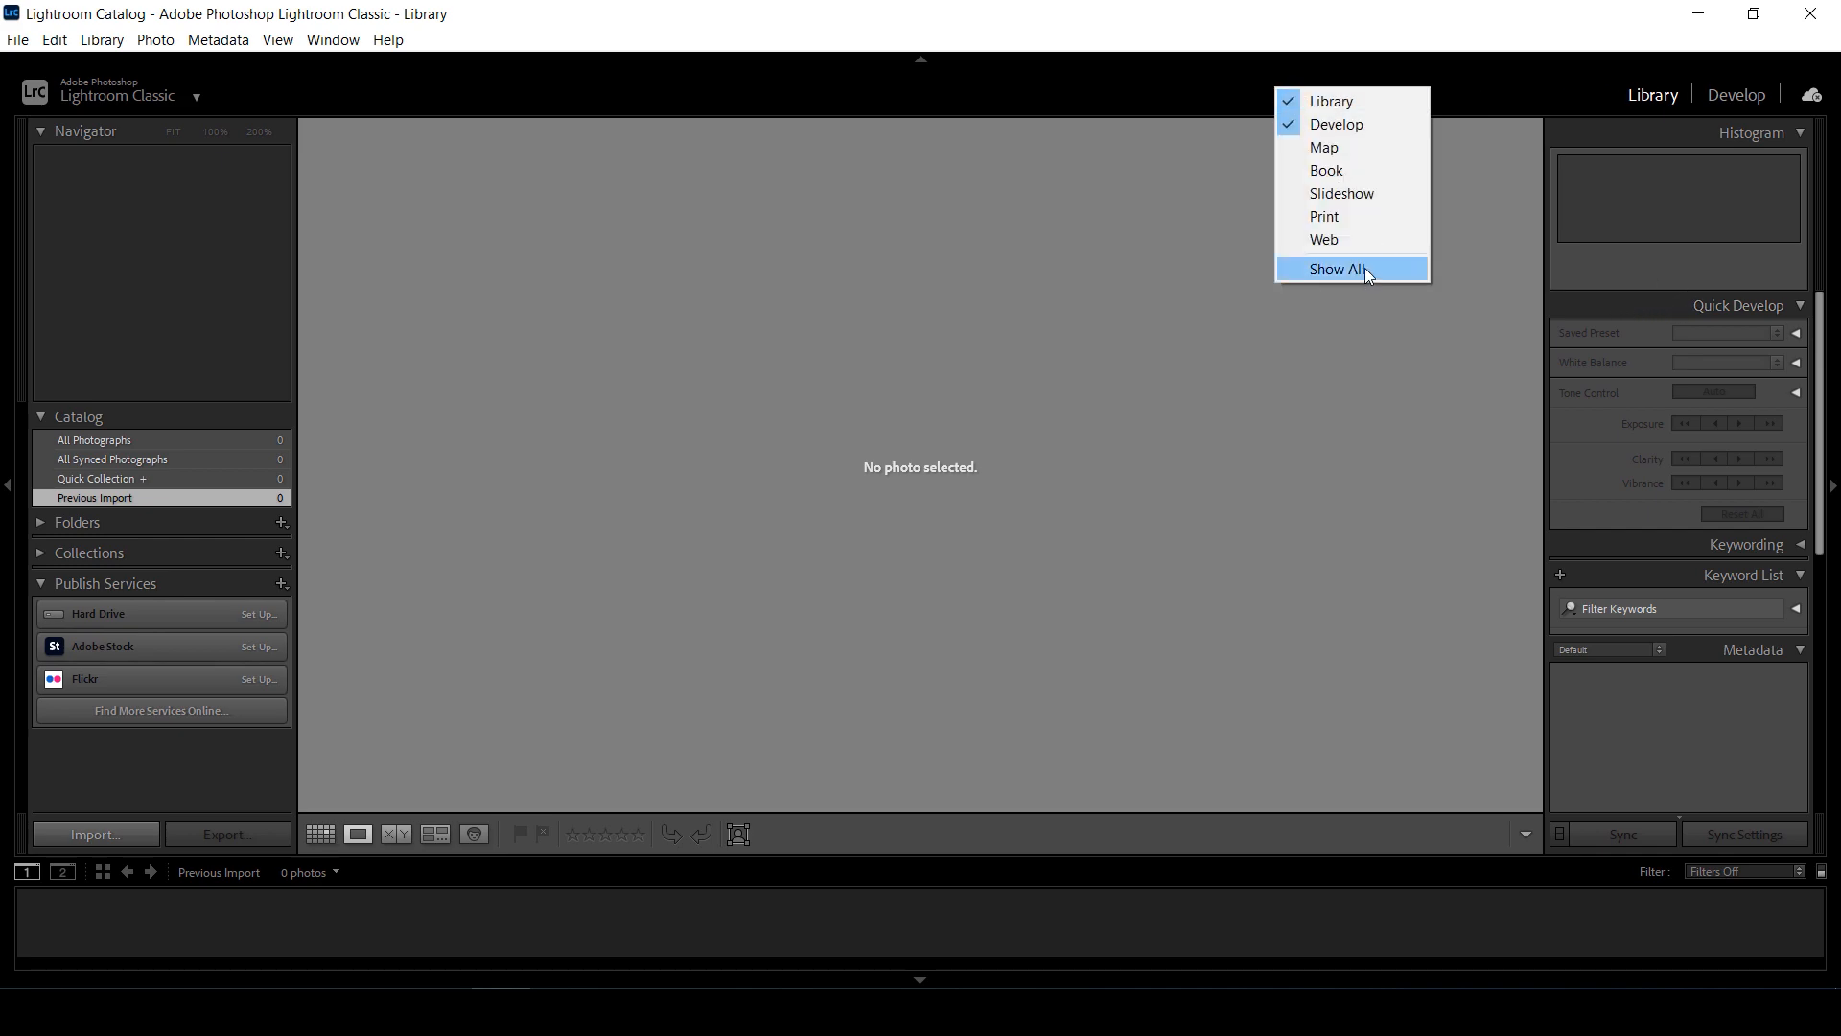
click(1146, 90)
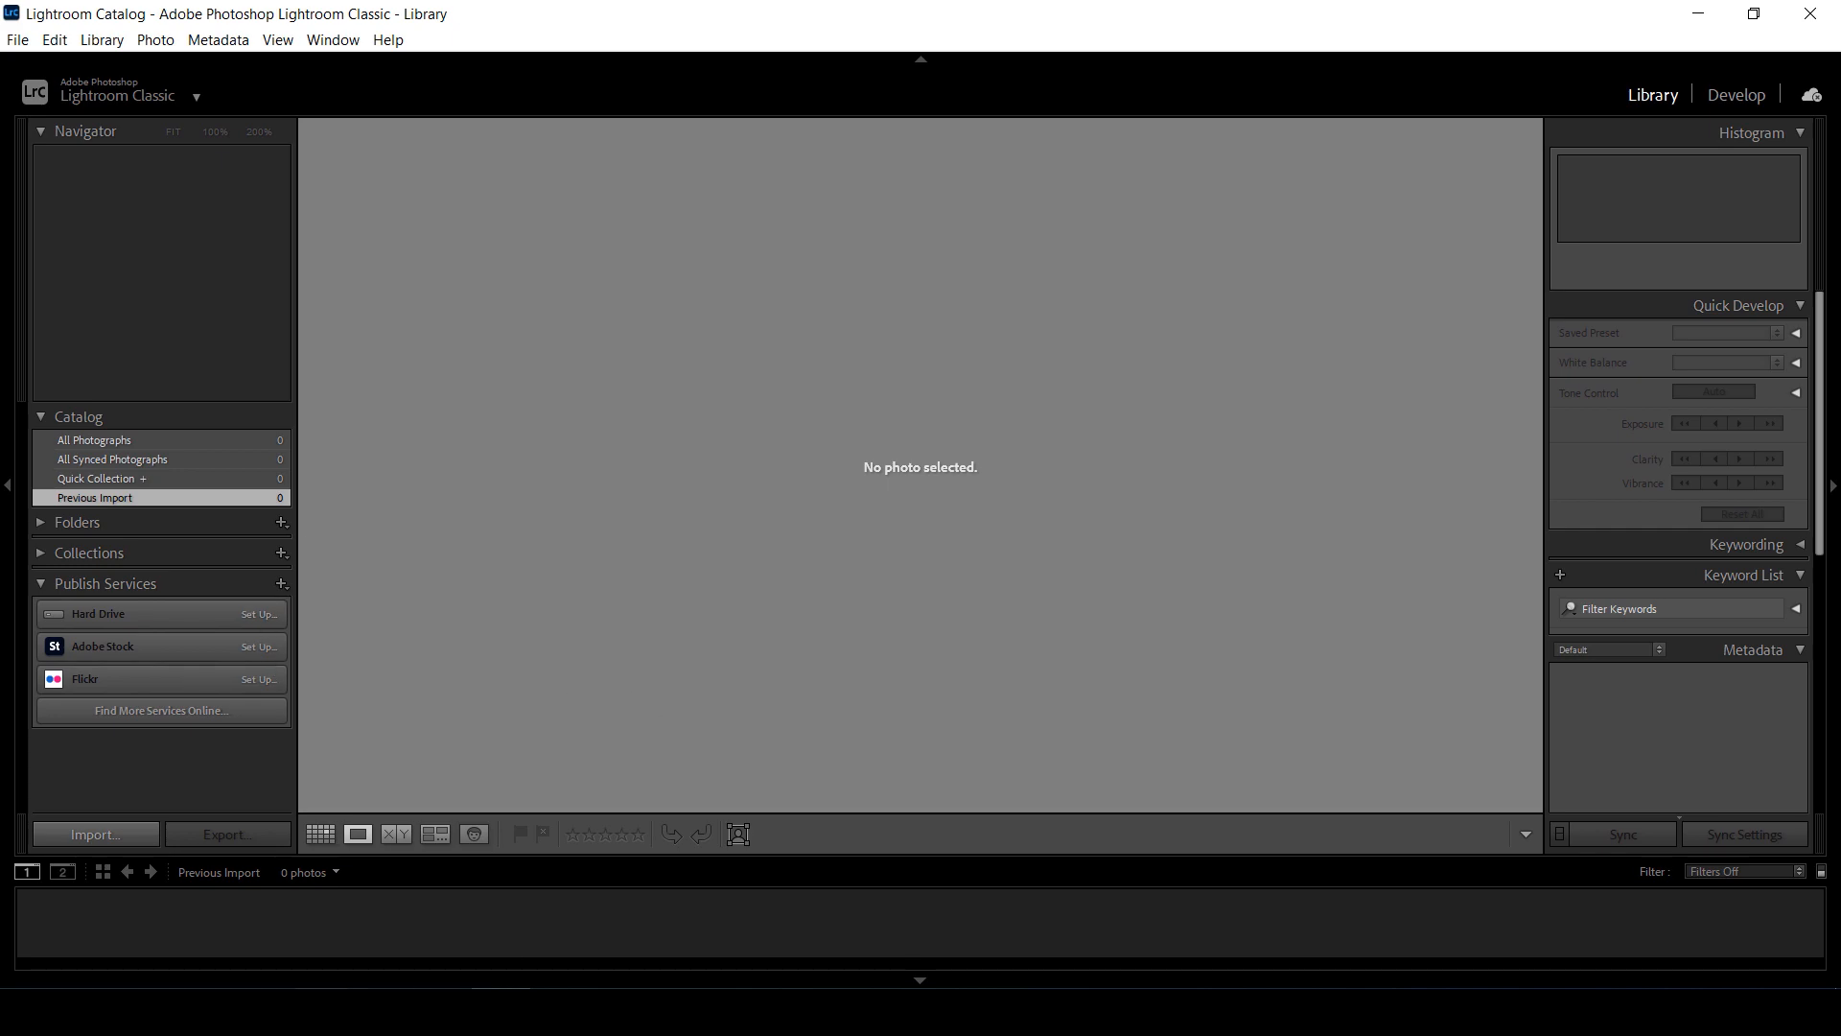
Switch to File Explorer, open the 13.05.2021 folder on New Volume (D:) and look through its photos.
mouse_move(110, 1007)
click(397, 935)
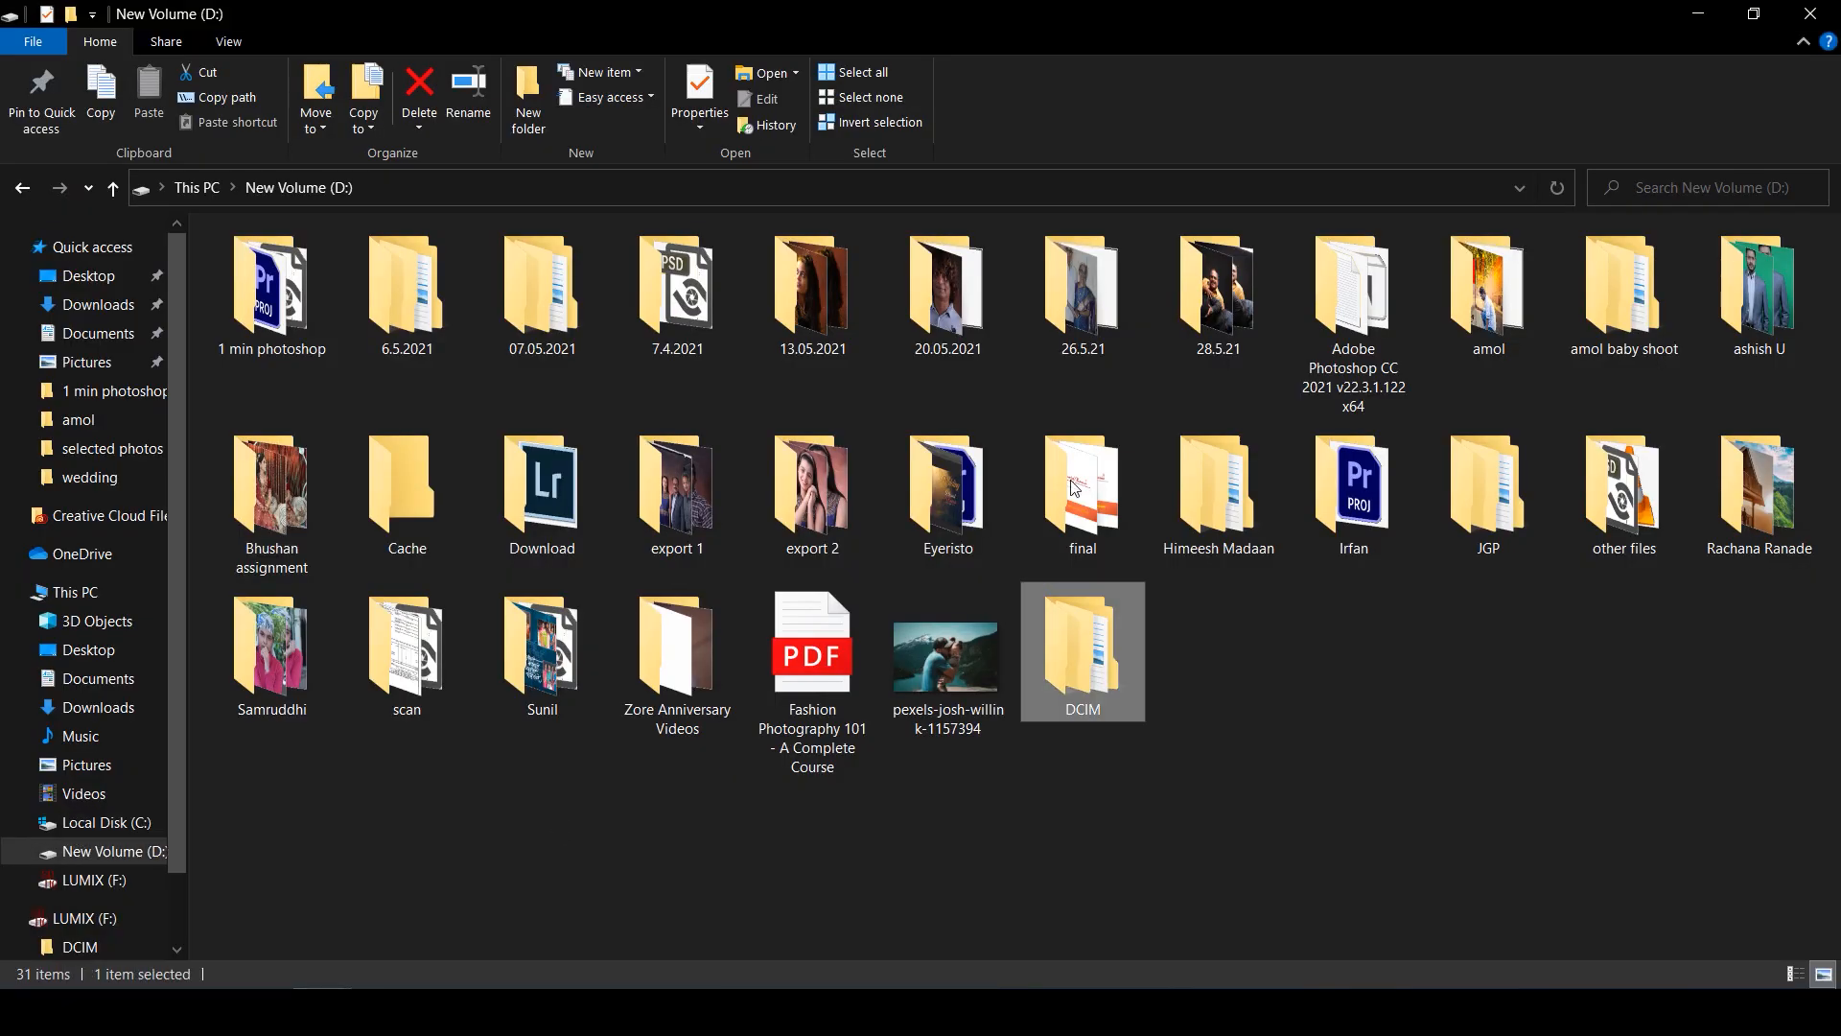
double_click(827, 319)
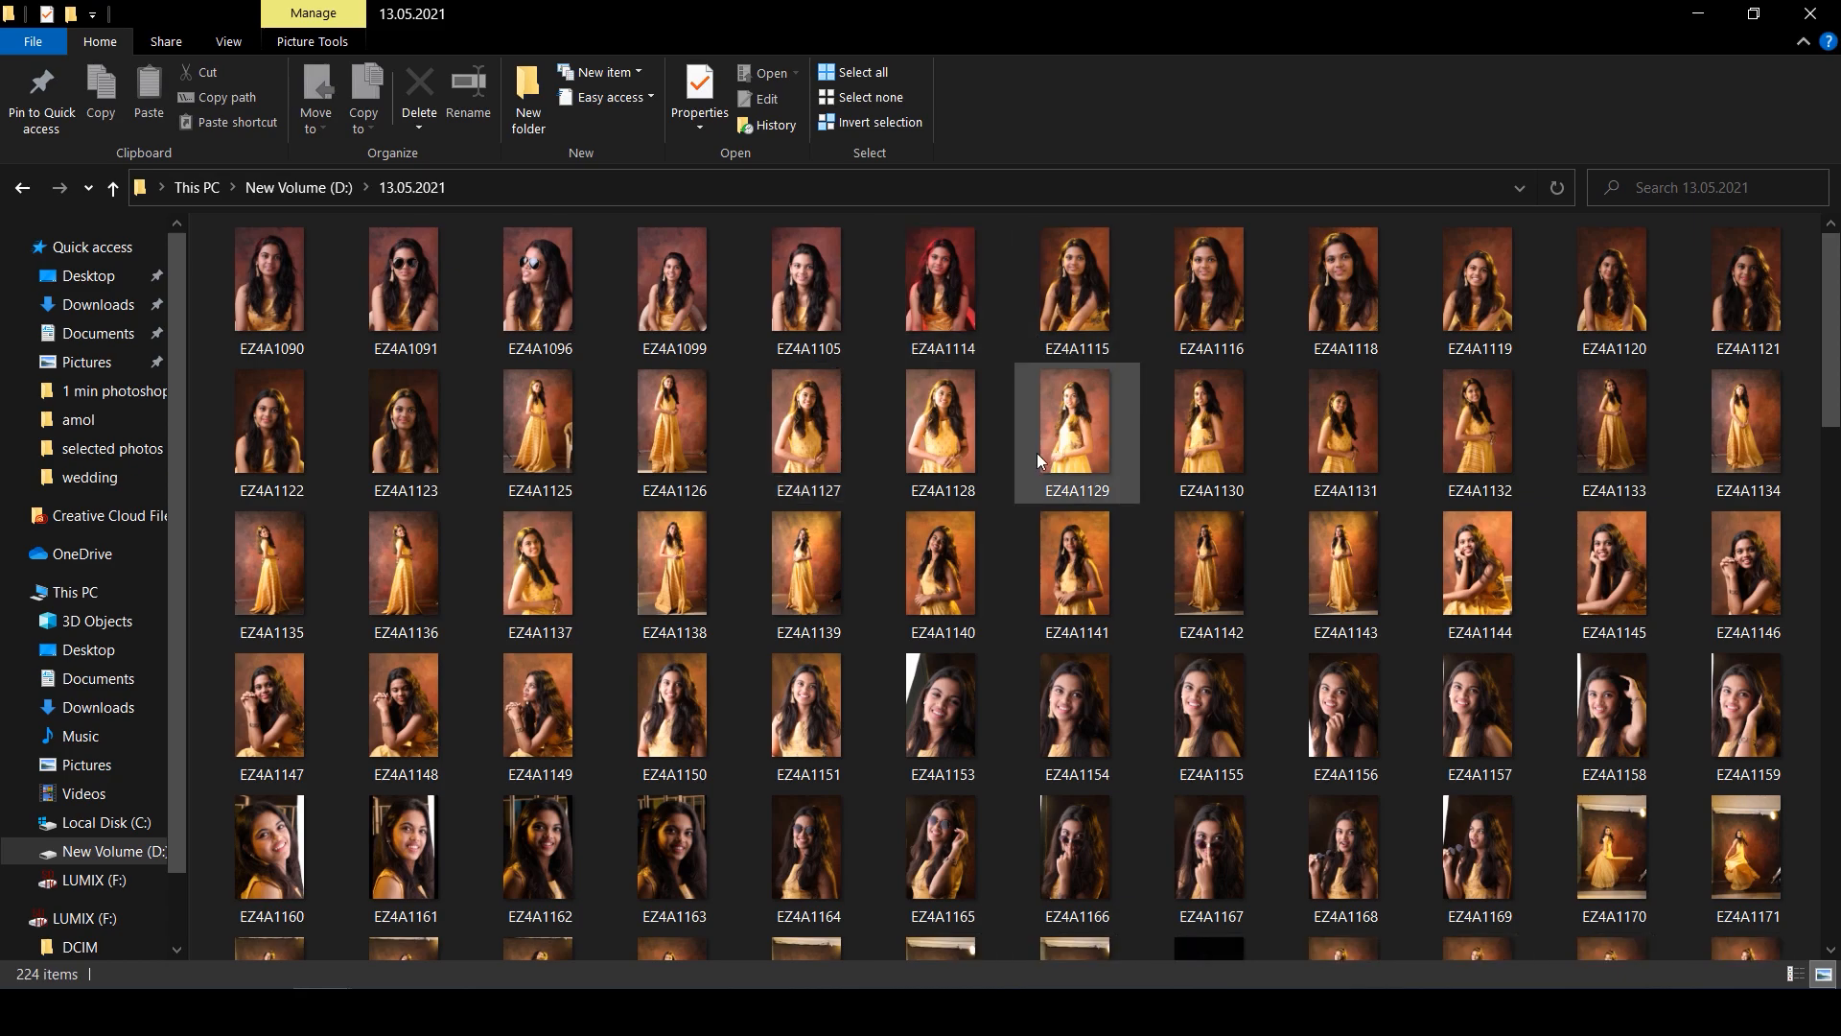
scroll(1036, 465, down, 15)
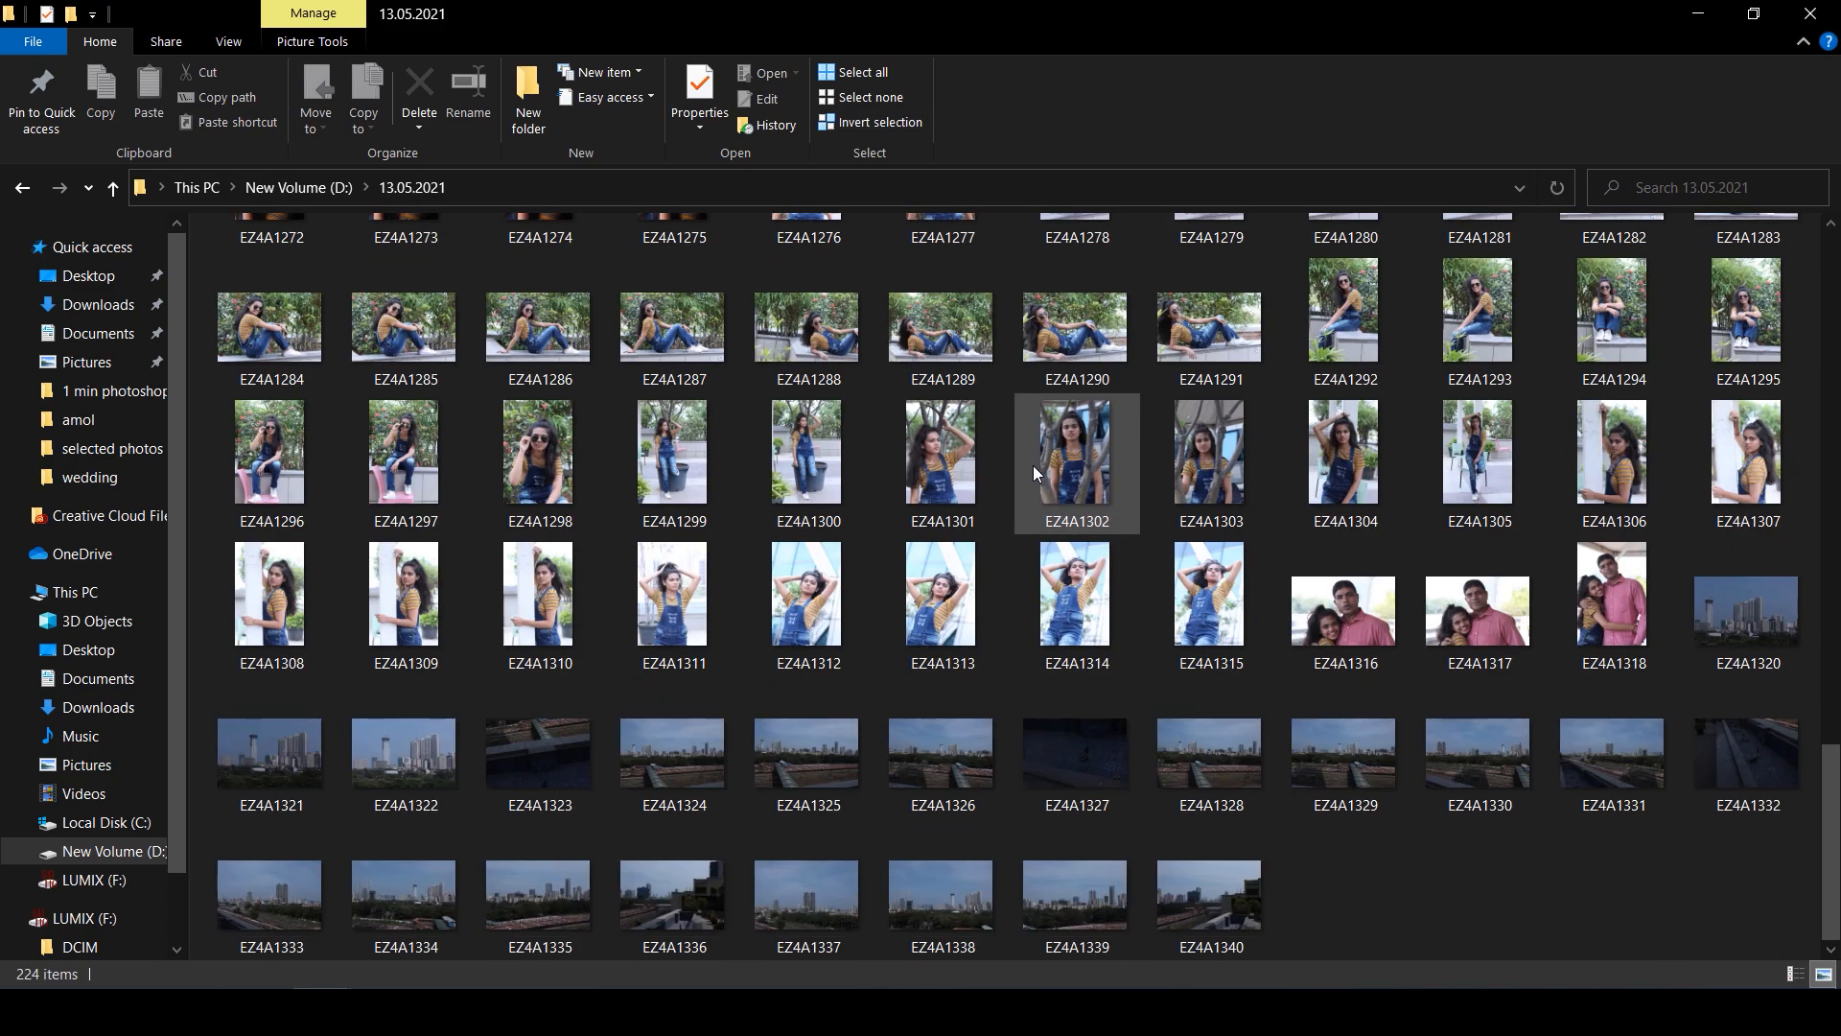
scroll(1032, 464, up, 15)
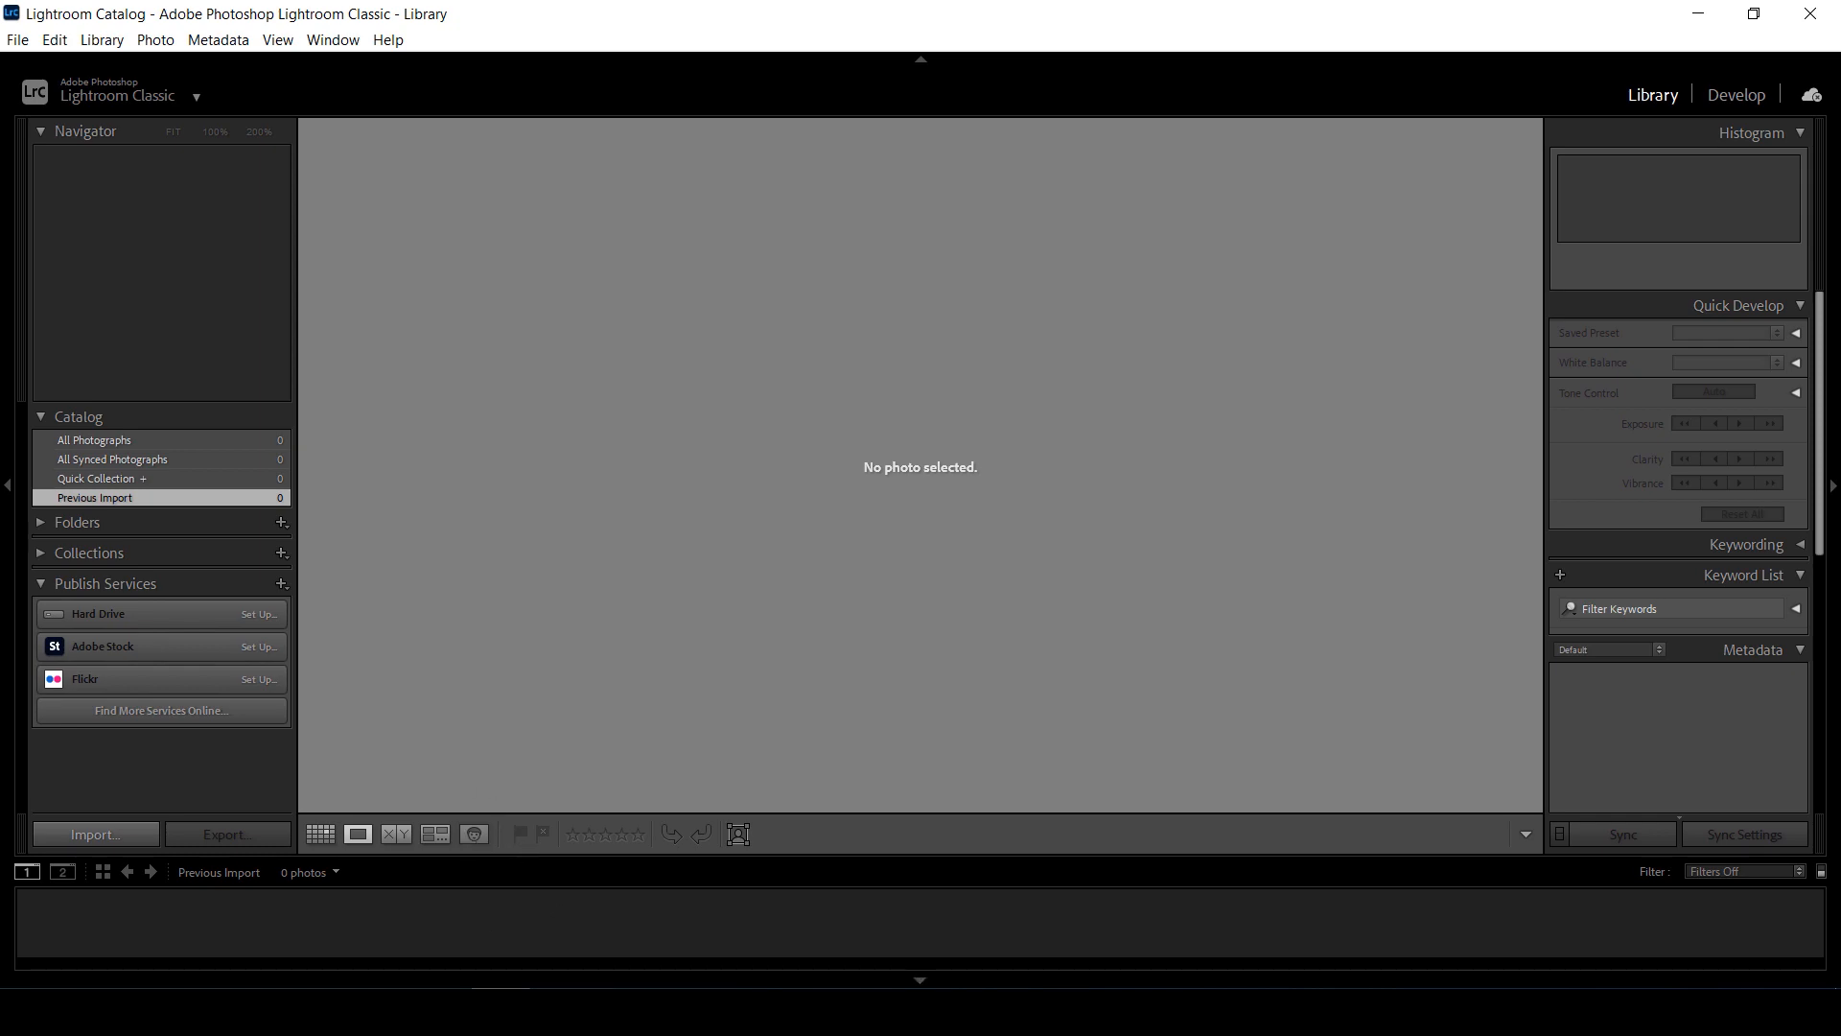
mouse_move(323, 1015)
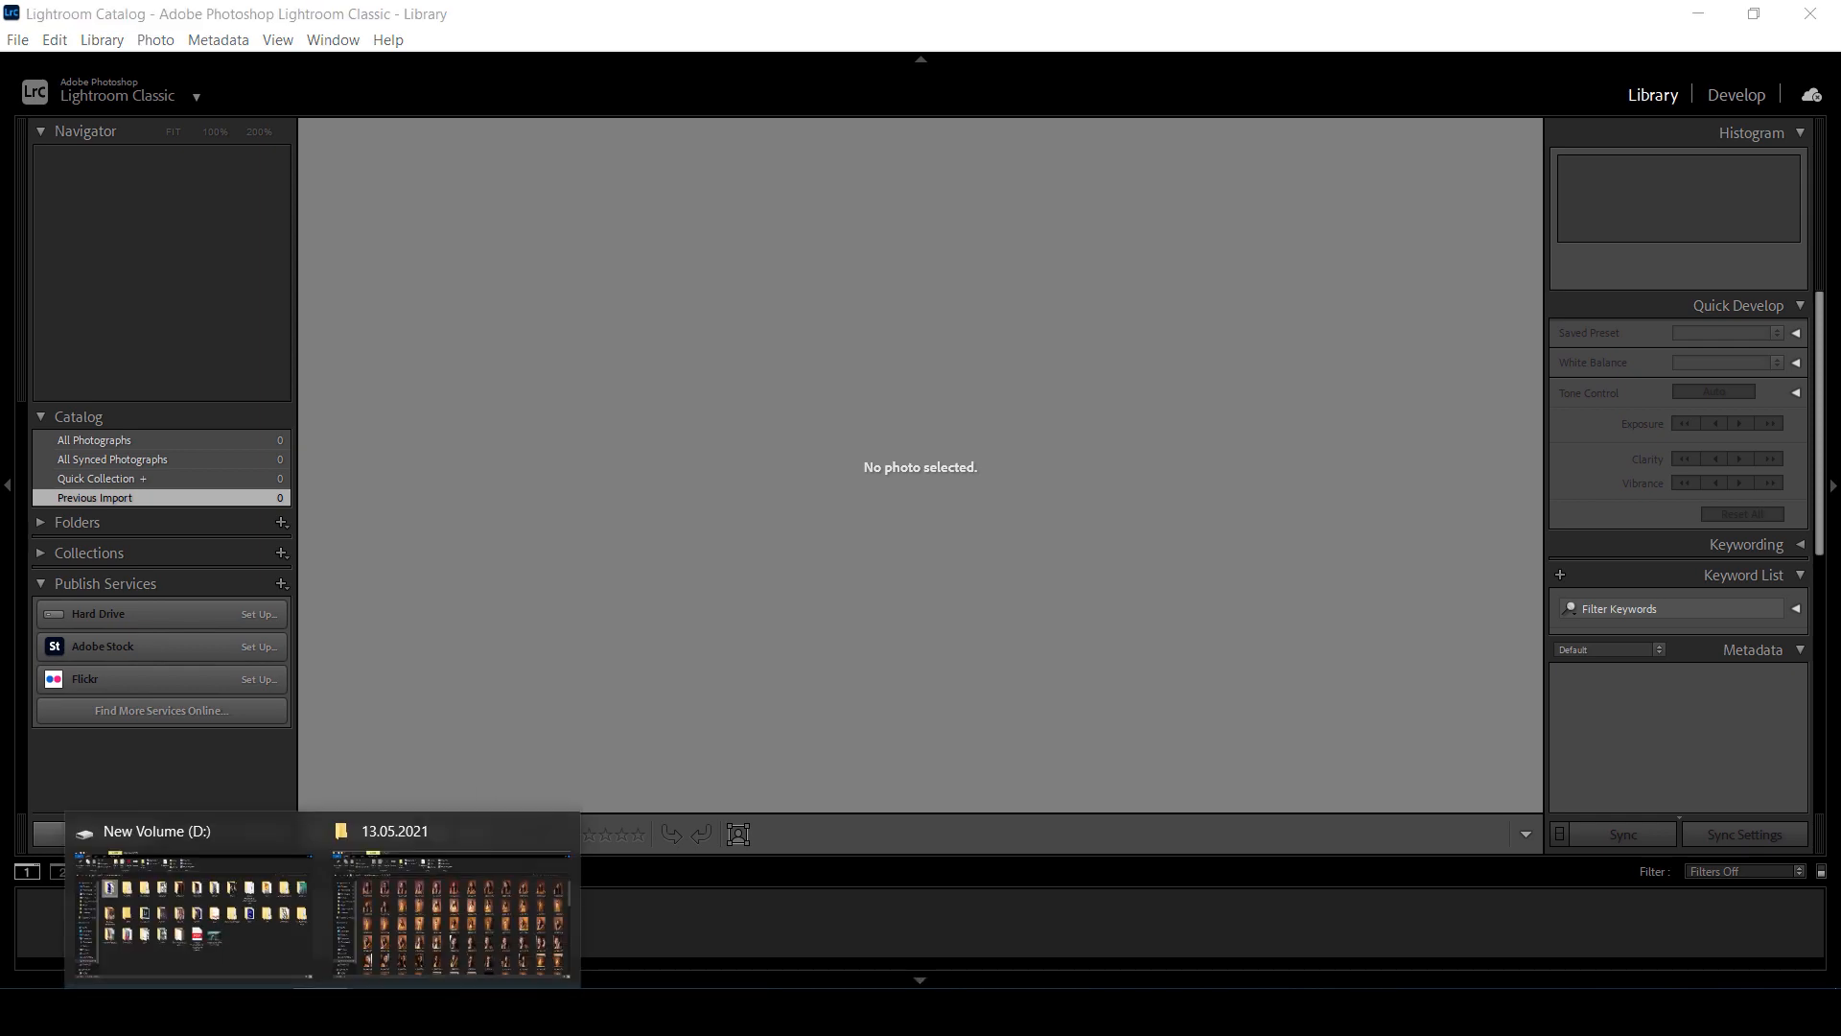
click(394, 926)
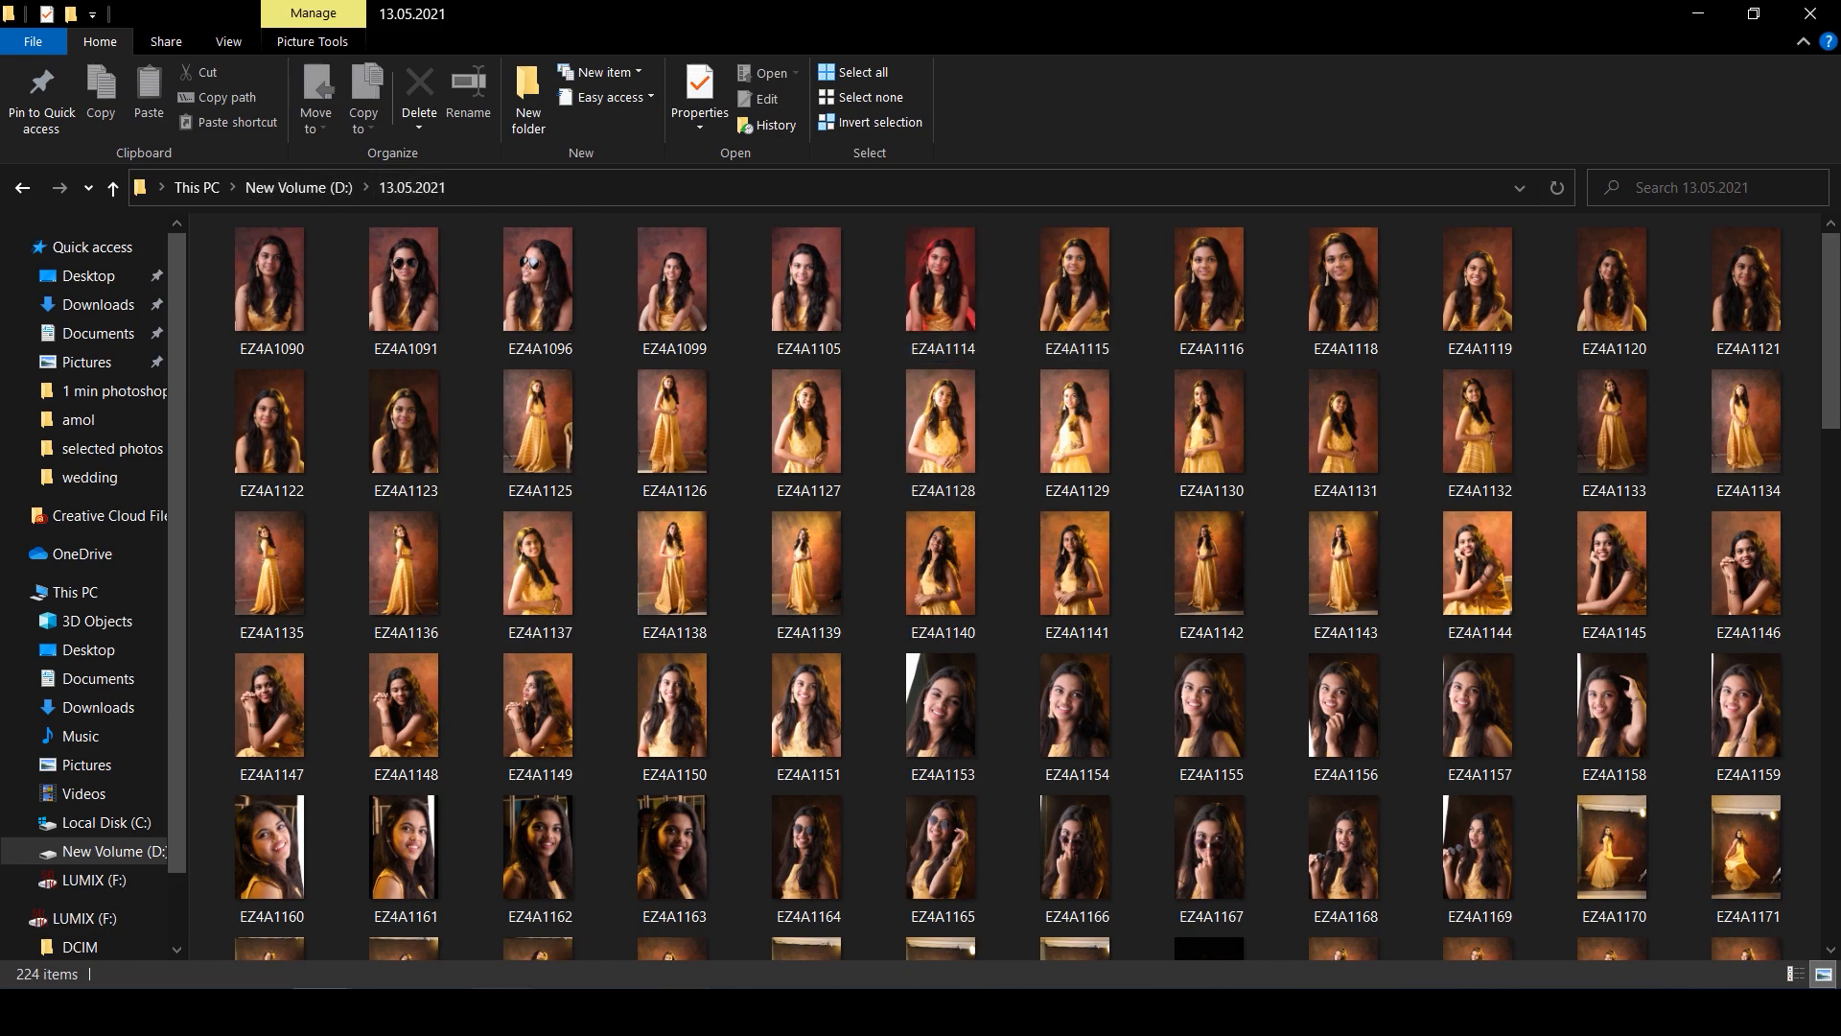
Back in Lightroom Classic, create a new catalog named 11 inside the 13.05.2021 folder on New Volume (D:).
click(500, 1012)
click(17, 44)
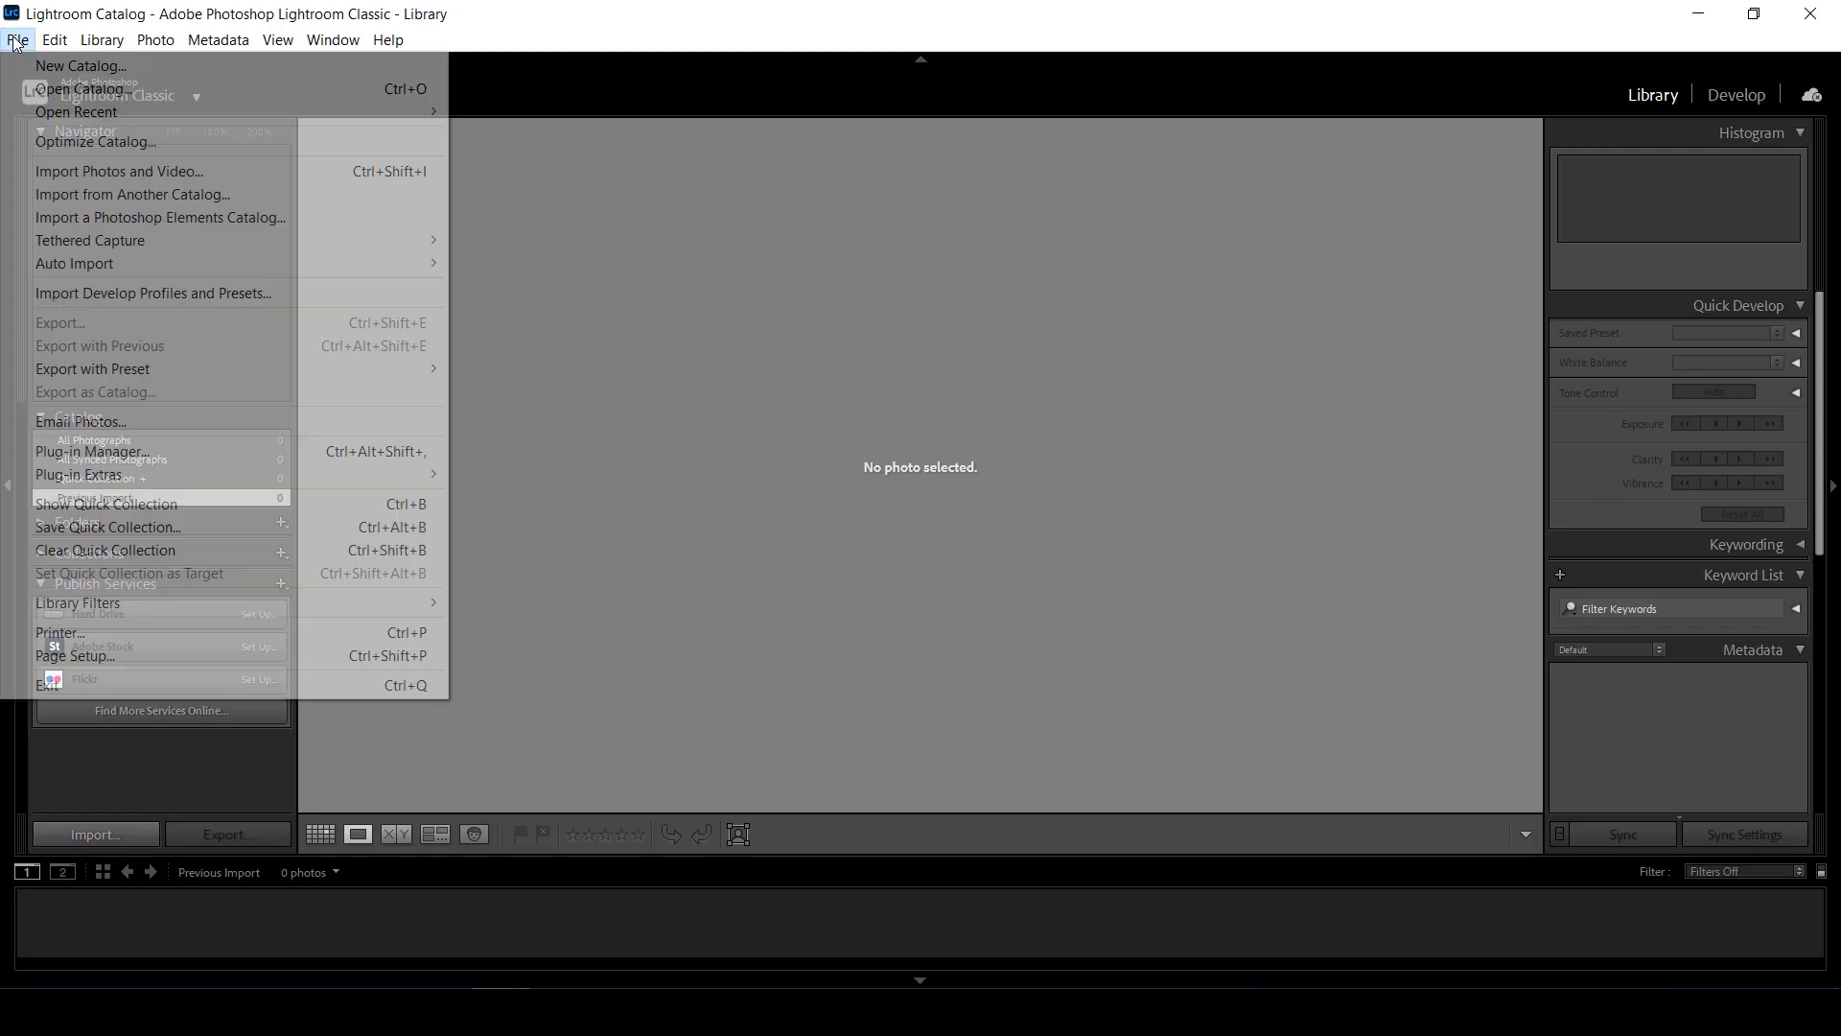
click(88, 66)
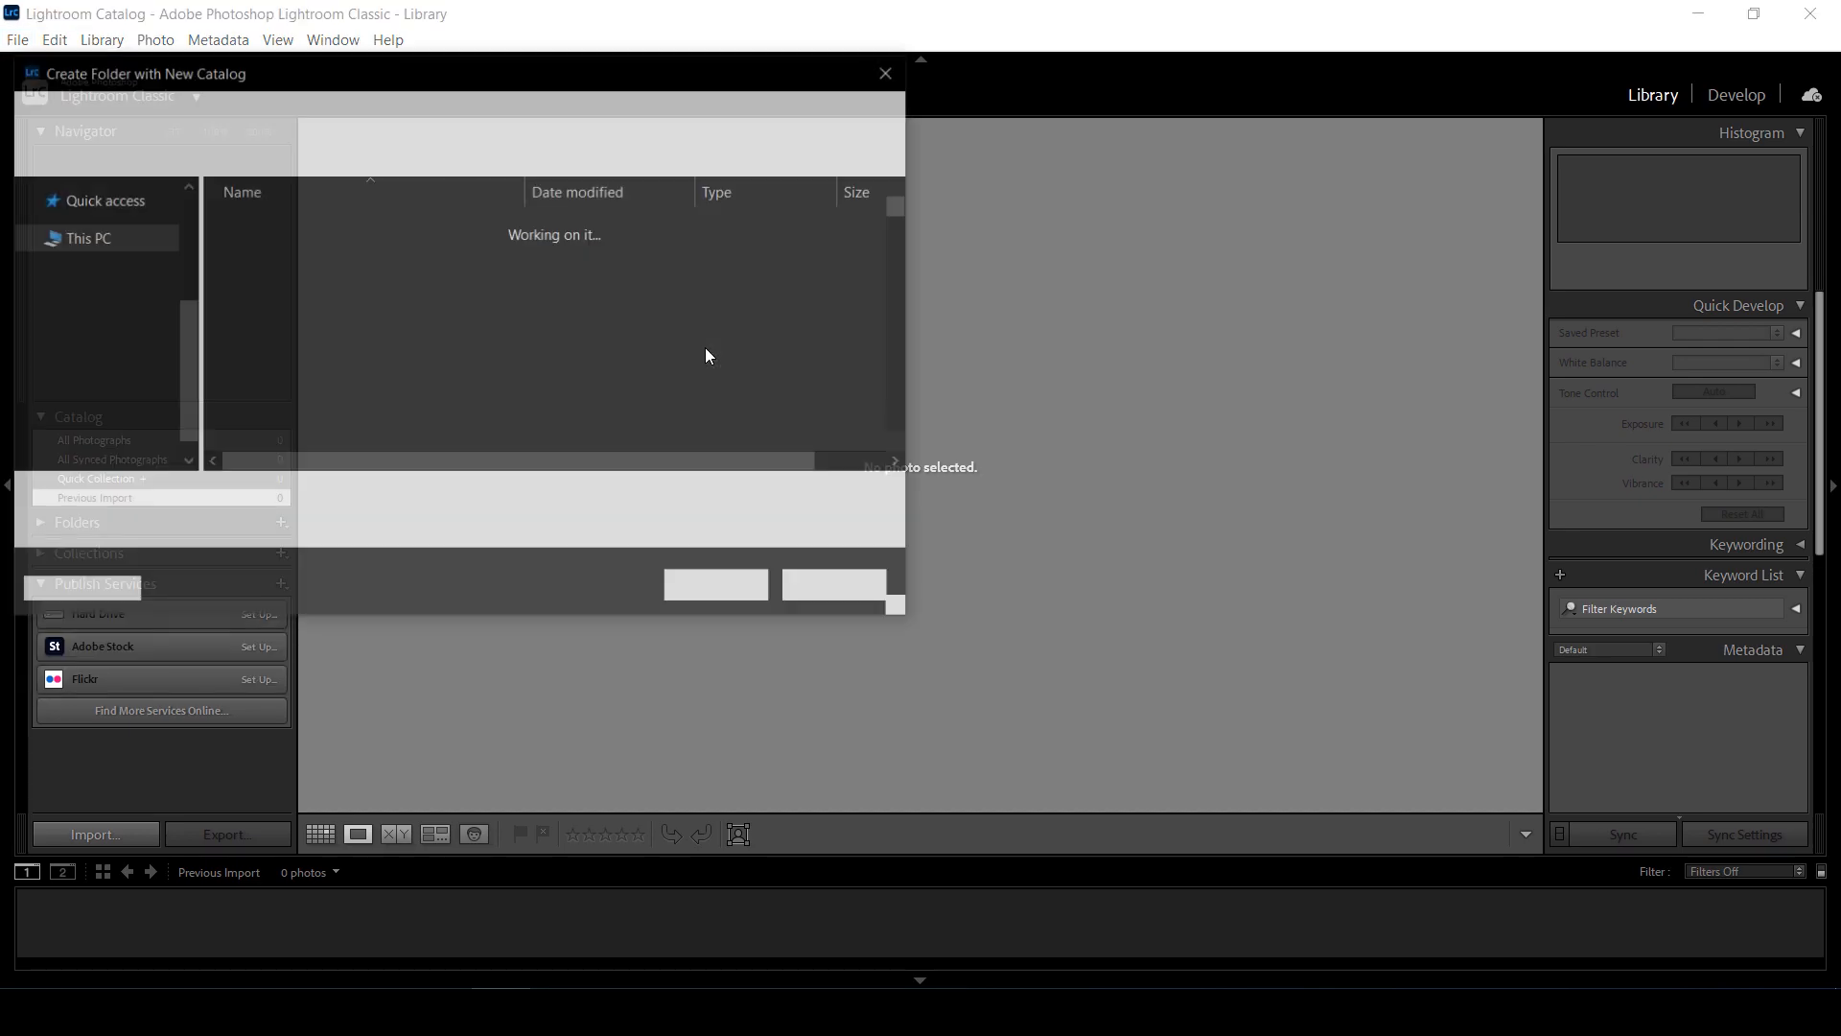
click(120, 459)
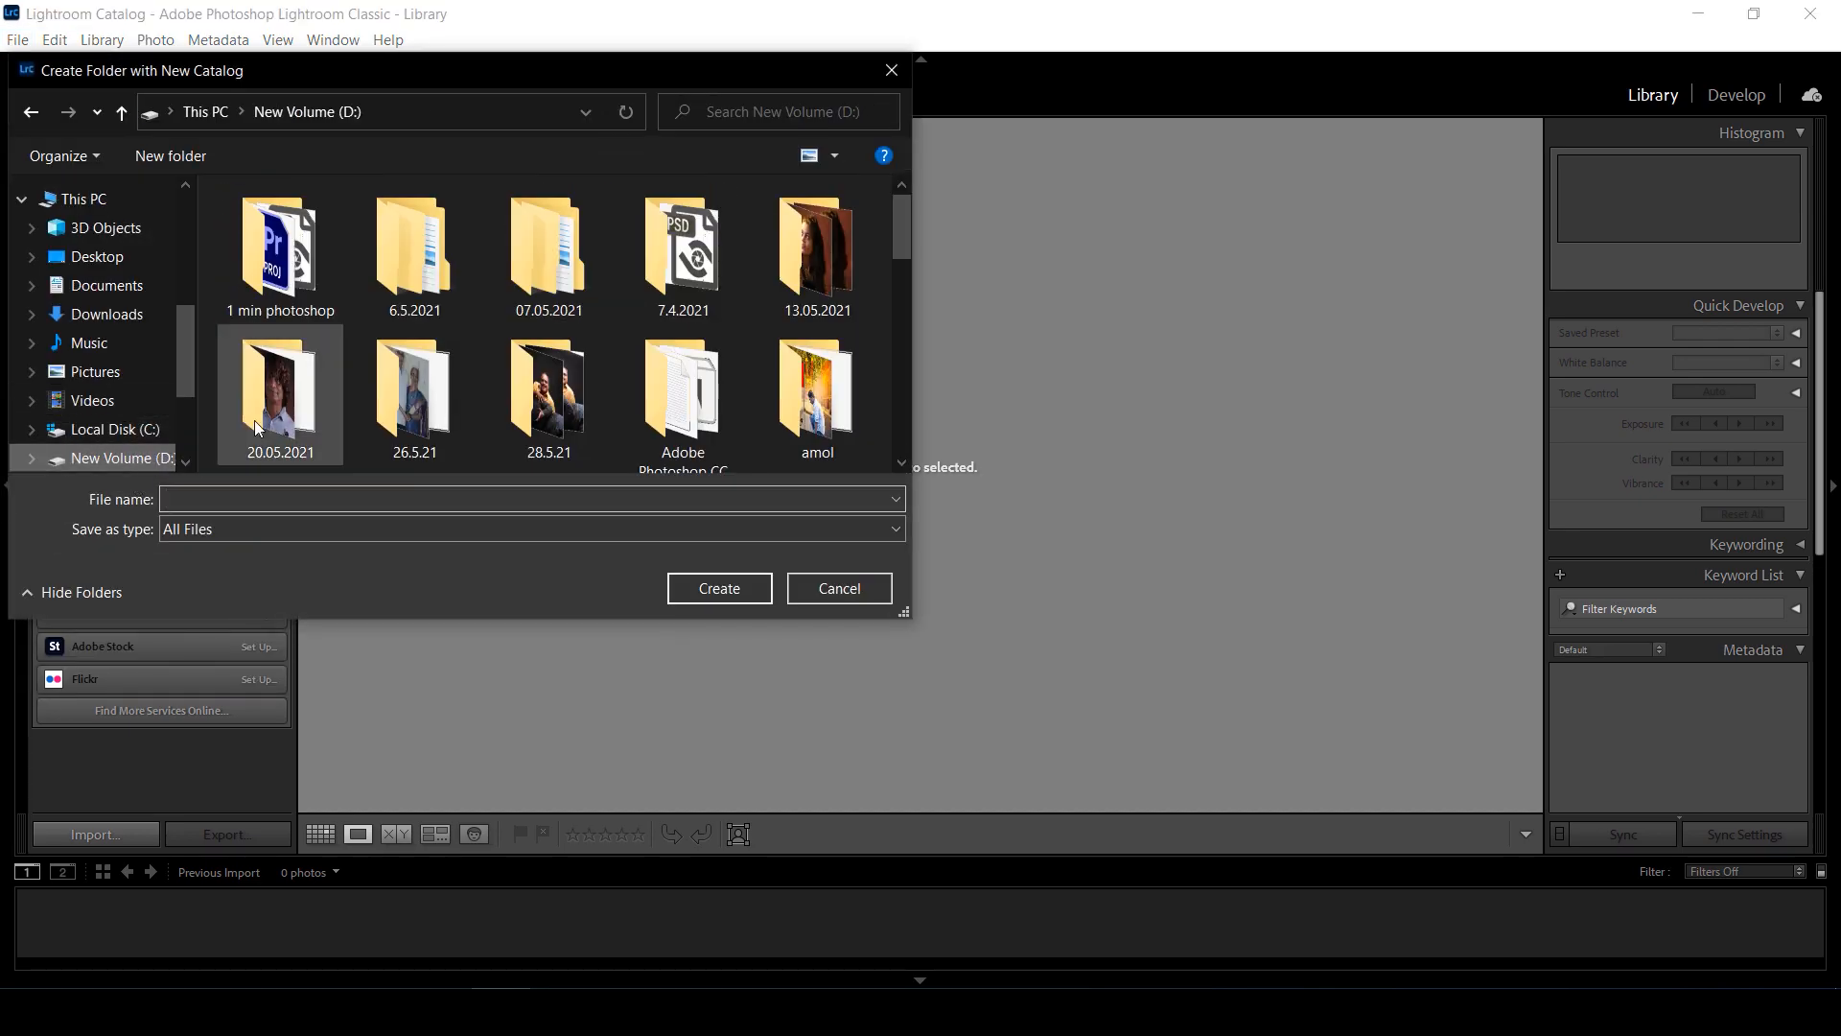
double_click(817, 305)
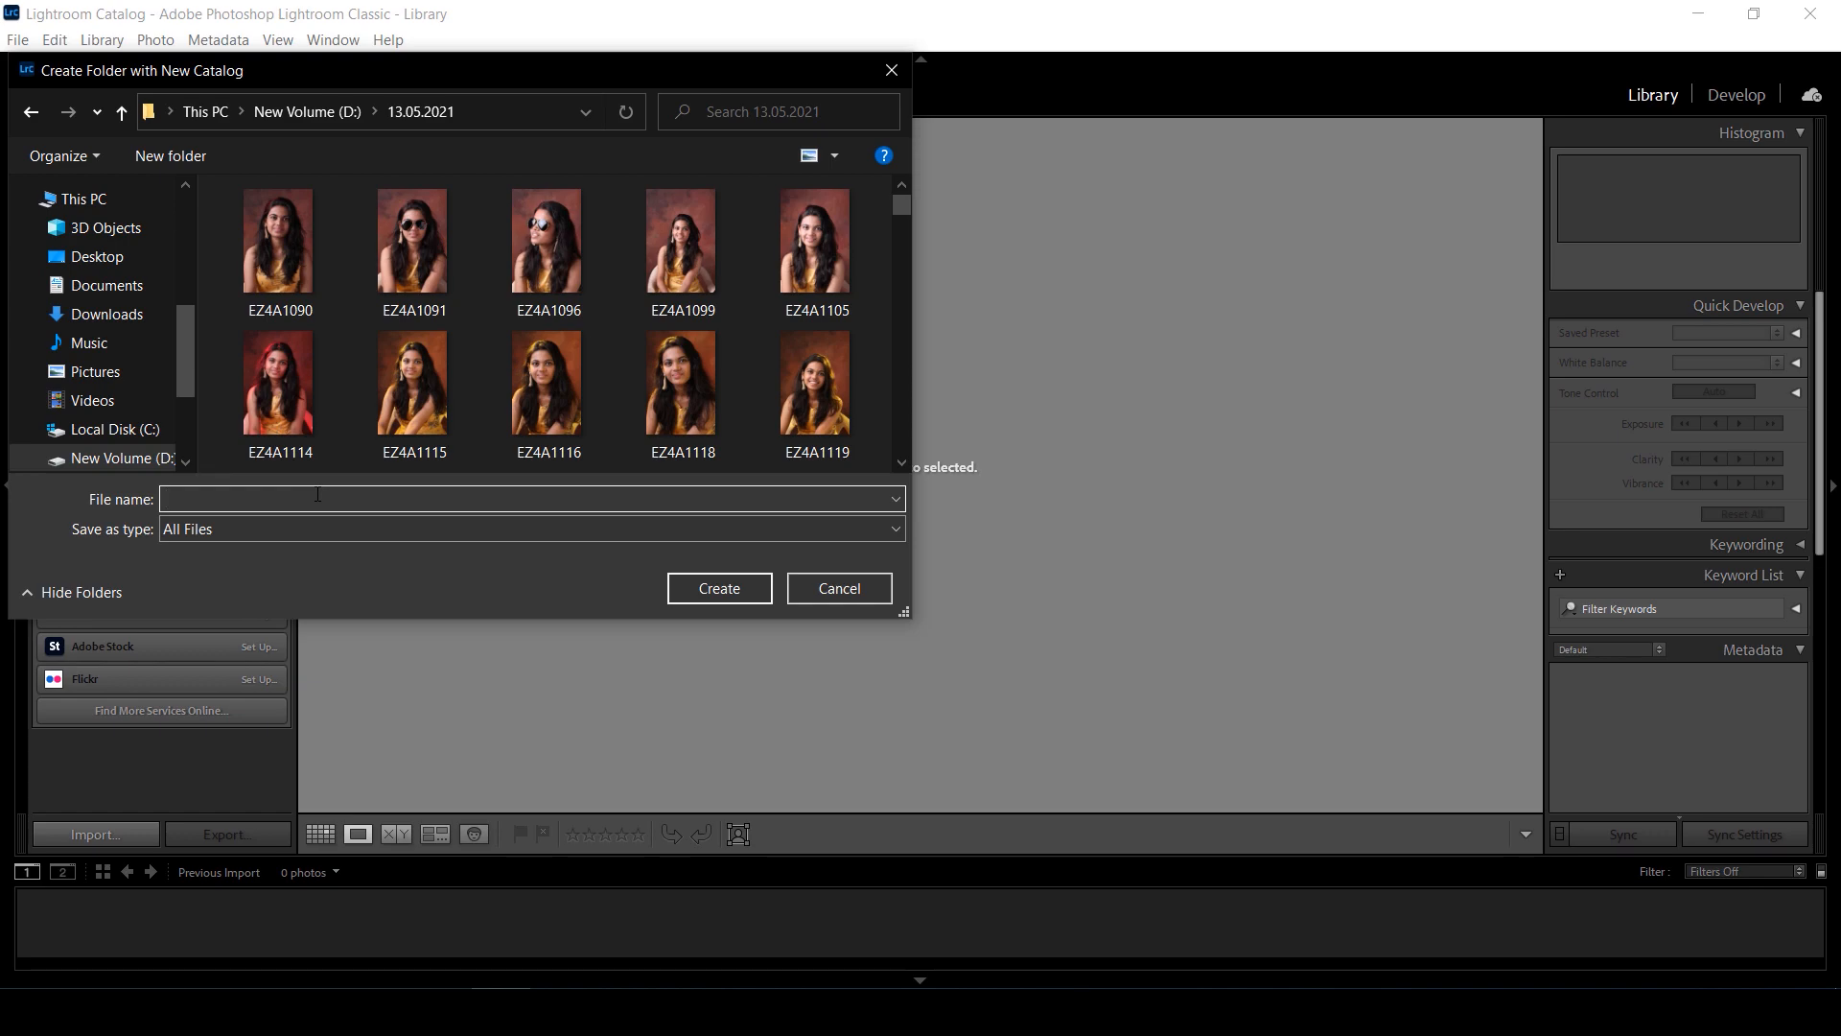
text(11)
click(723, 588)
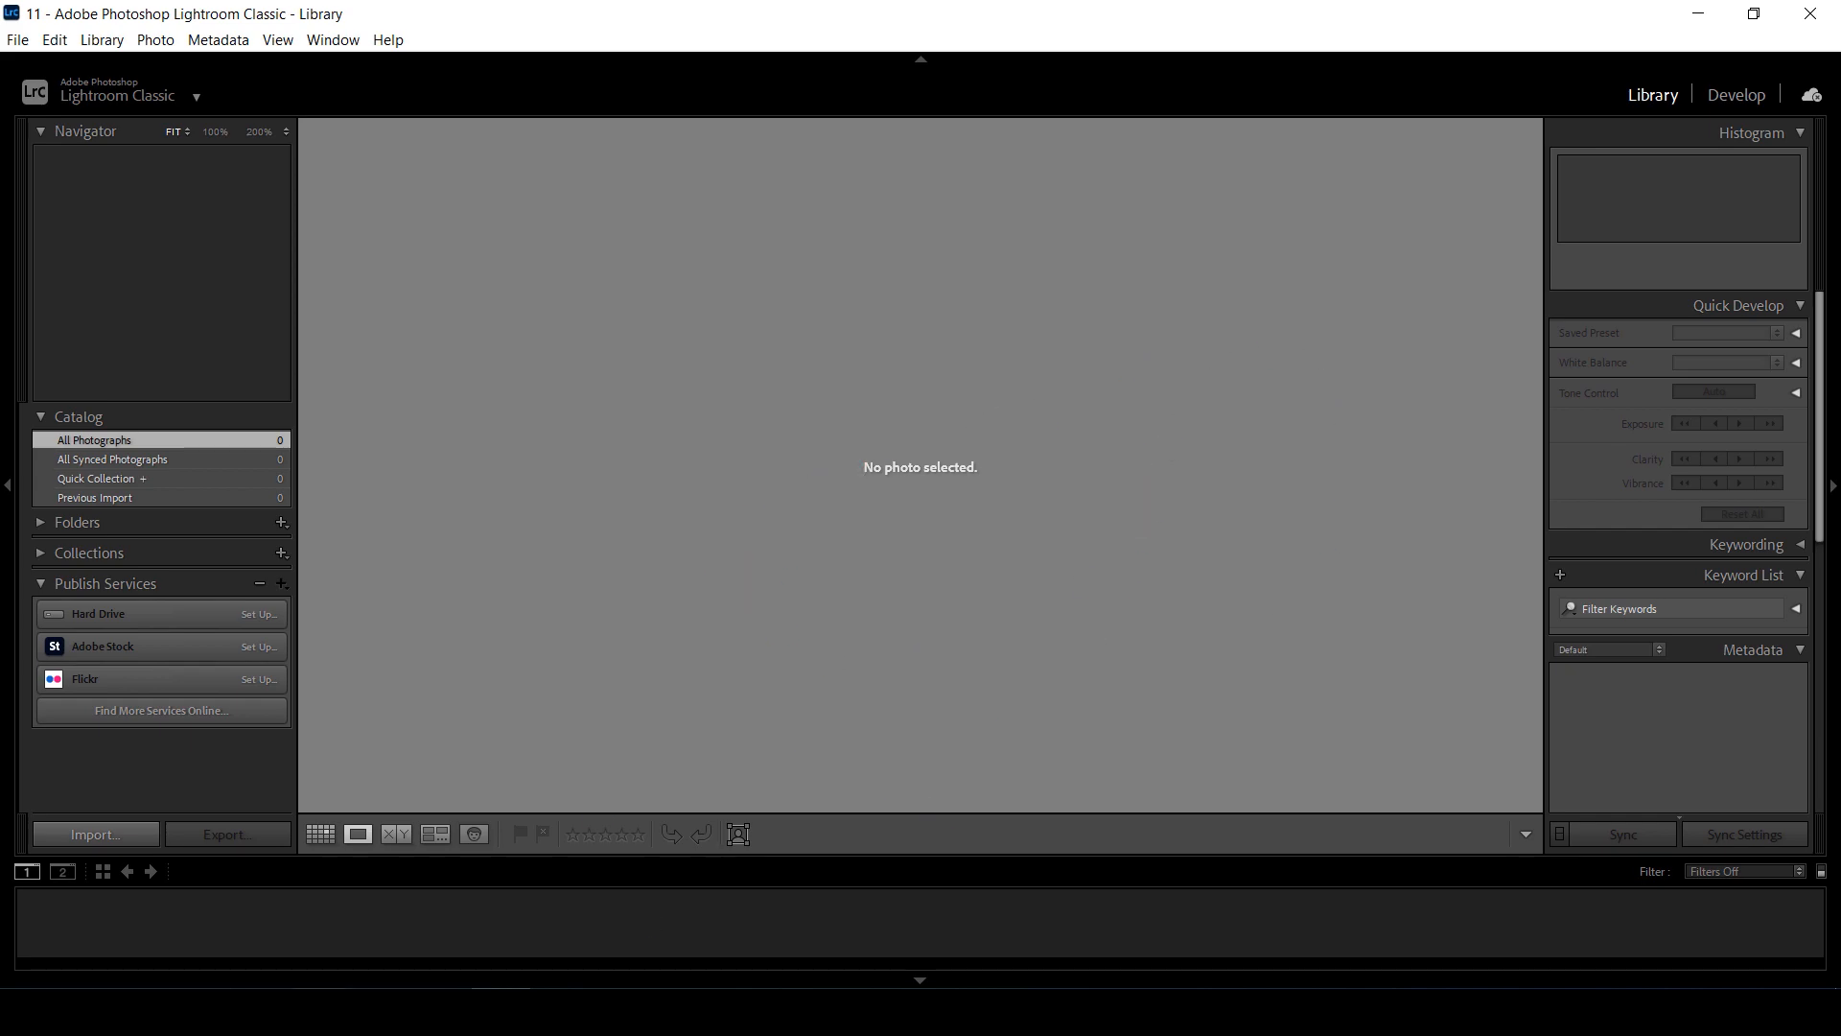
Switch to File Explorer, open the 11 folder inside 13.05.2021 and view the file properties of the 11 catalog.
click(473, 923)
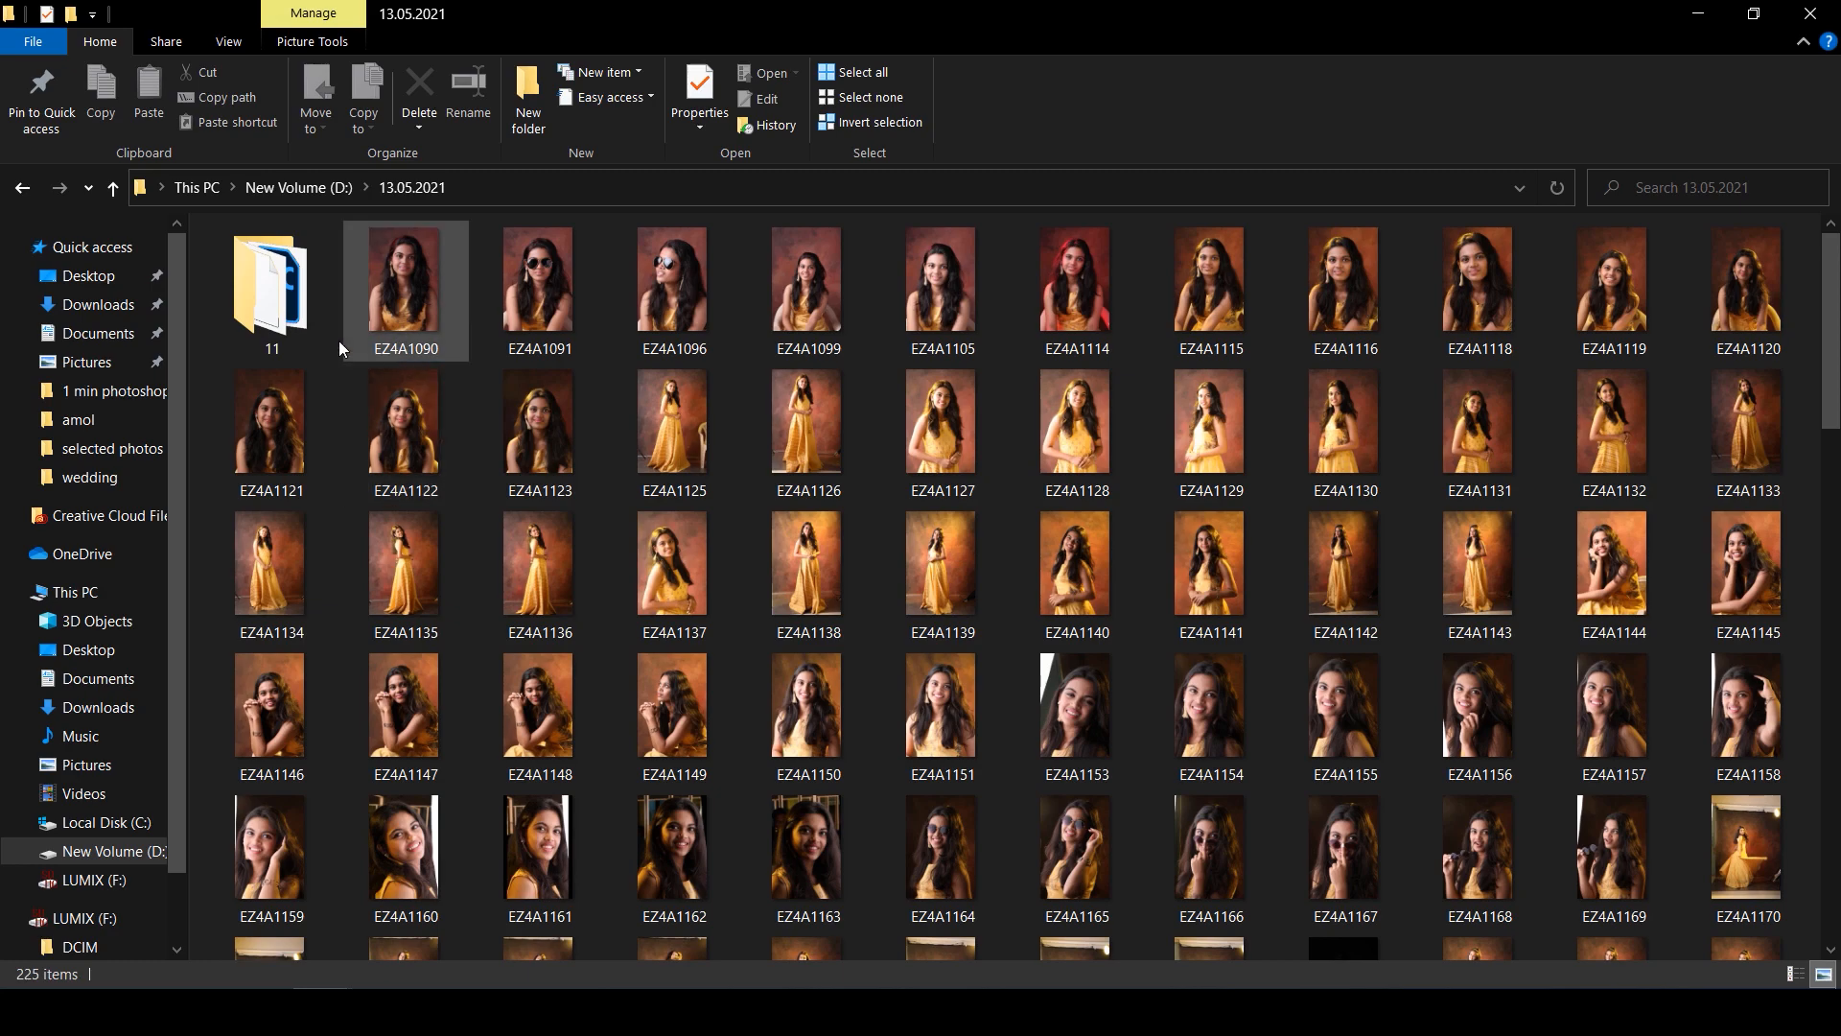
double_click(288, 290)
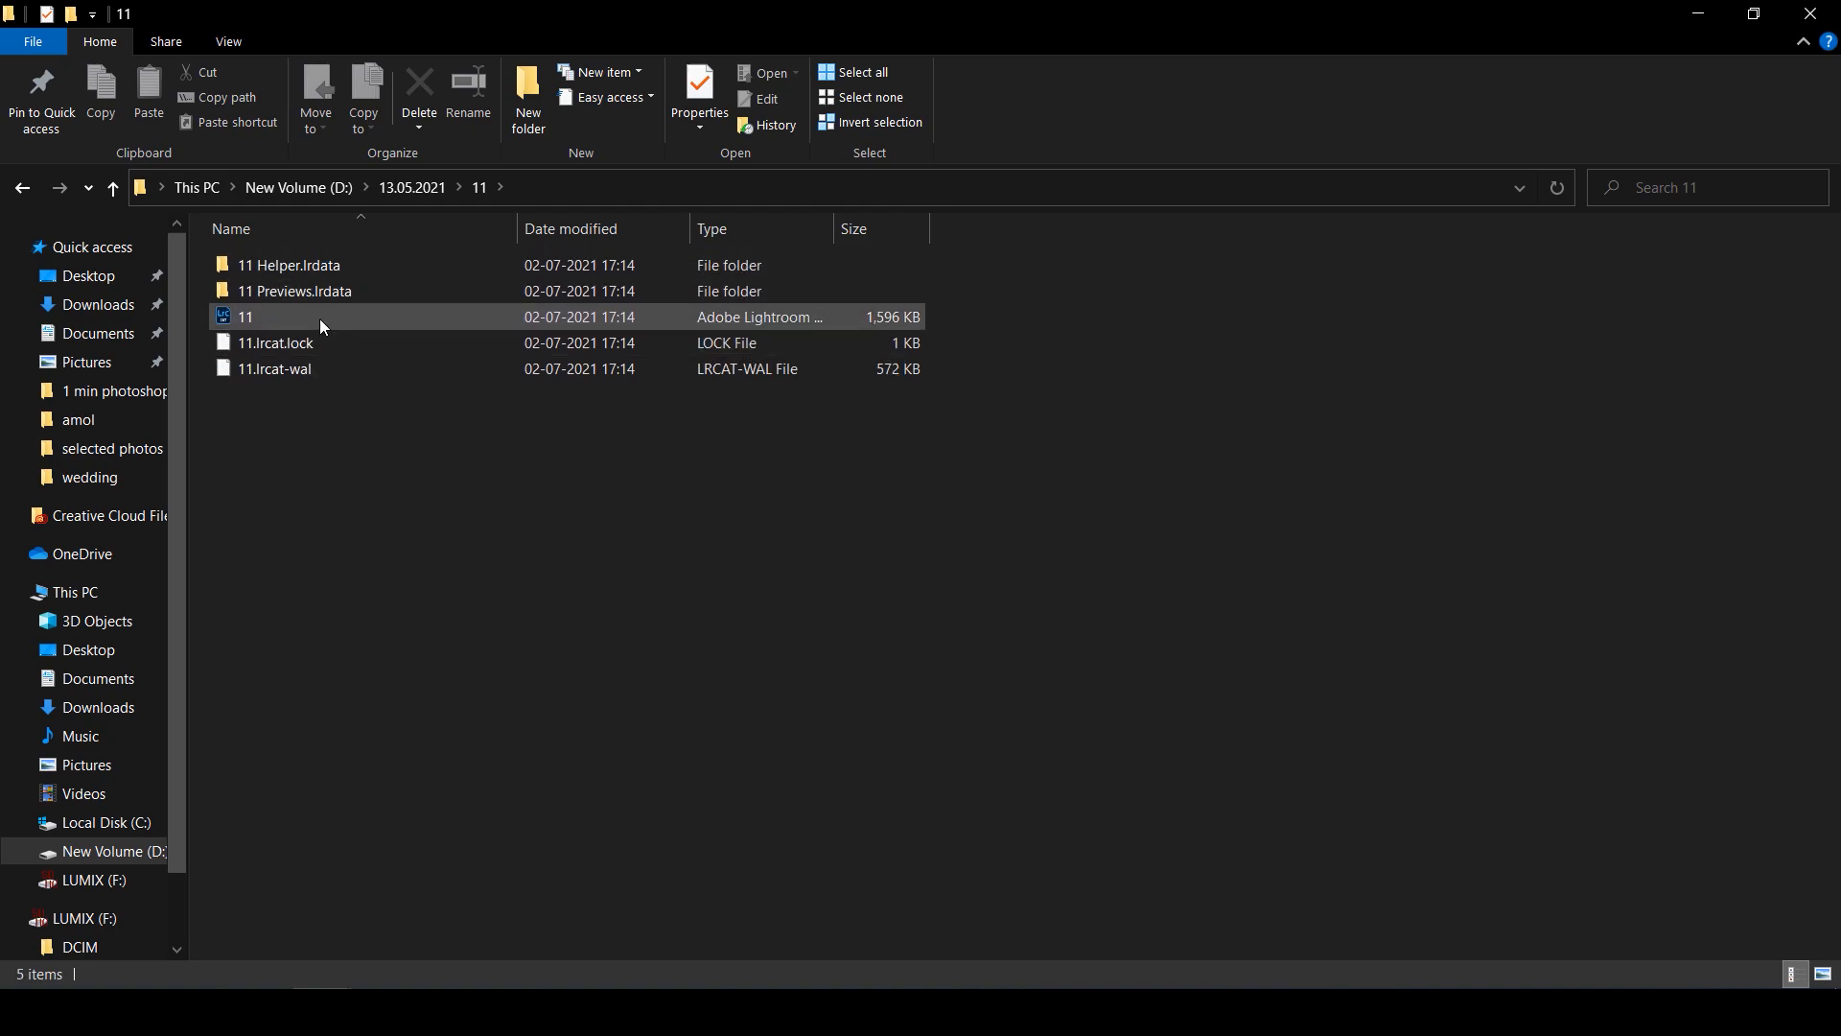
mouse_move(319, 318)
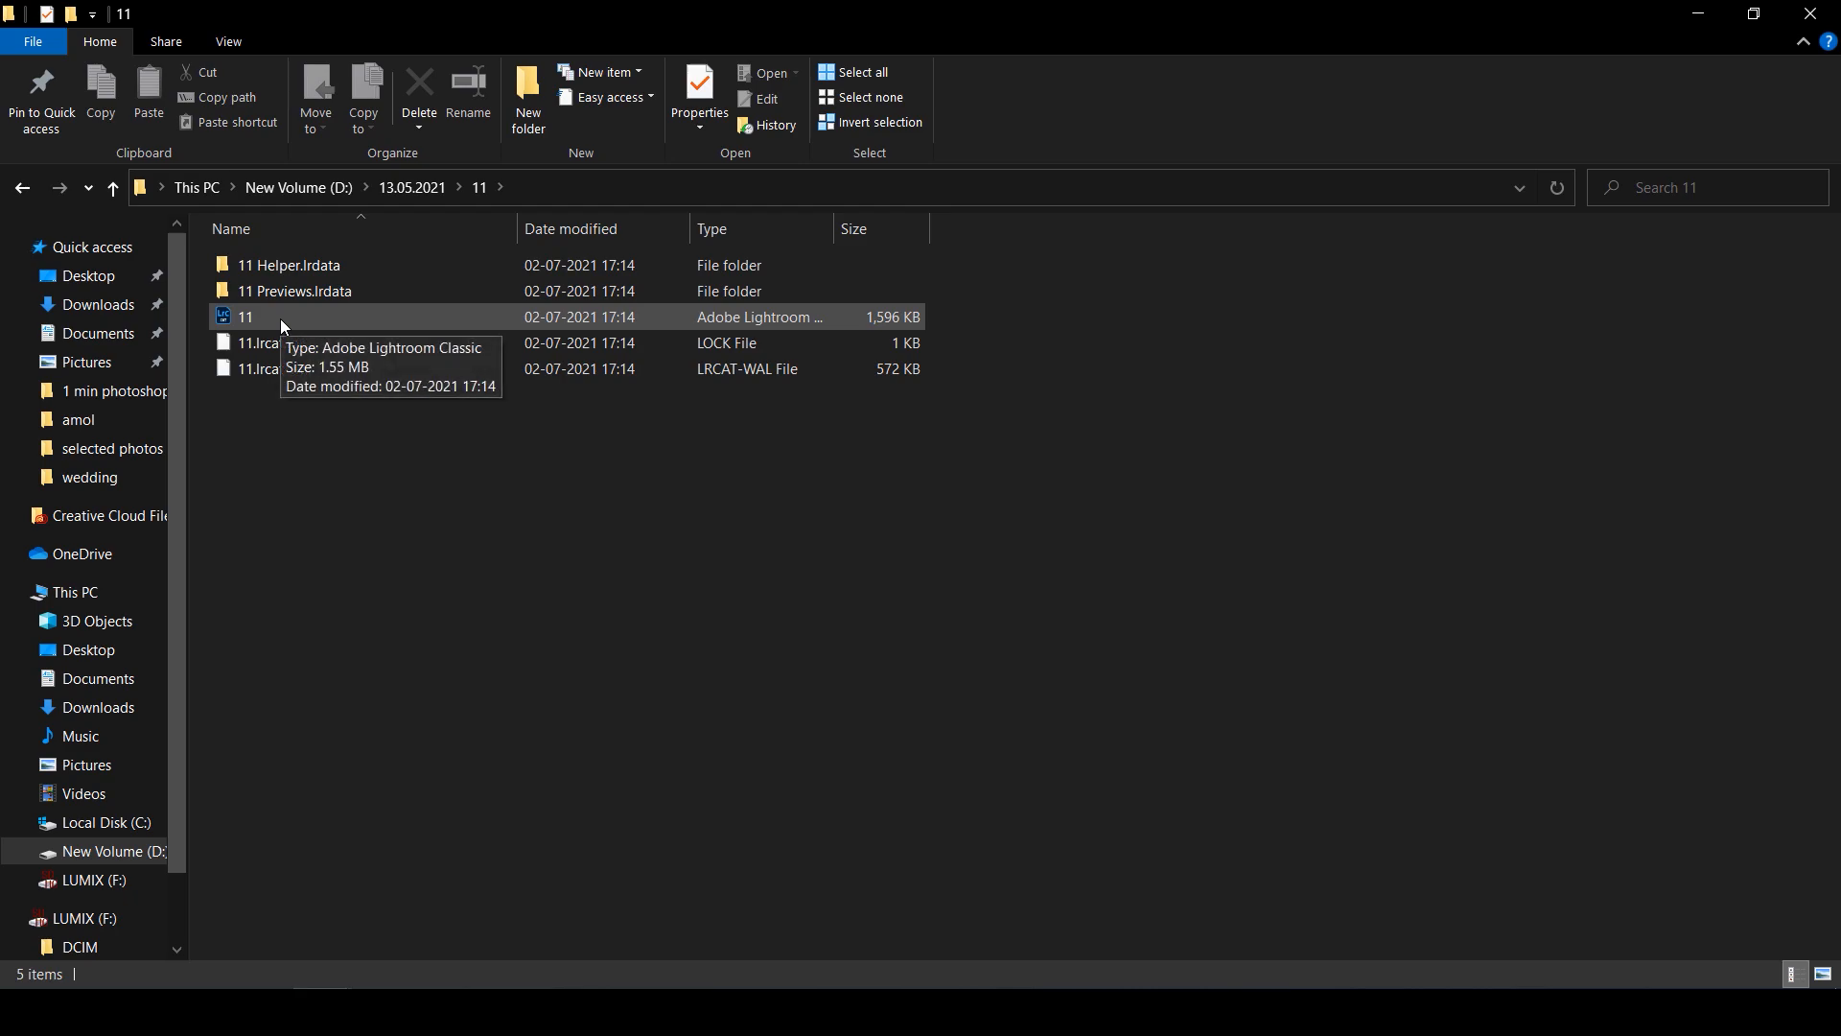
right_click(281, 319)
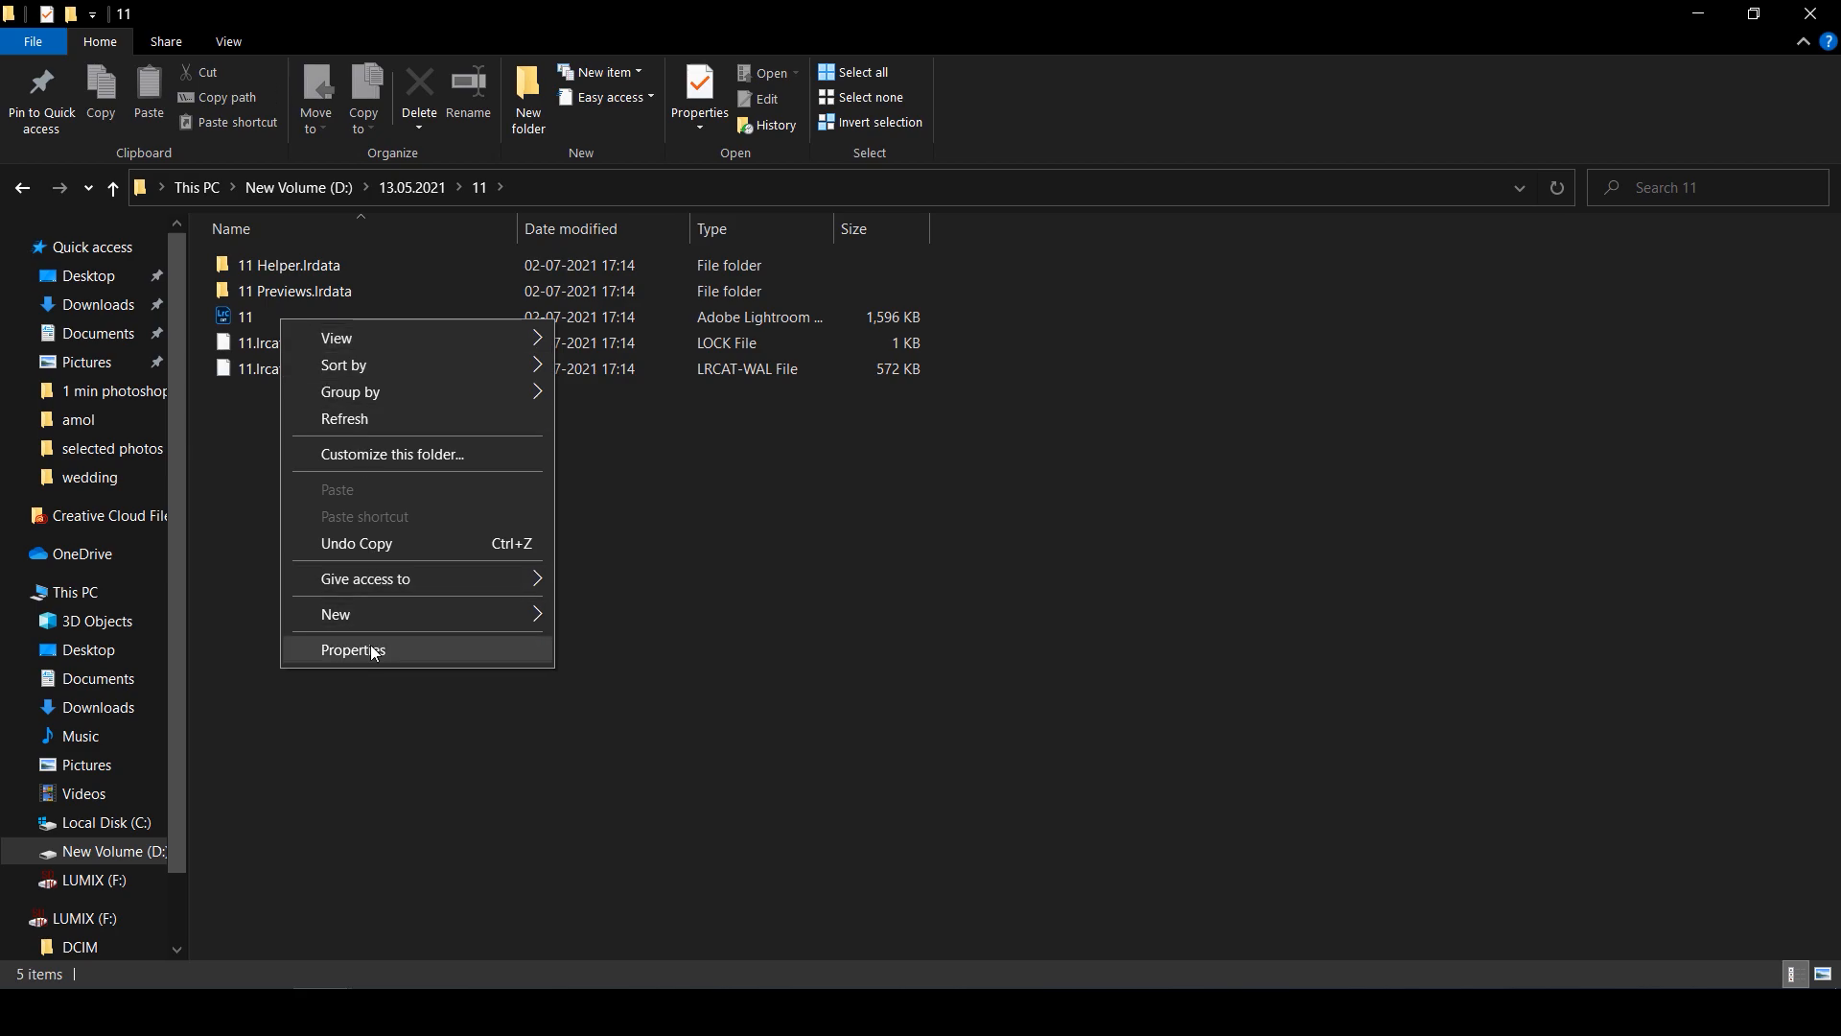
click(271, 316)
click(271, 316)
right_click(269, 314)
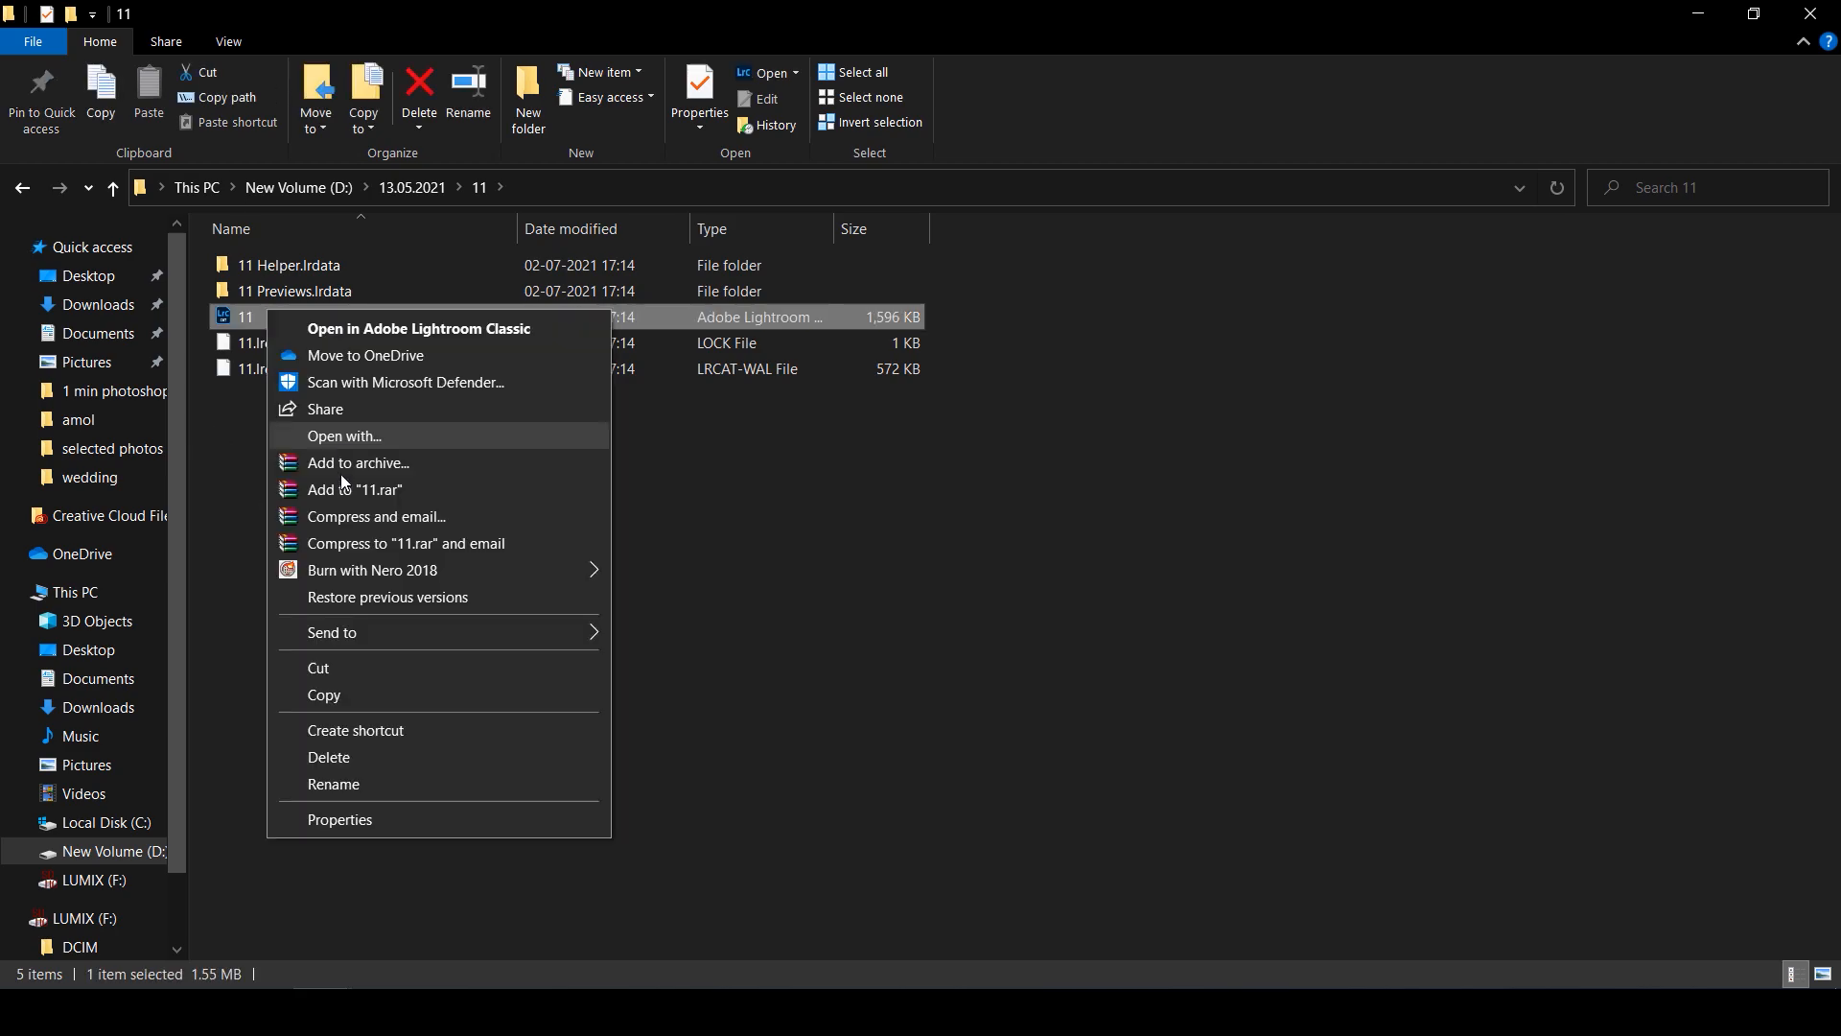
click(364, 819)
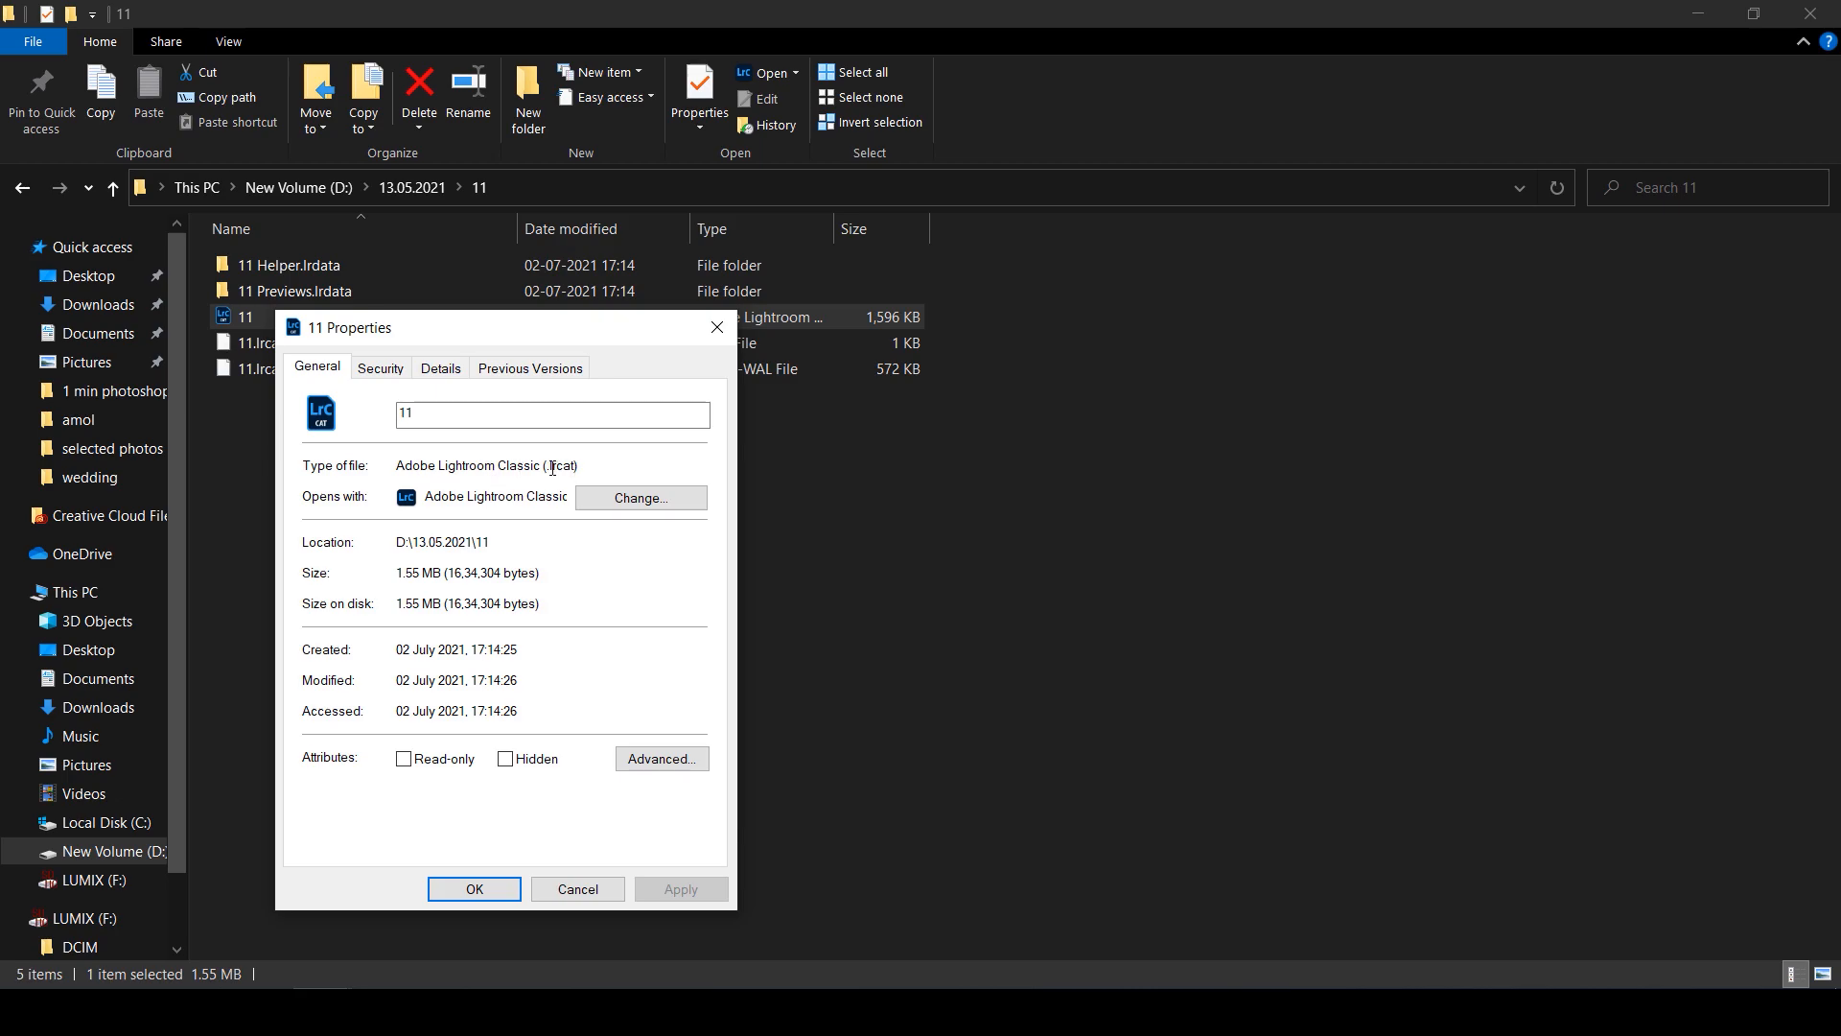
drag(552, 465, 575, 467)
click(488, 891)
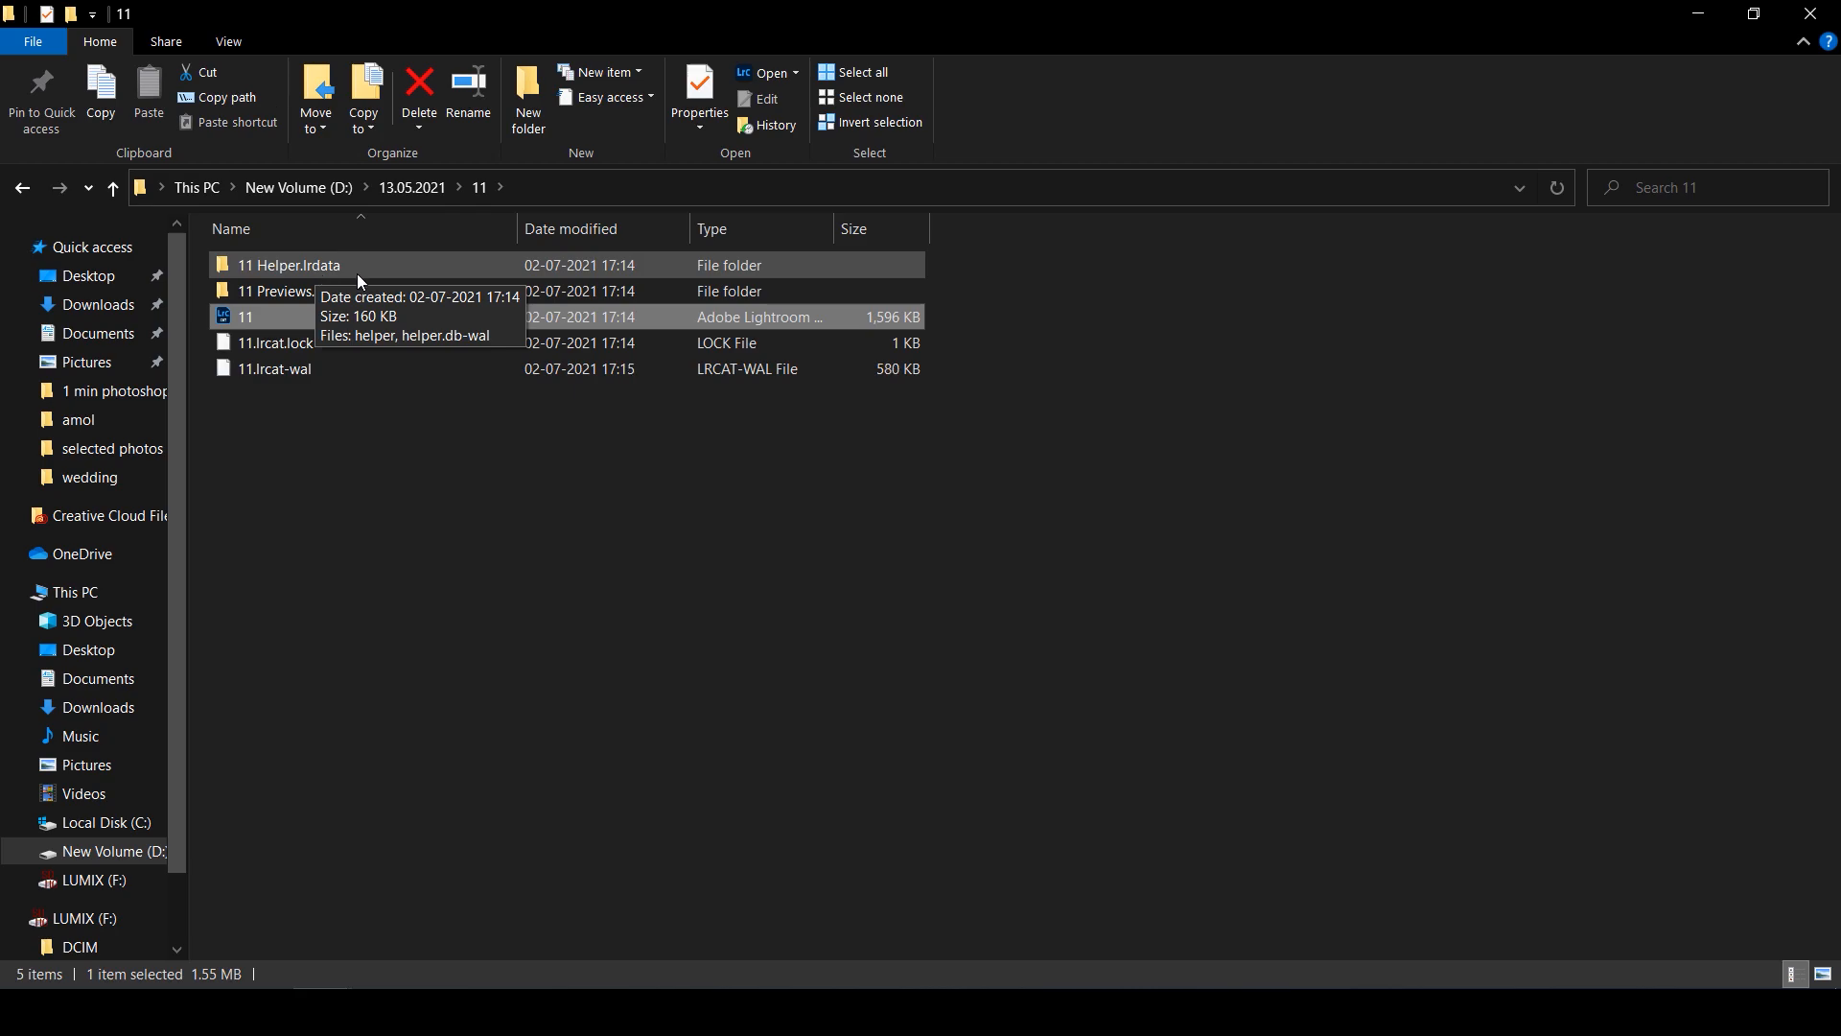
click(328, 370)
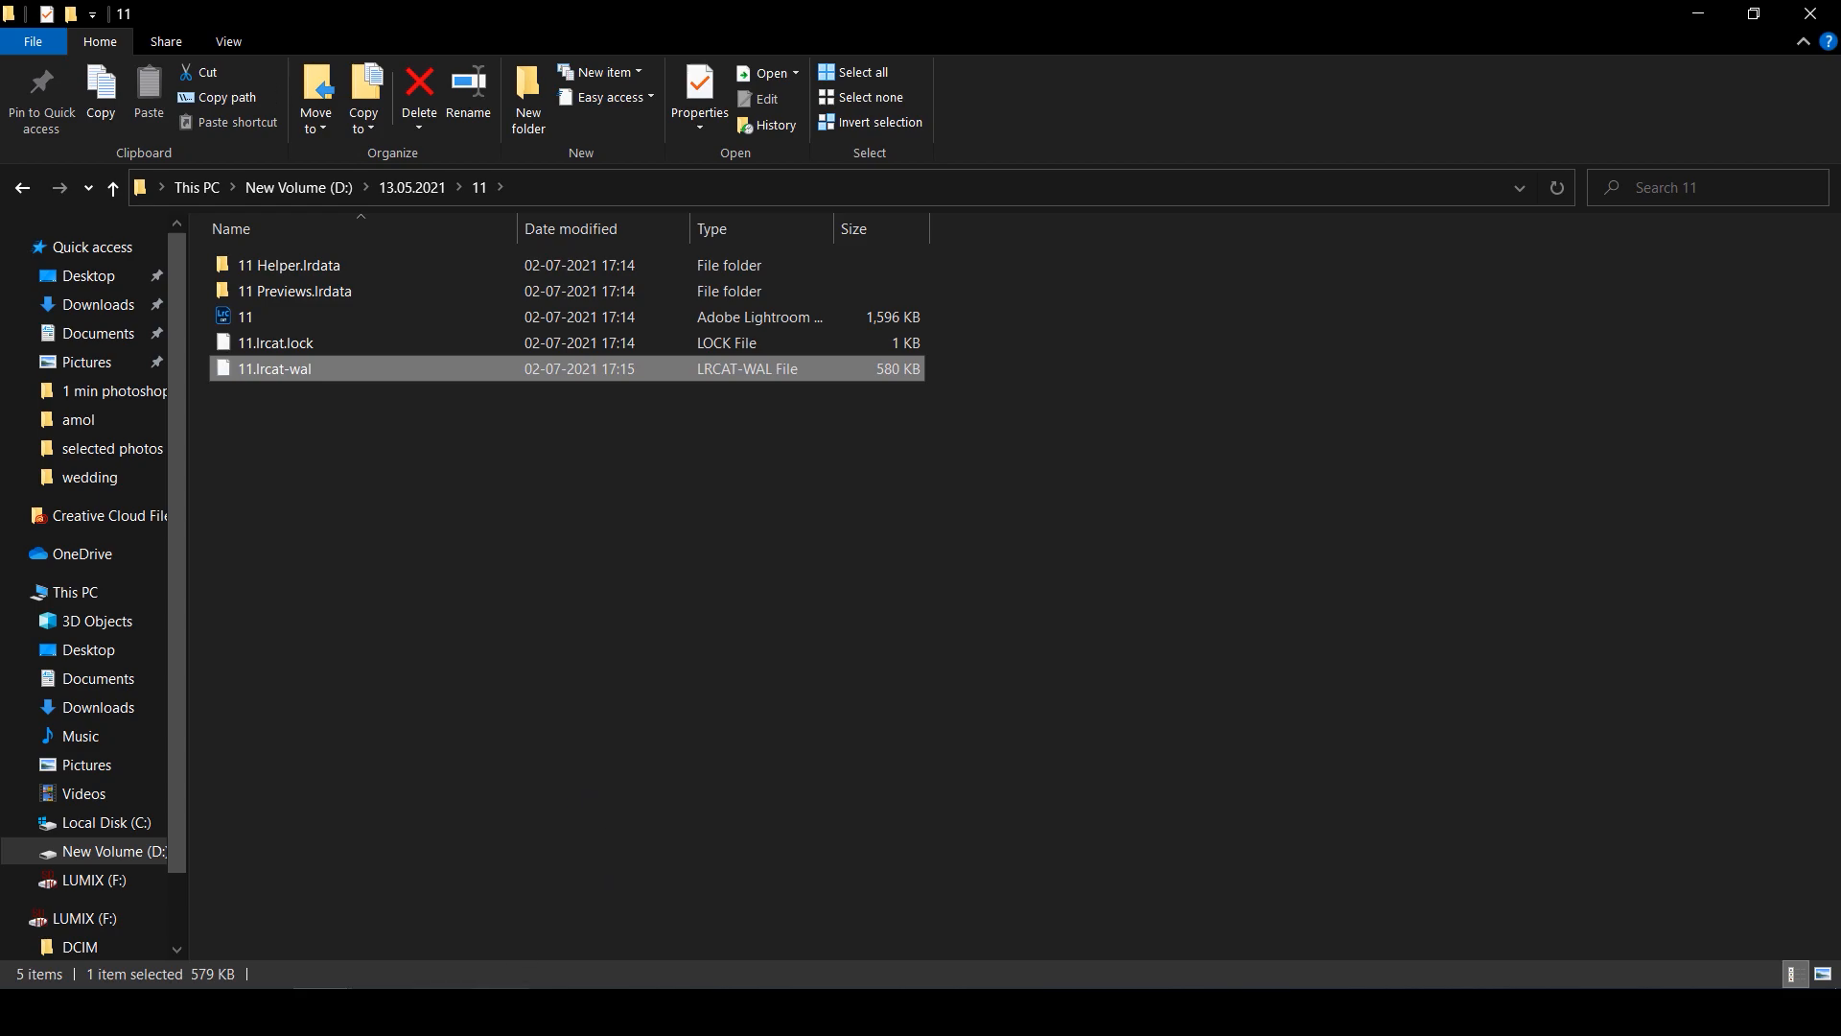
Back in Lightroom Classic, toggle the module picker, then hide it along with the left panels, filmstrip and right panels individually.
click(514, 961)
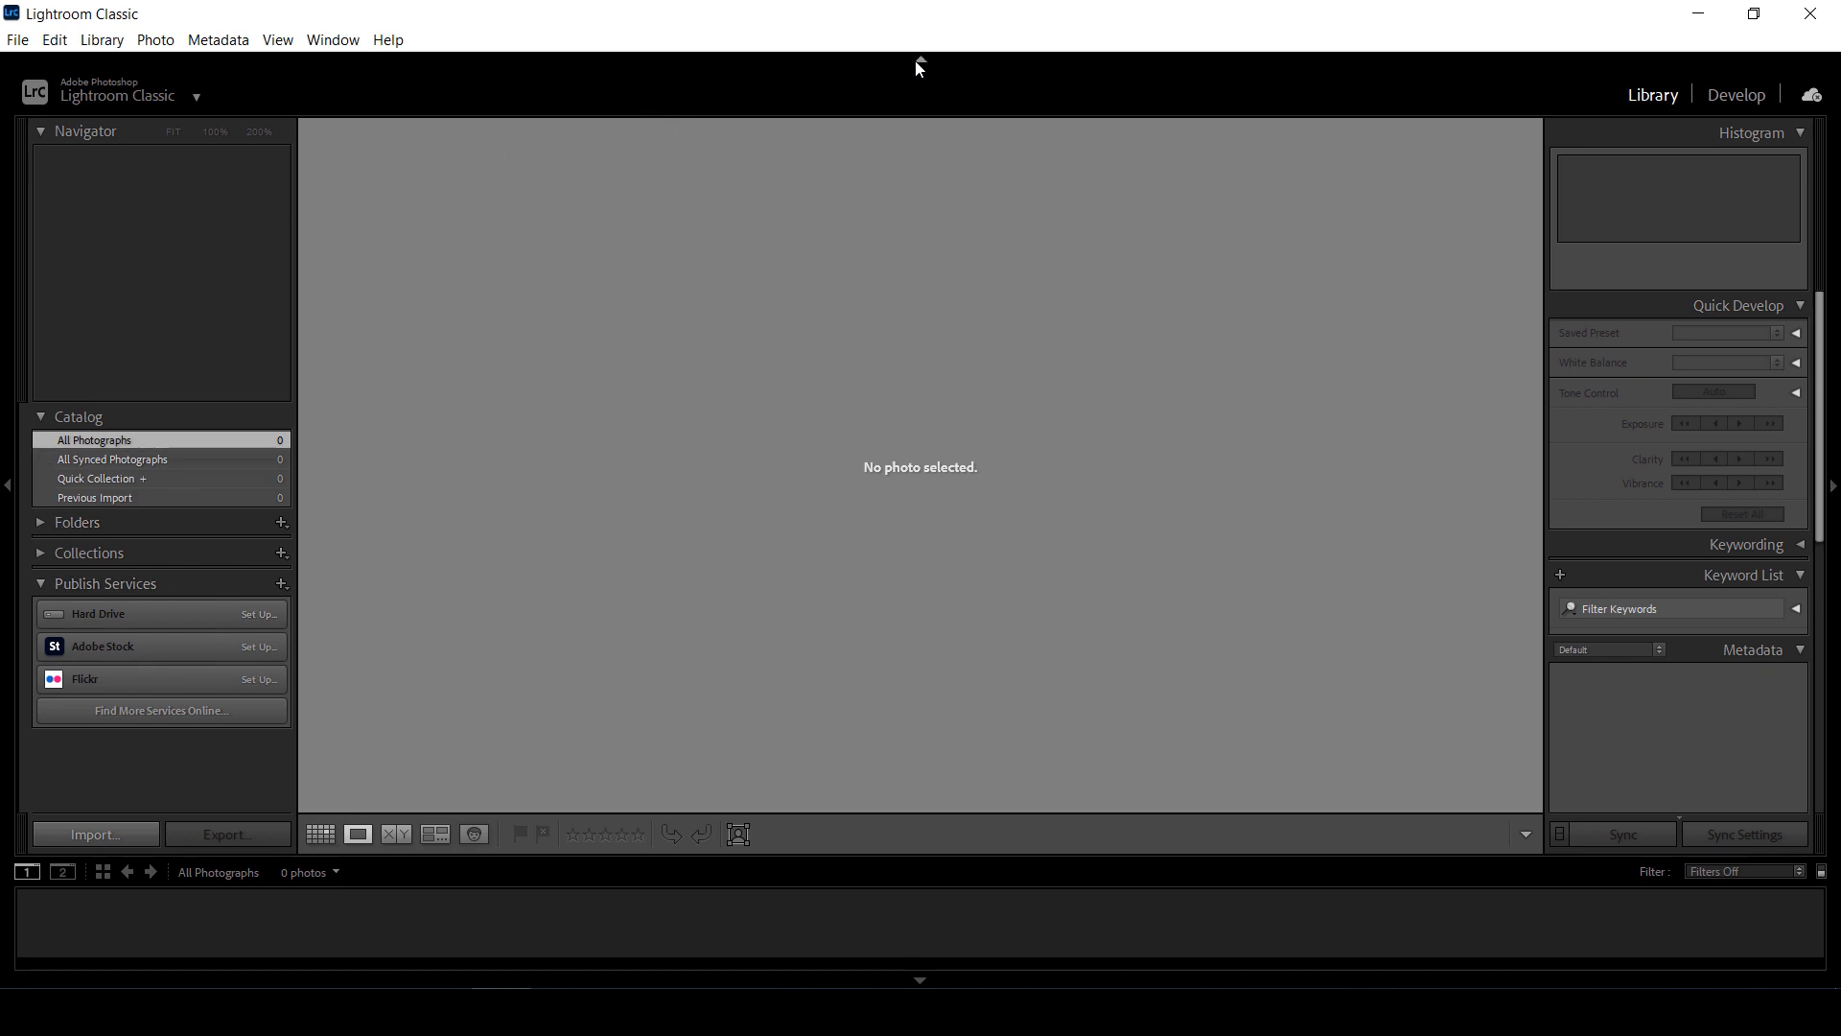
click(918, 61)
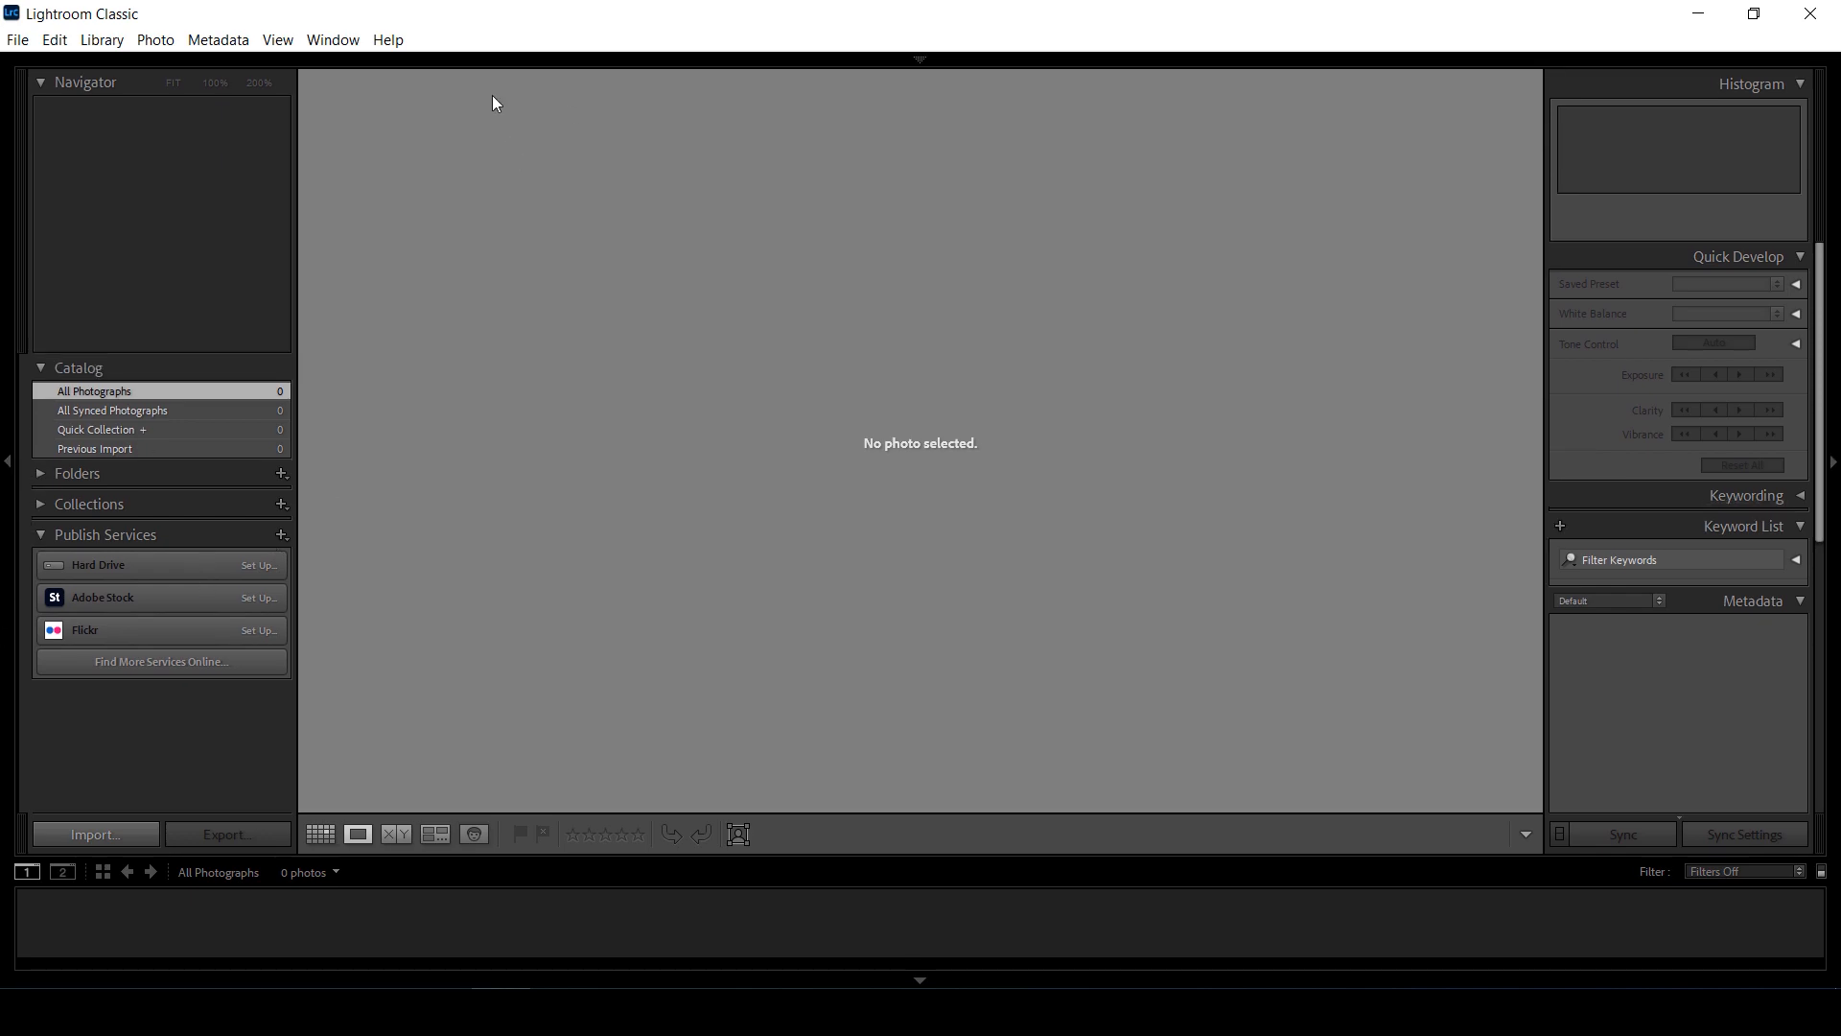
click(922, 60)
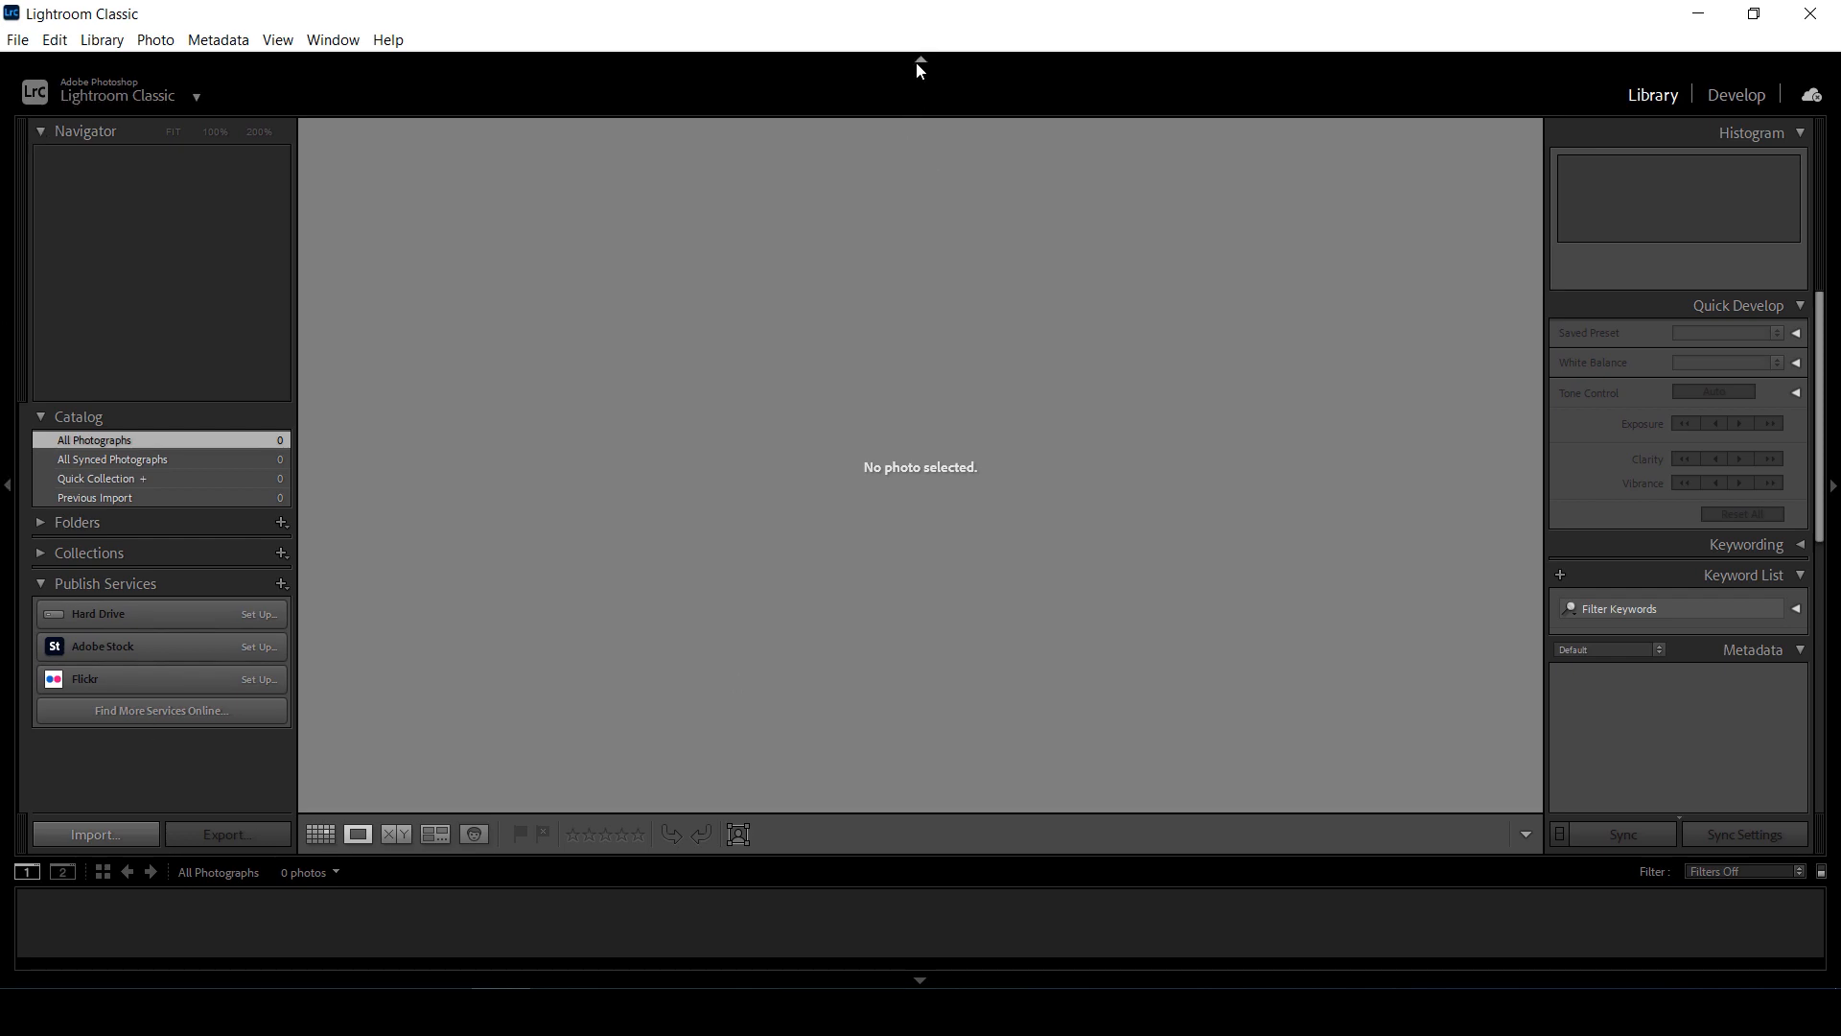
click(918, 60)
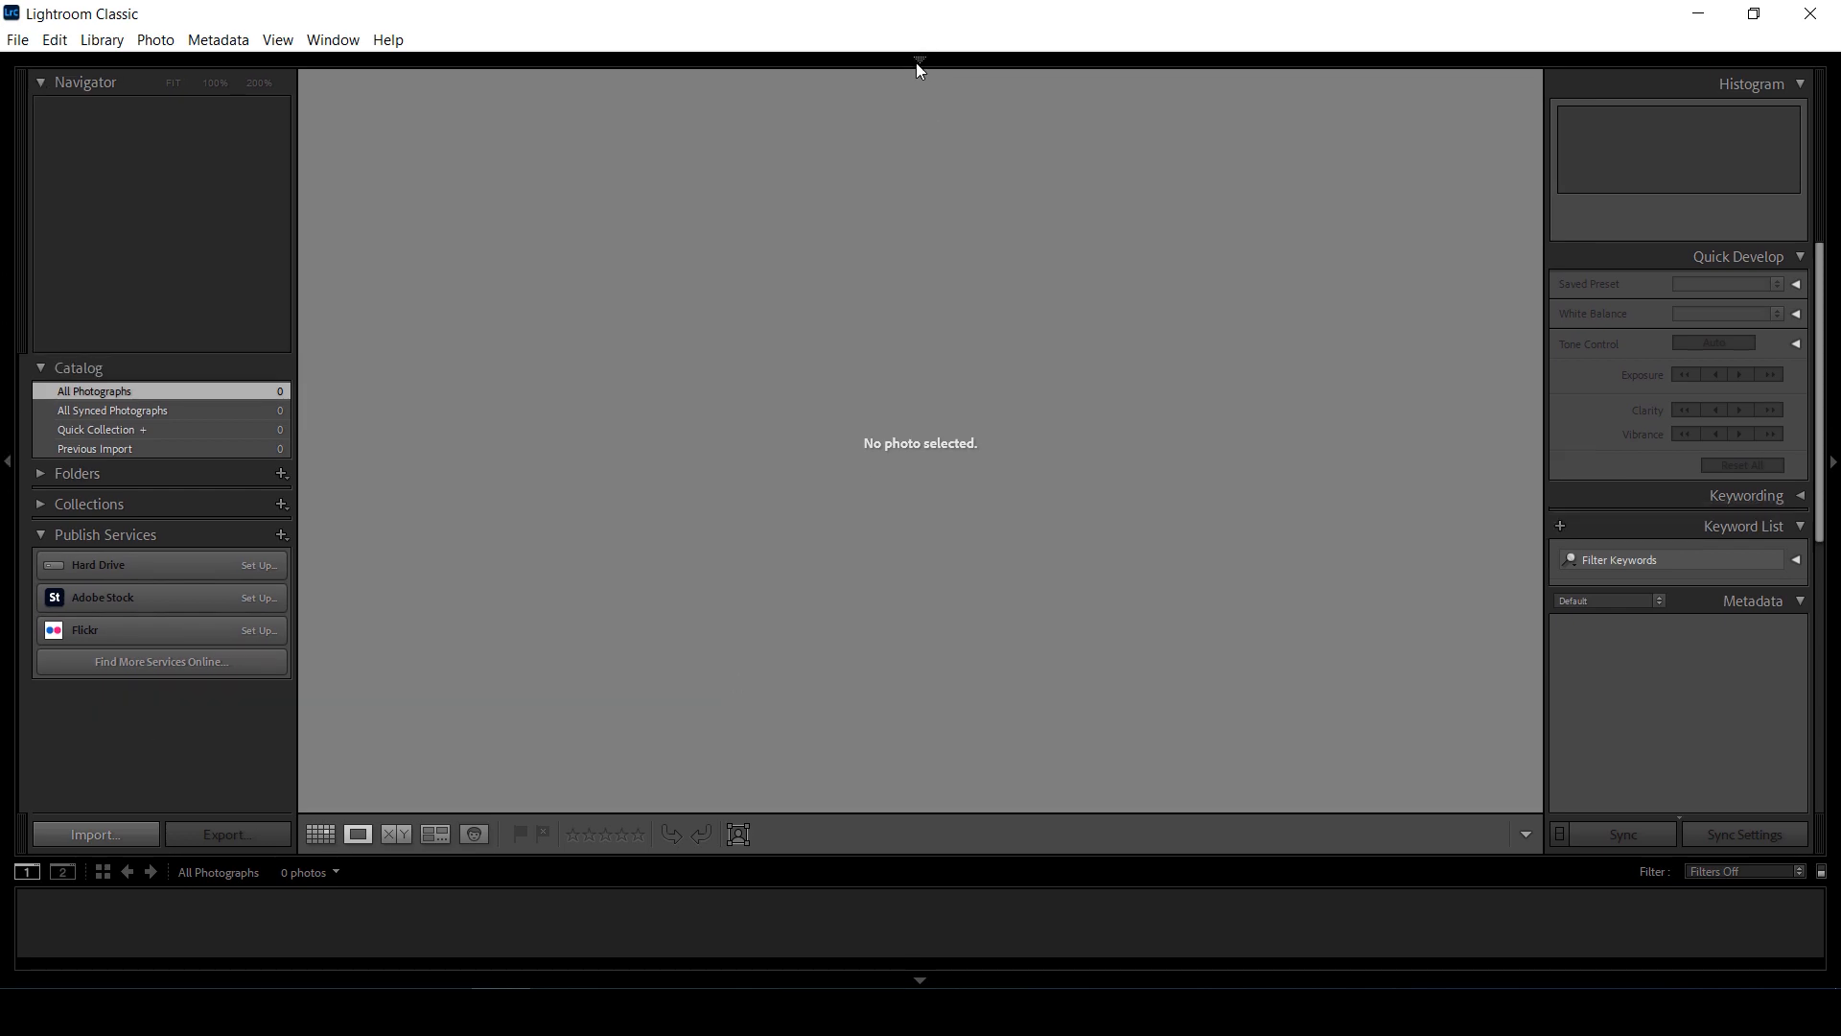
click(7, 467)
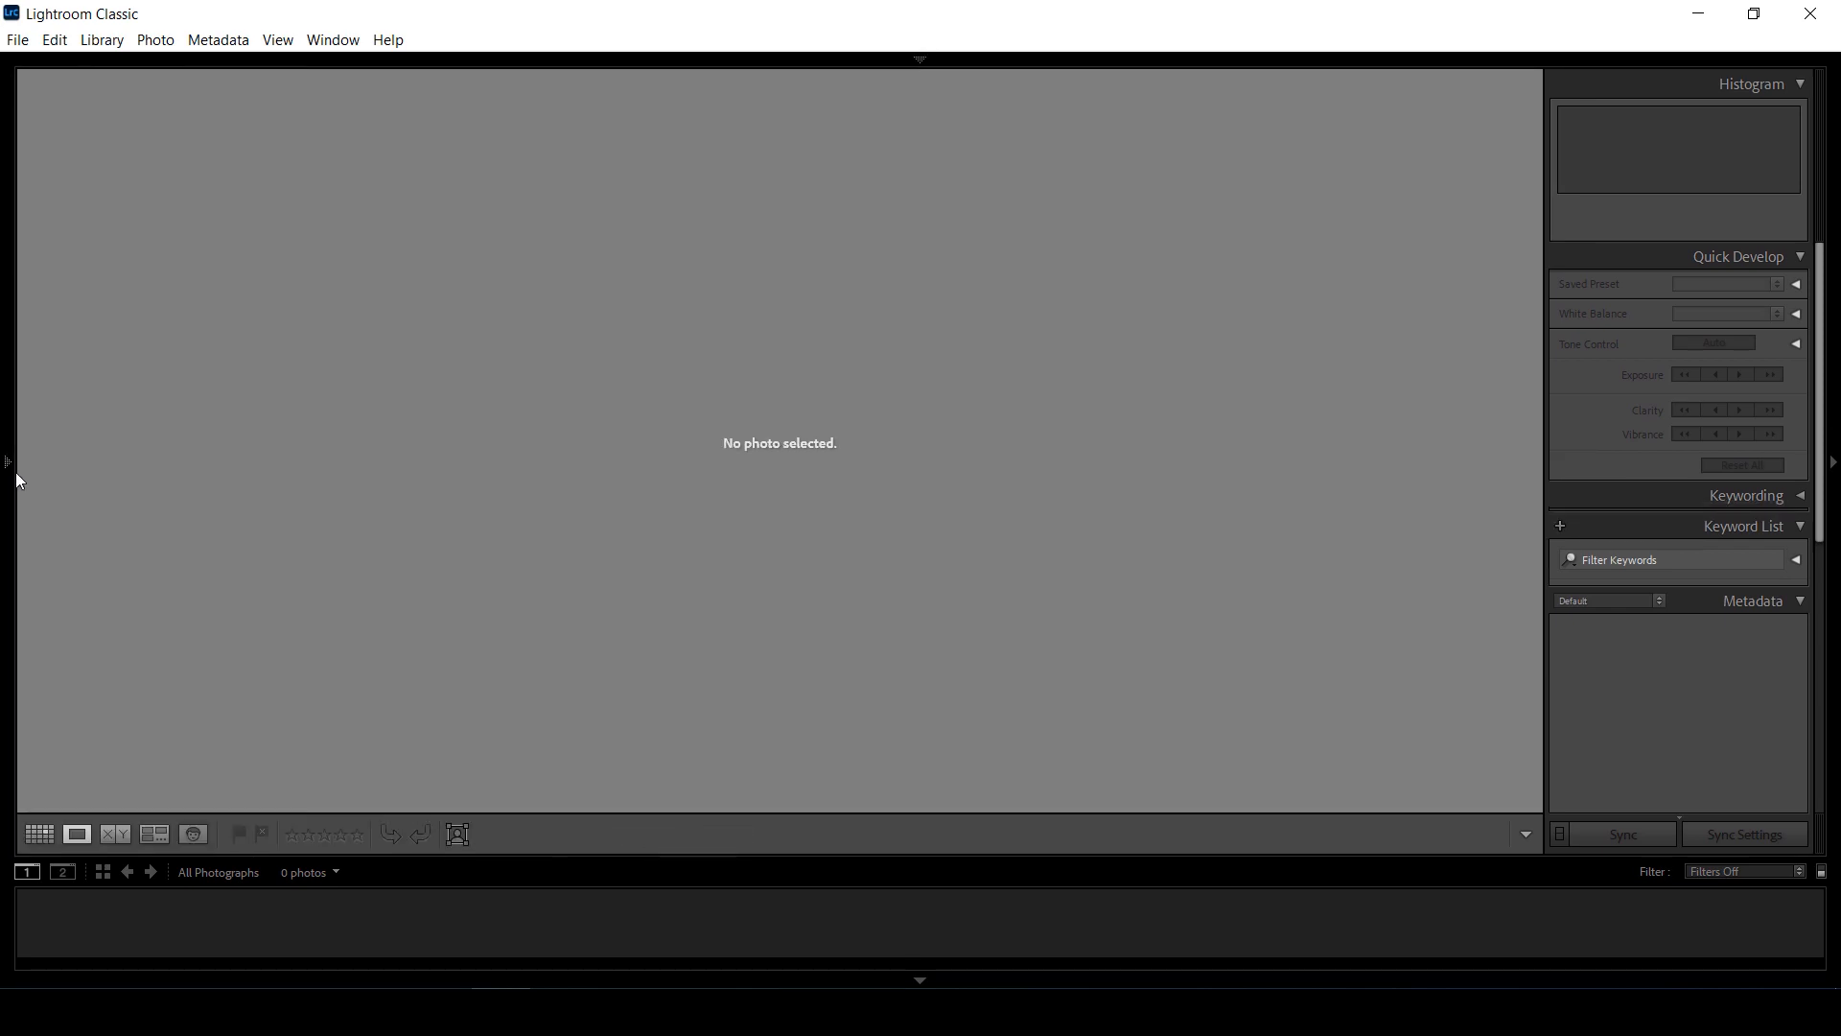
click(922, 979)
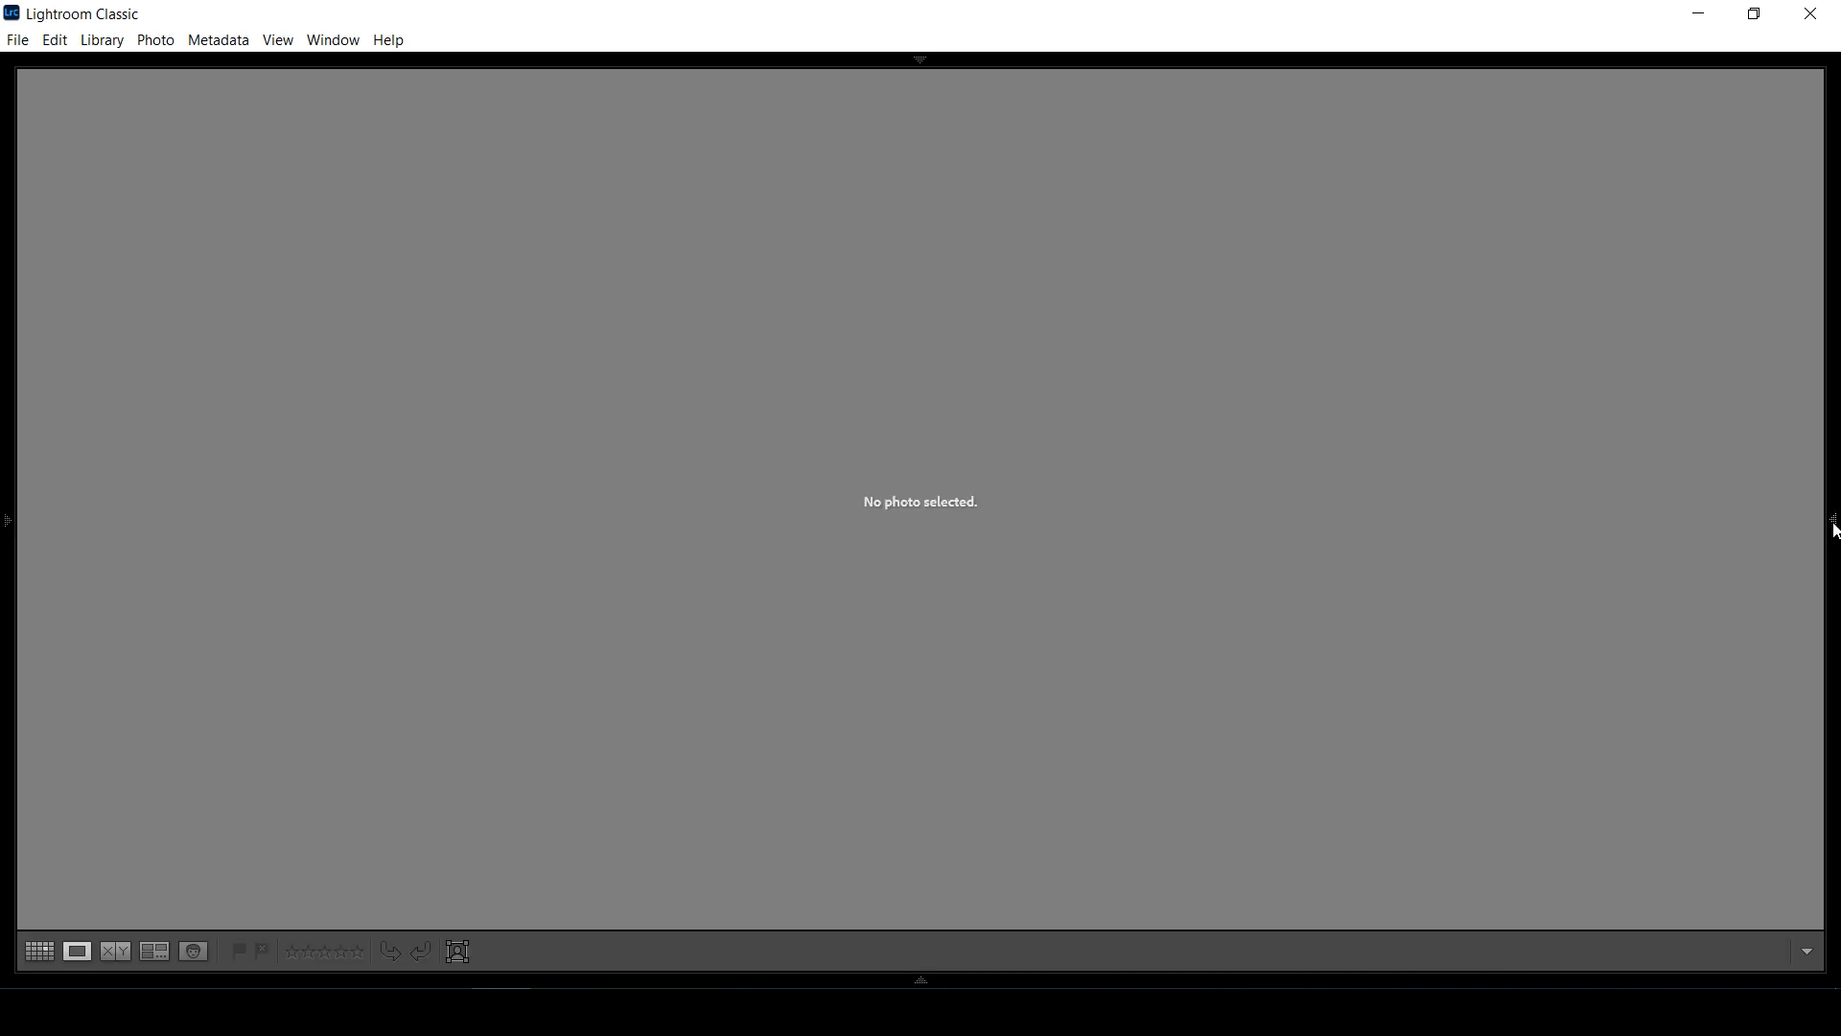
click(1833, 524)
Toggle all surrounding panels together and the two side panels alone, ending with every panel shown.
key(shift+Tab)
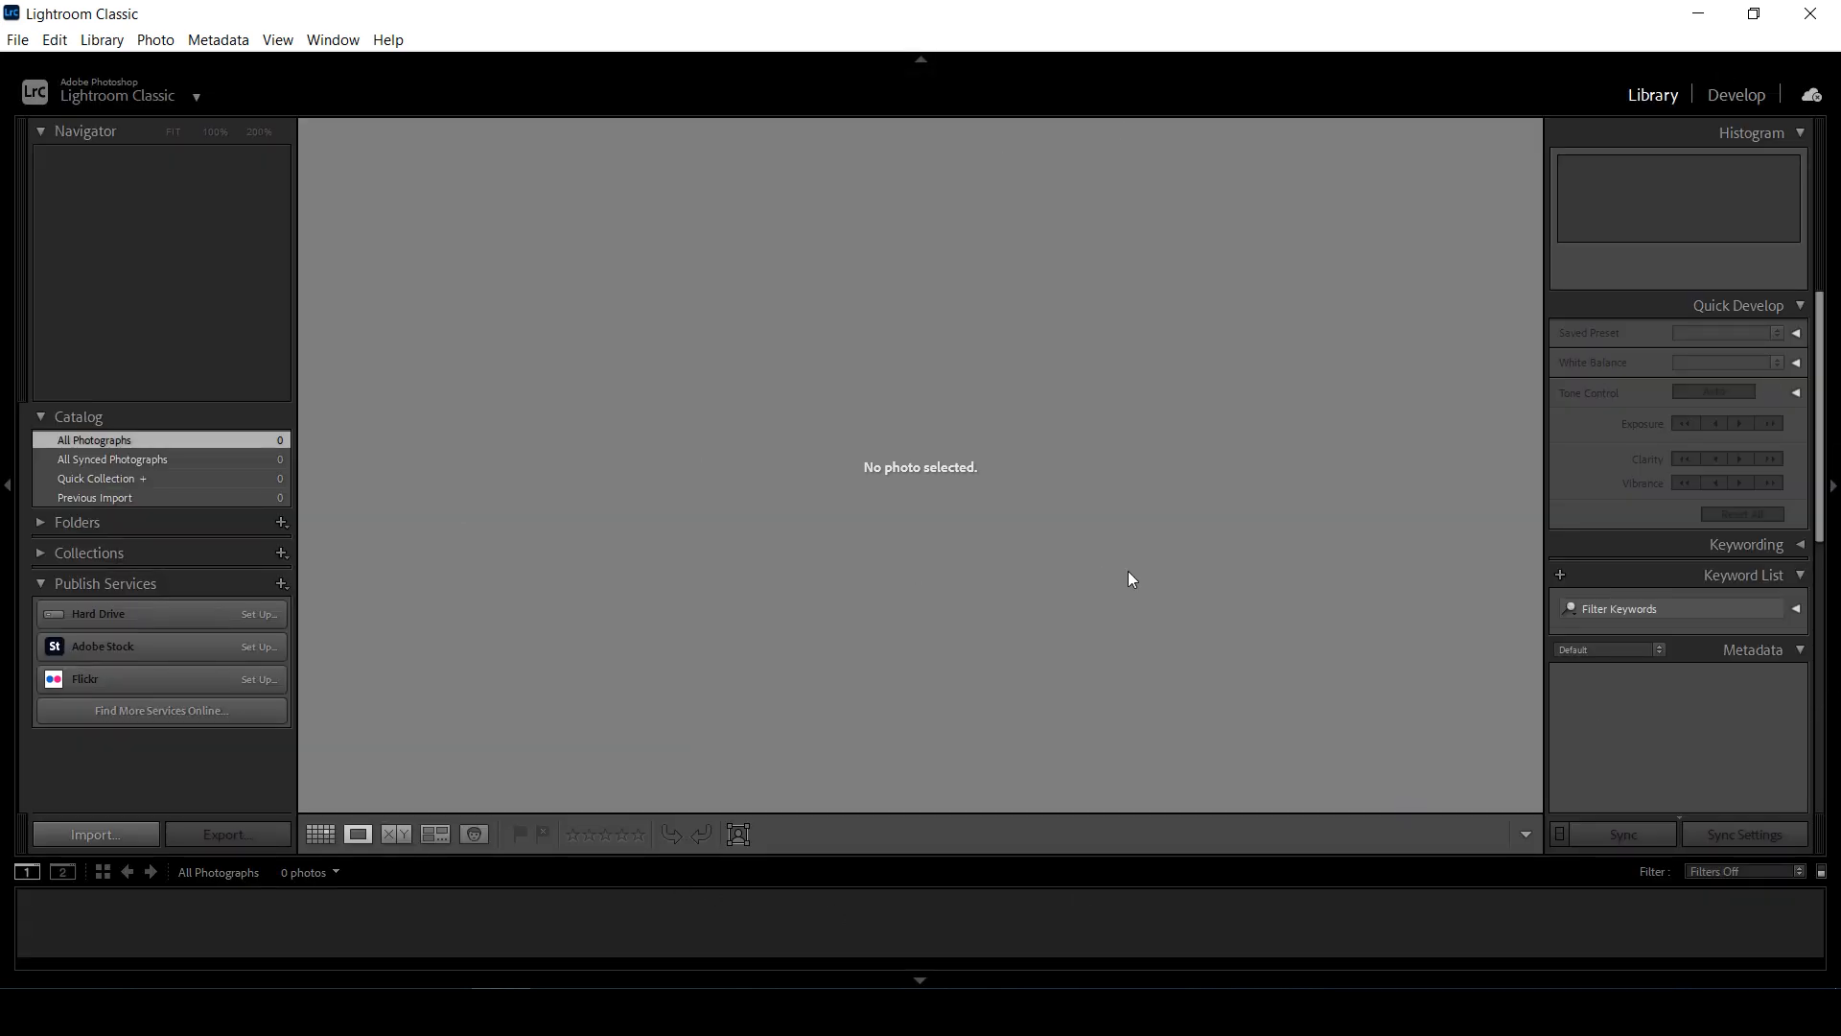
key(shift+Tab)
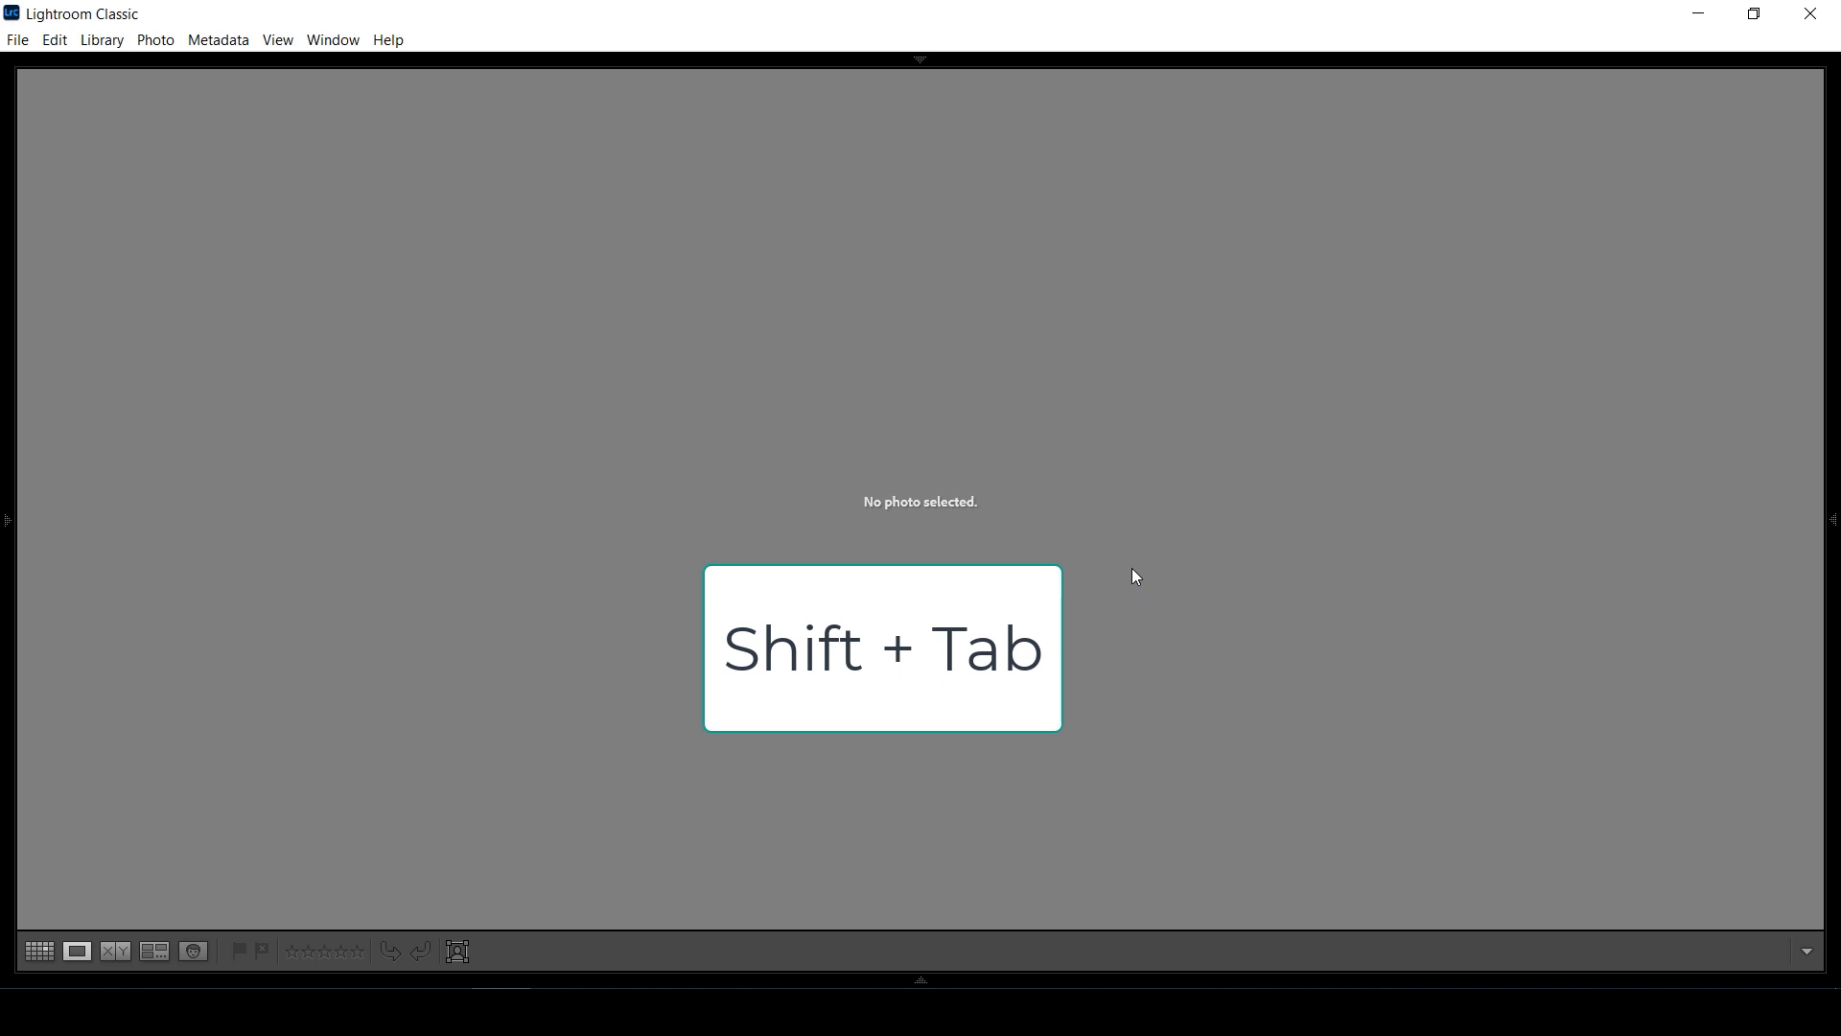
key(shift+Tab)
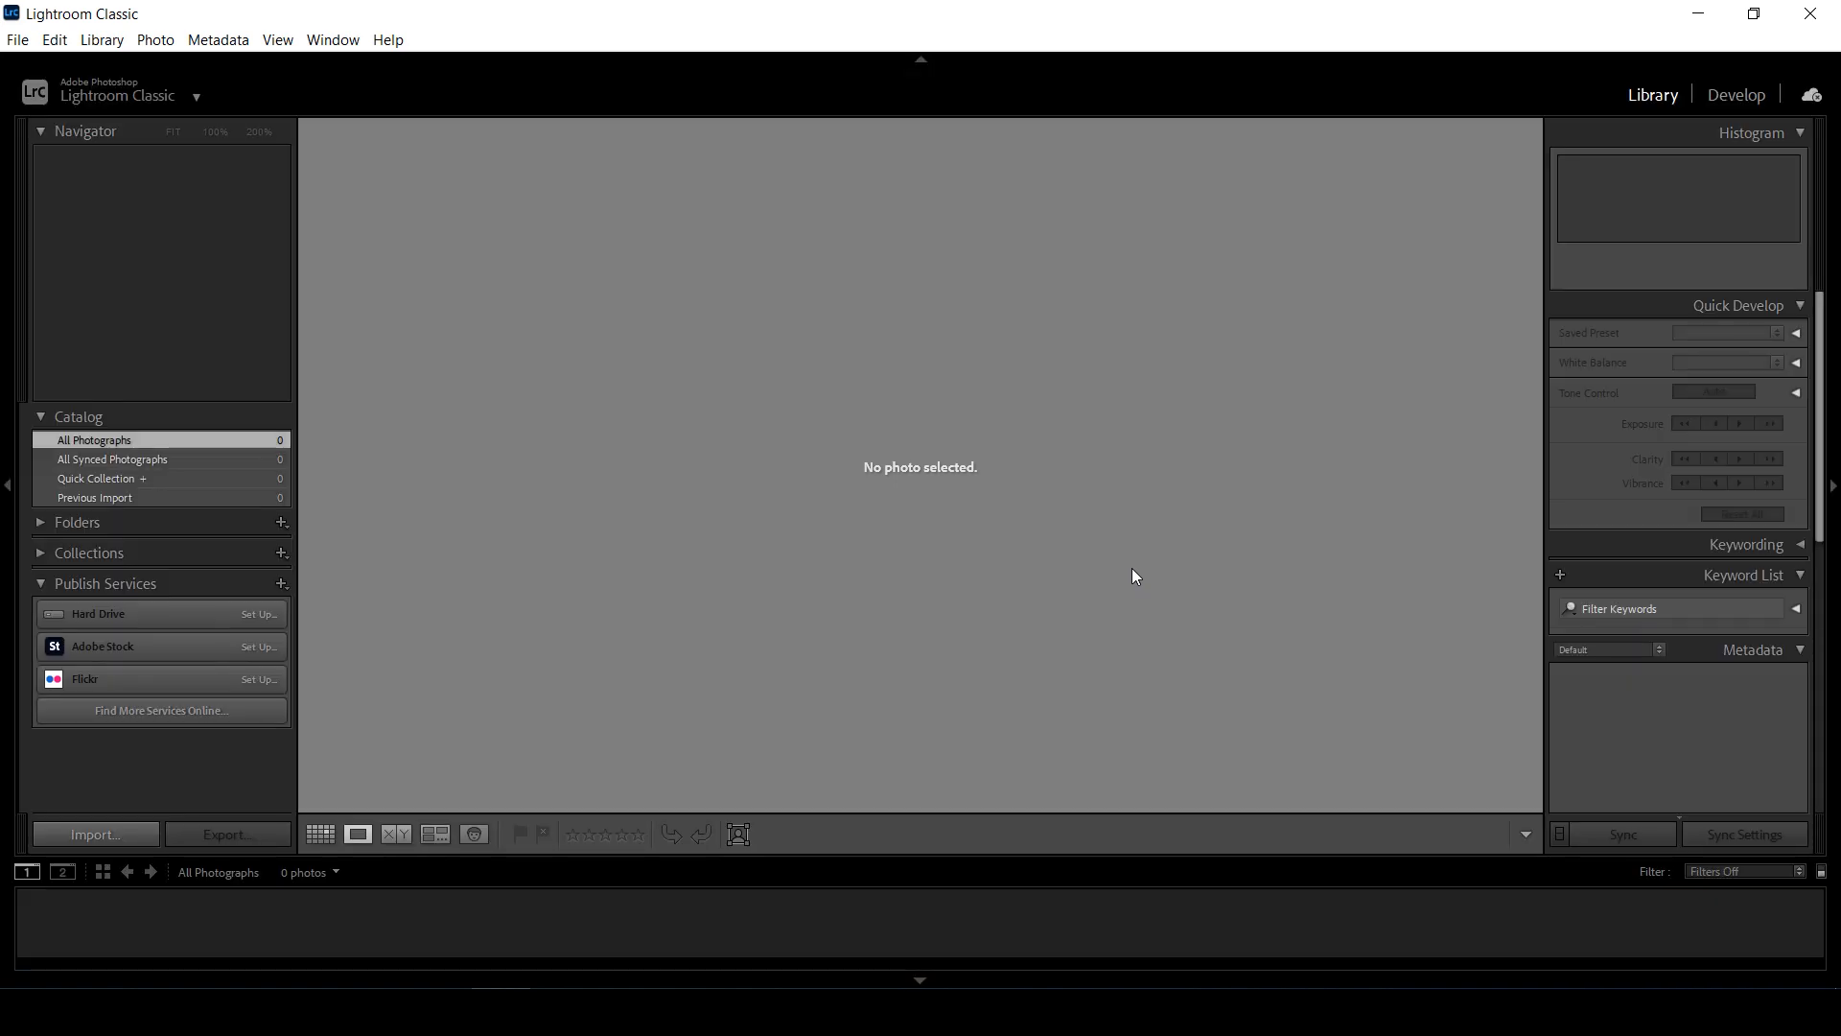
key(Tab)
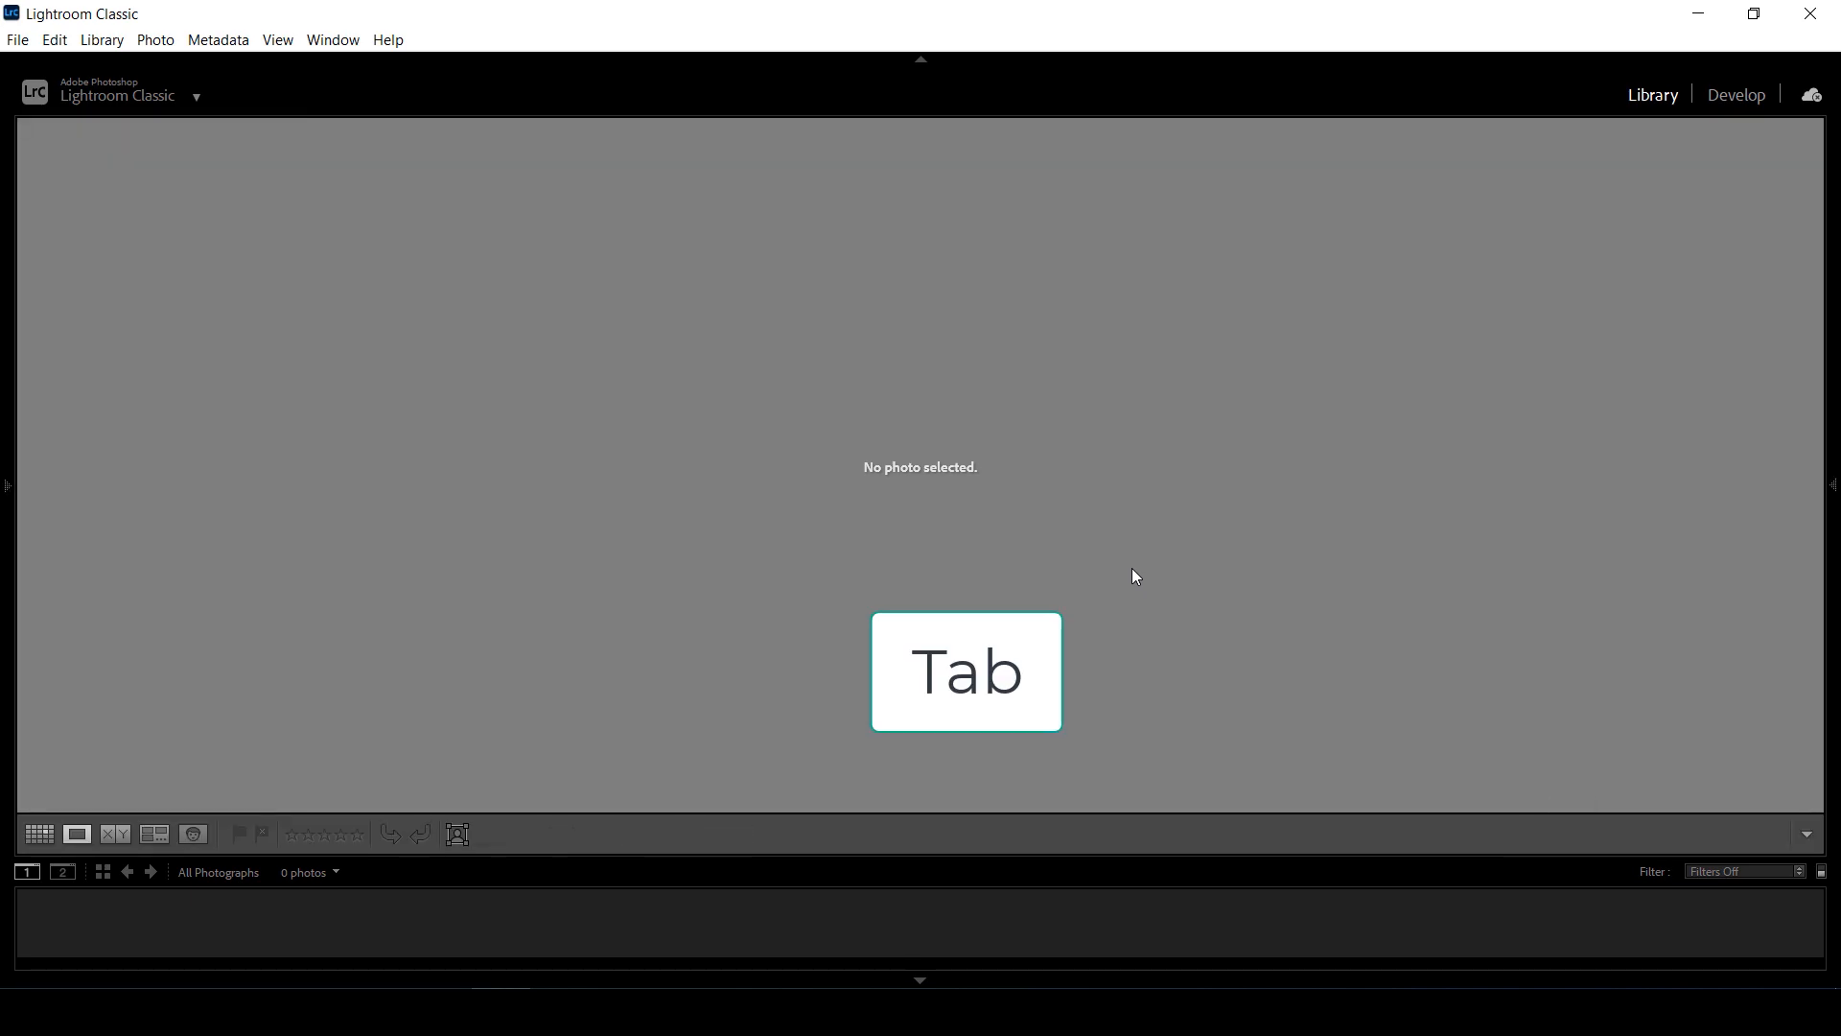
key(Tab)
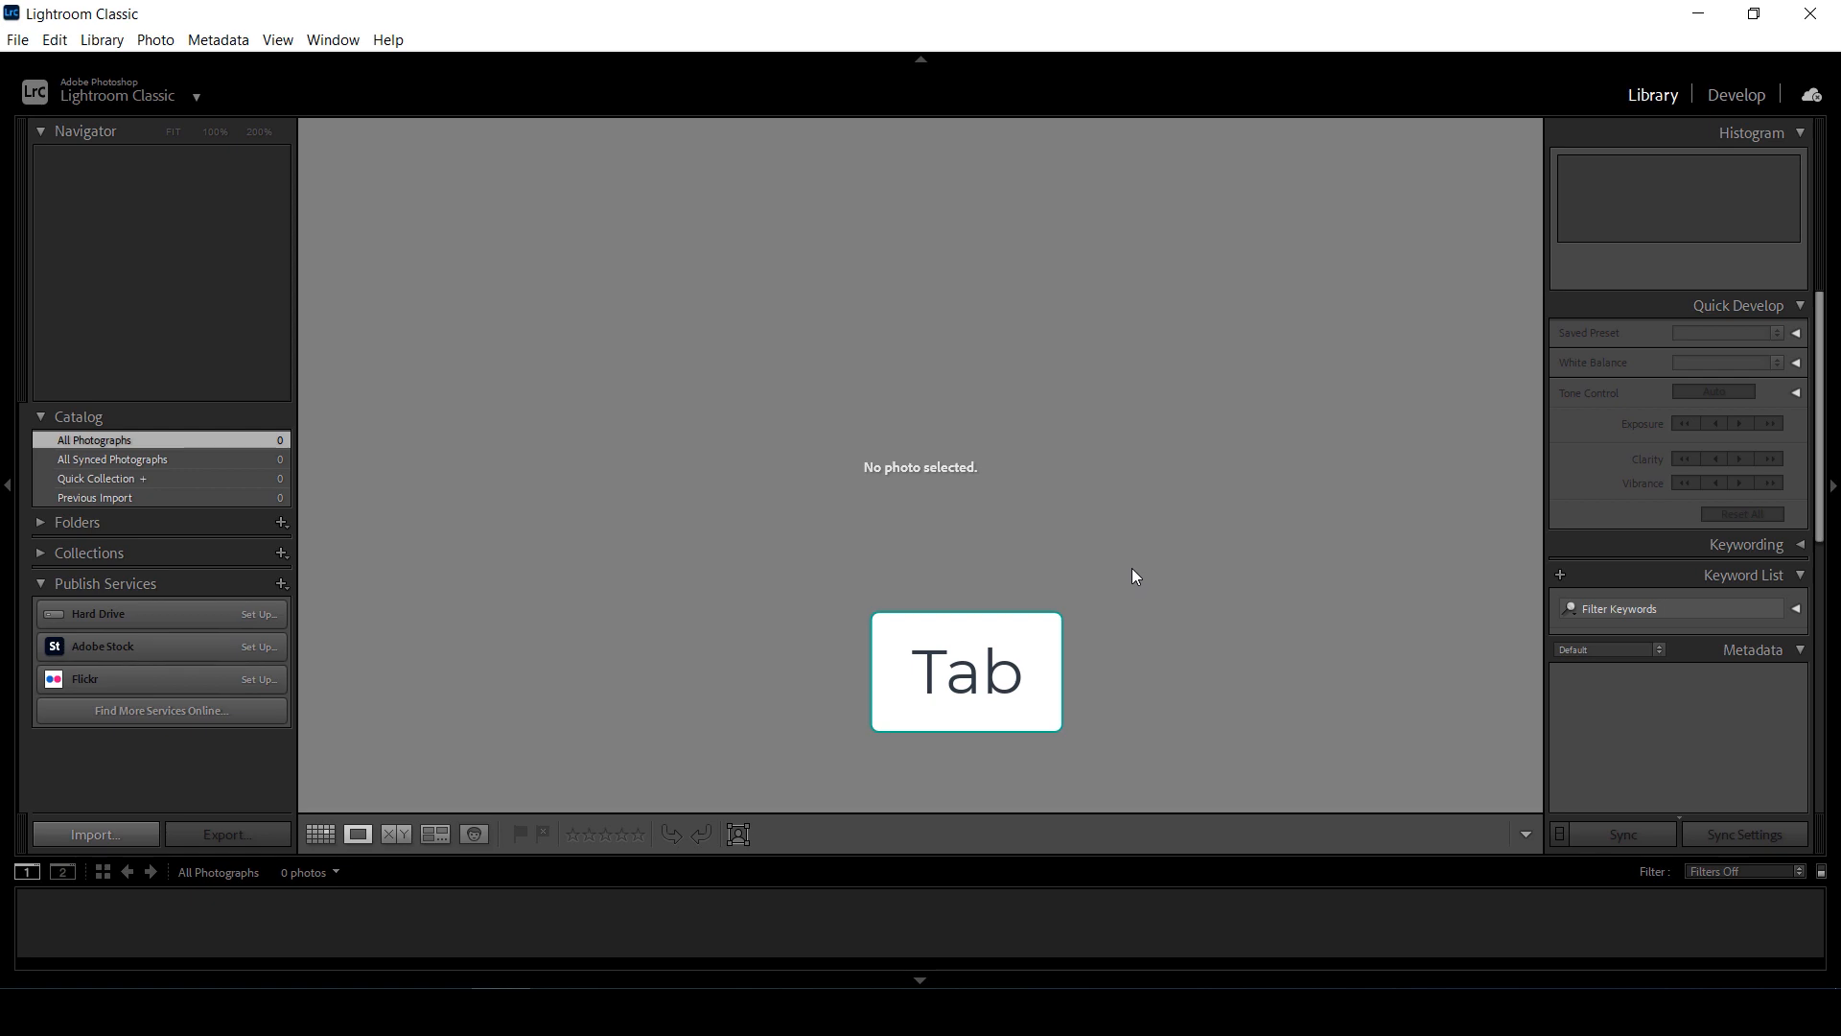
key(shift+Tab)
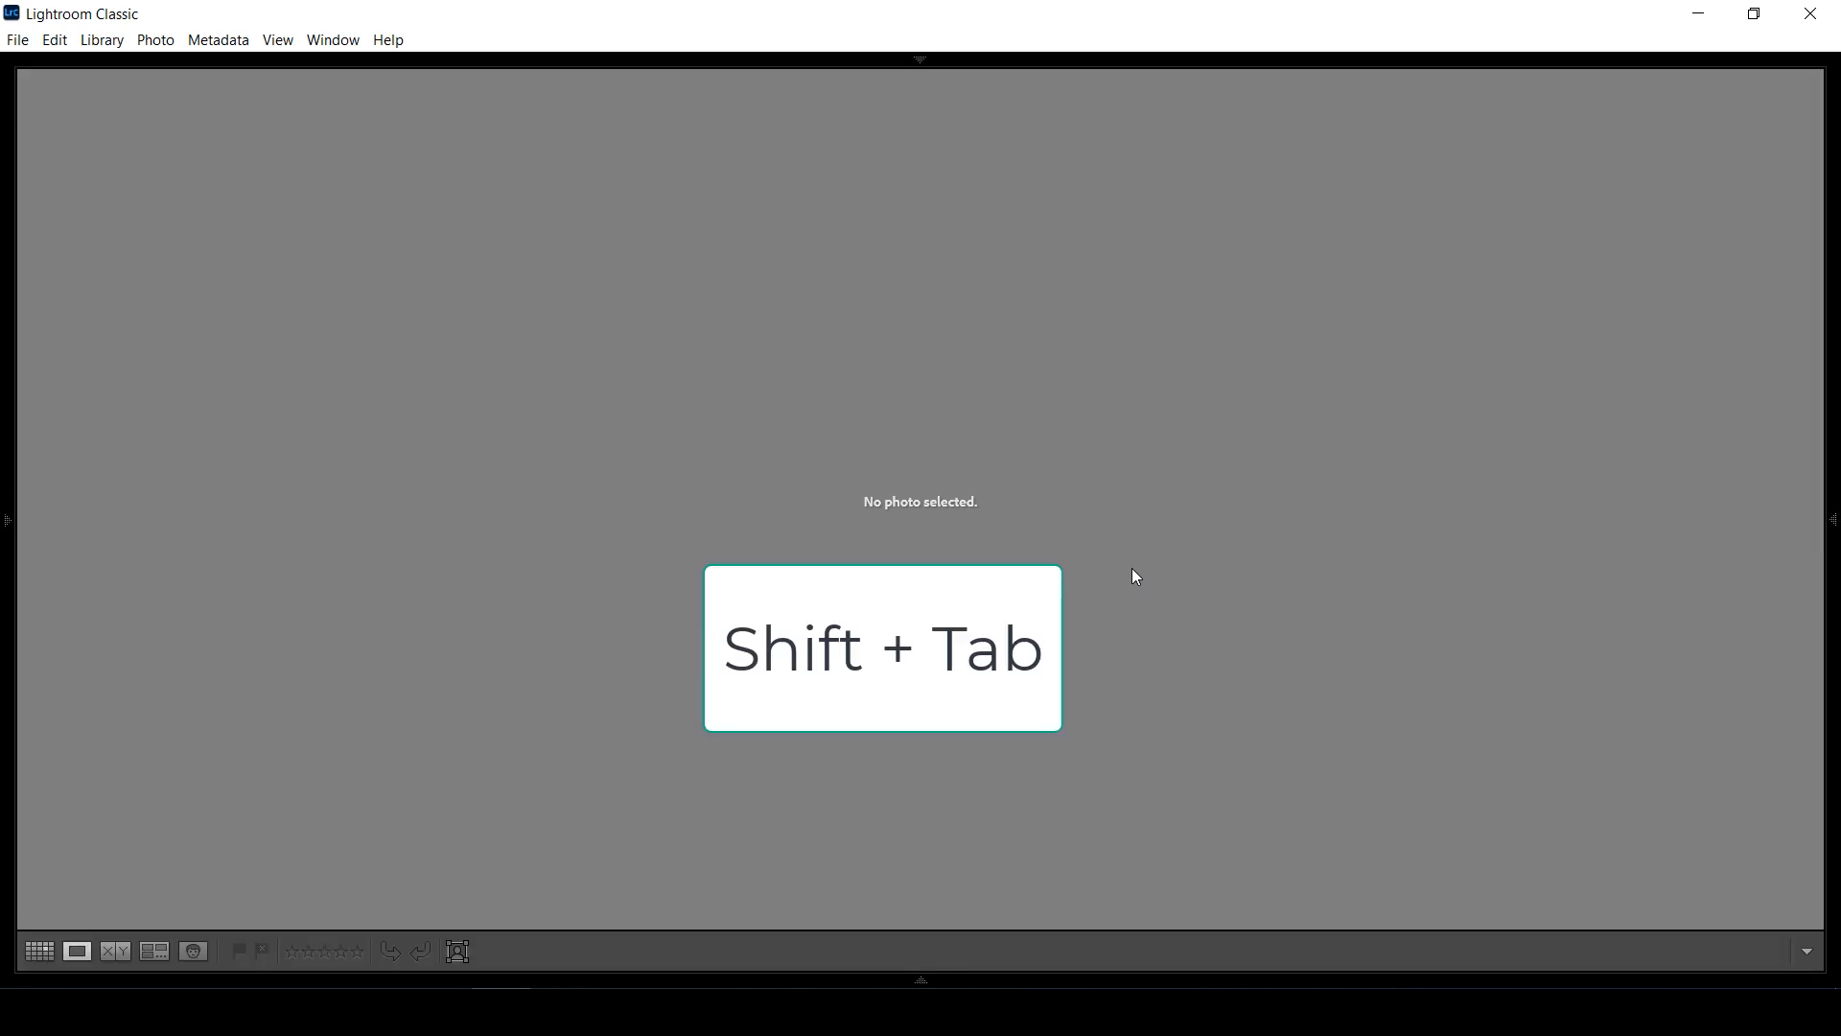
key(shift+Tab)
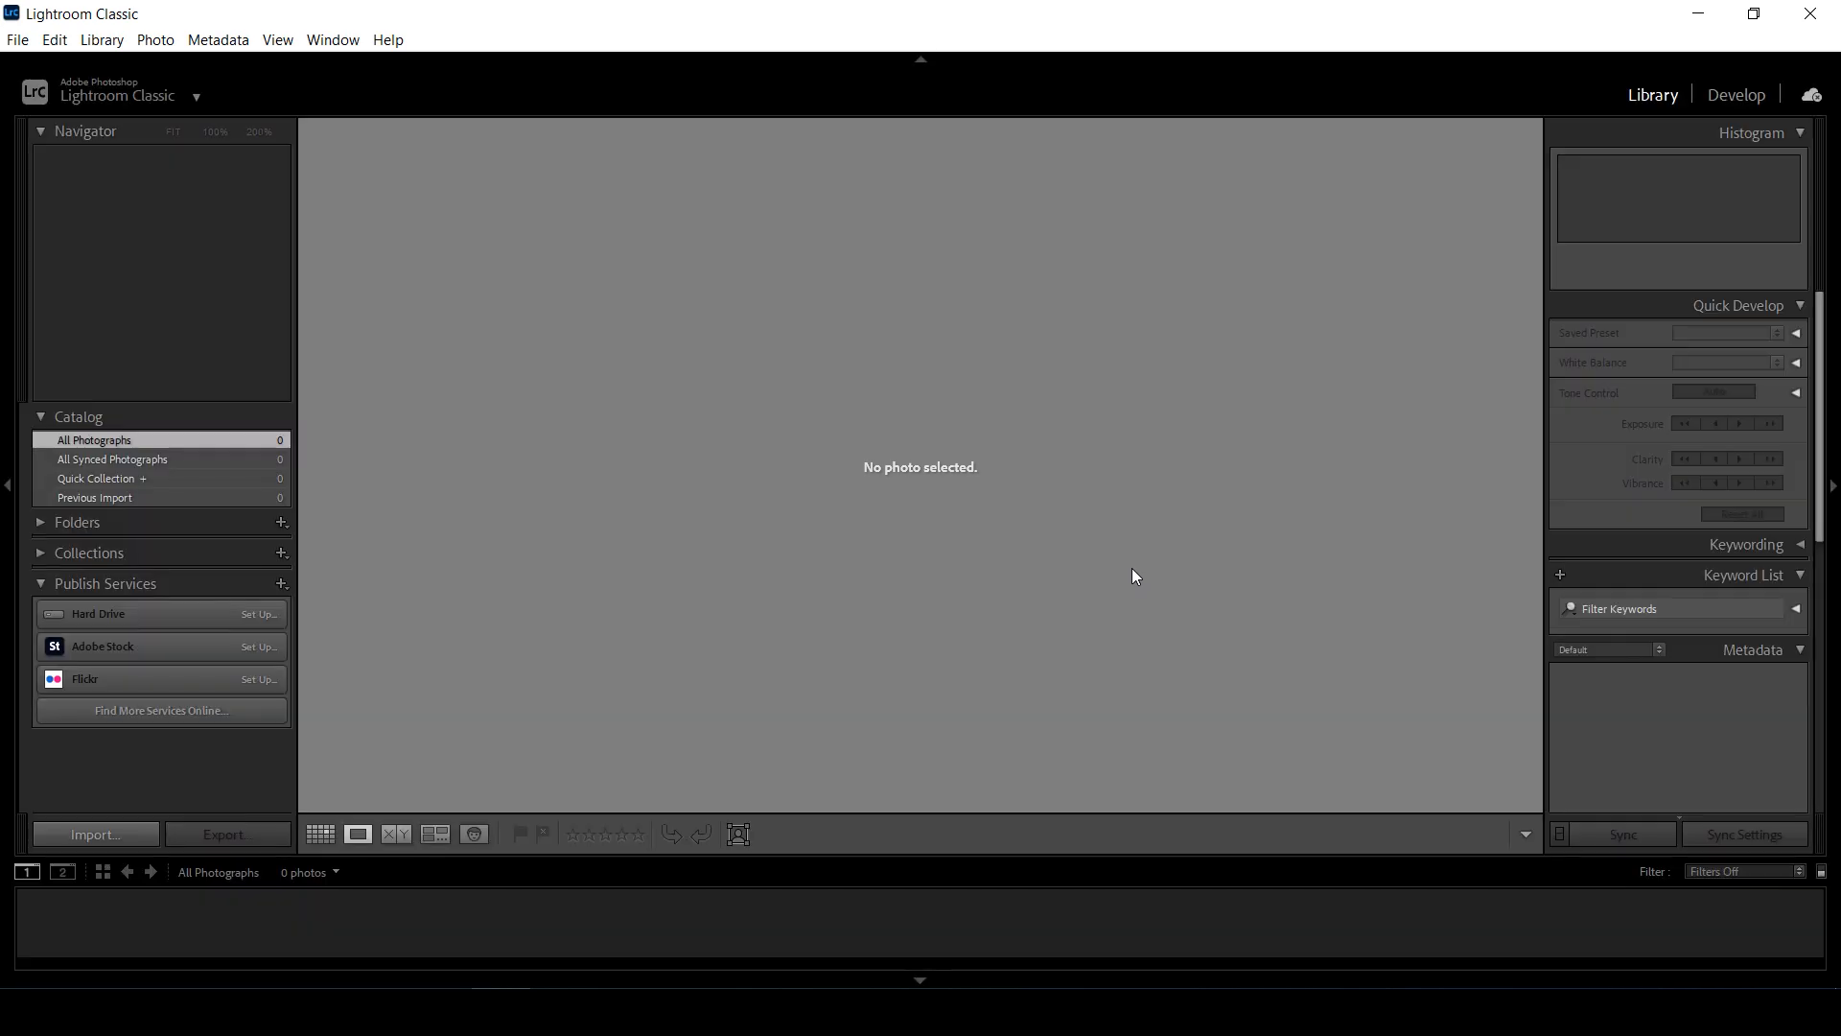
key(shift+Tab)
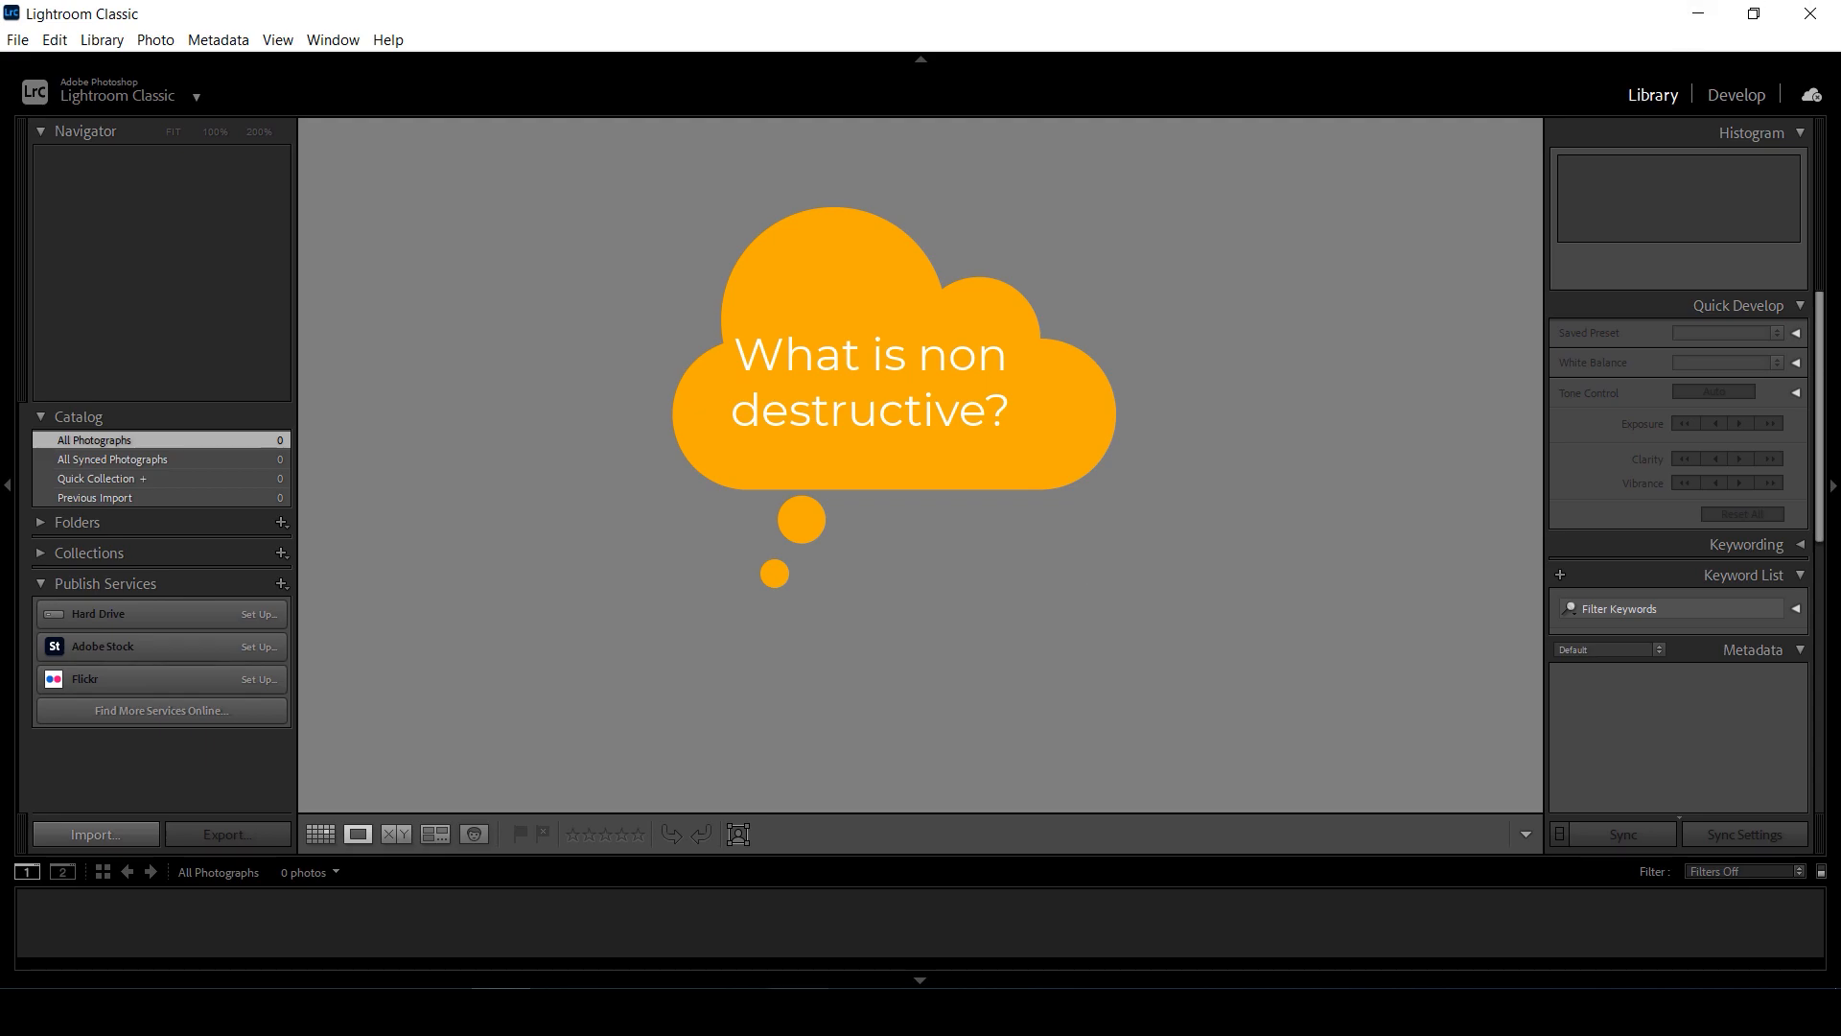
Switch to File Explorer, go back to the 13.05.2021 folder and view the file properties of photo EZ4A1090.
click(323, 1012)
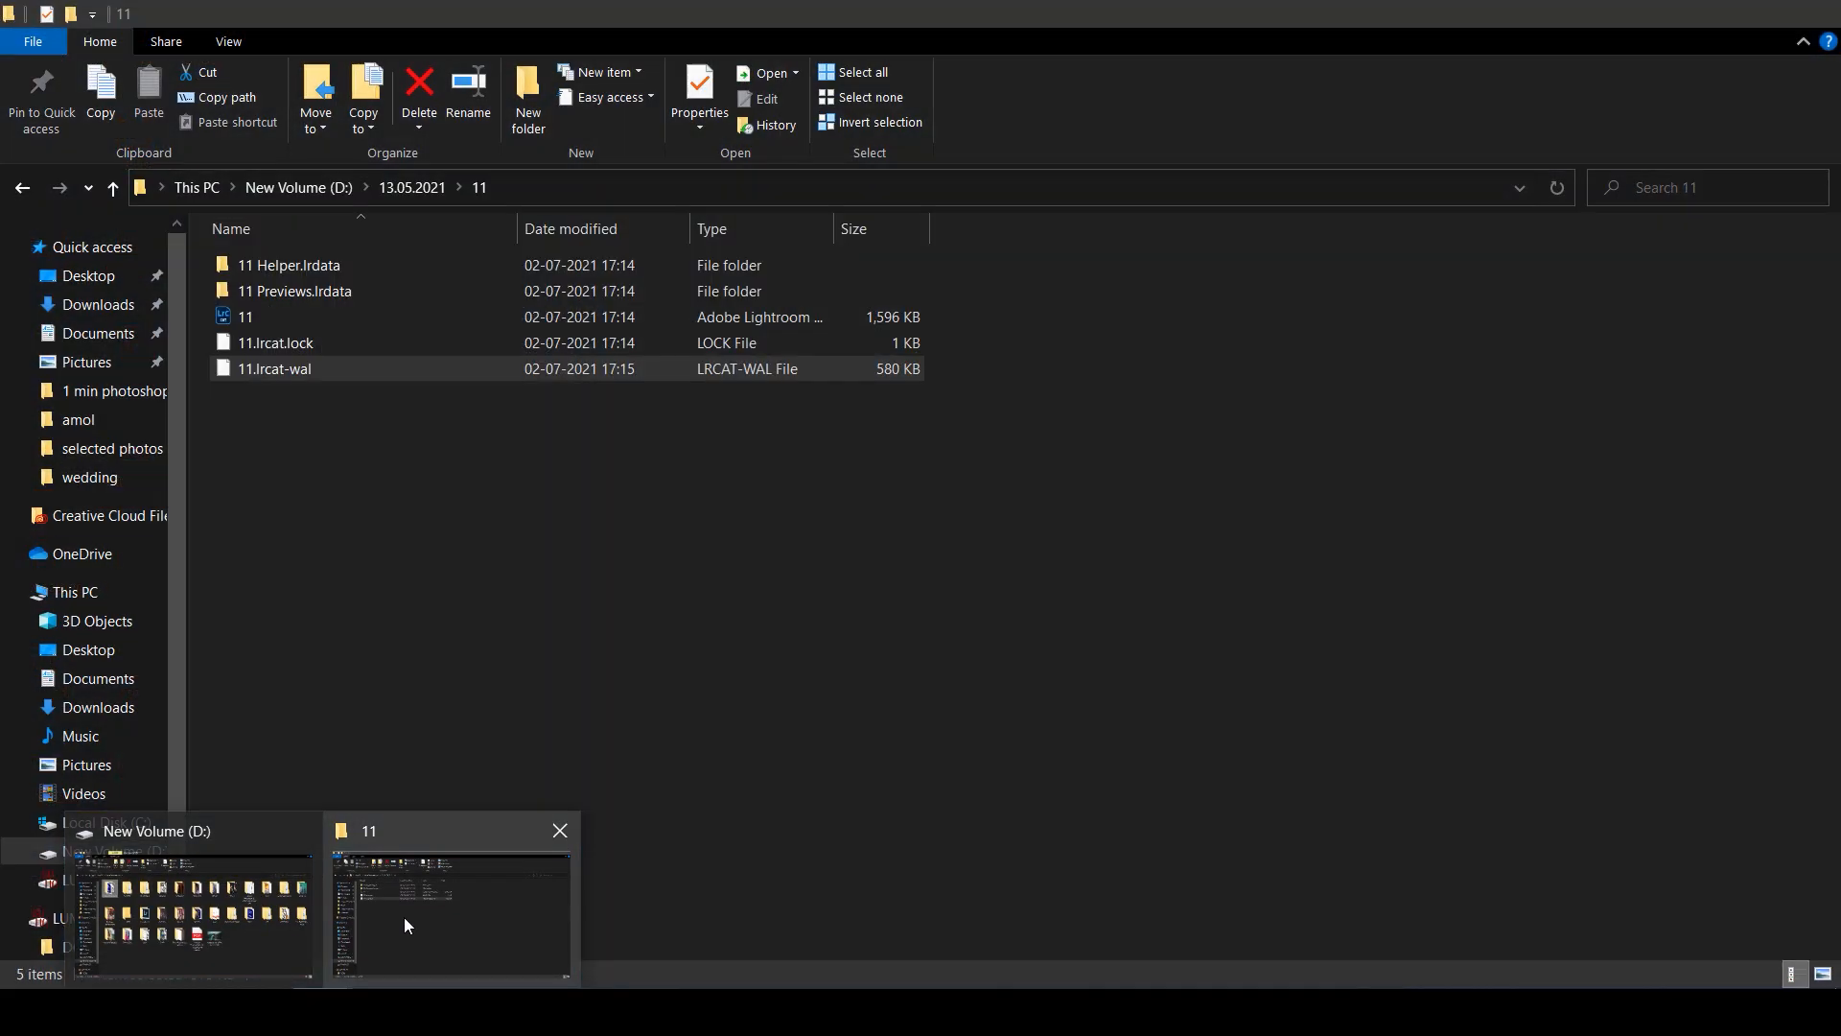
click(405, 917)
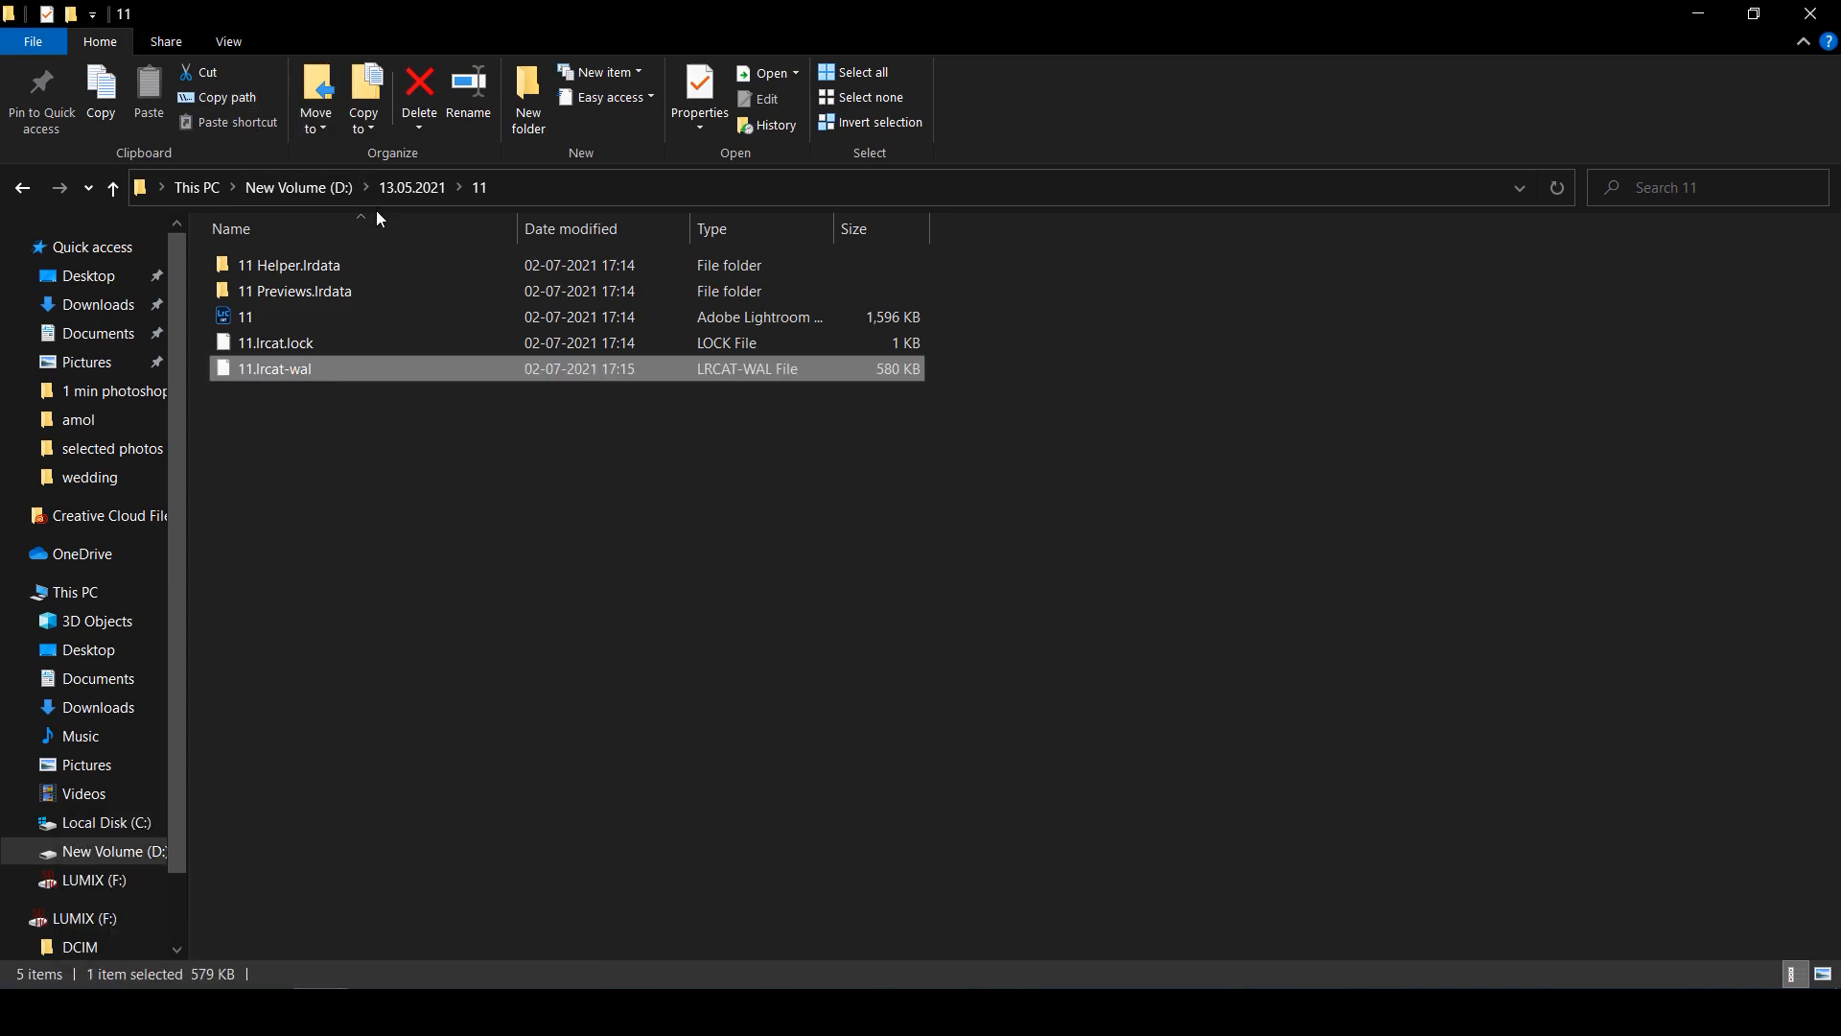
click(419, 188)
right_click(429, 296)
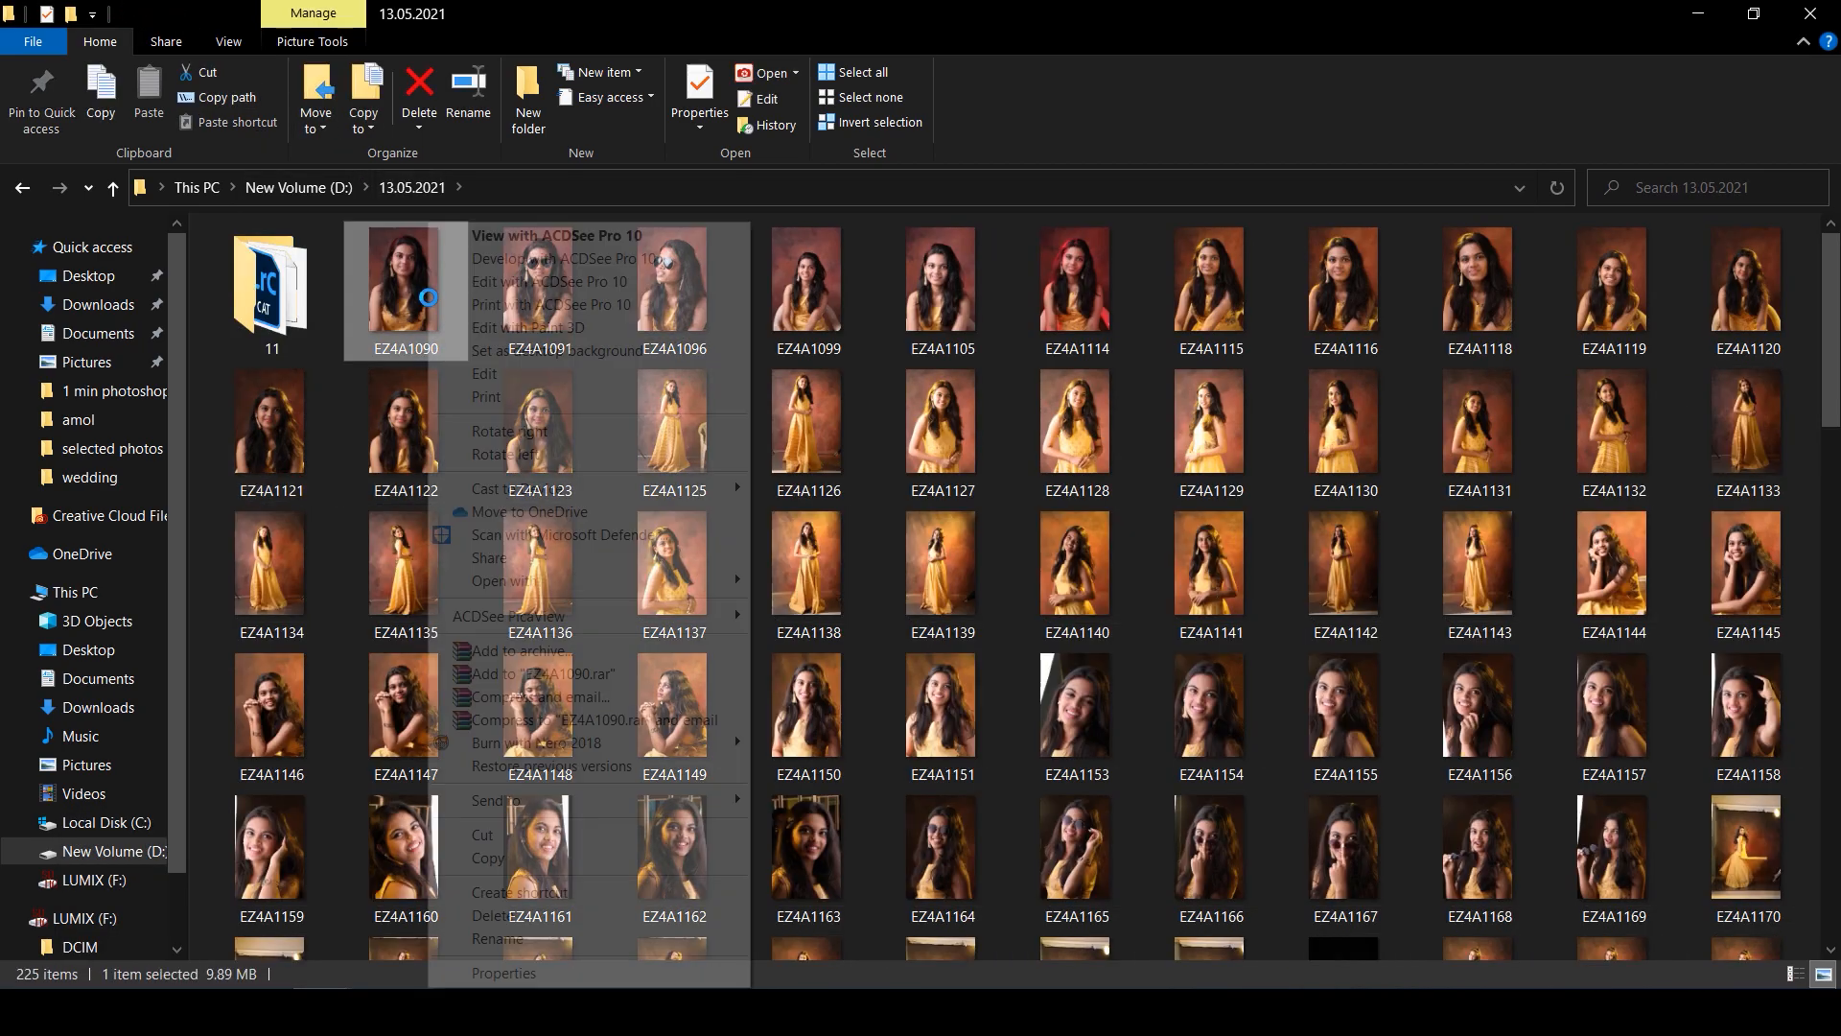
click(595, 973)
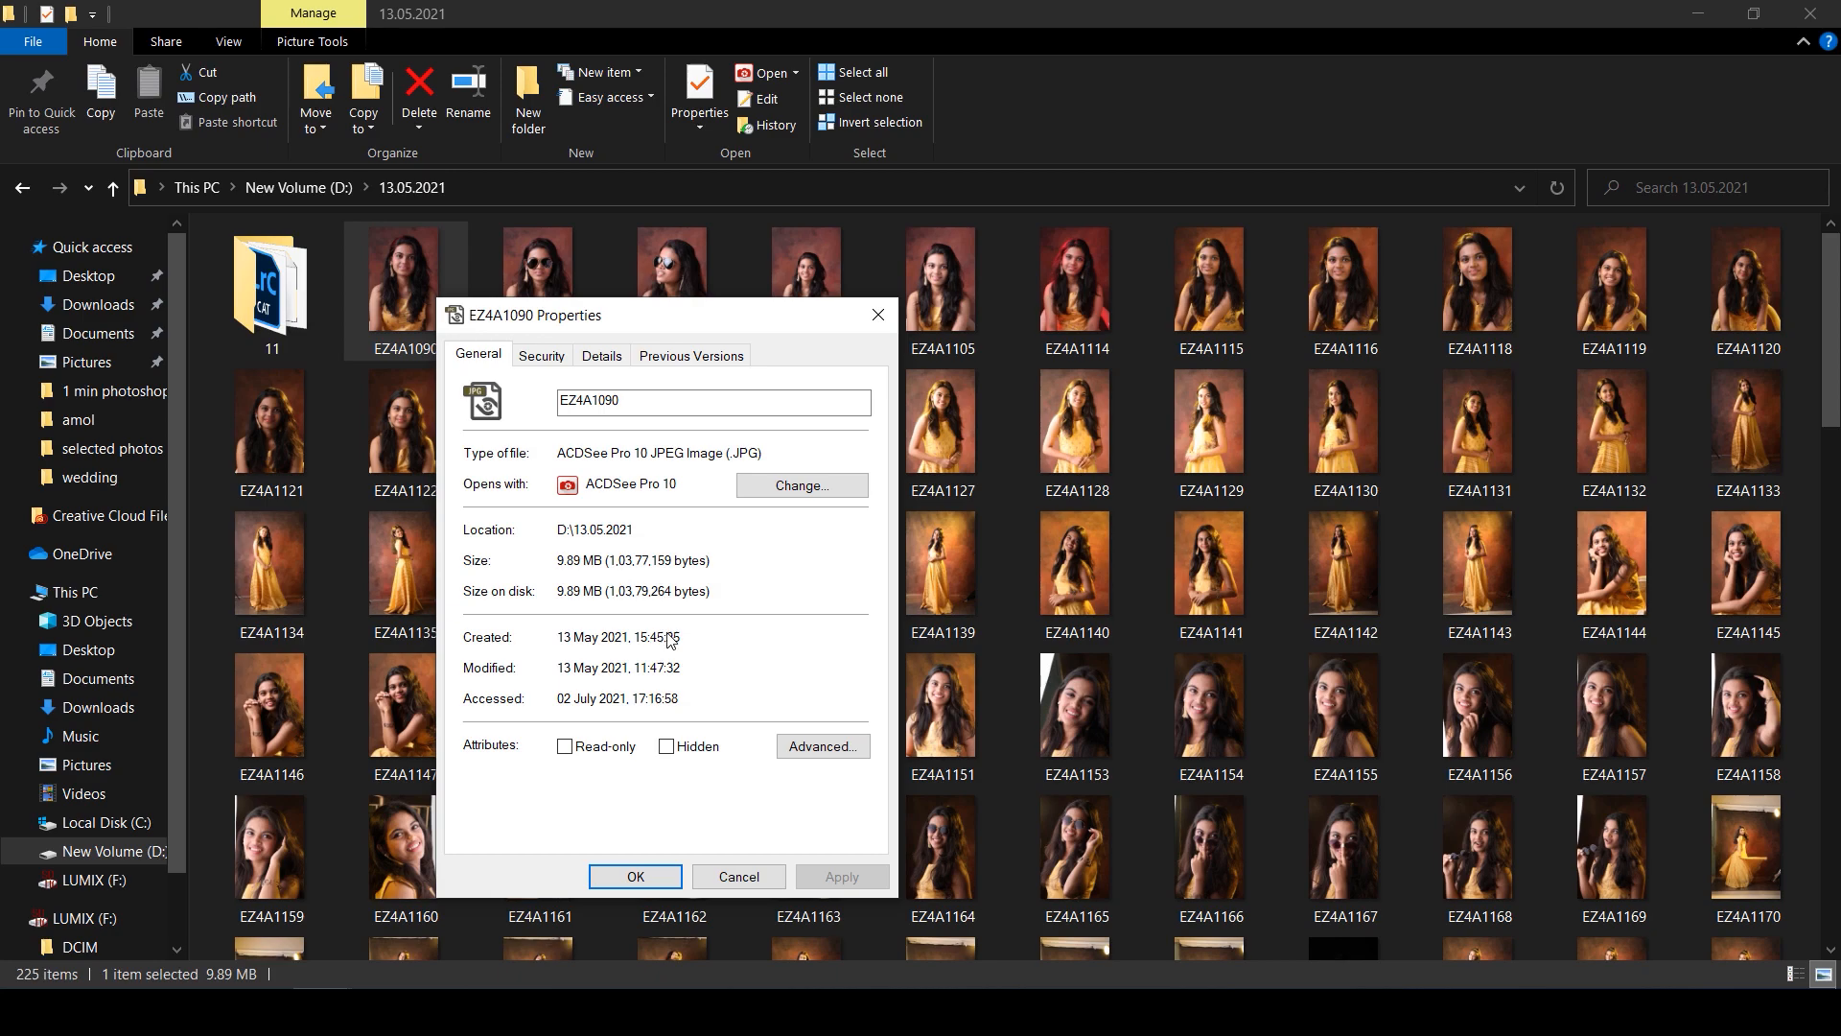
click(662, 877)
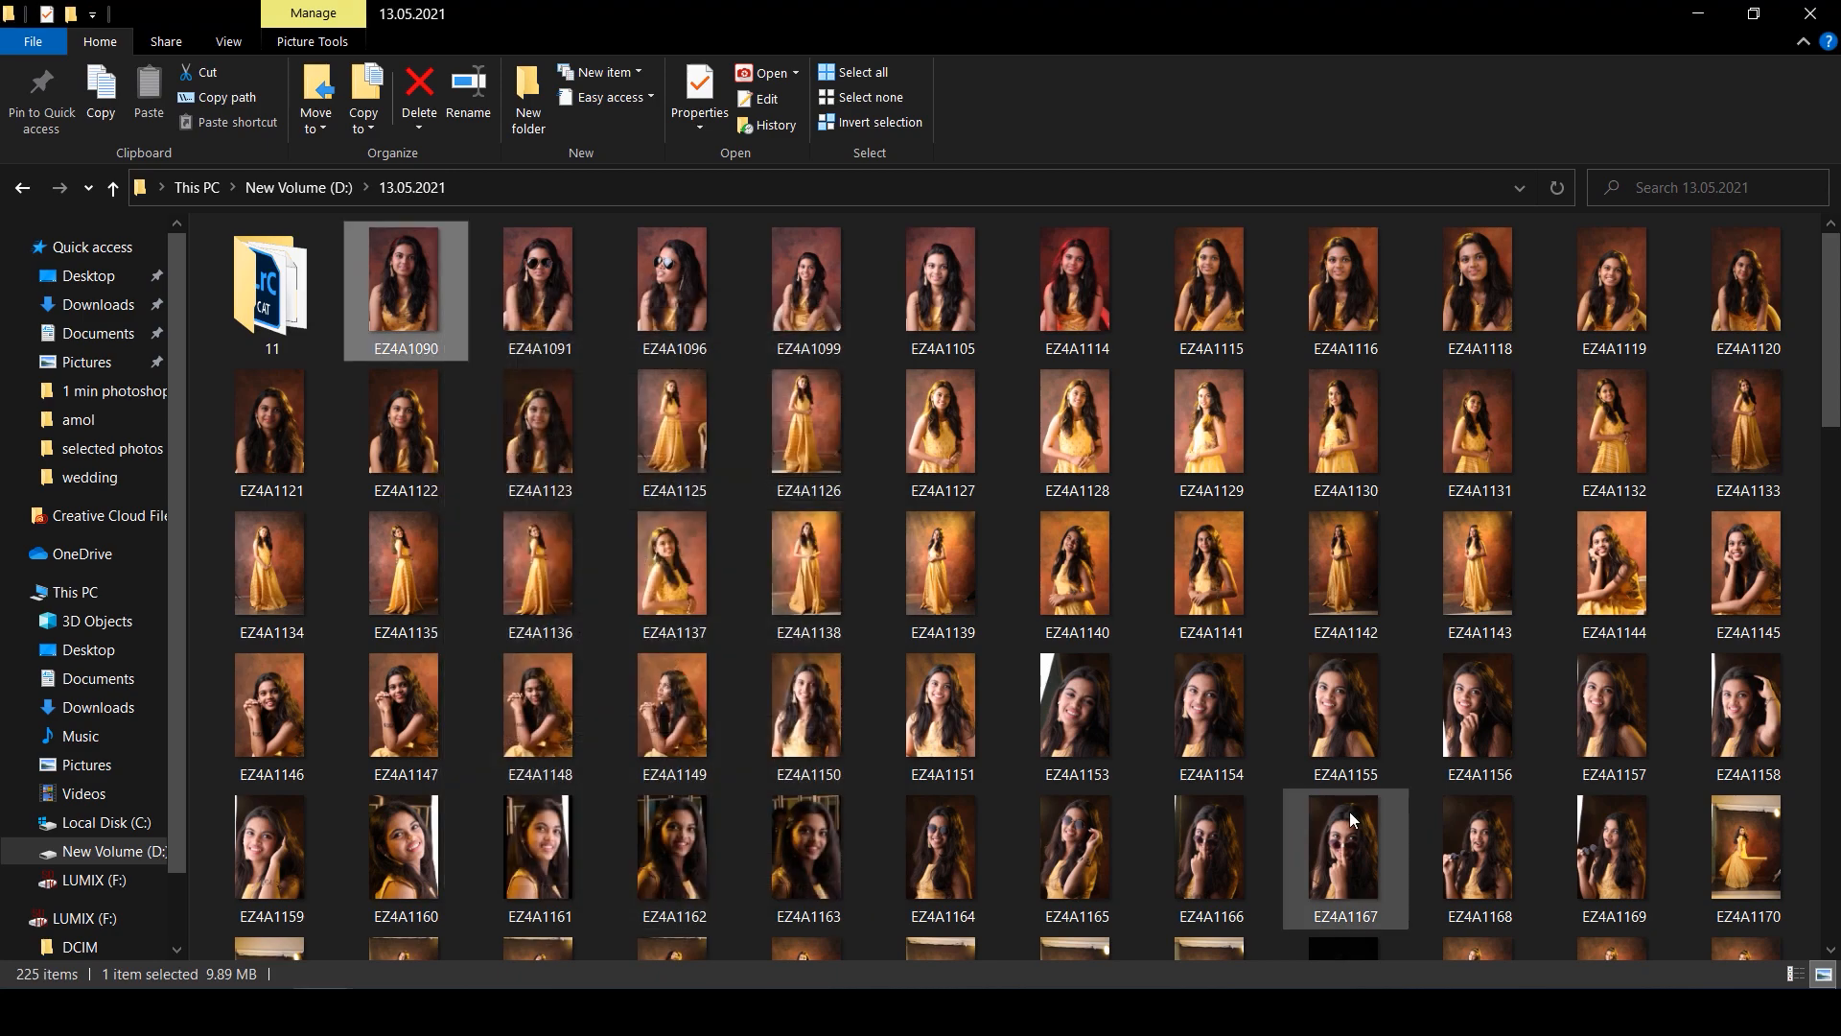
From the 11 folder in File Explorer, open the 11 catalog file in Lightroom Classic.
mouse_move(1349, 811)
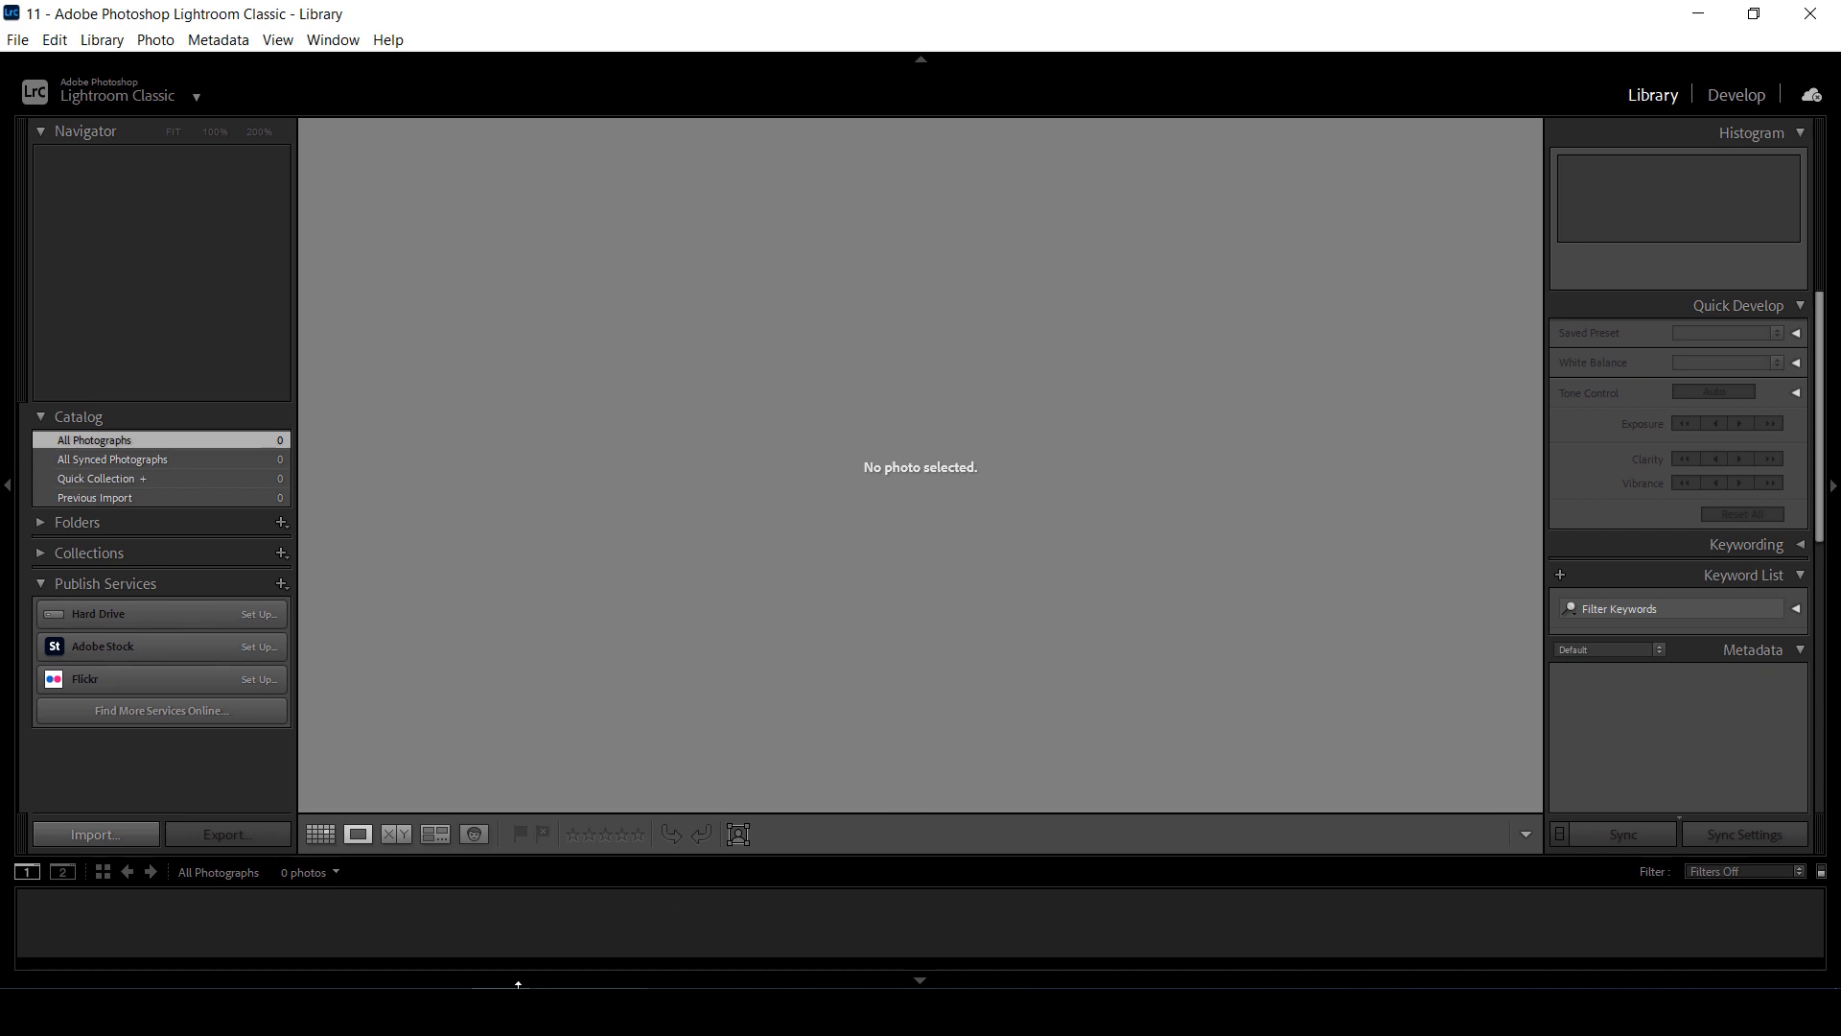
click(452, 909)
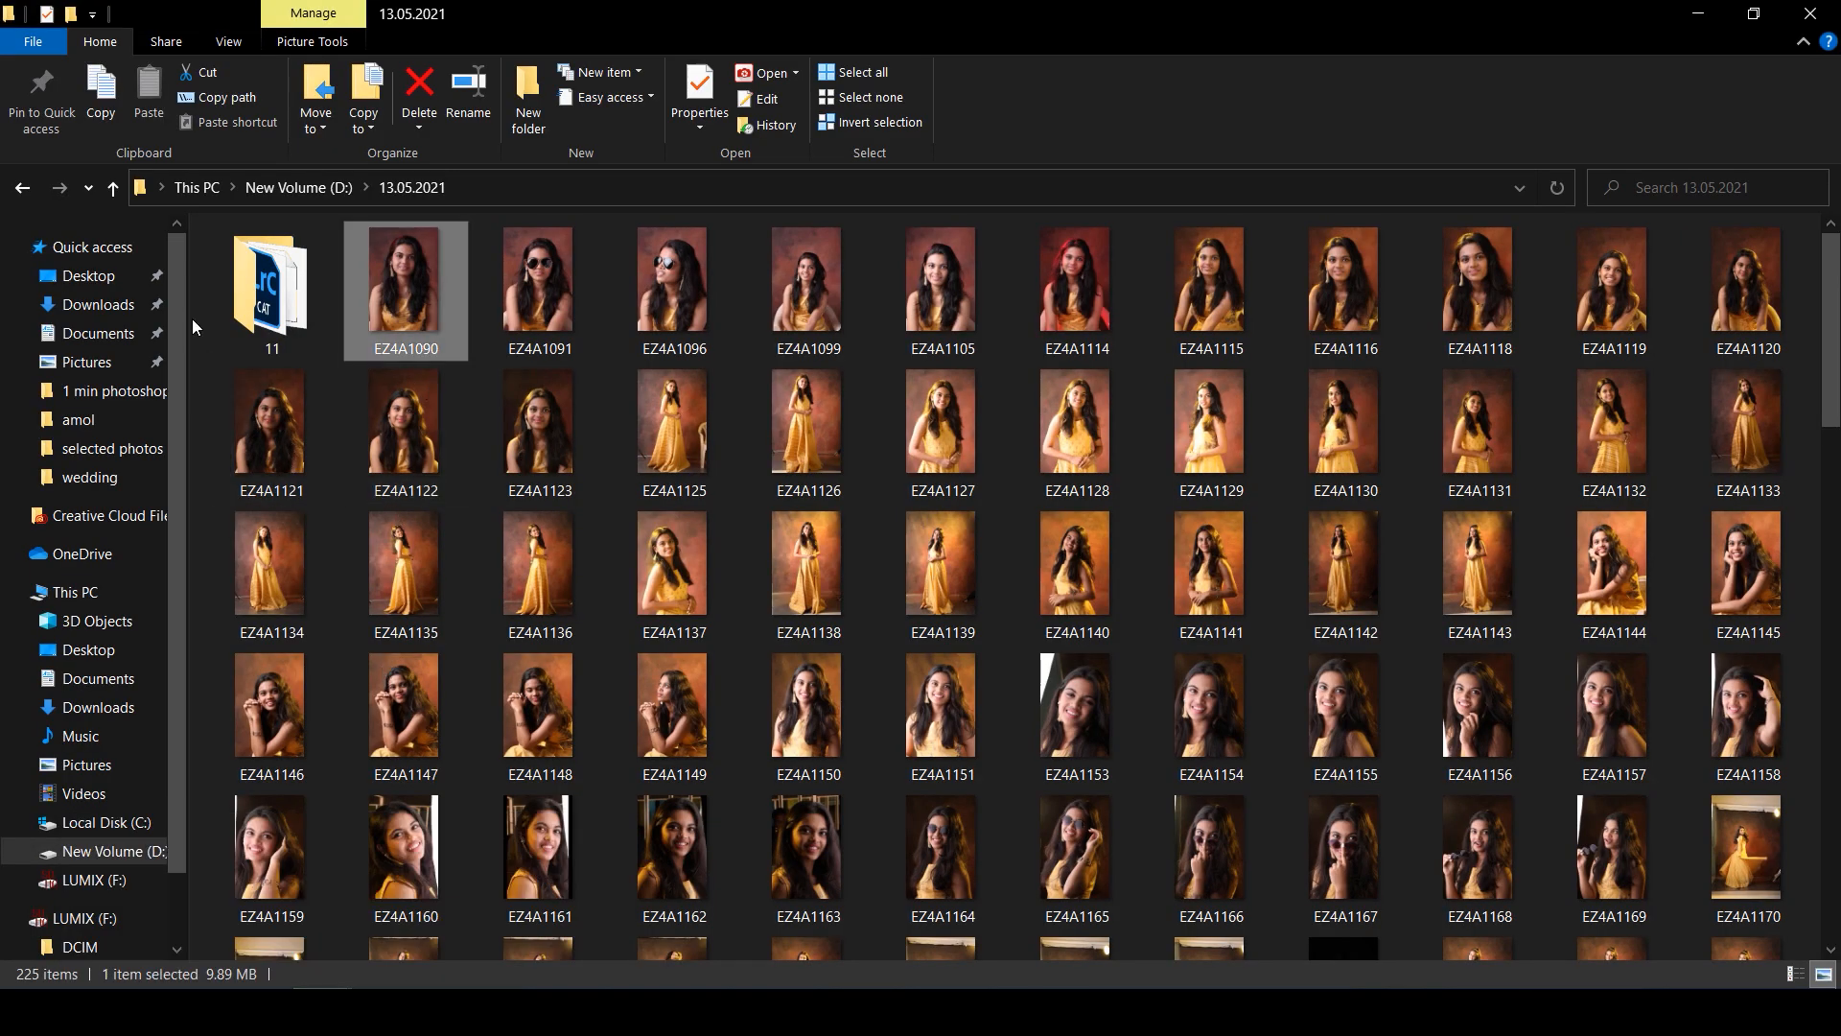
double_click(250, 303)
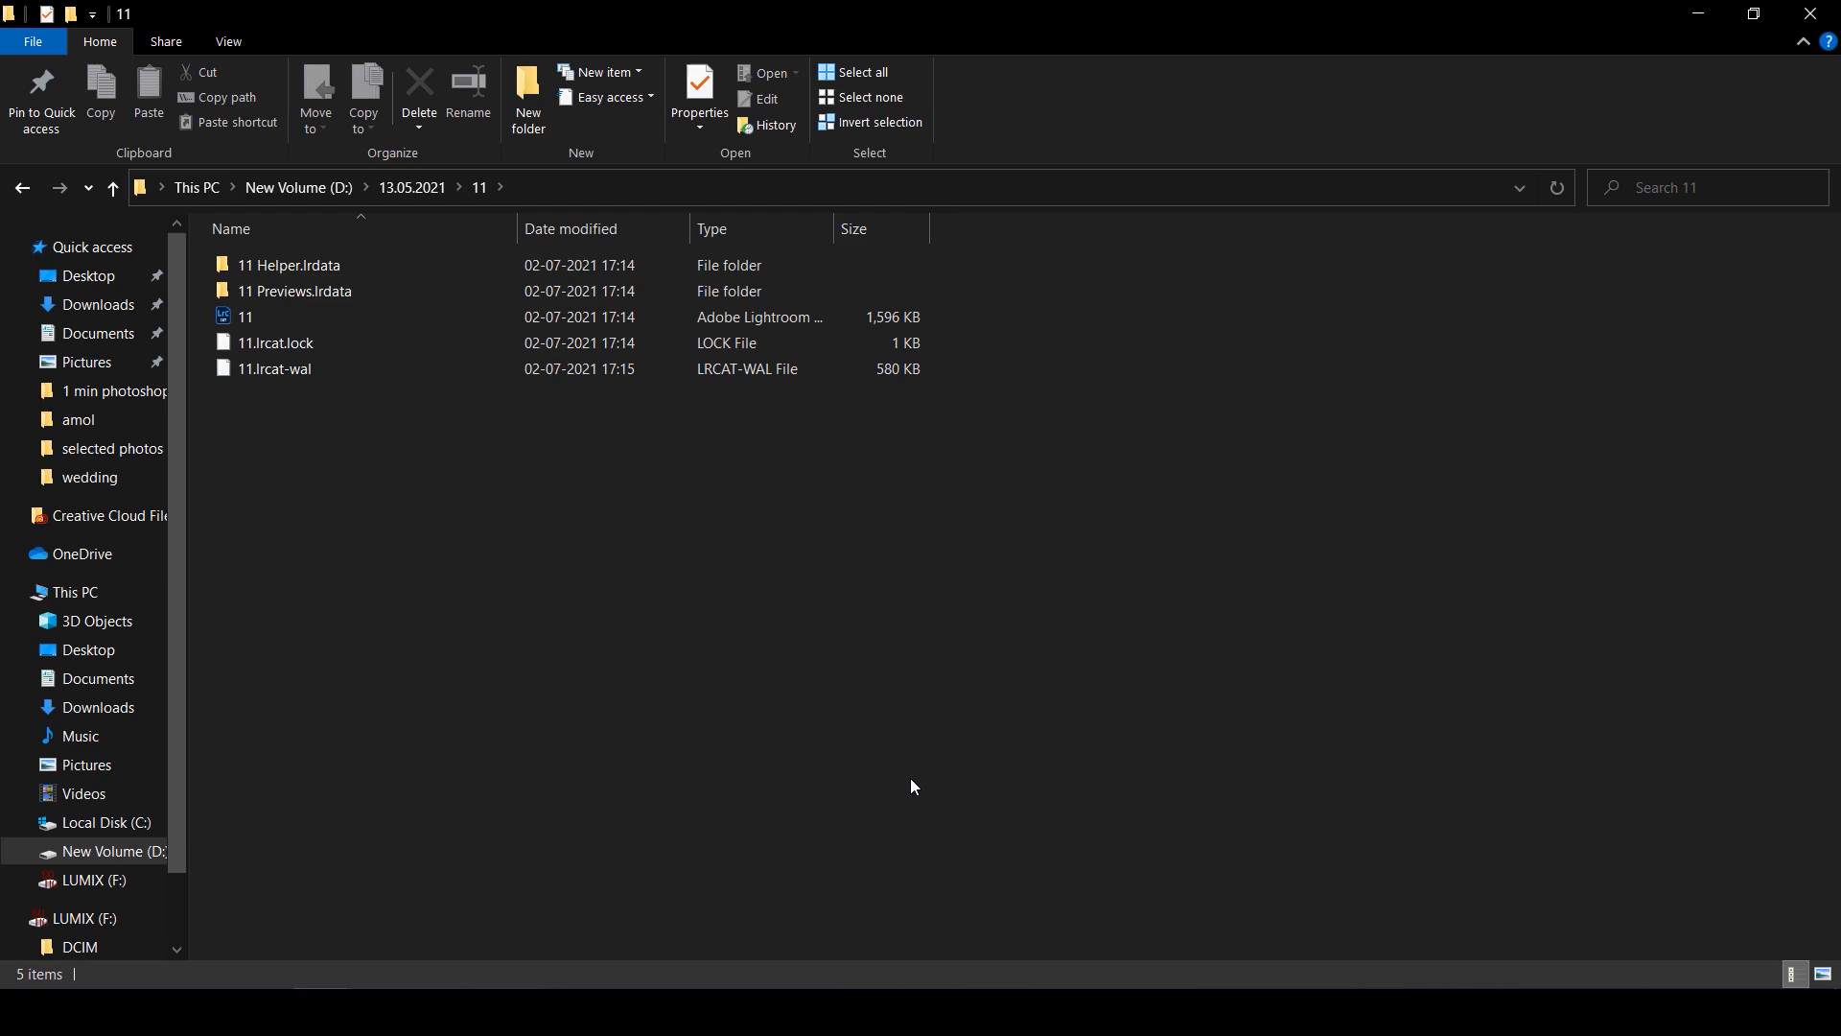
double_click(543, 315)
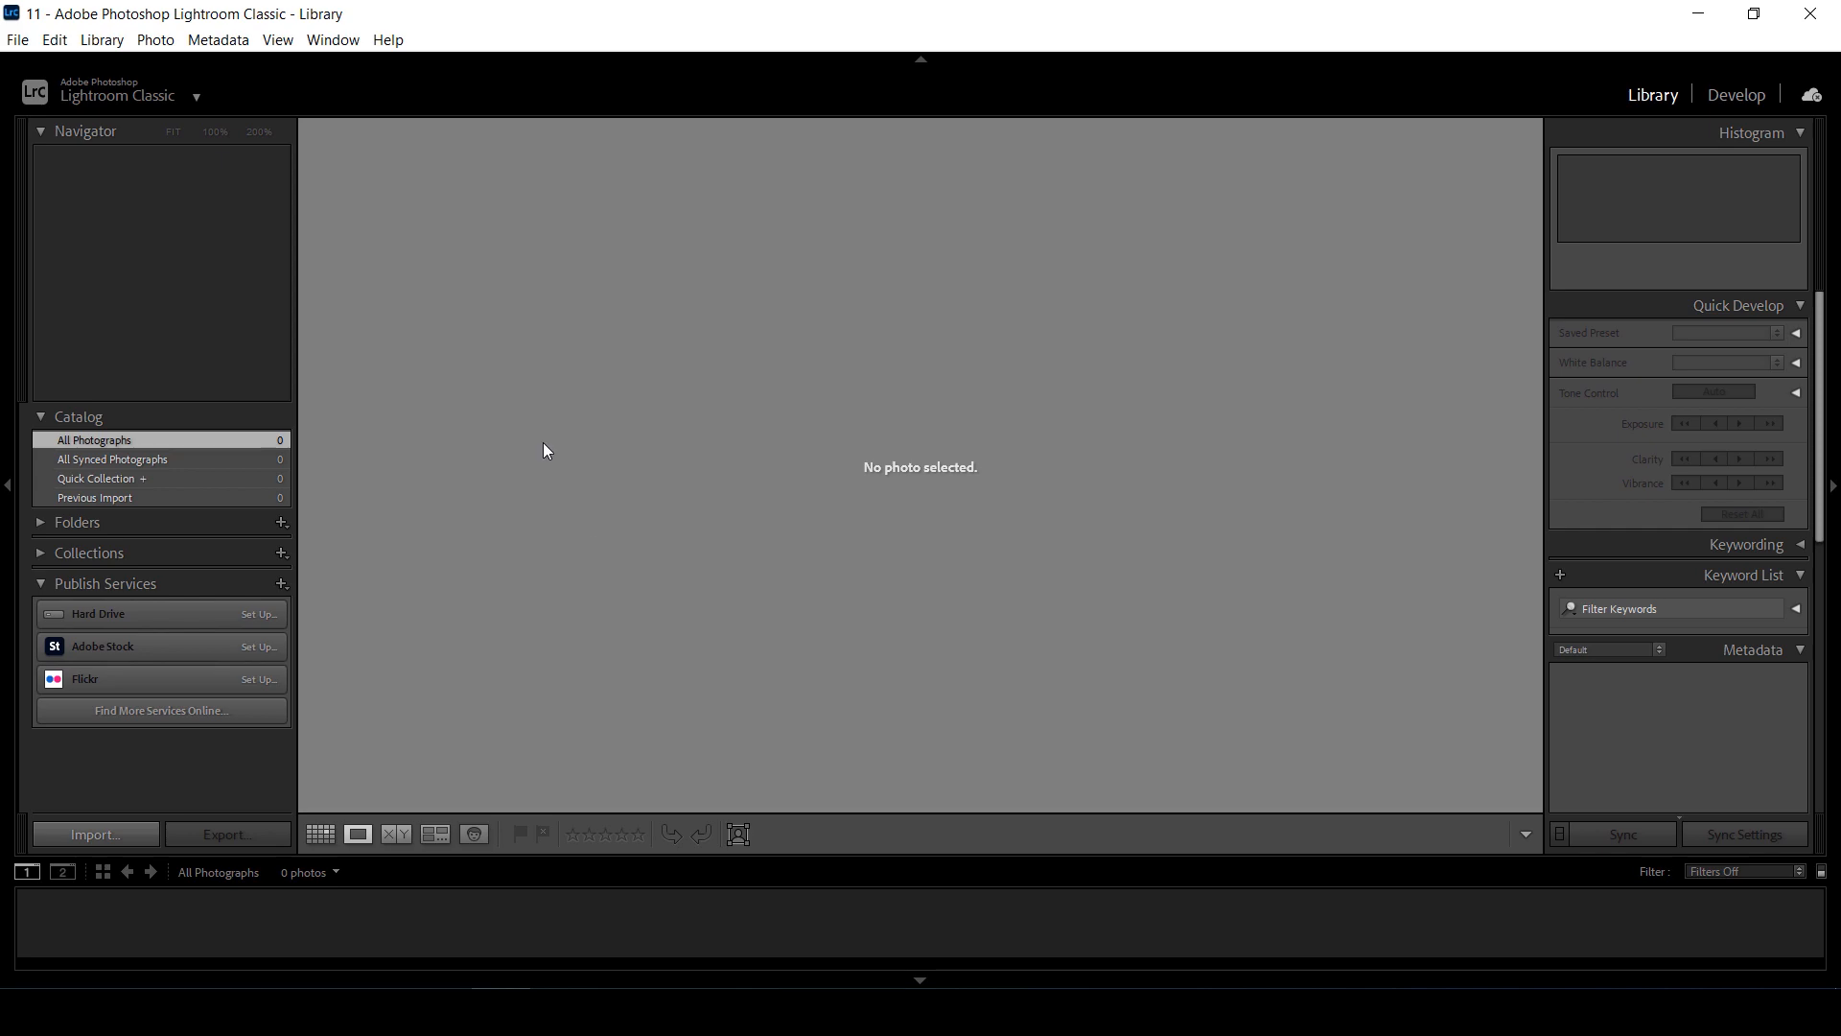
Start a photo import, look through the photos on LUMIX (F:) and collapse that drive in the source list.
click(119, 832)
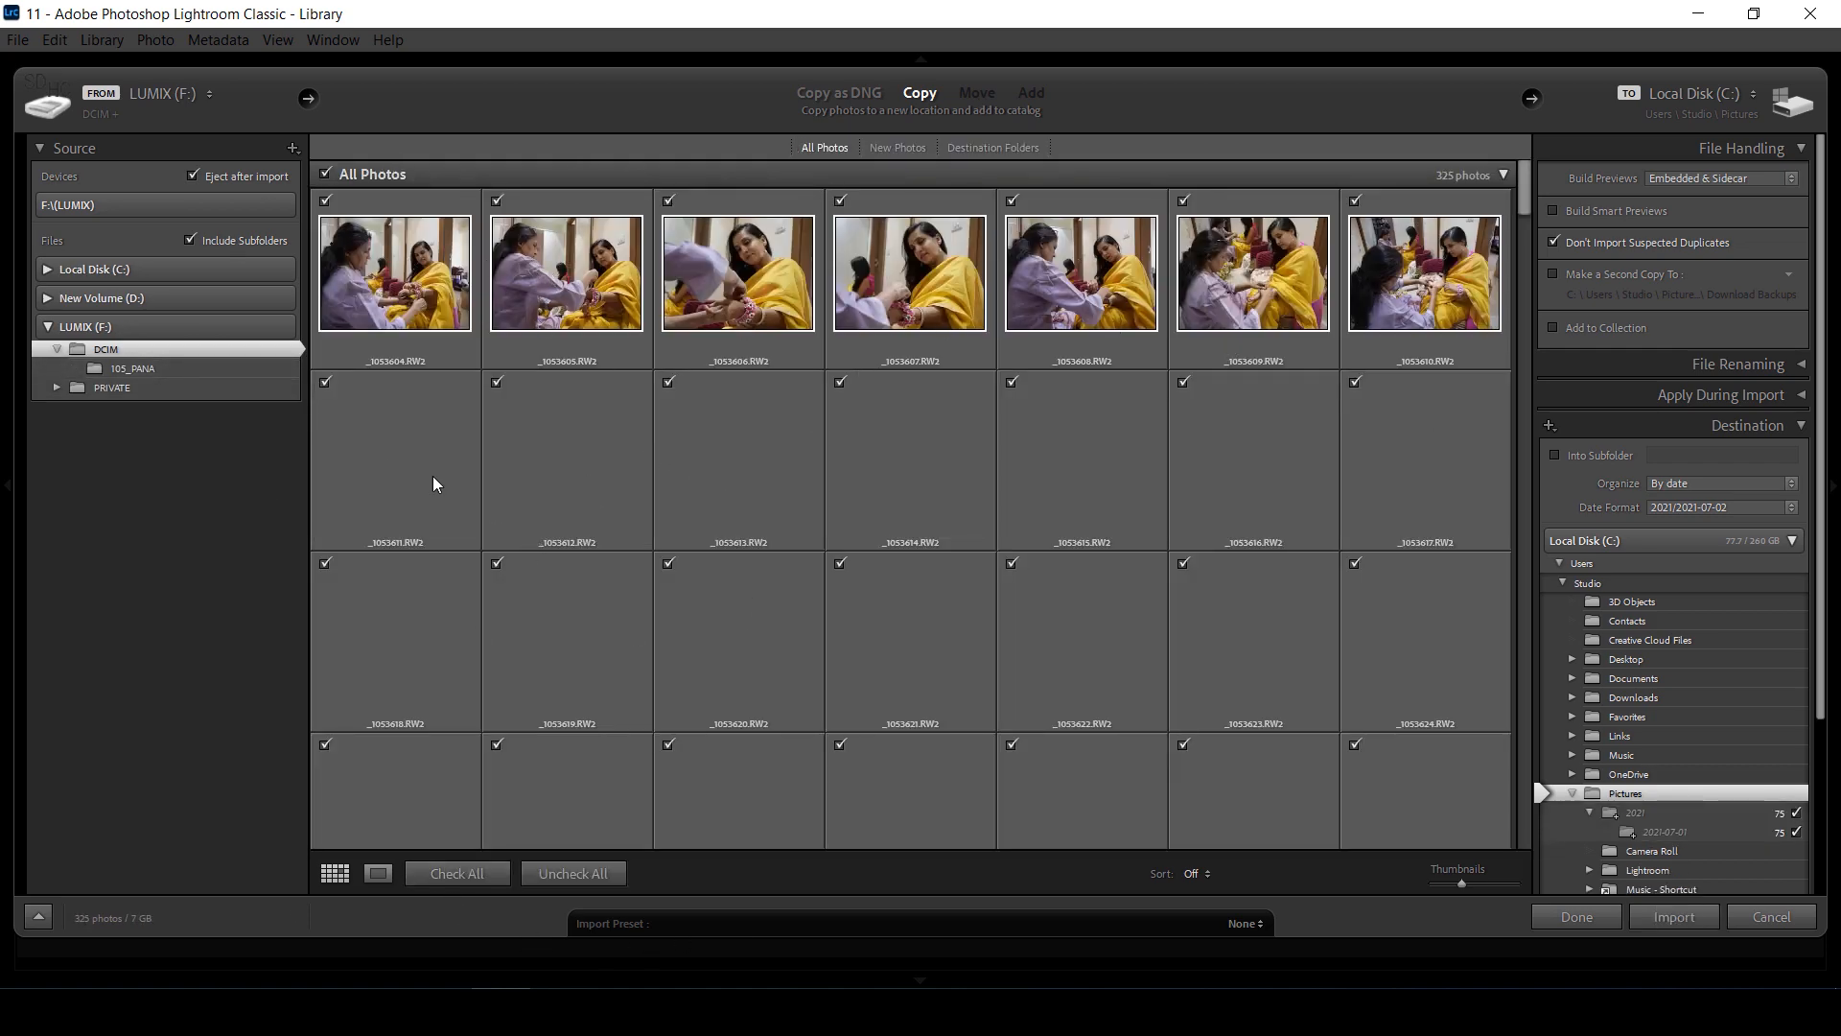
drag(1526, 203, 1530, 312)
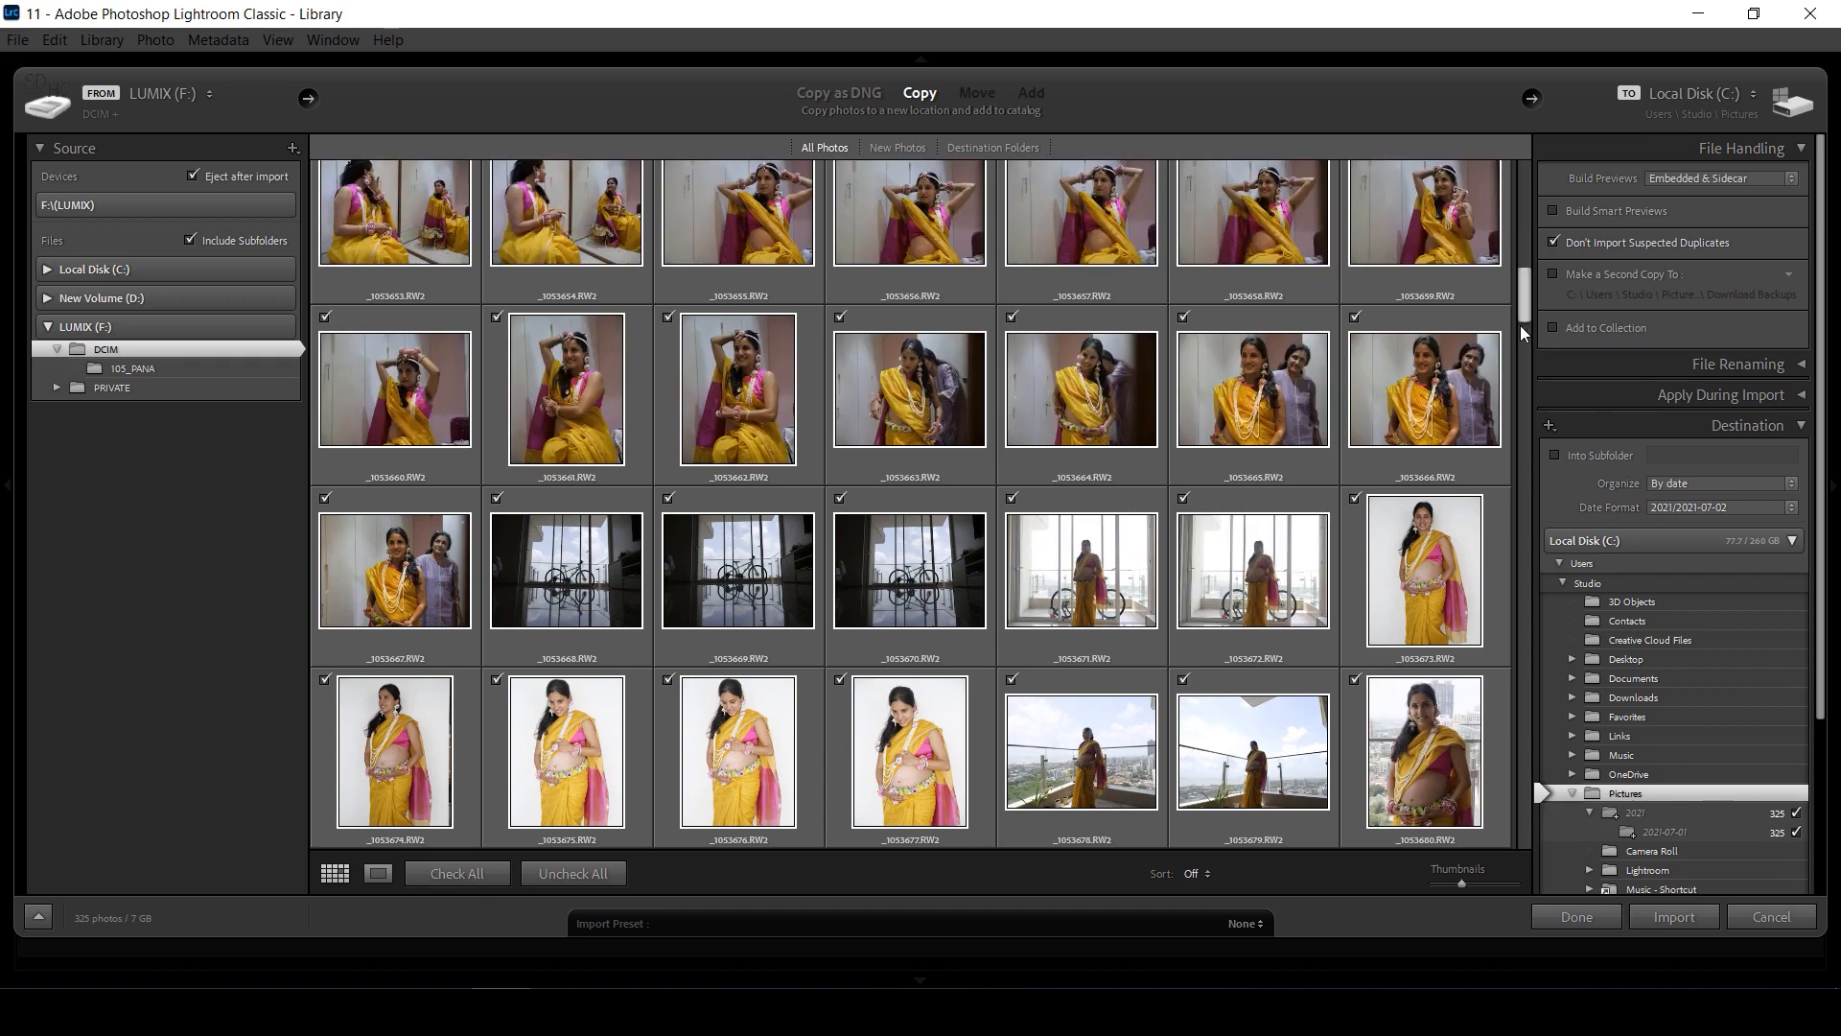
drag(1531, 306, 1526, 125)
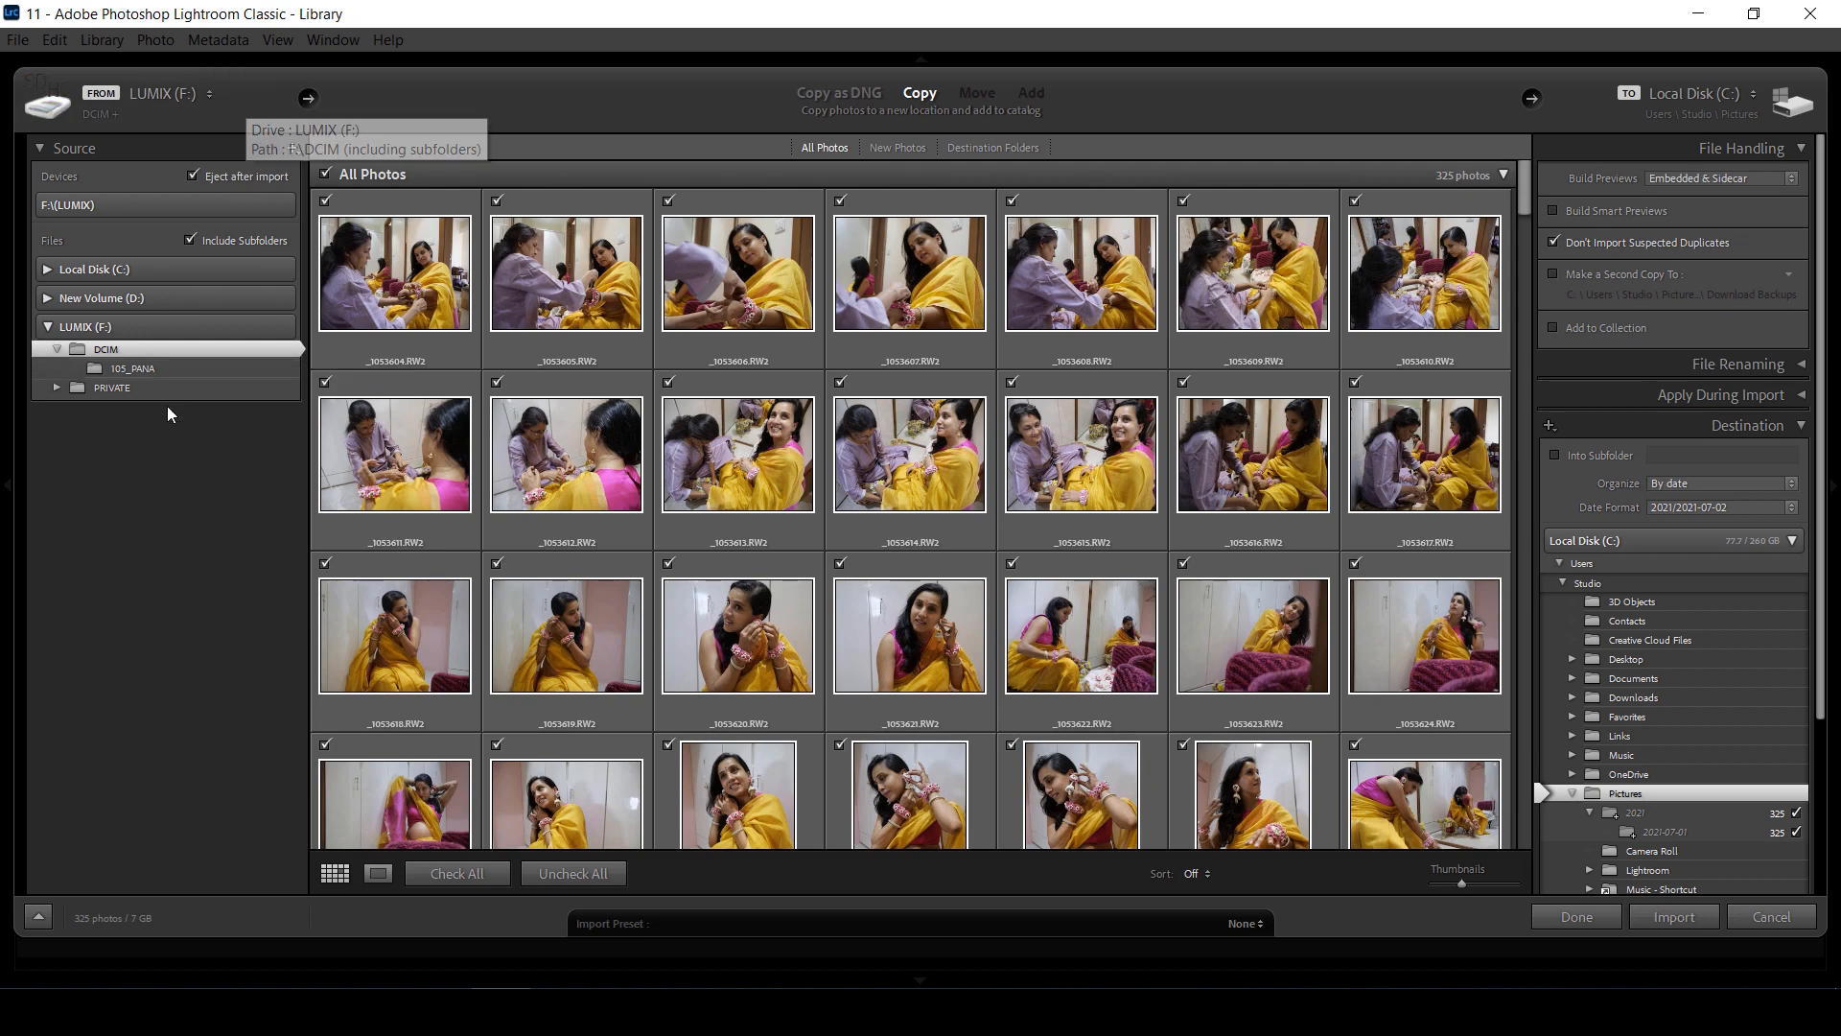
click(48, 327)
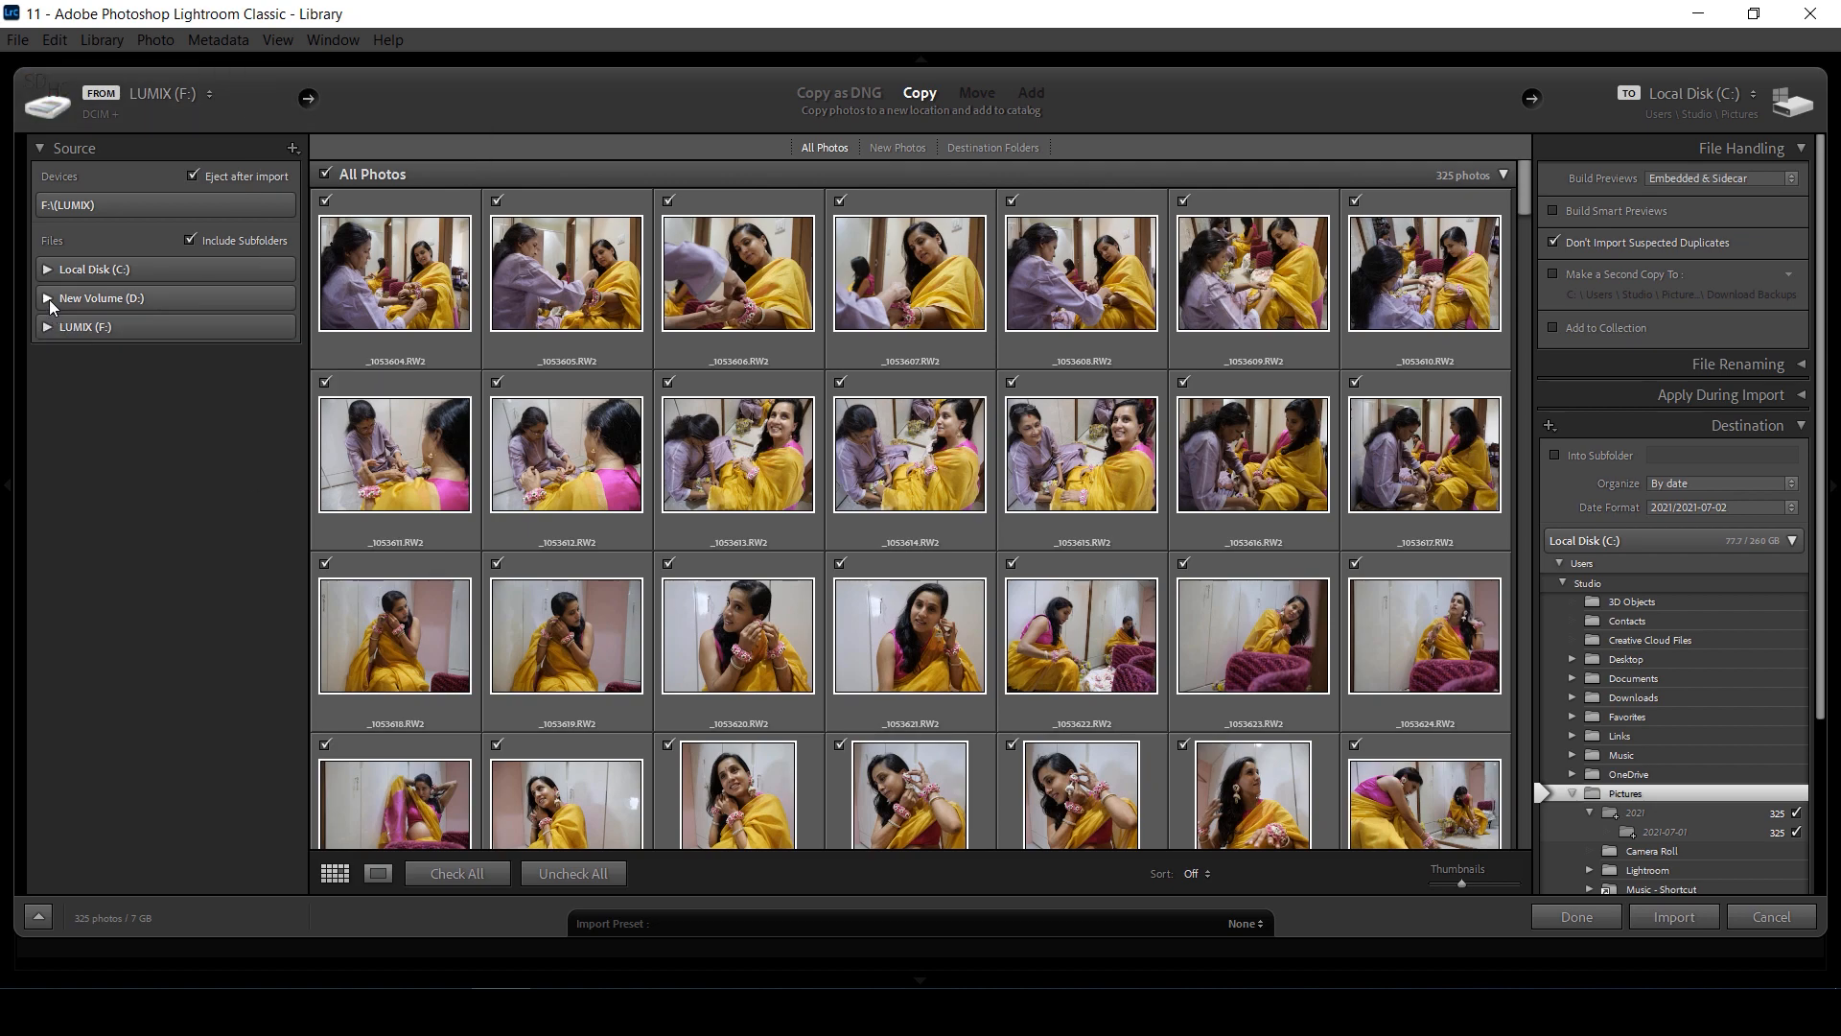
Choose the 13.05.2021 folder on New Volume (D:) as the import source and look through its photos.
click(47, 298)
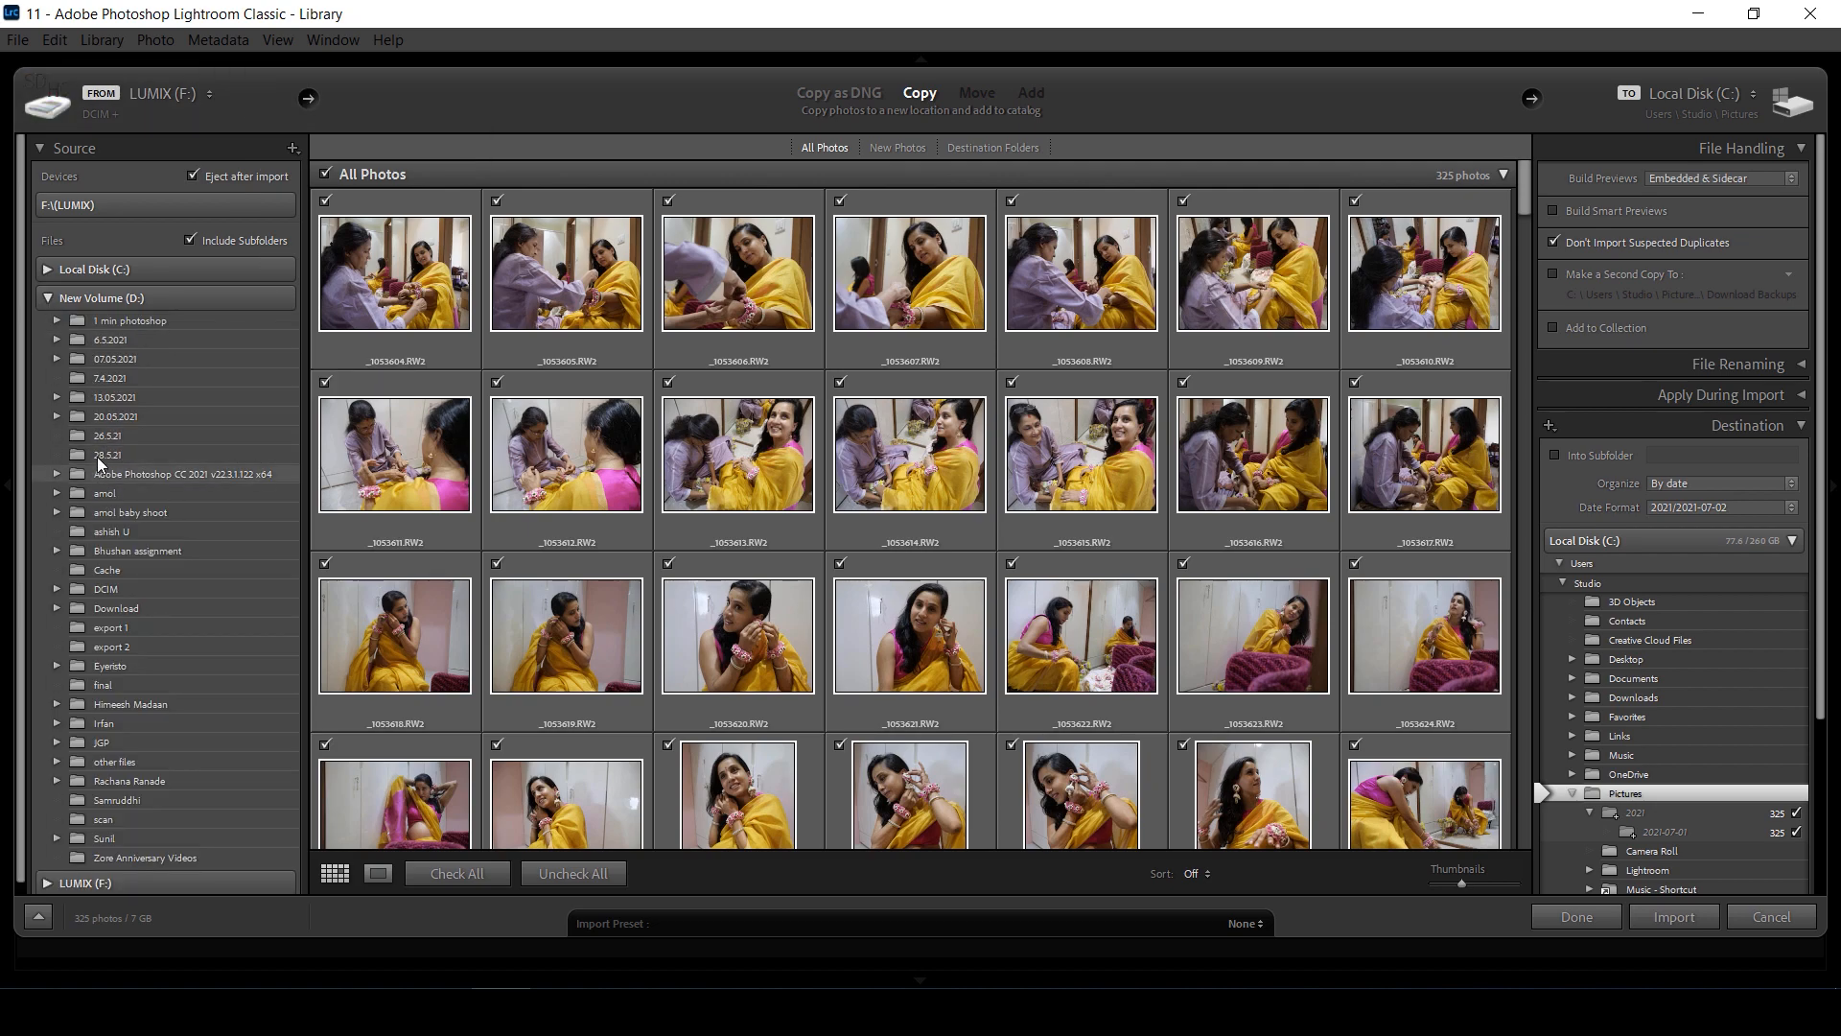
click(78, 395)
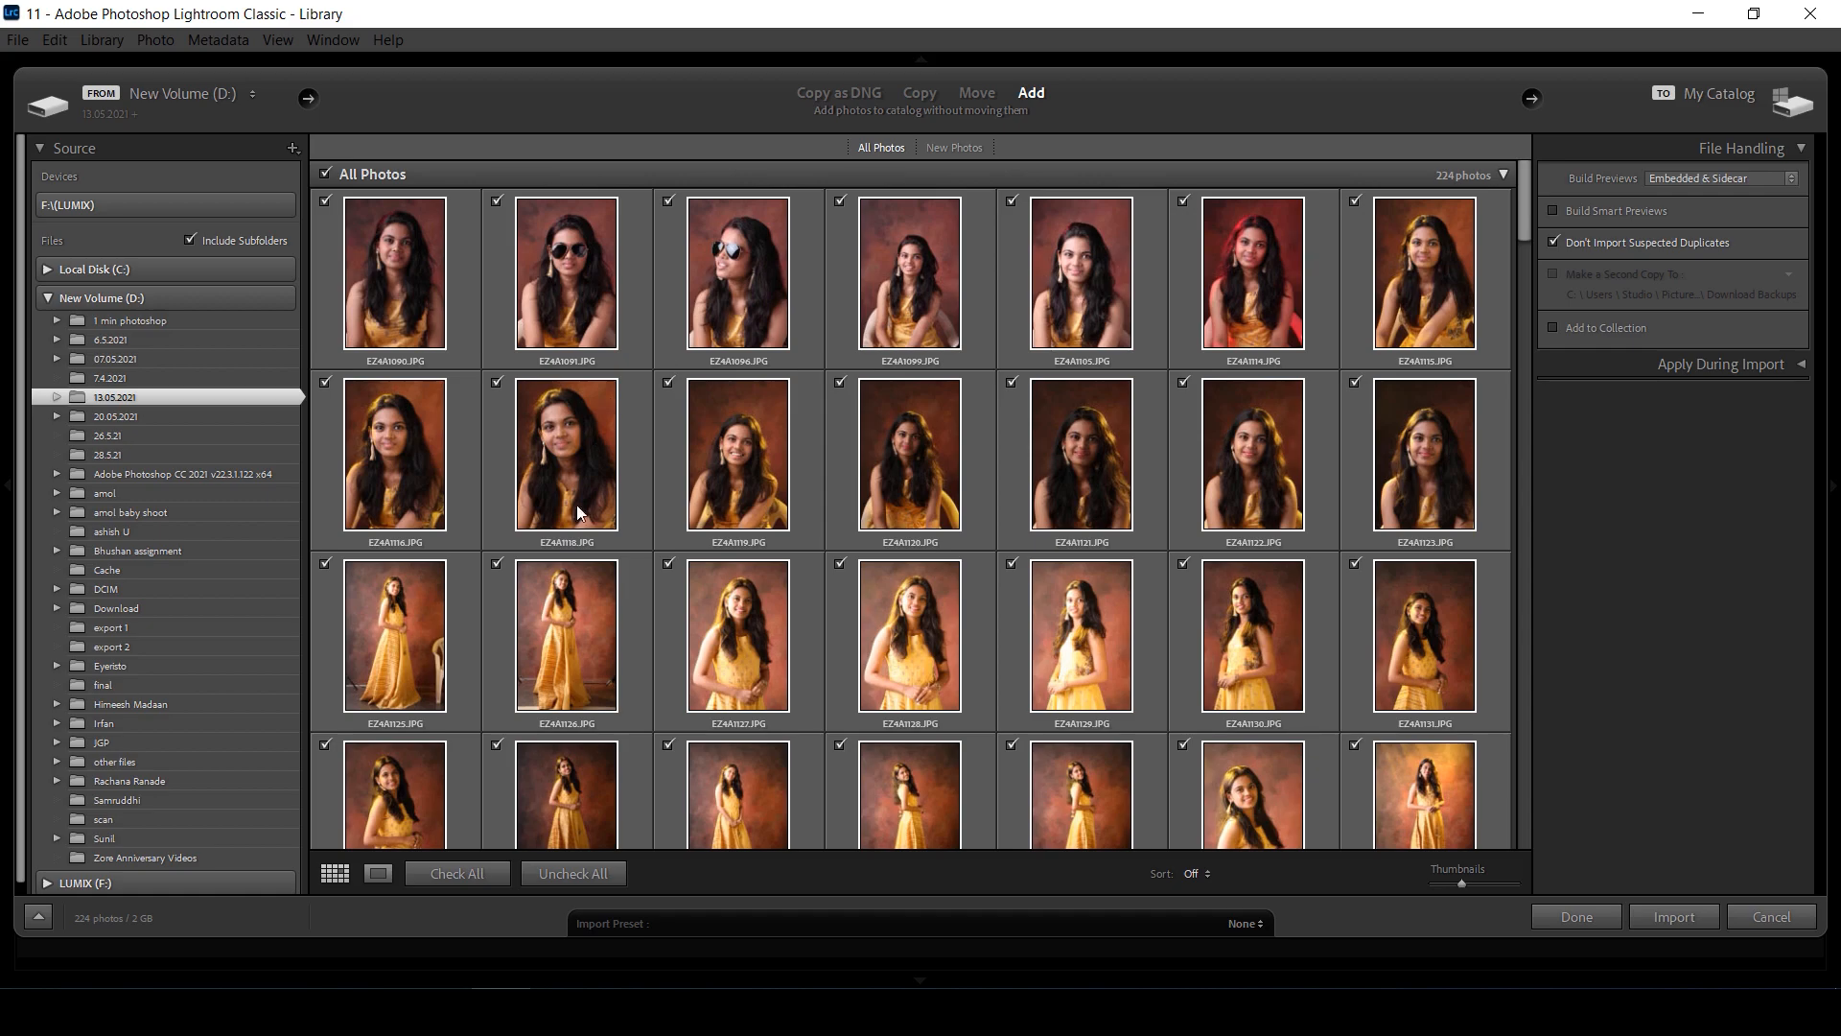
drag(1522, 232, 1518, 424)
drag(1520, 235, 1517, 200)
Try the Copy as DNG, Copy and Move import methods in turn, ending on Add.
click(851, 94)
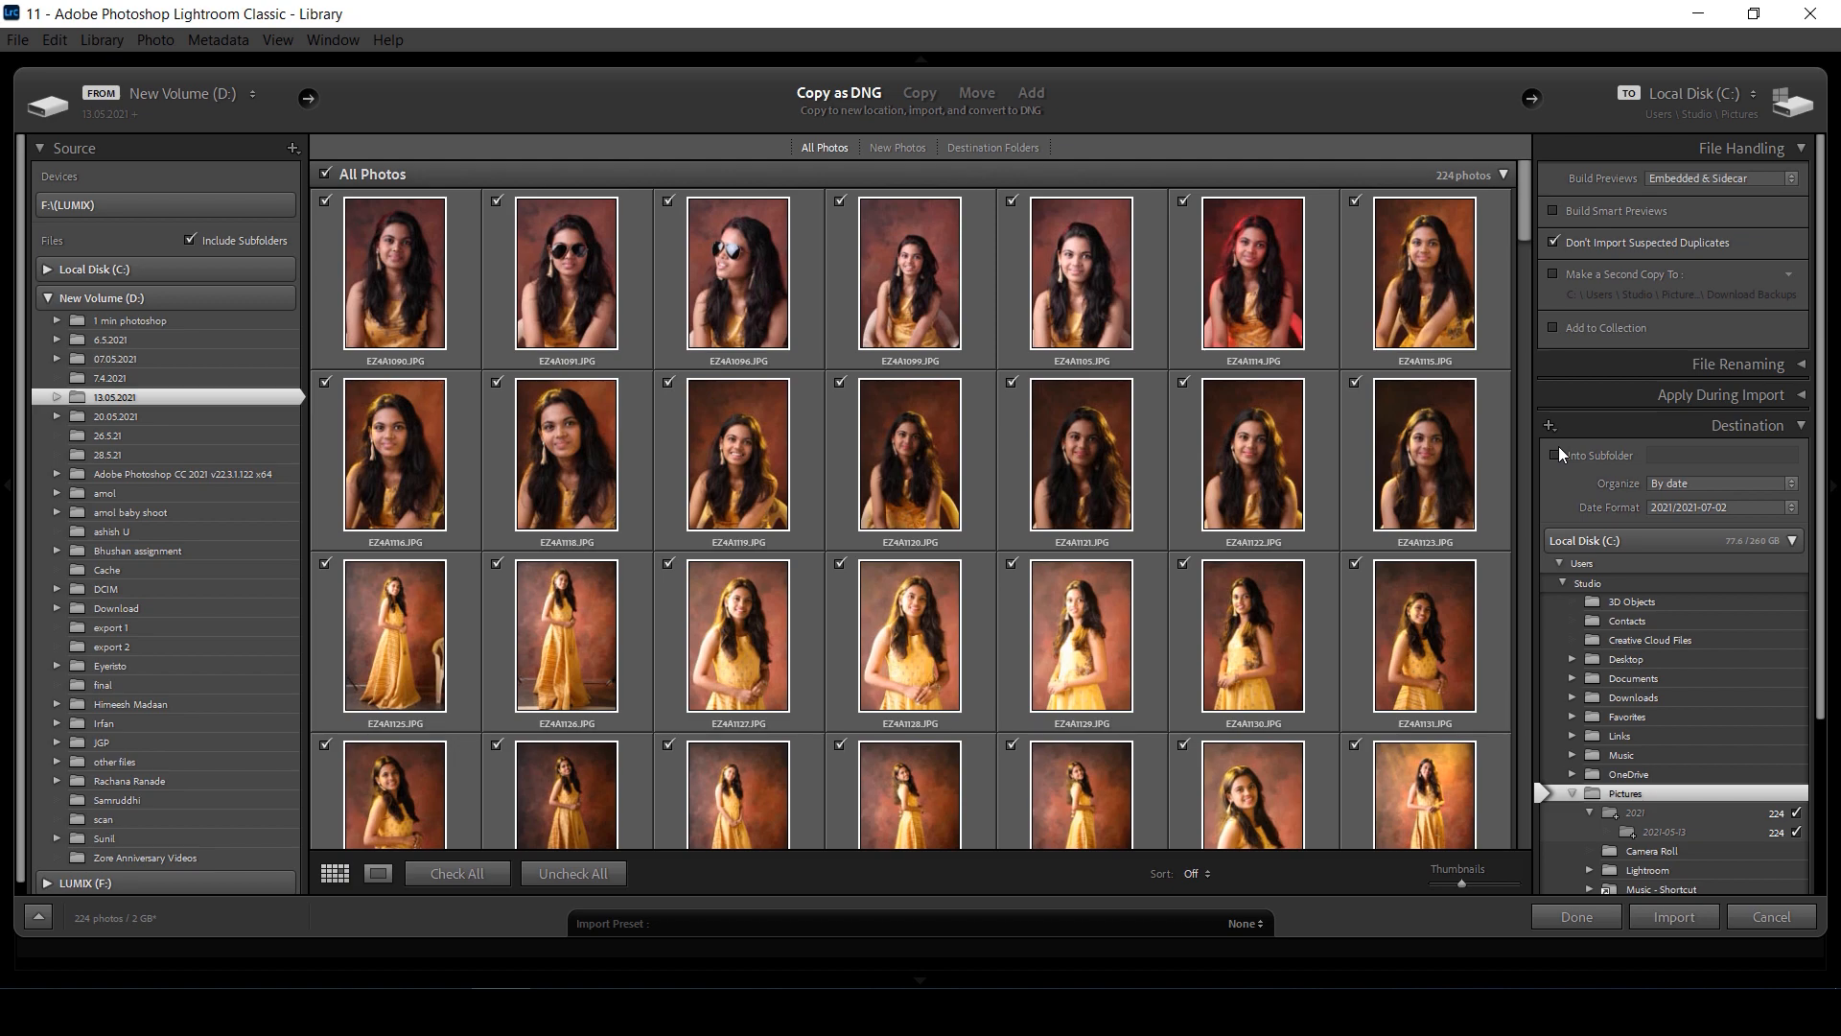
click(915, 94)
click(980, 94)
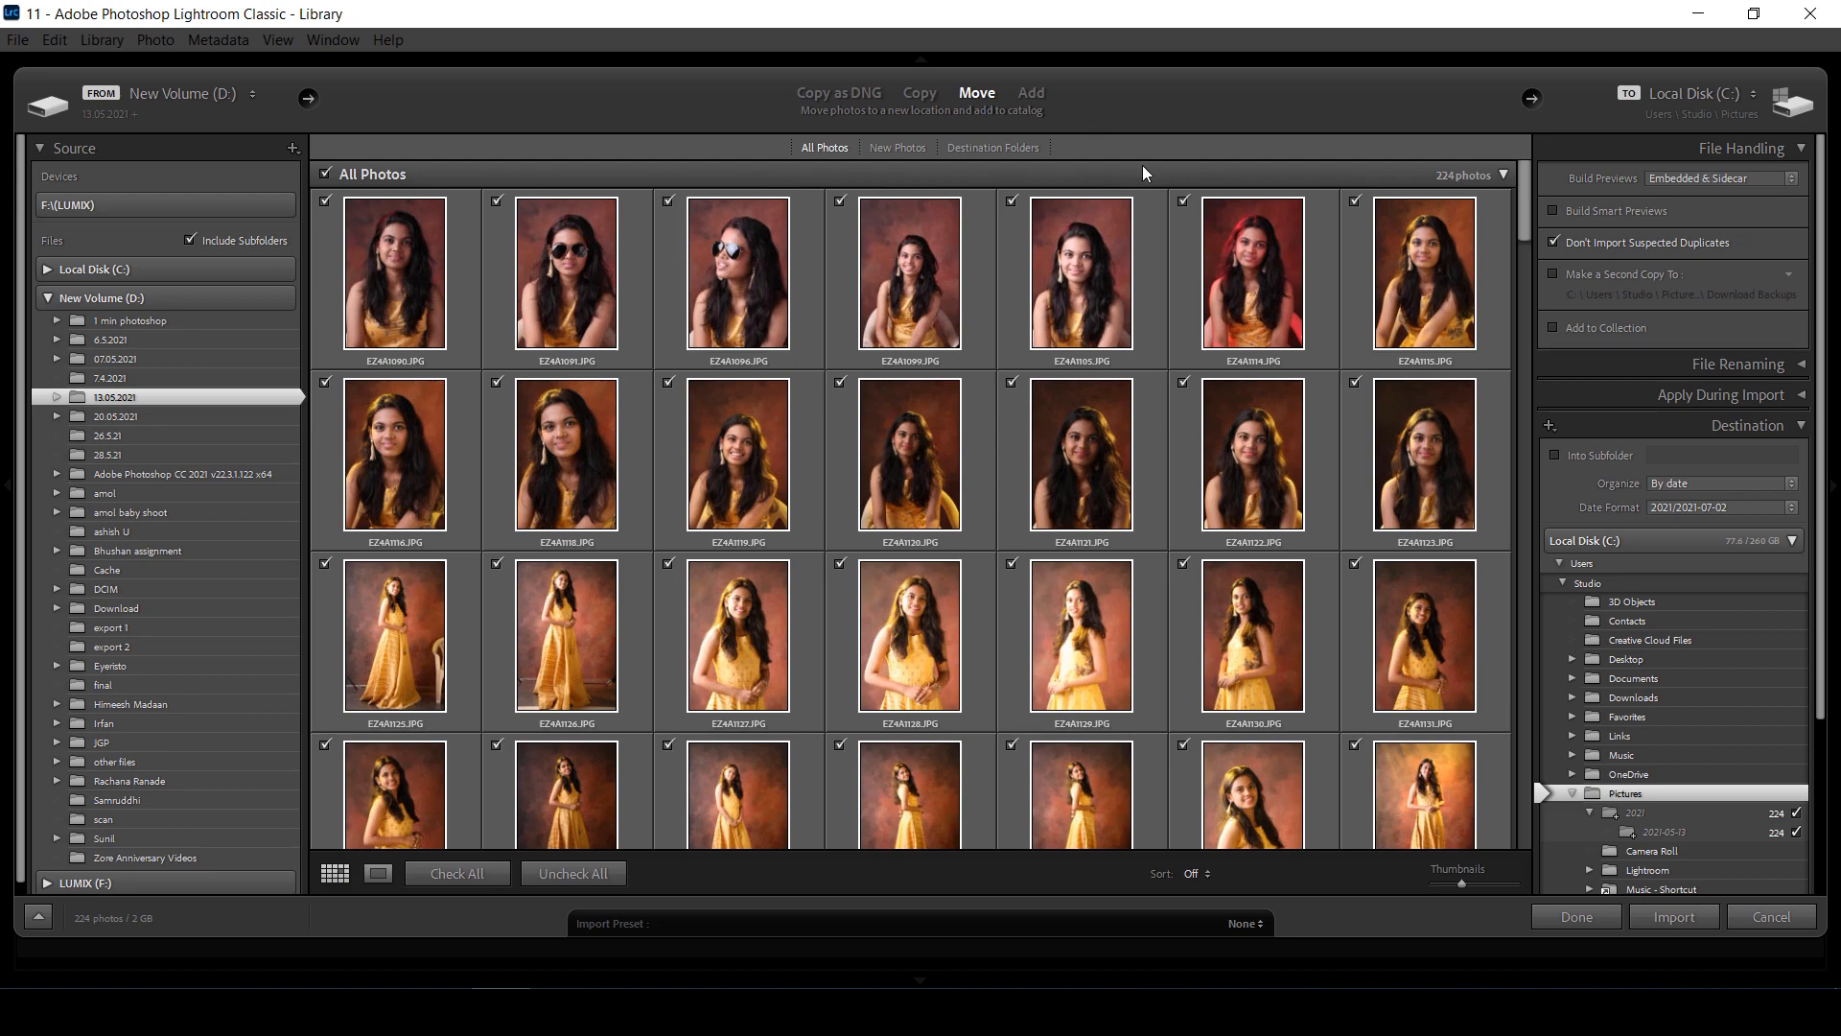
click(1030, 95)
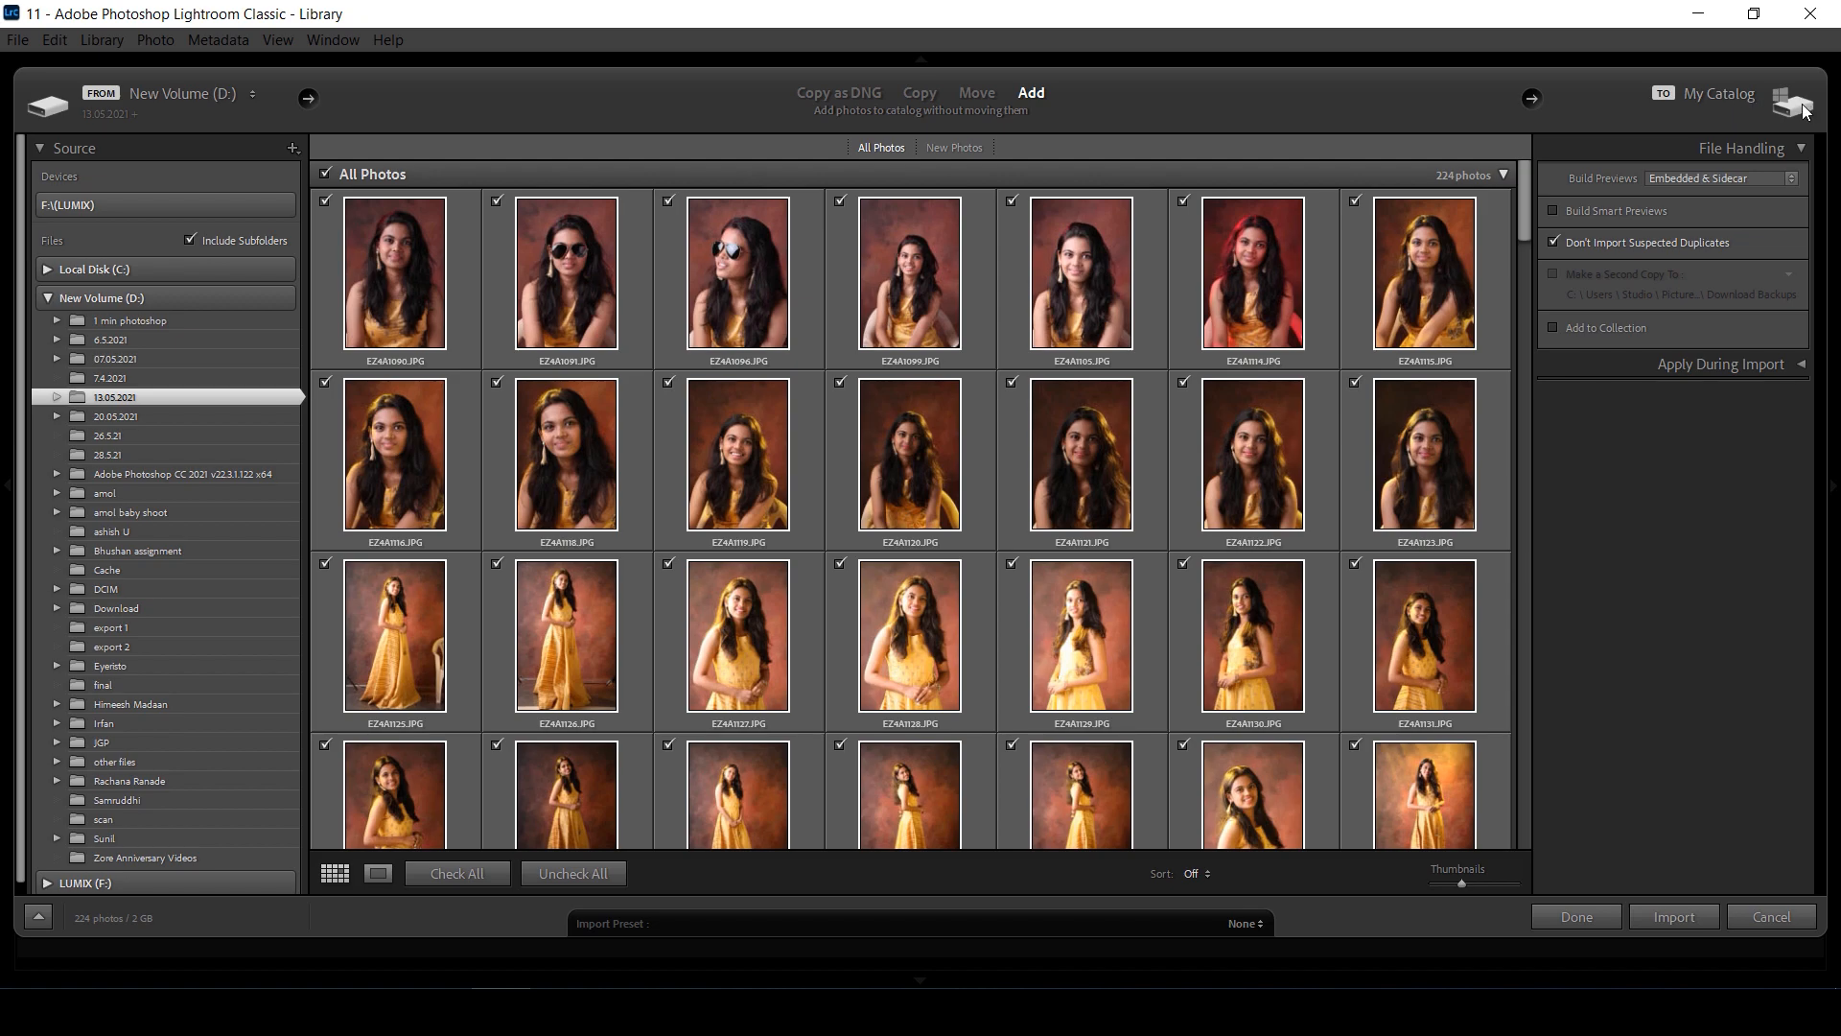
View the Apply During Import options and set the import to build Embedded & Sidecar previews with Smart Previews turned on.
click(1796, 366)
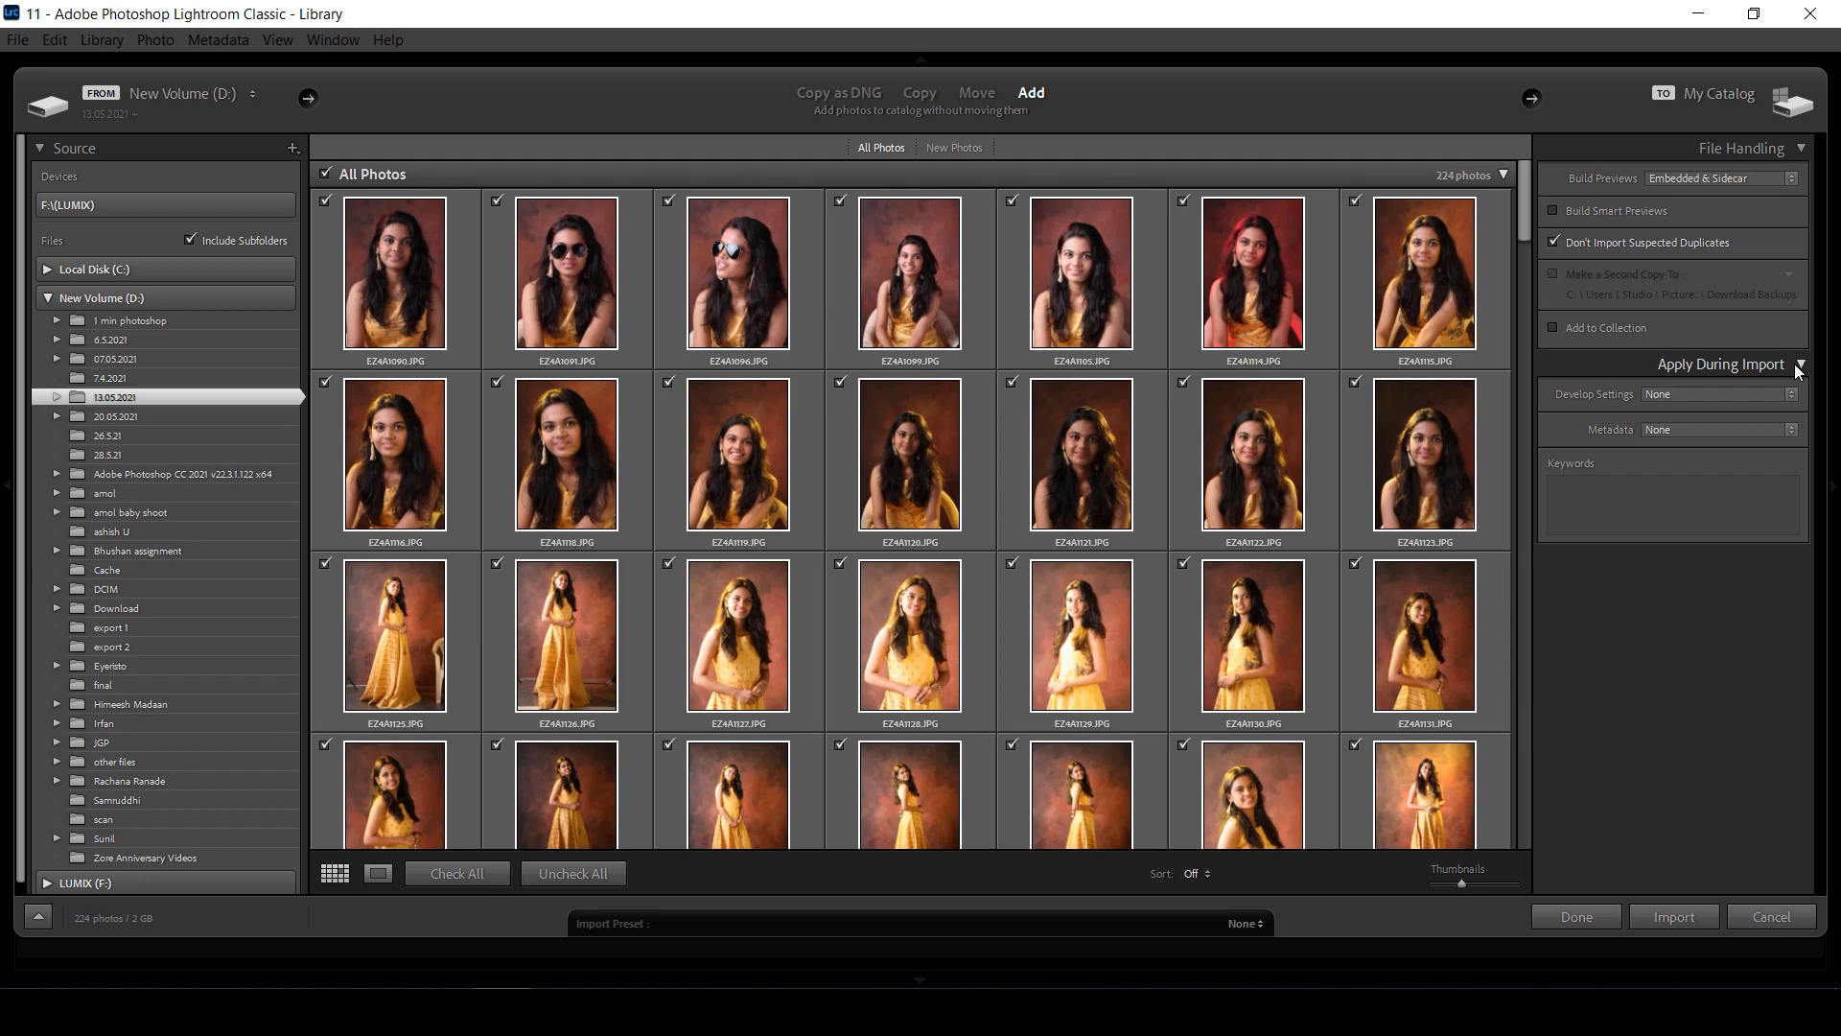
click(1798, 368)
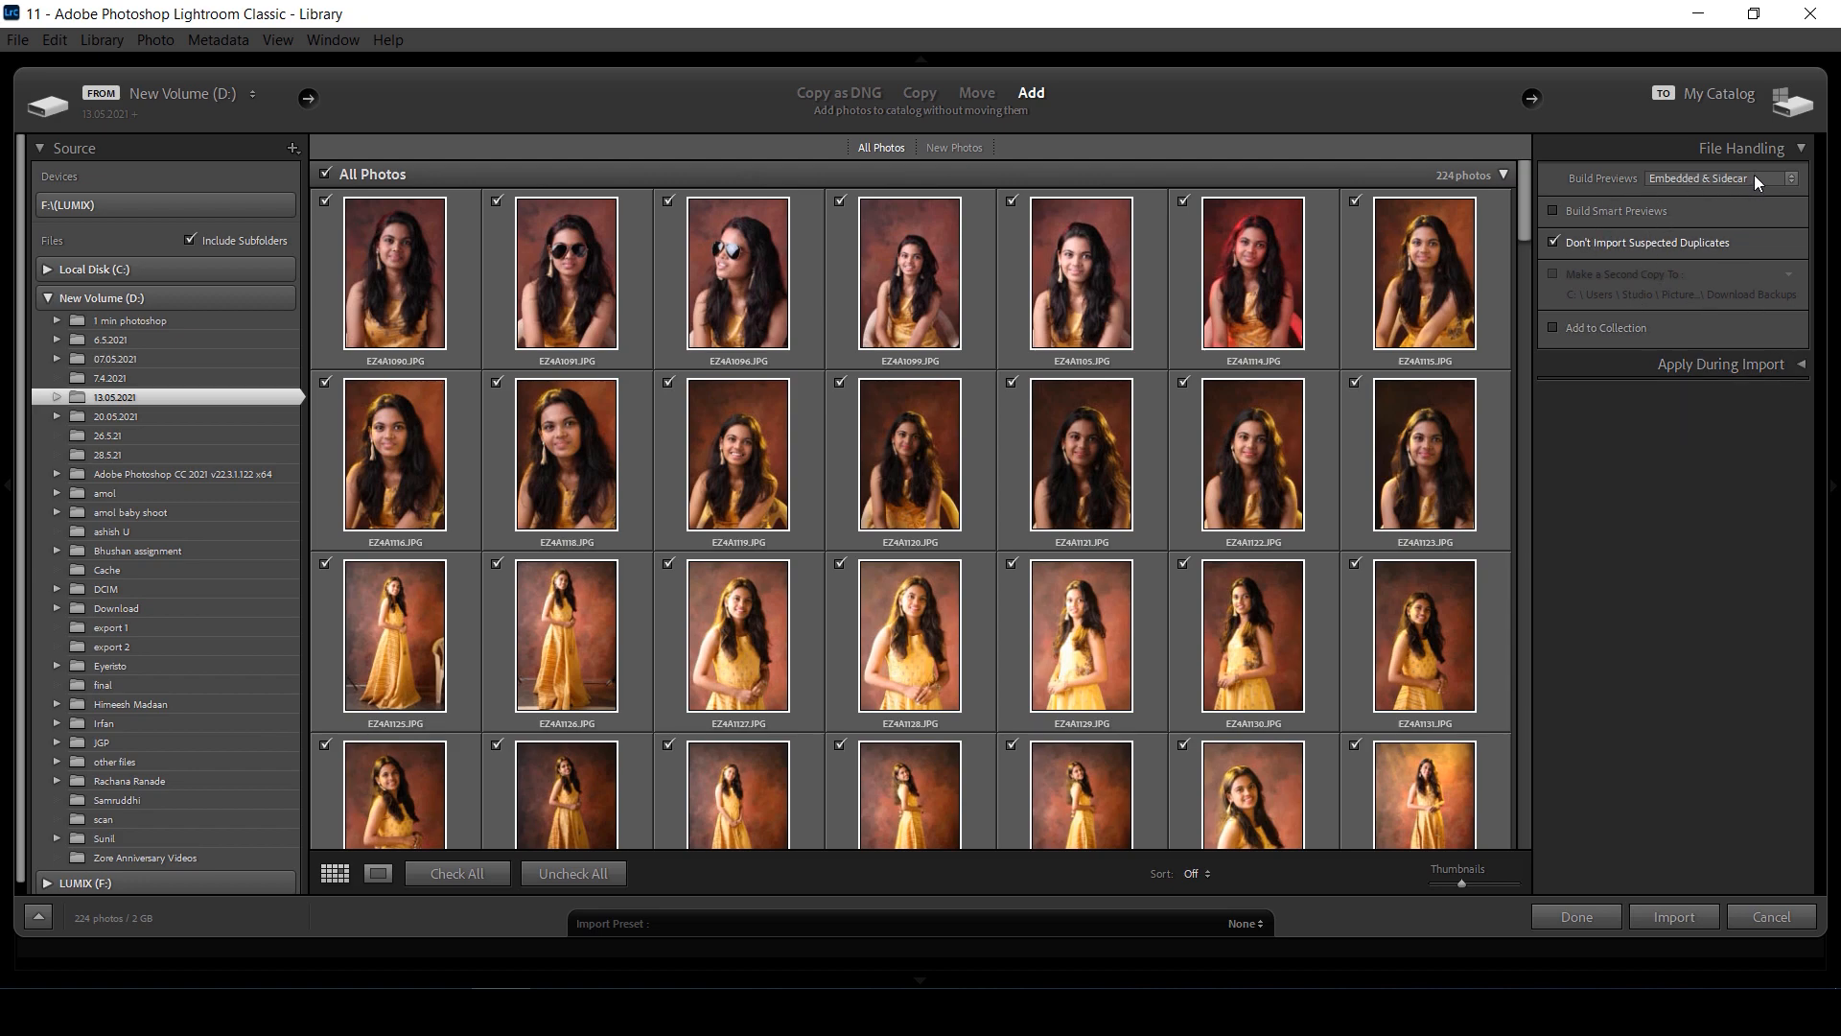
click(1686, 182)
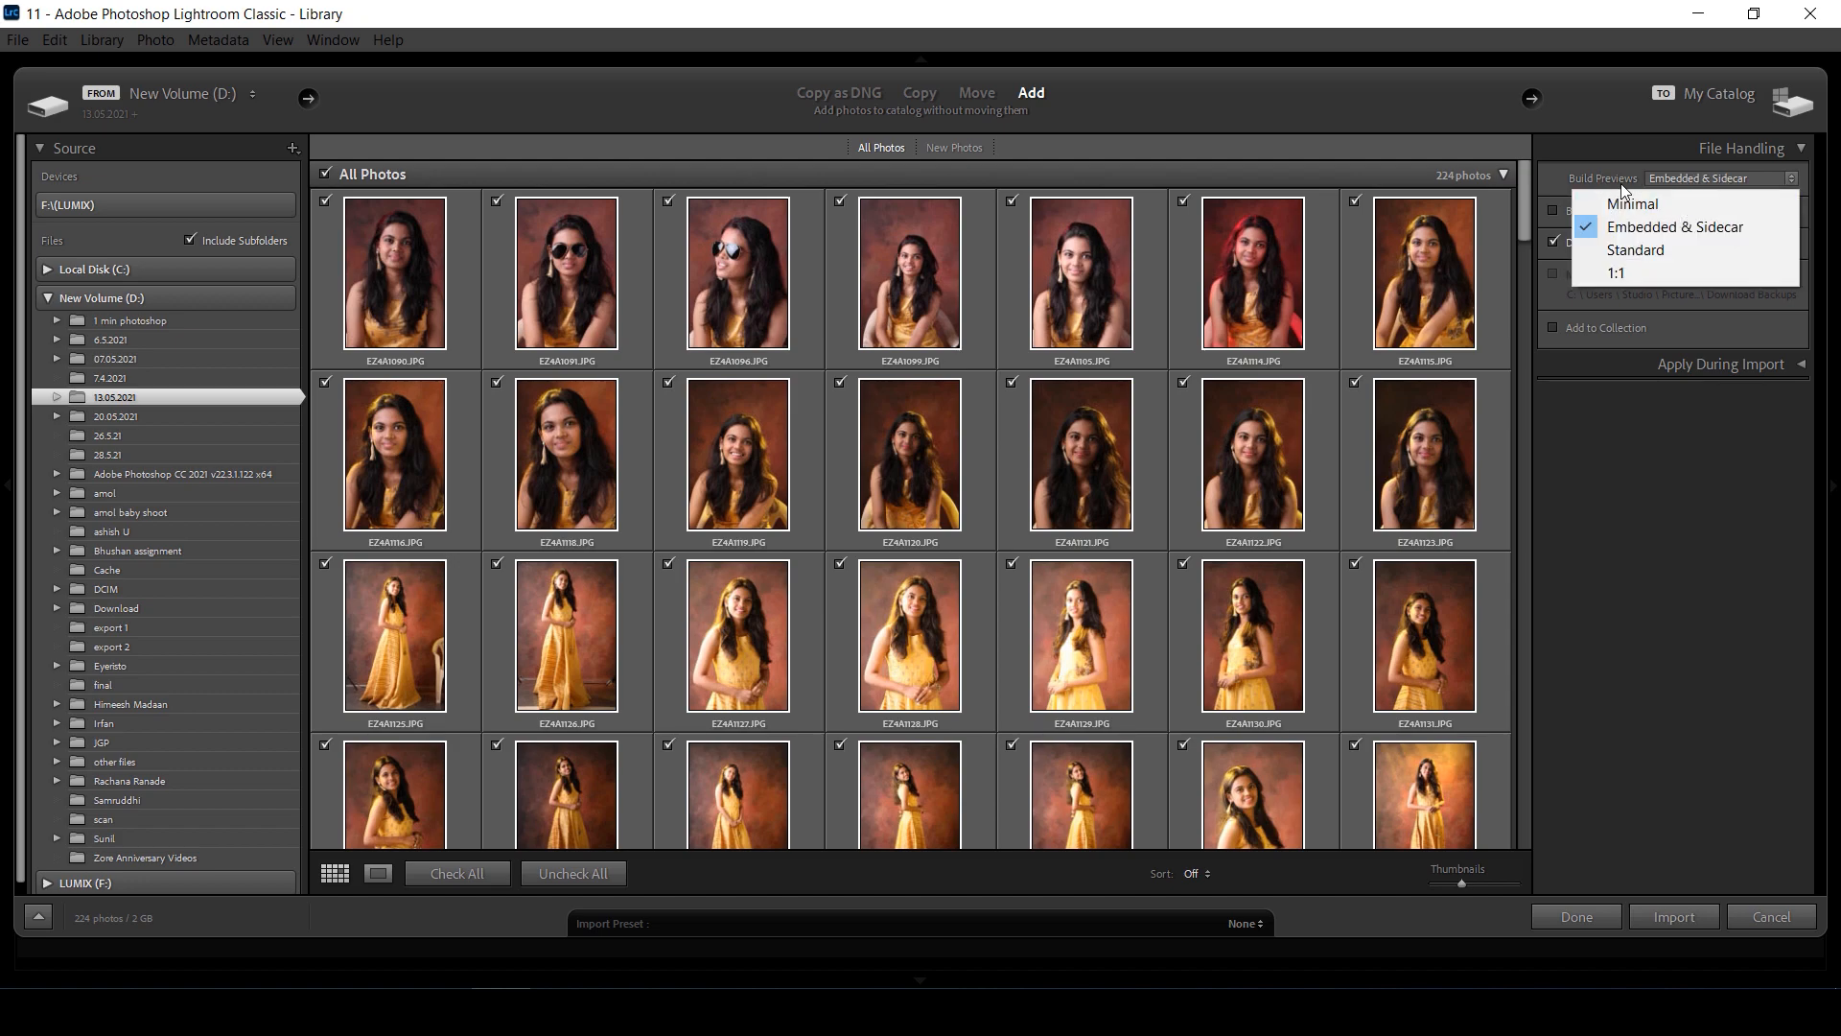
click(1673, 227)
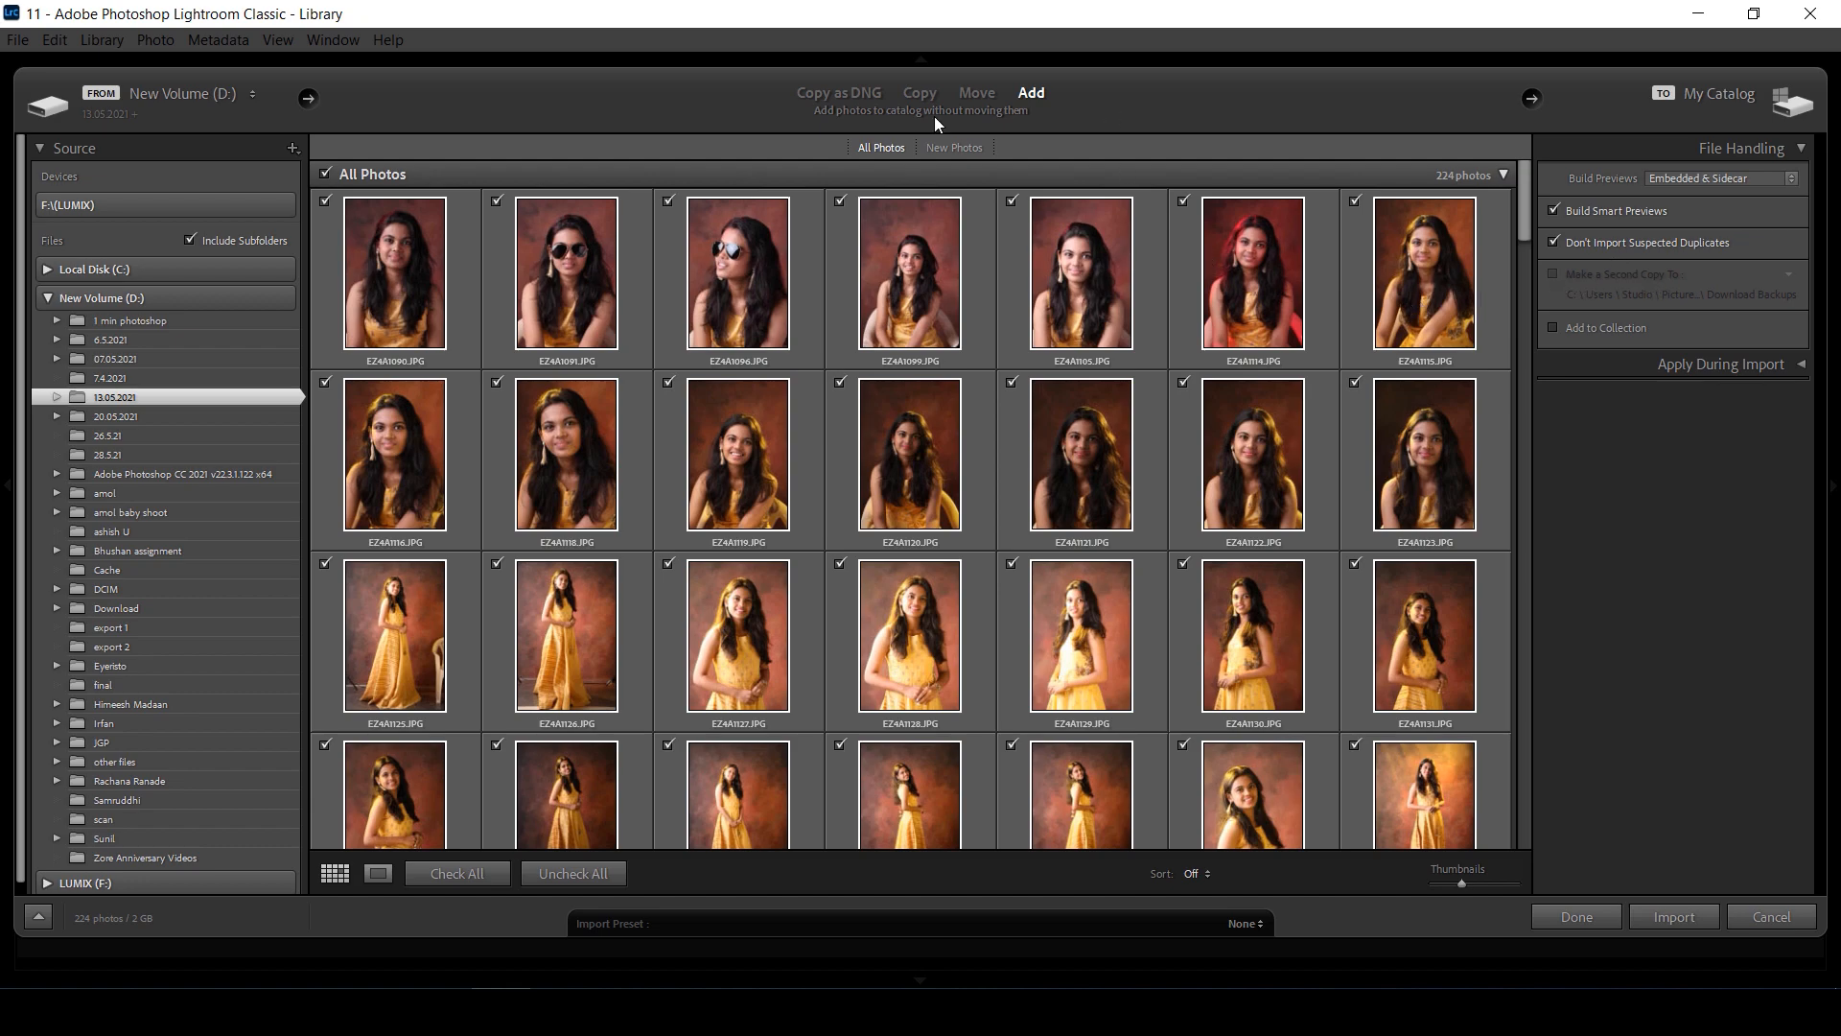
Switch the import method through Copy as DNG and Copy to Move, and enable making a second copy of the photos.
click(821, 96)
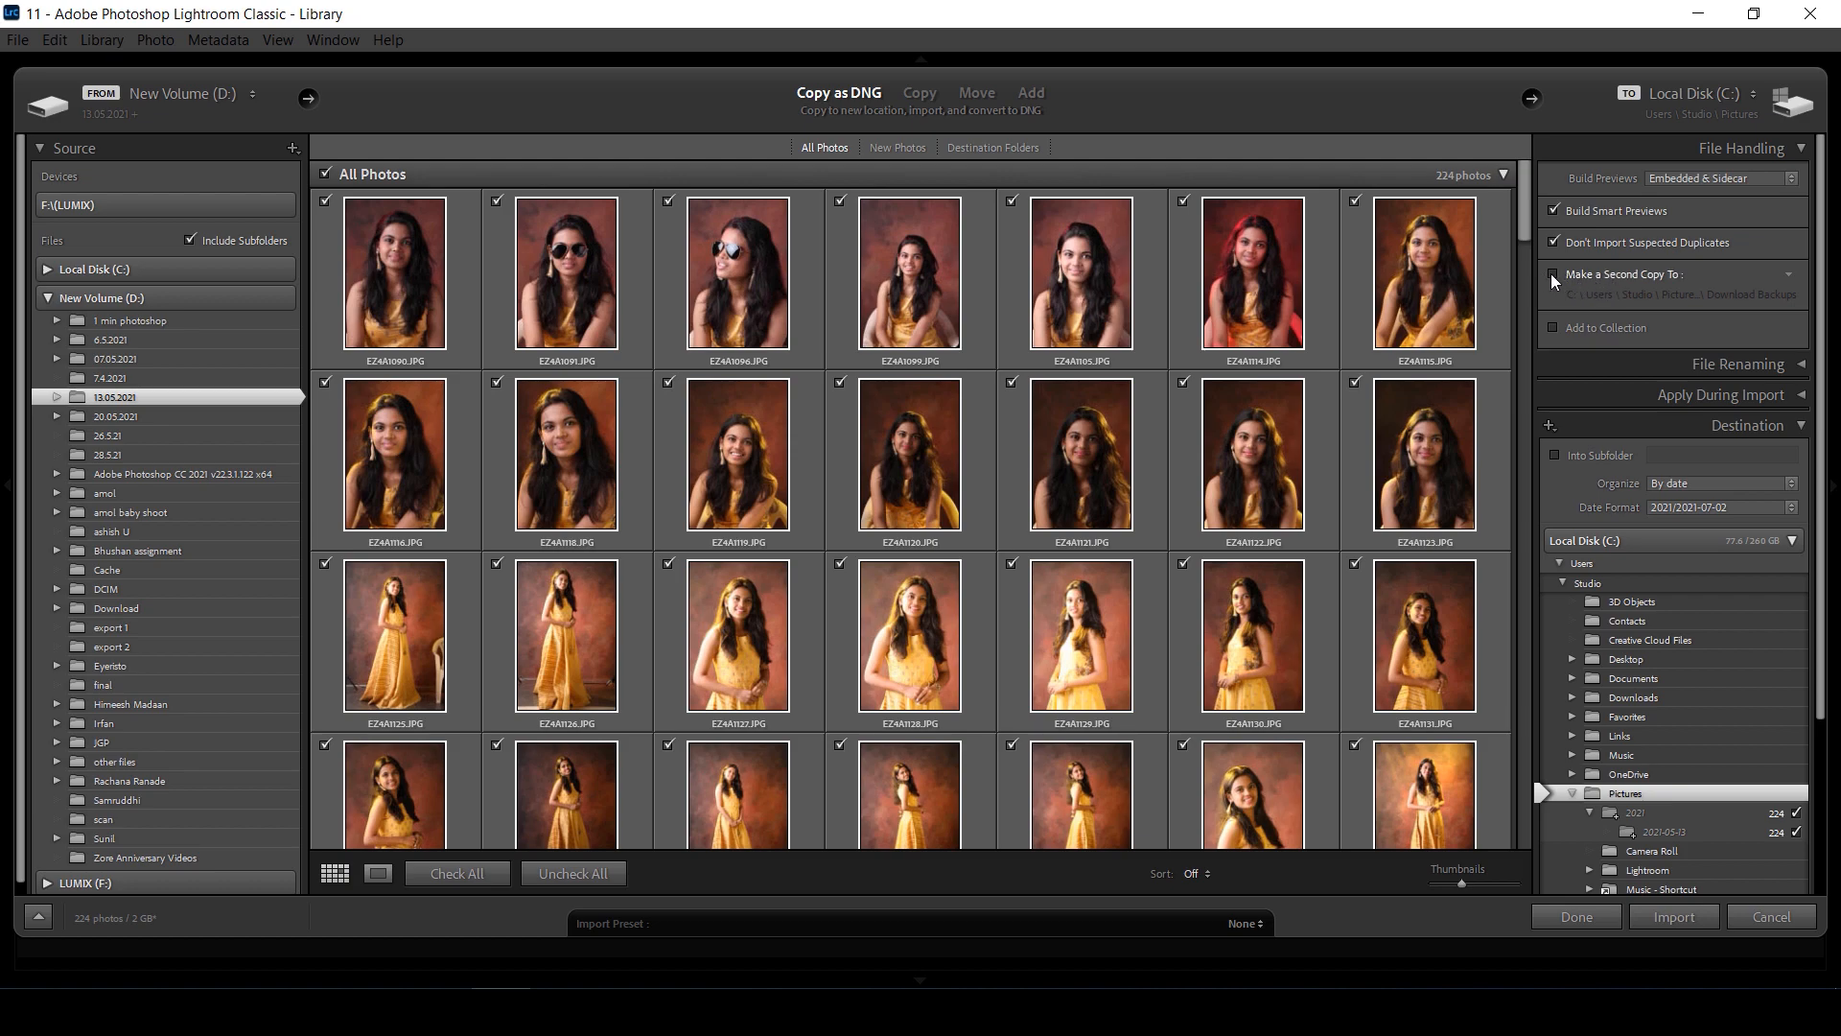
click(926, 93)
click(976, 91)
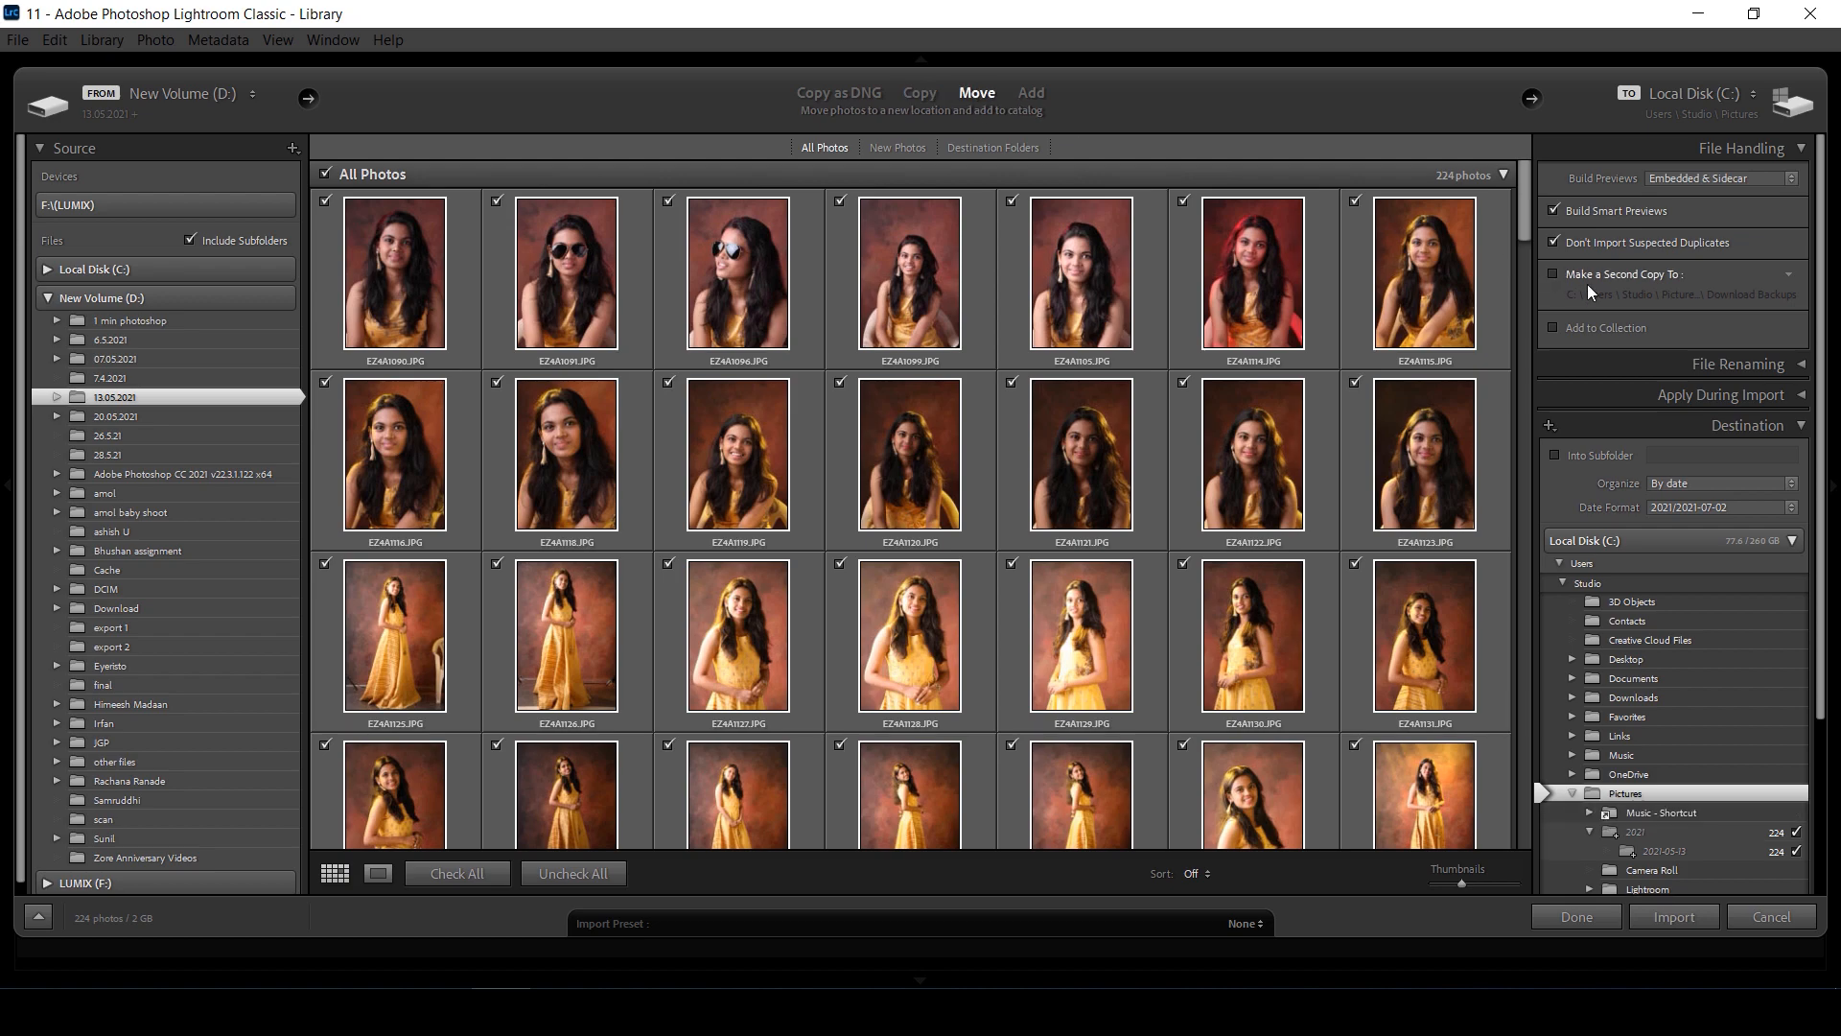
click(1556, 274)
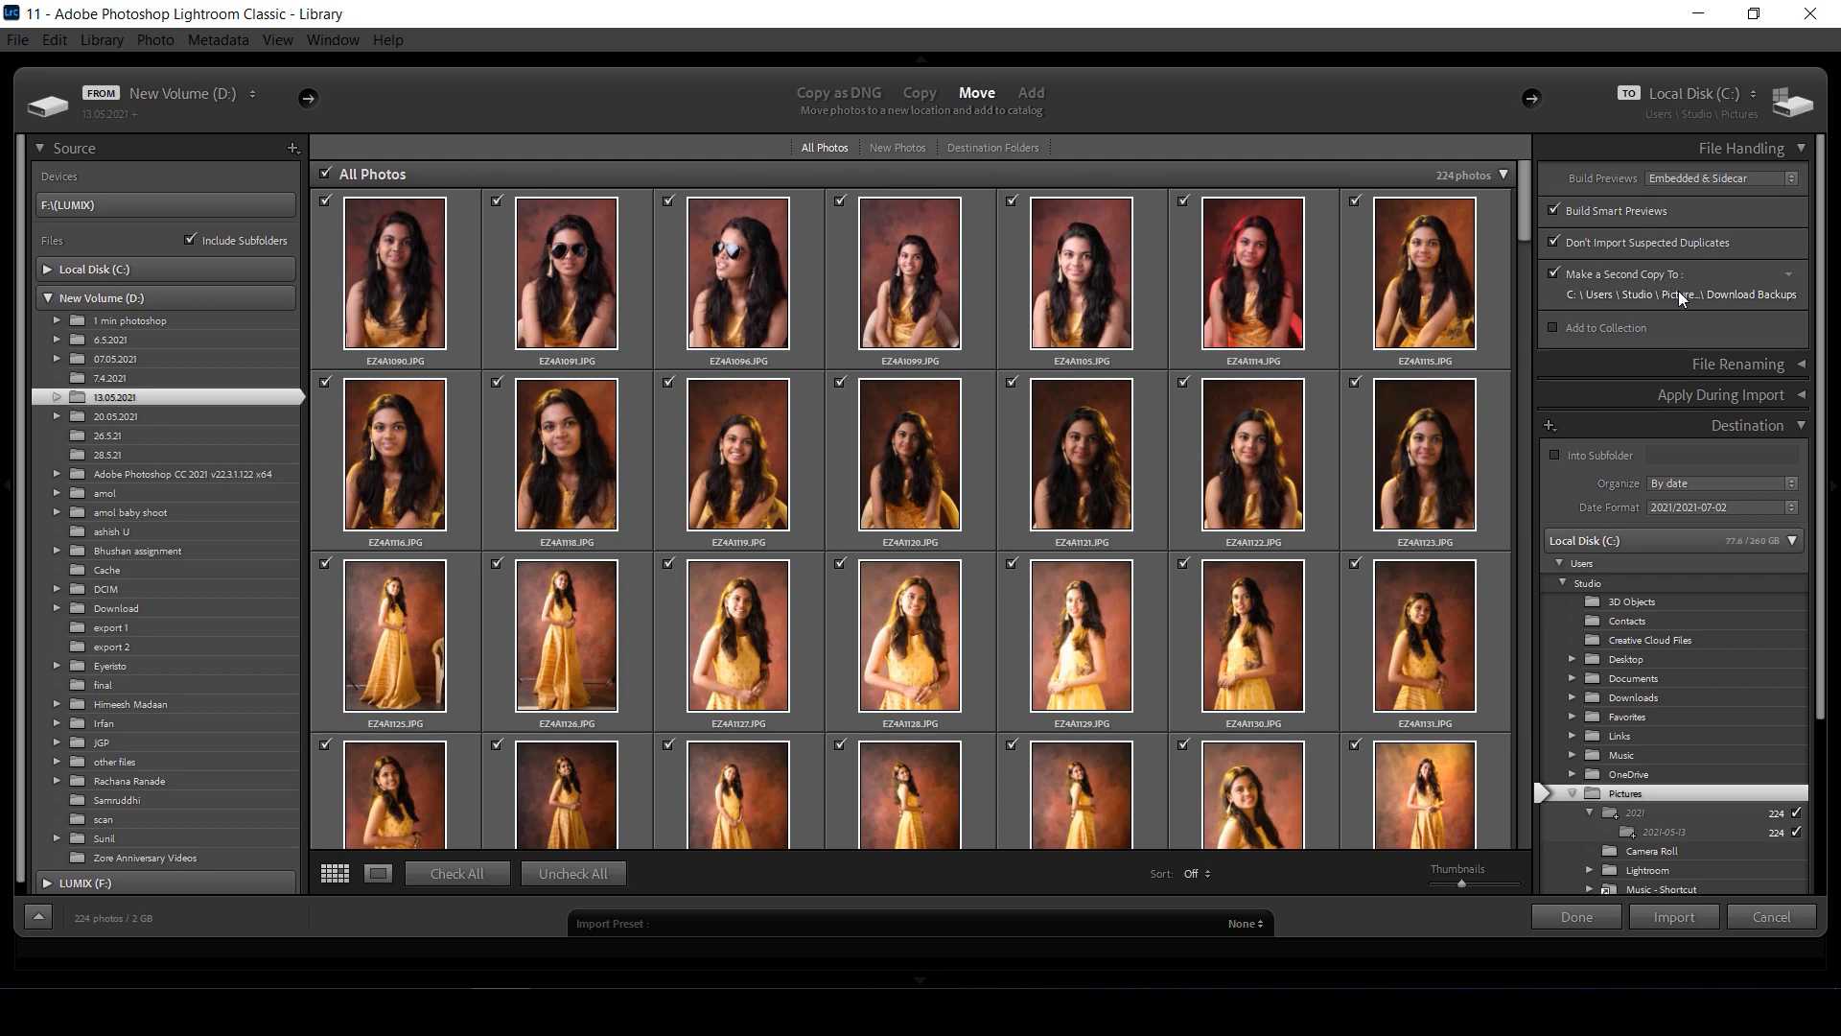
Collapse Pictures in the import destination and browse the destination folders on New Volume (D:).
click(1575, 793)
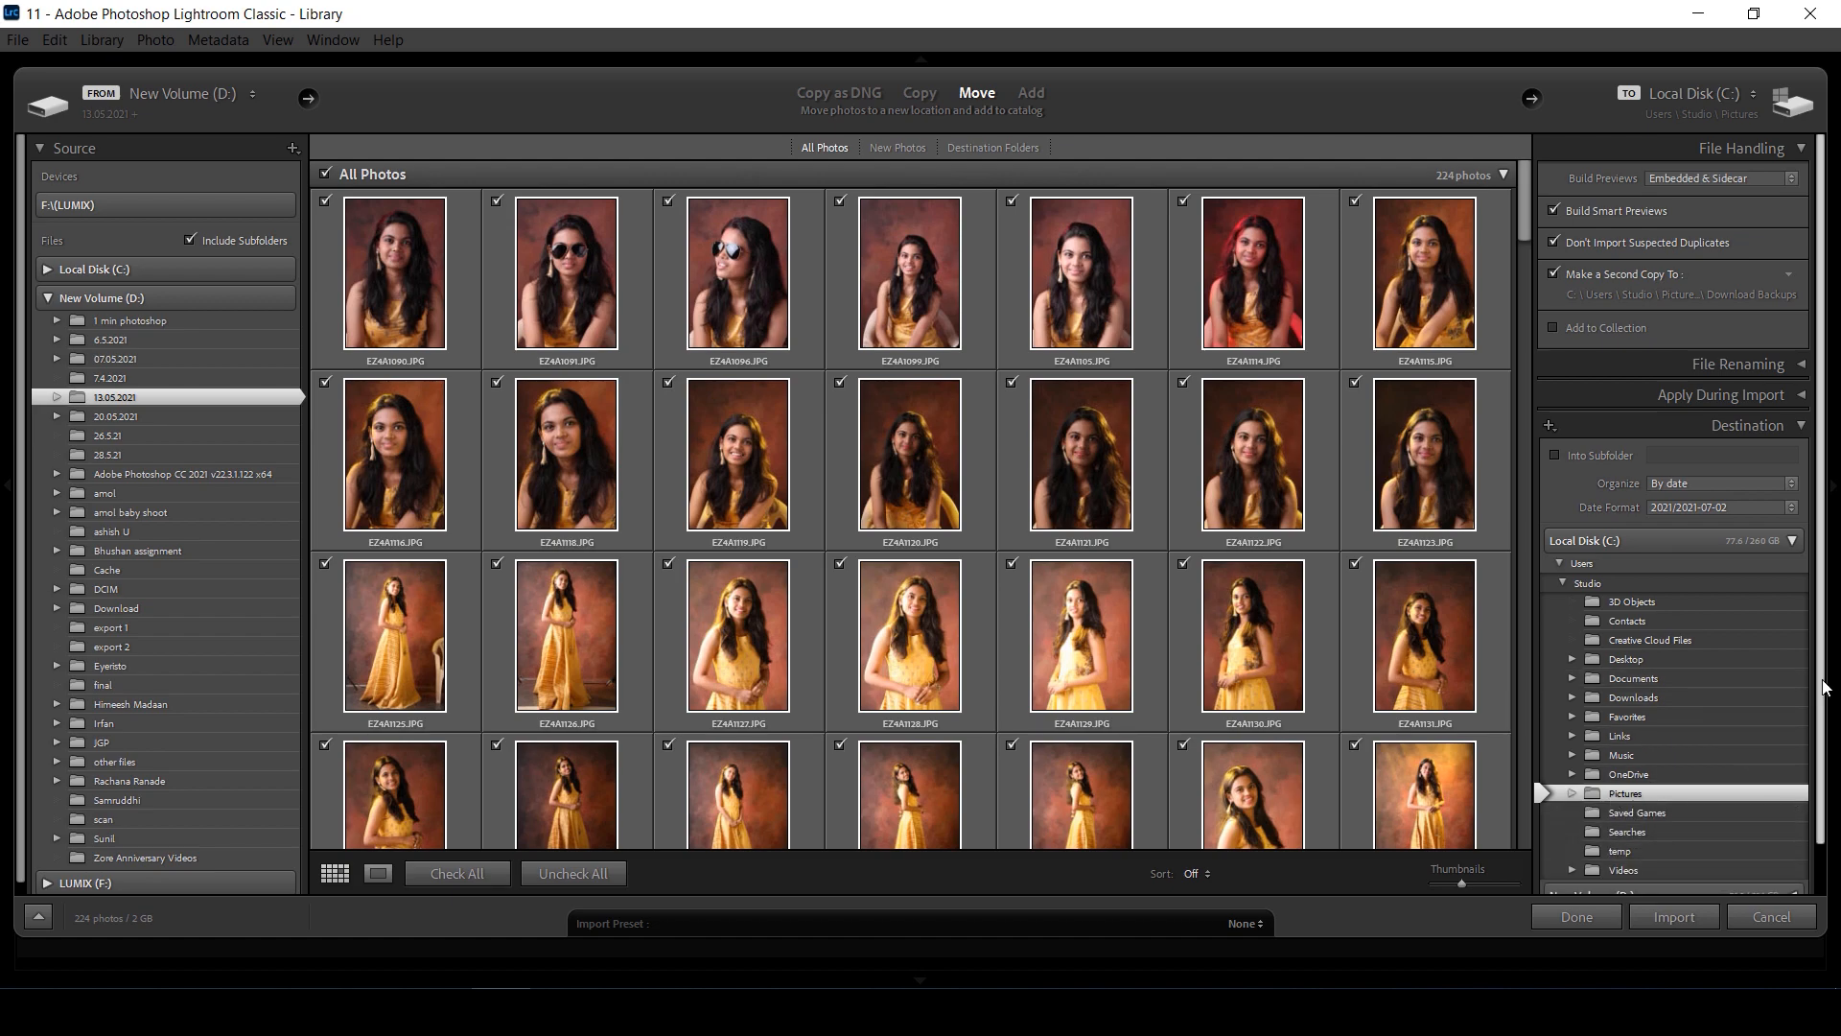
scroll(1824, 775, down, 1)
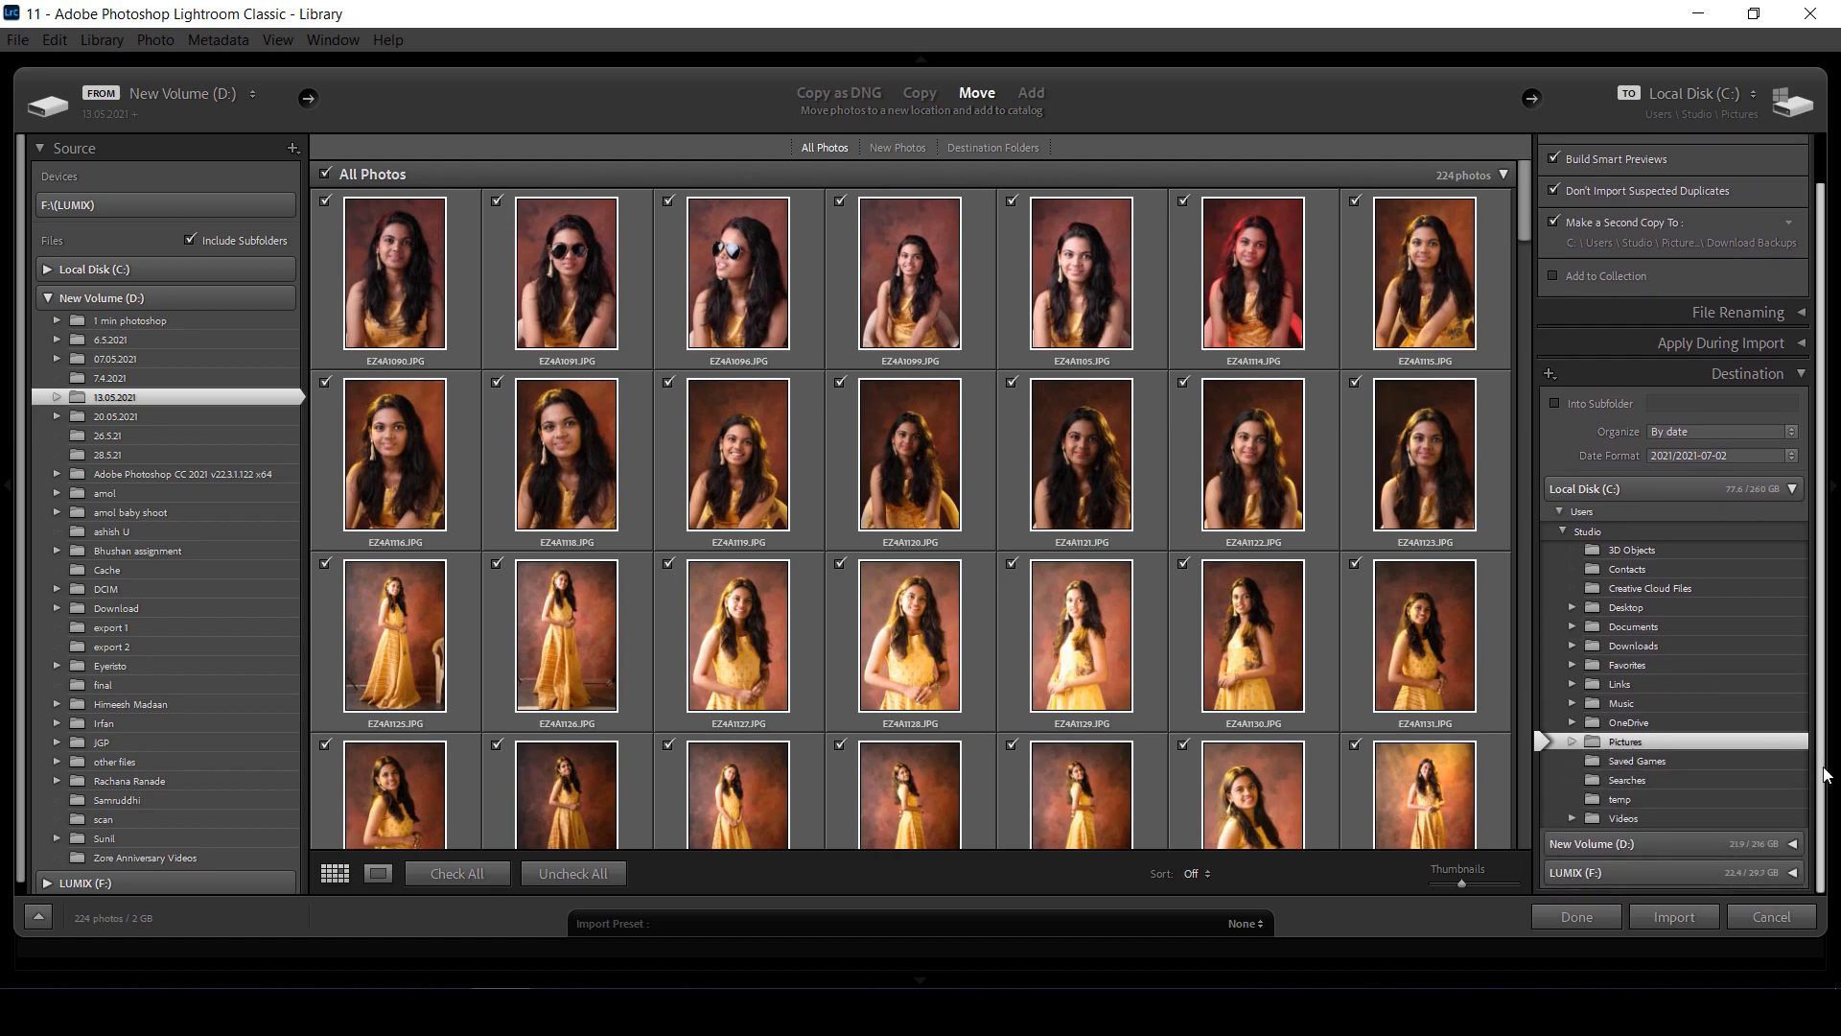
click(1791, 845)
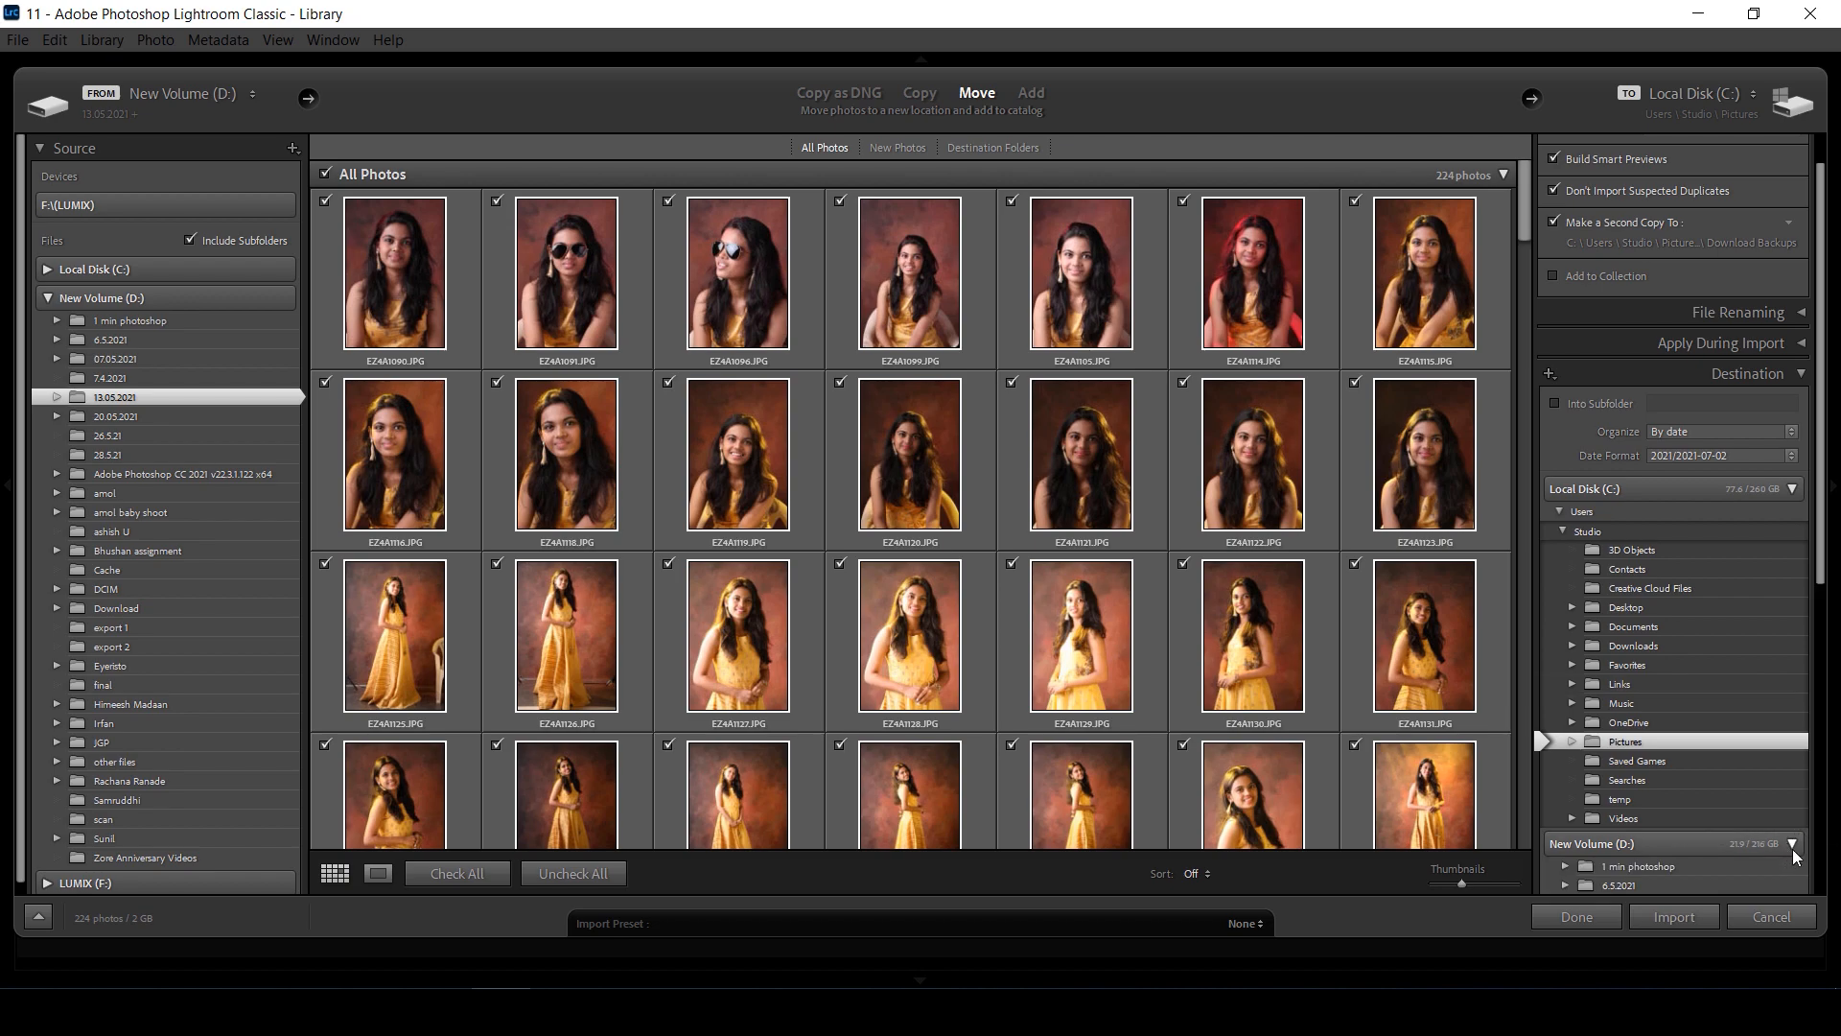
scroll(1826, 703, down, 5)
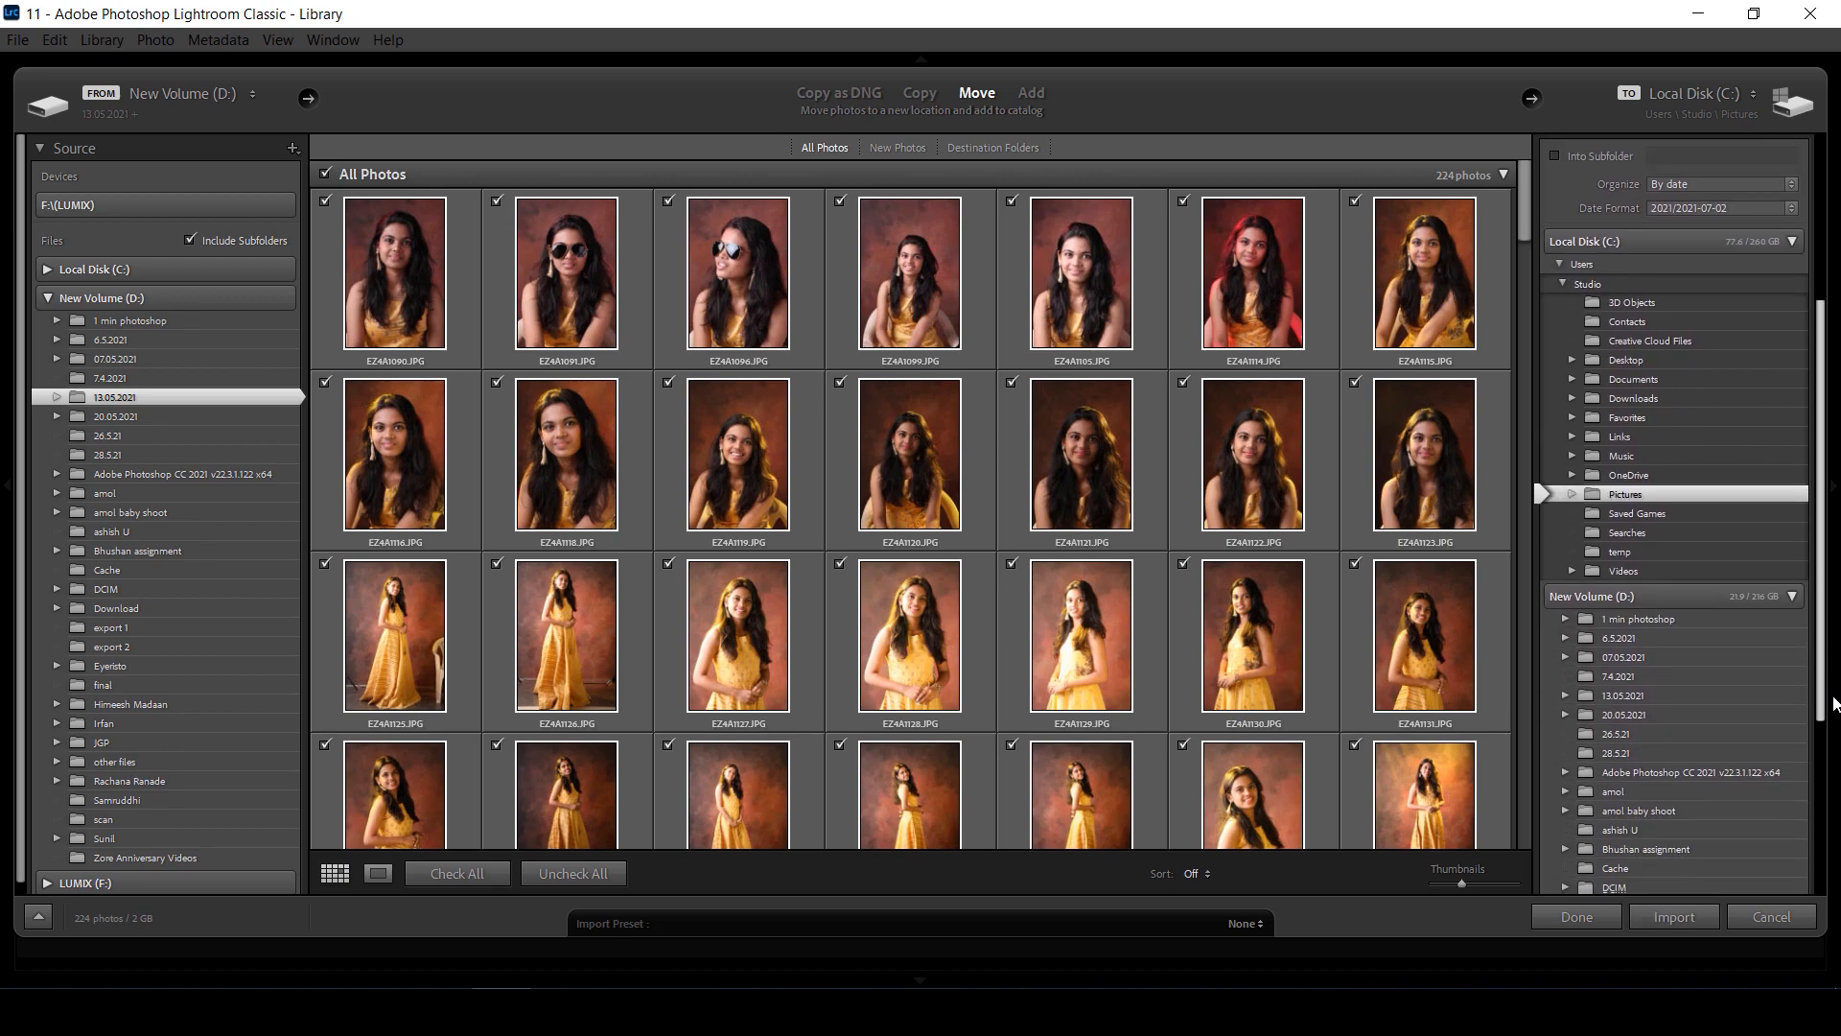
drag(1833, 698, 1830, 702)
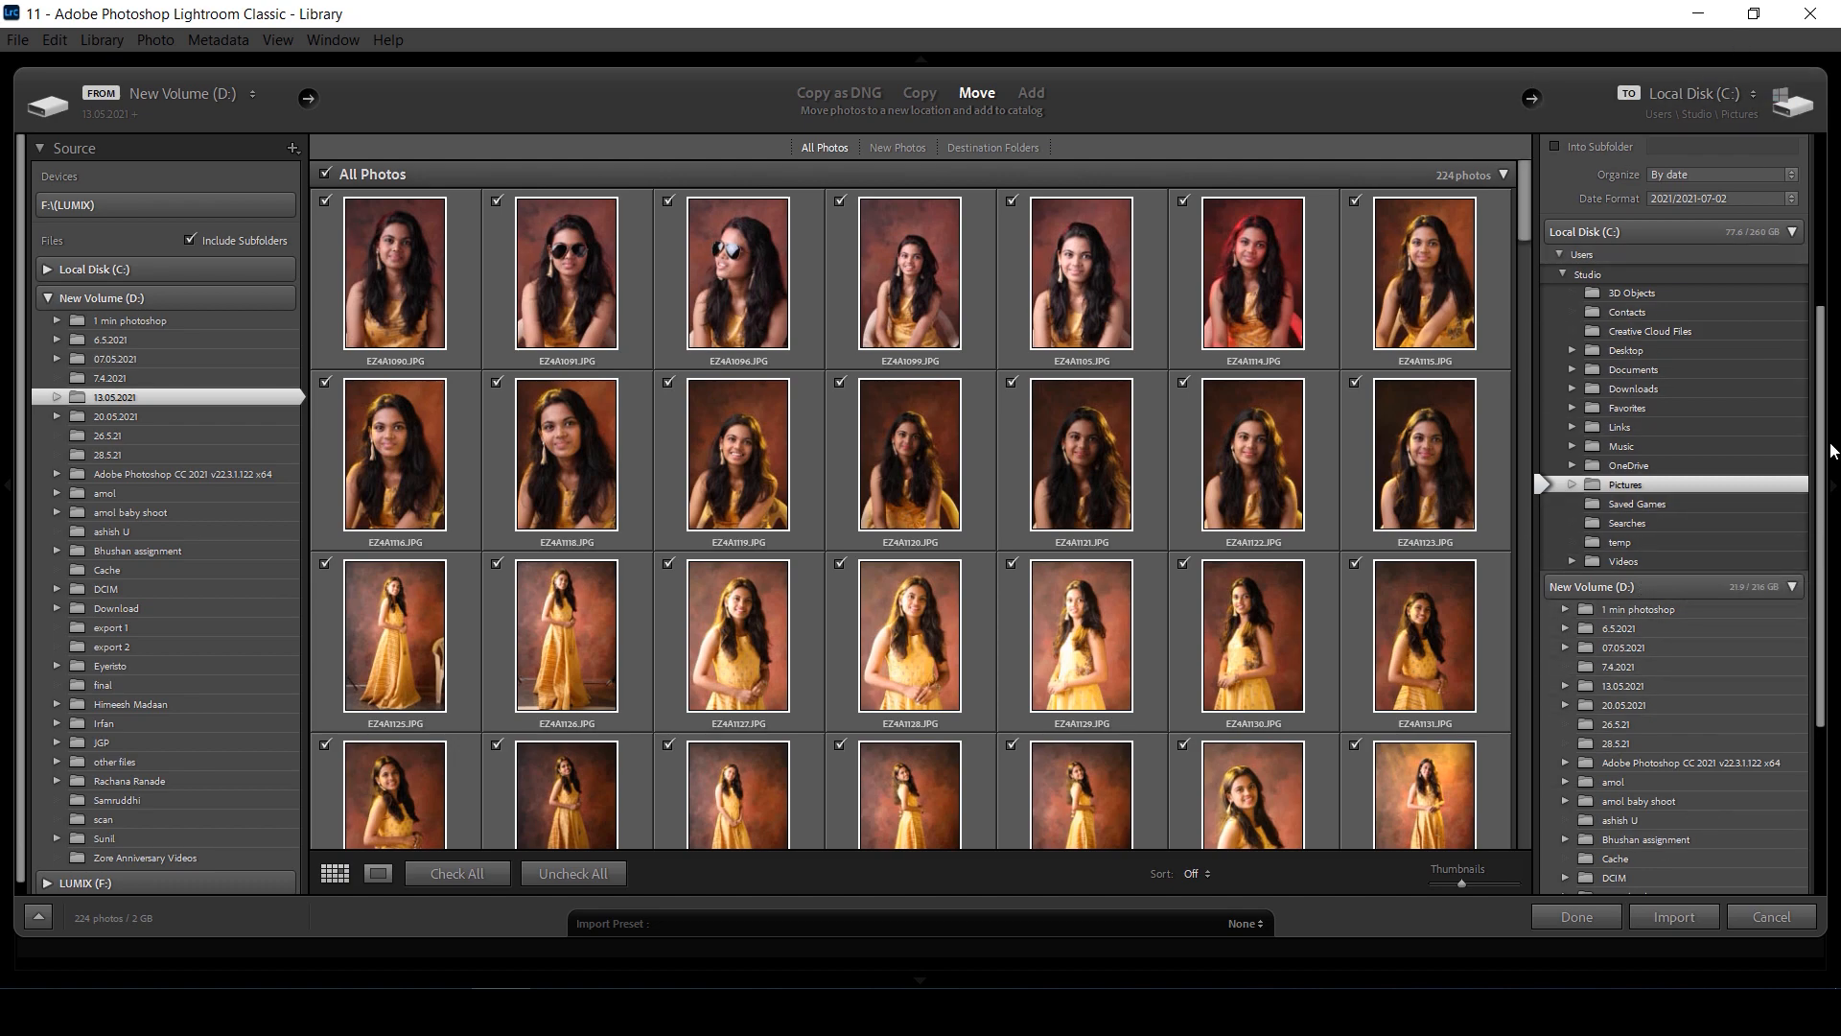
scroll(1568, 263, up, 5)
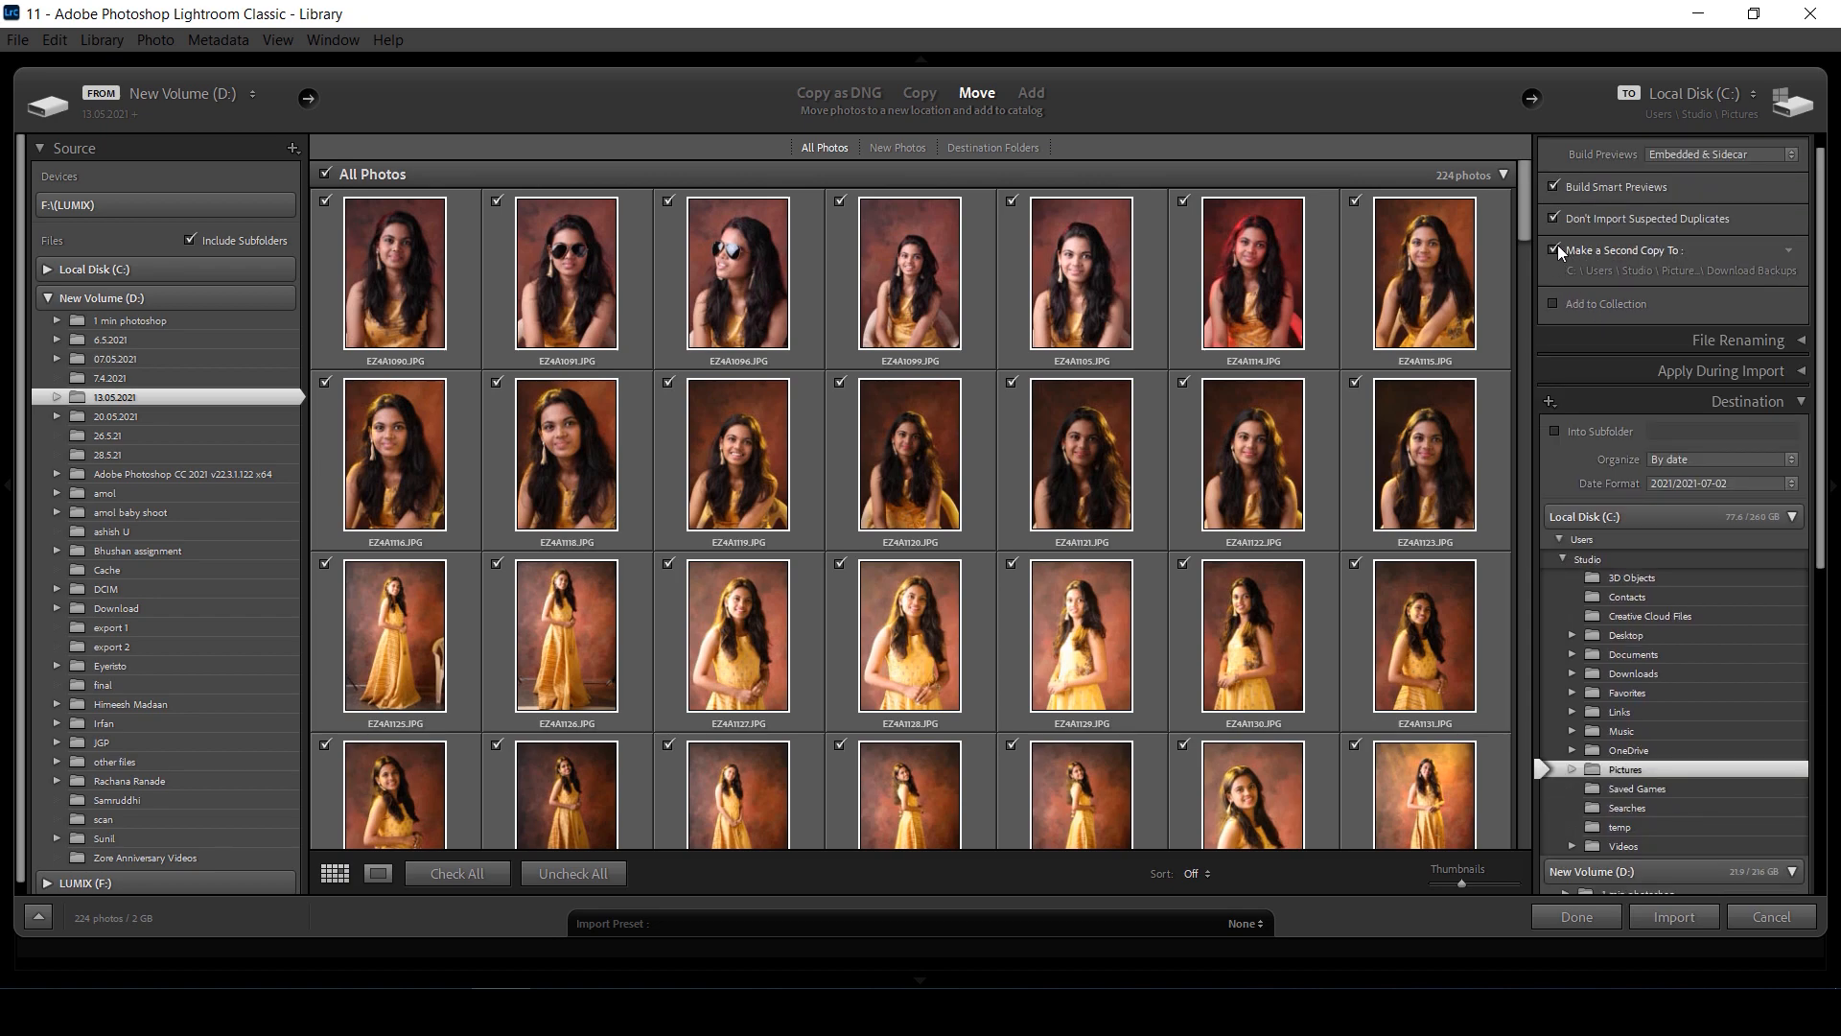
Turn off the second copy option and cancel the import.
click(1555, 248)
click(1770, 917)
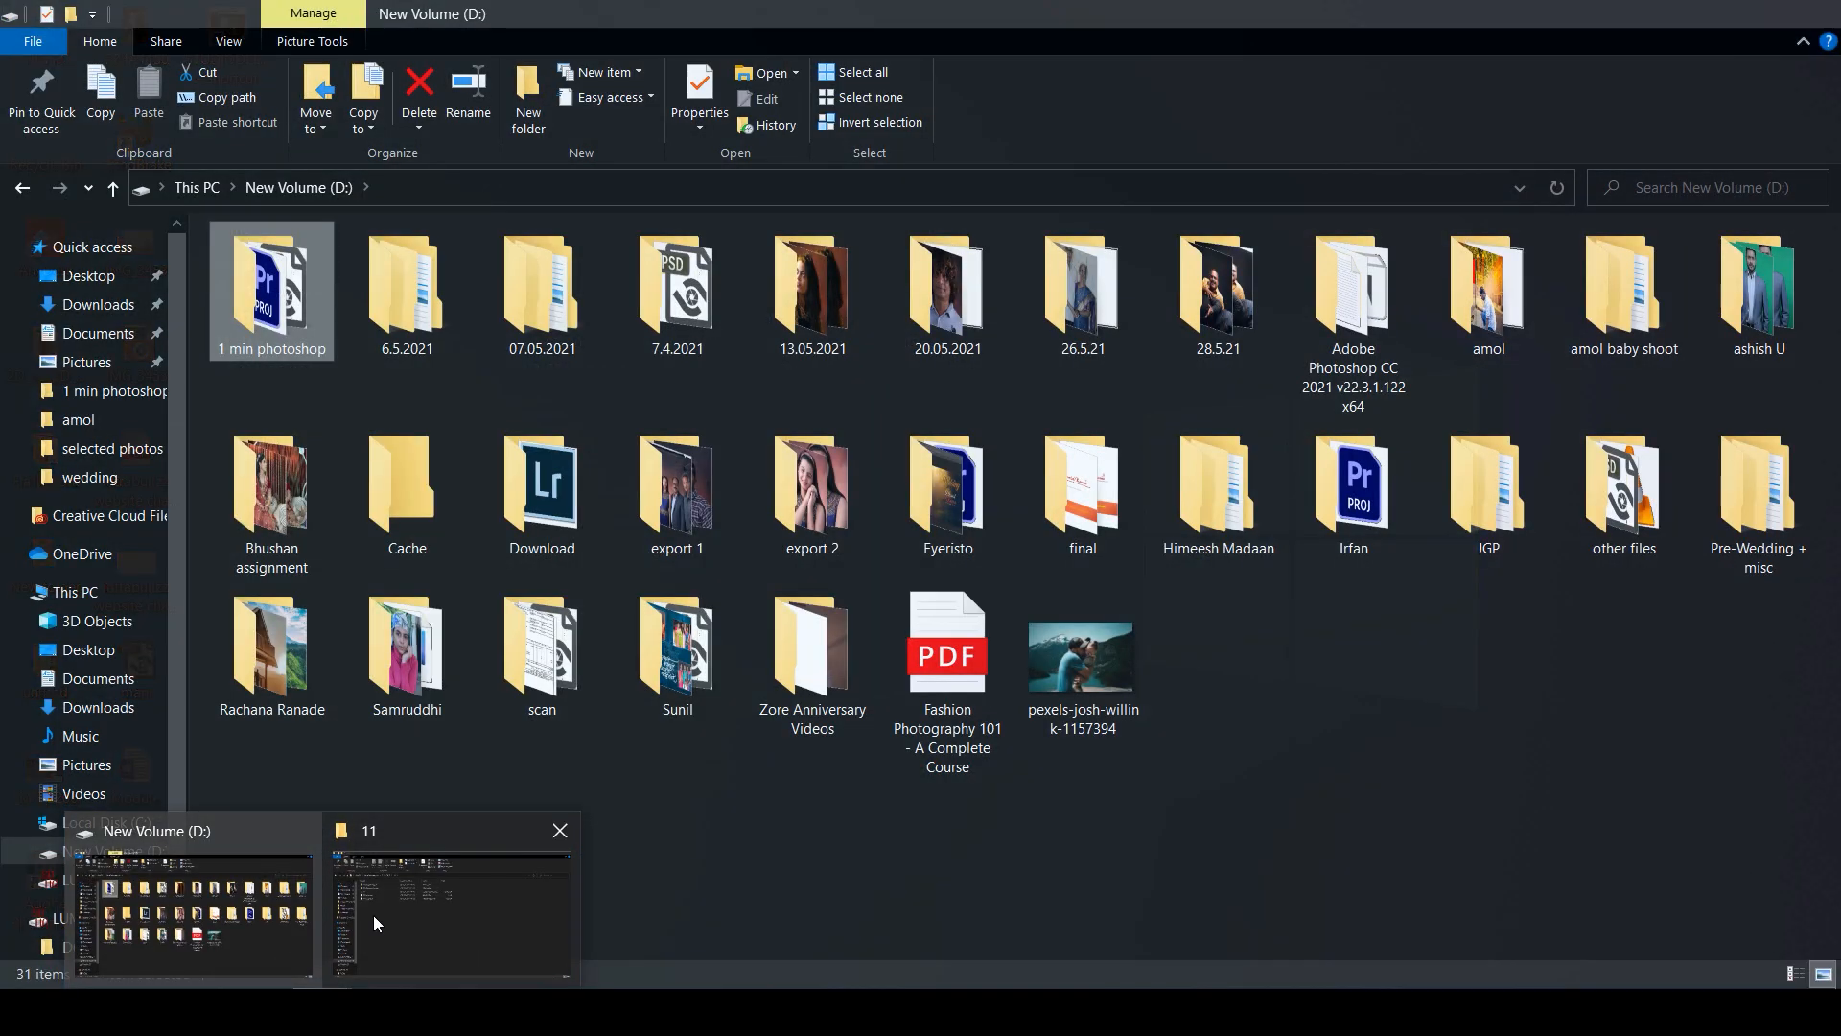
Switch to the 11 folder in File Explorer, go up to 13.05.2021 and shrink the window over Lightroom Classic.
click(374, 922)
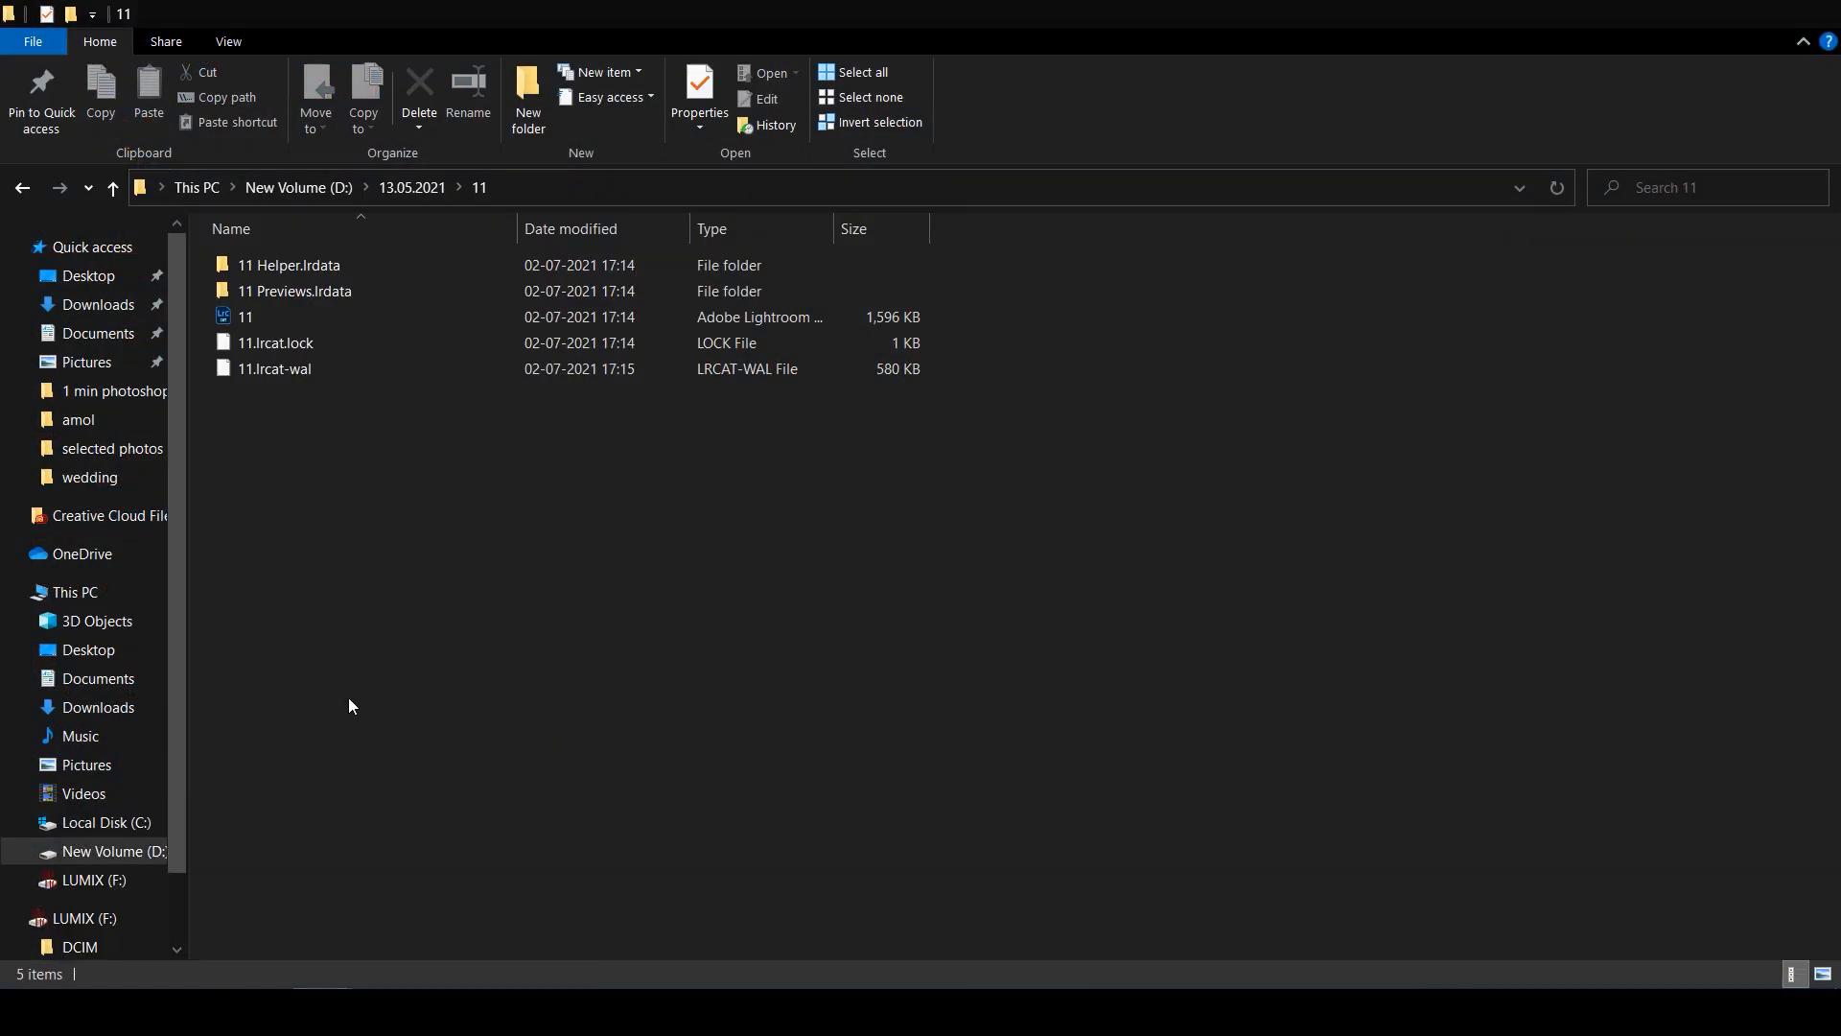
click(111, 188)
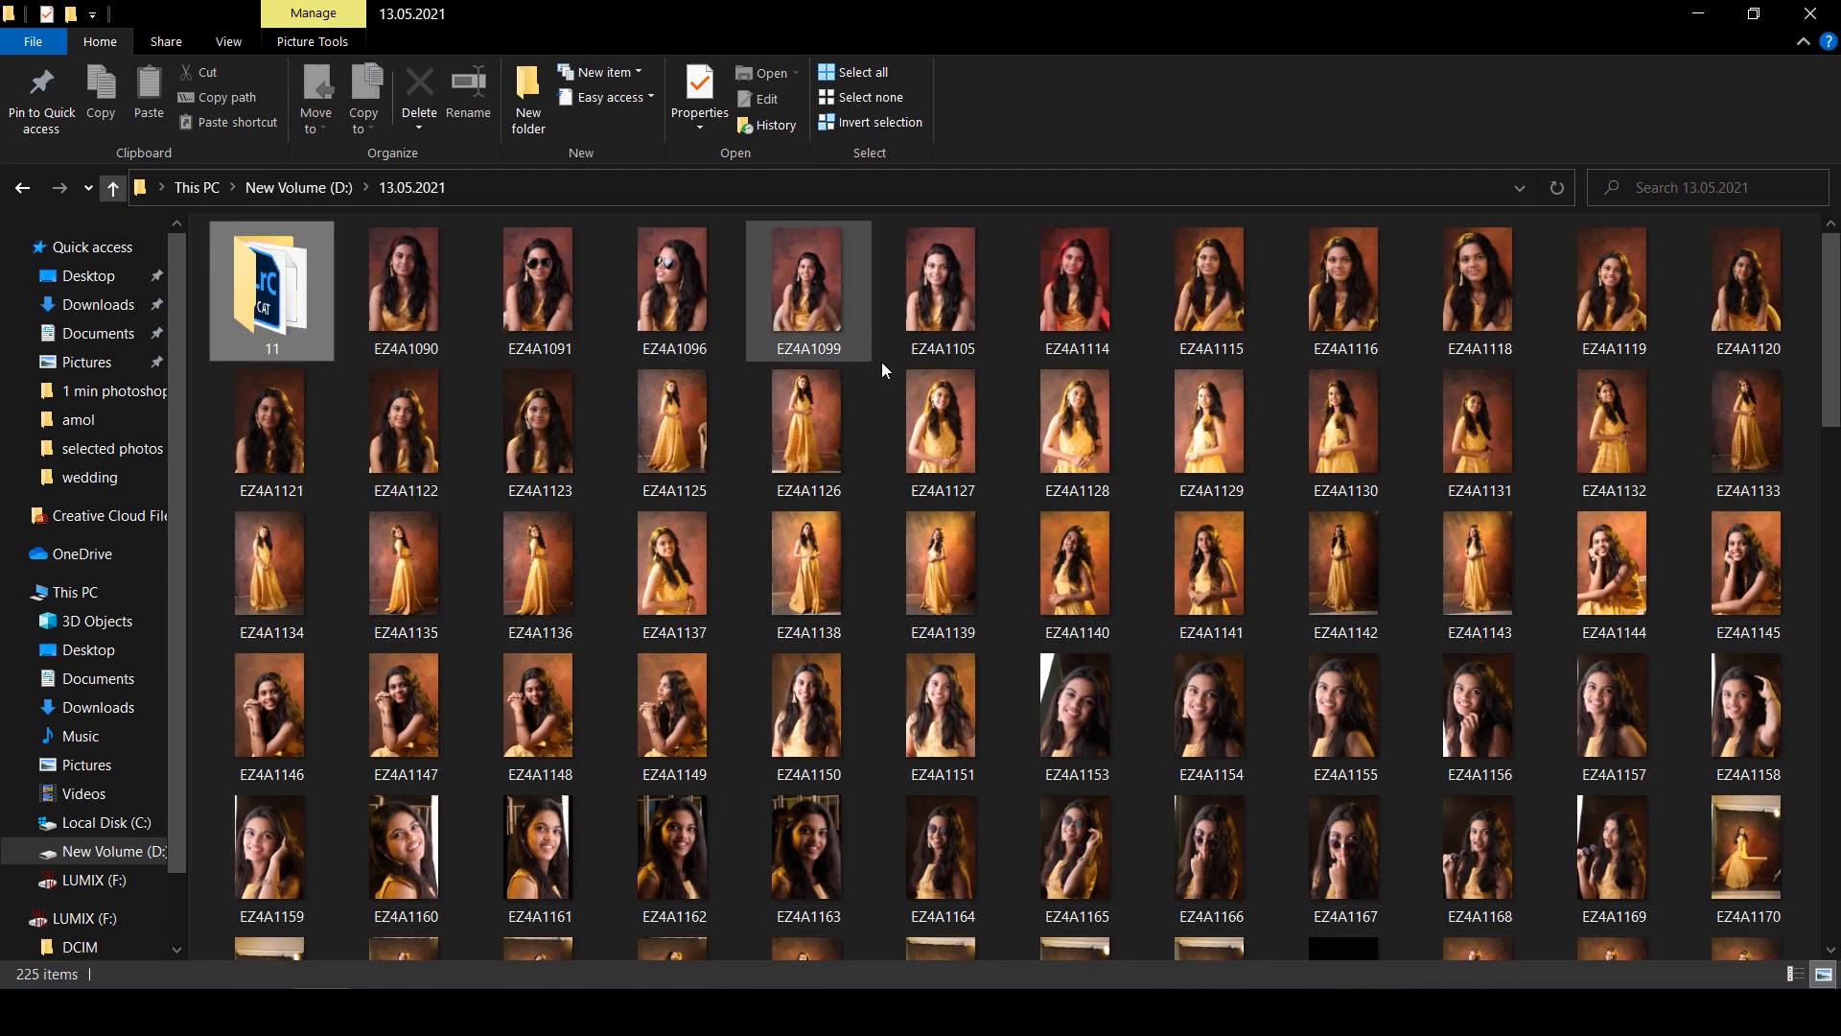
click(1753, 14)
Select all photos in the 13.05.2021 folder from EZ4A1090 to the last one, and minimise the File Explorer window.
click(805, 527)
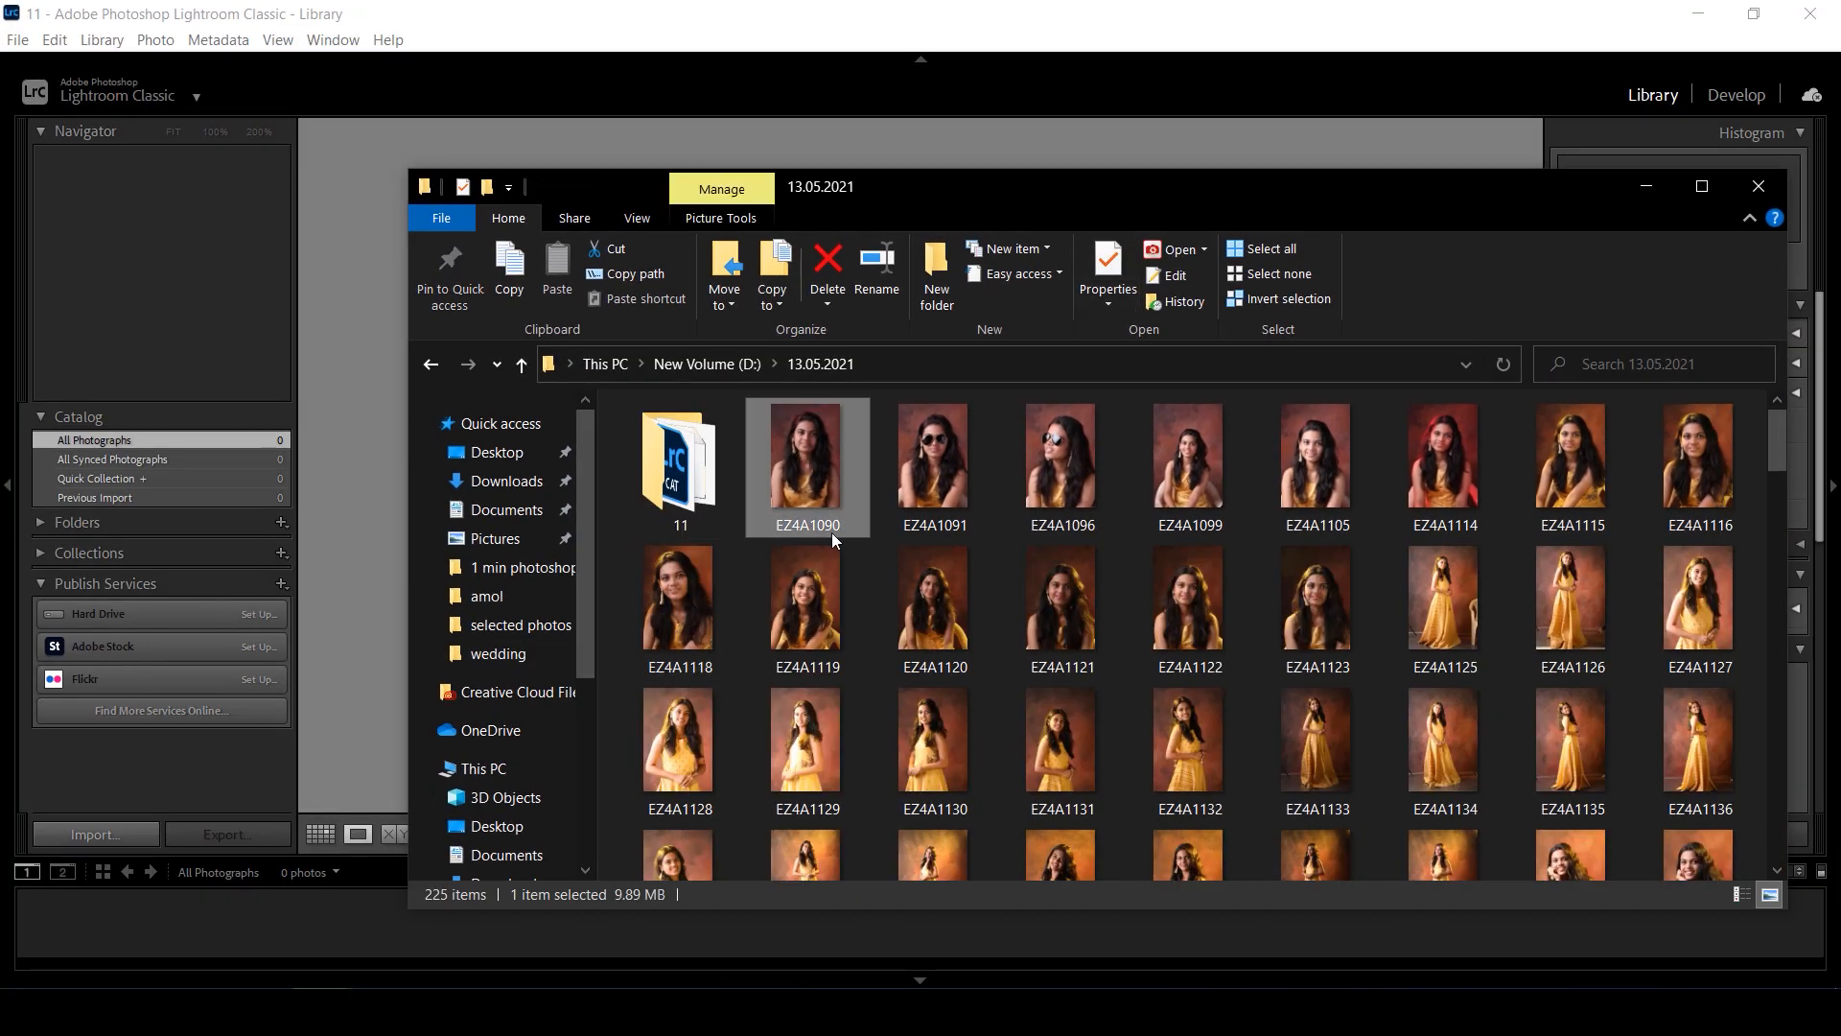
scroll(1016, 699, down, 10)
scroll(1016, 699, down, 15)
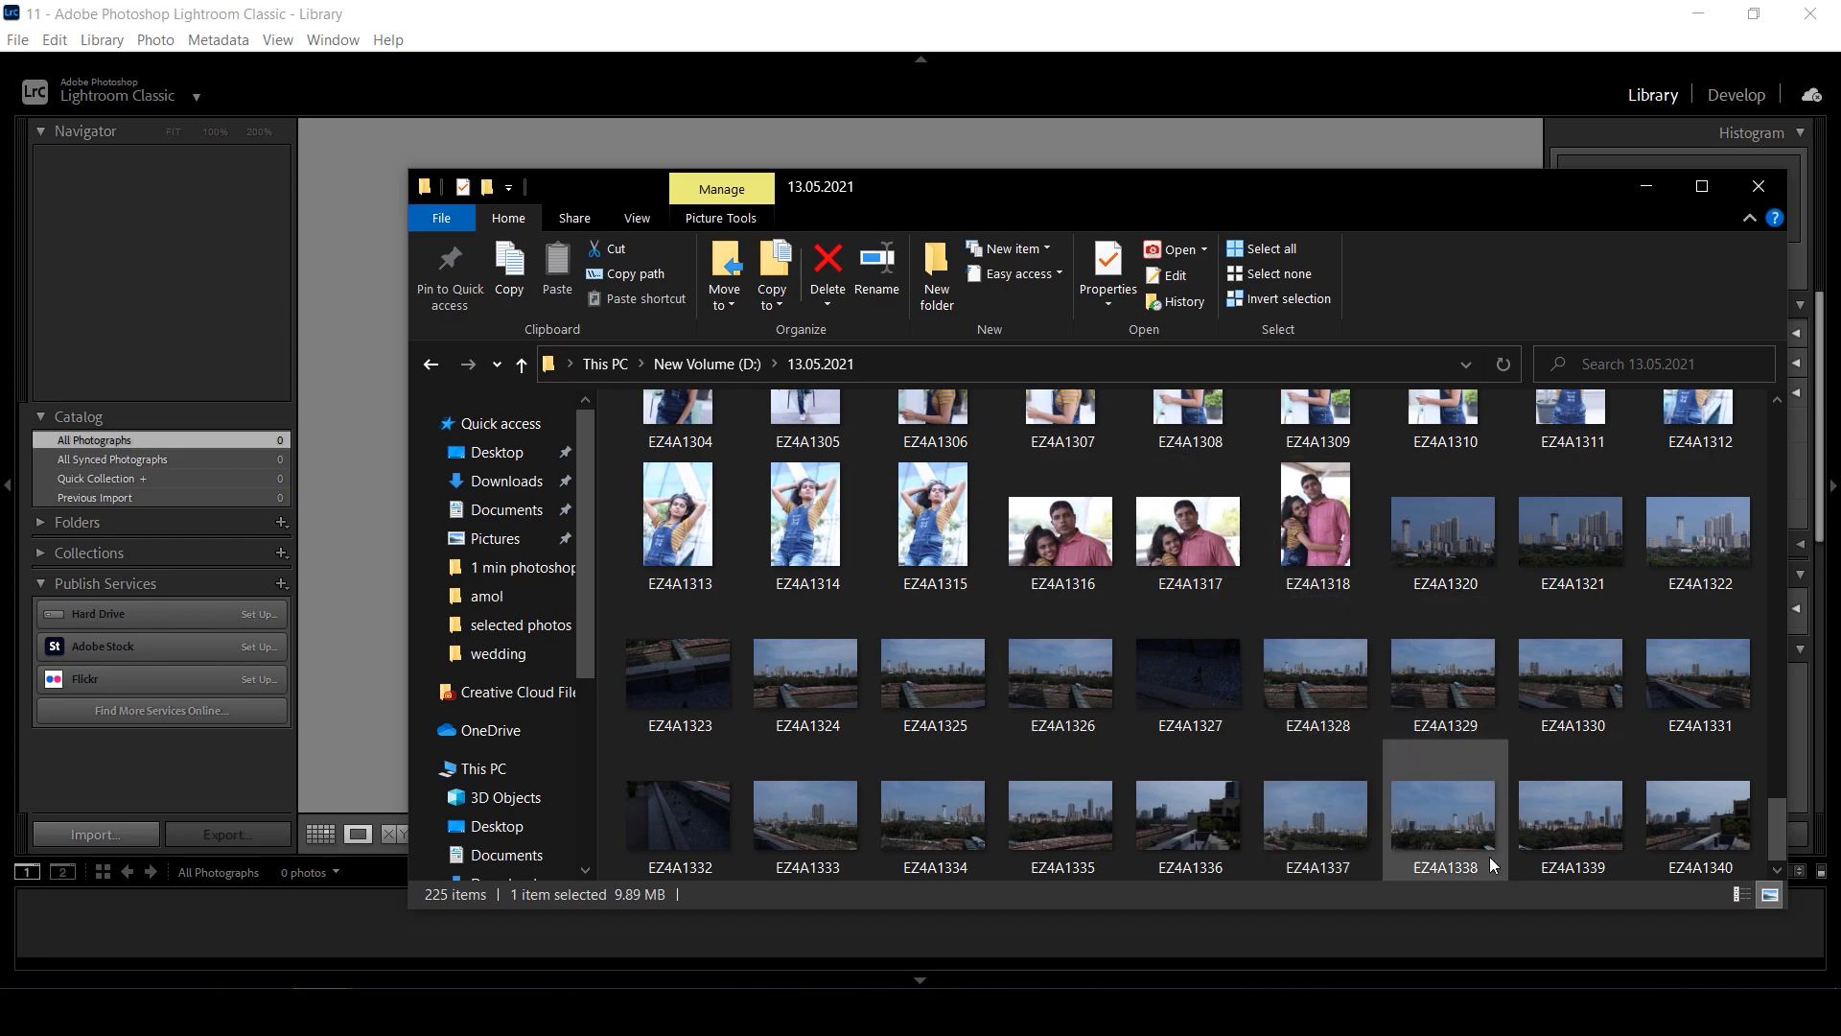
key(ctrl+a)
drag(757, 483, 837, 512)
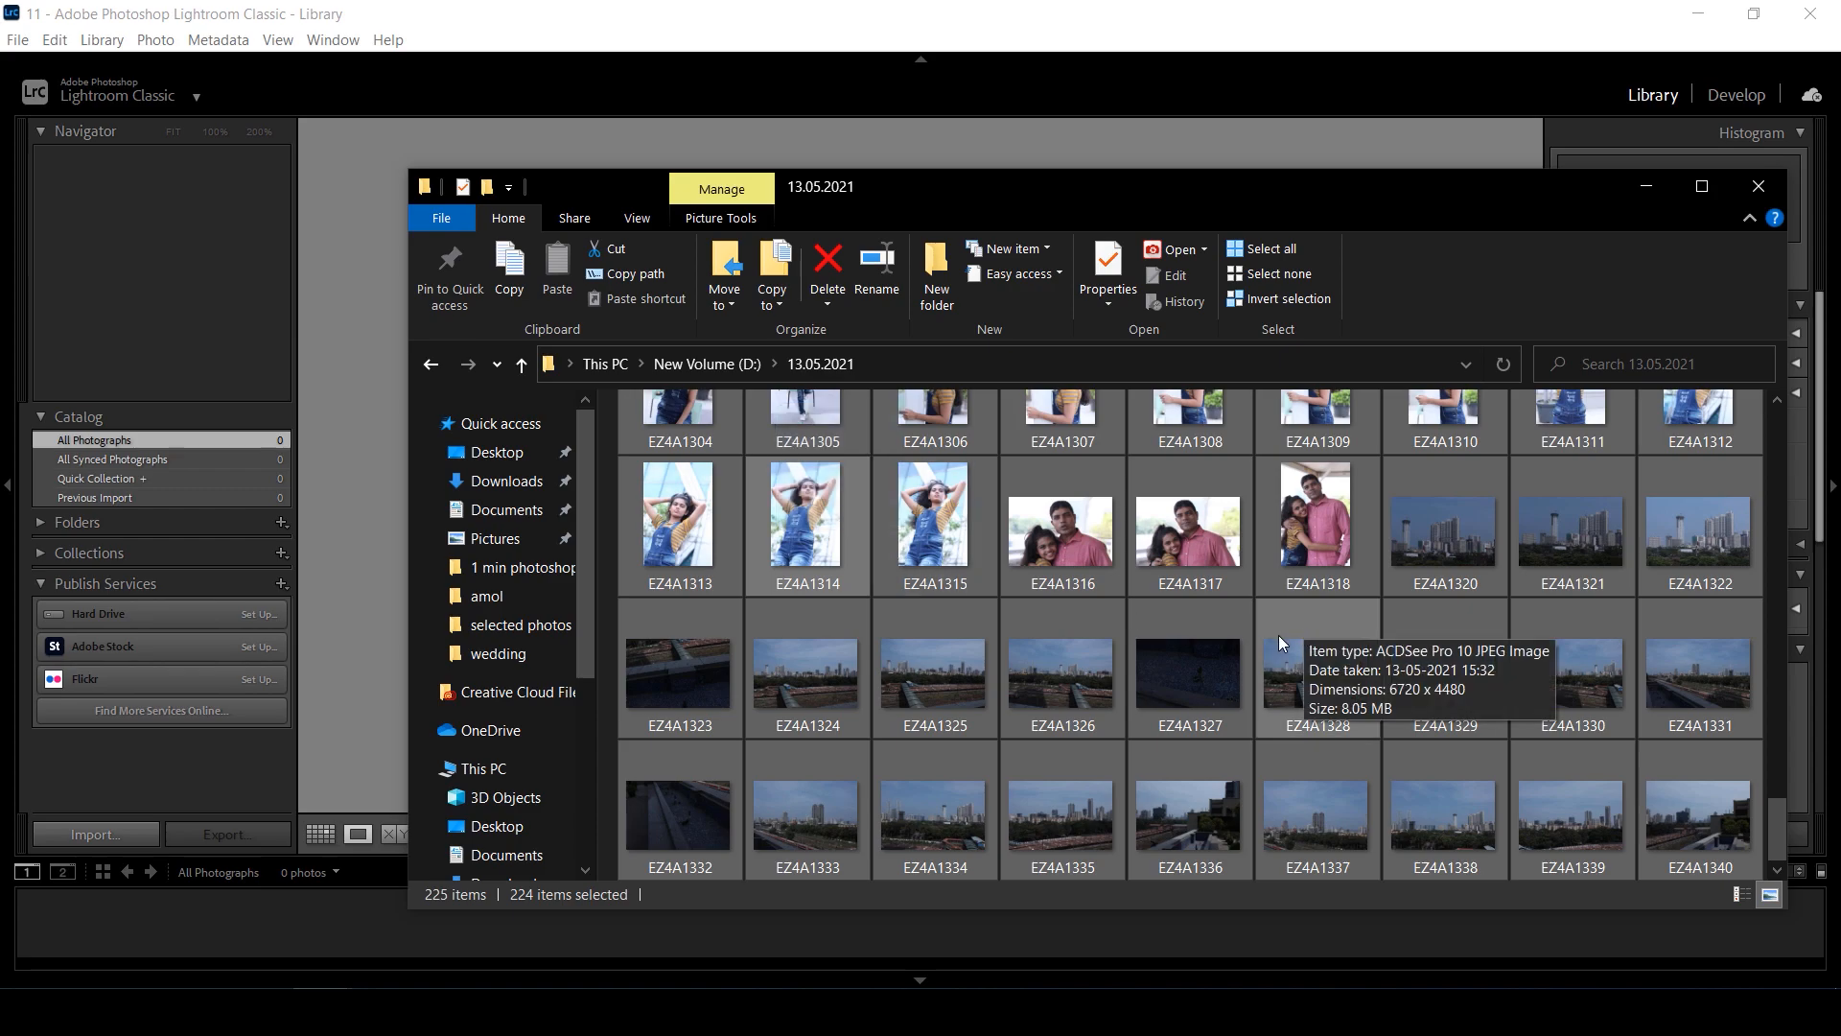
click(1655, 186)
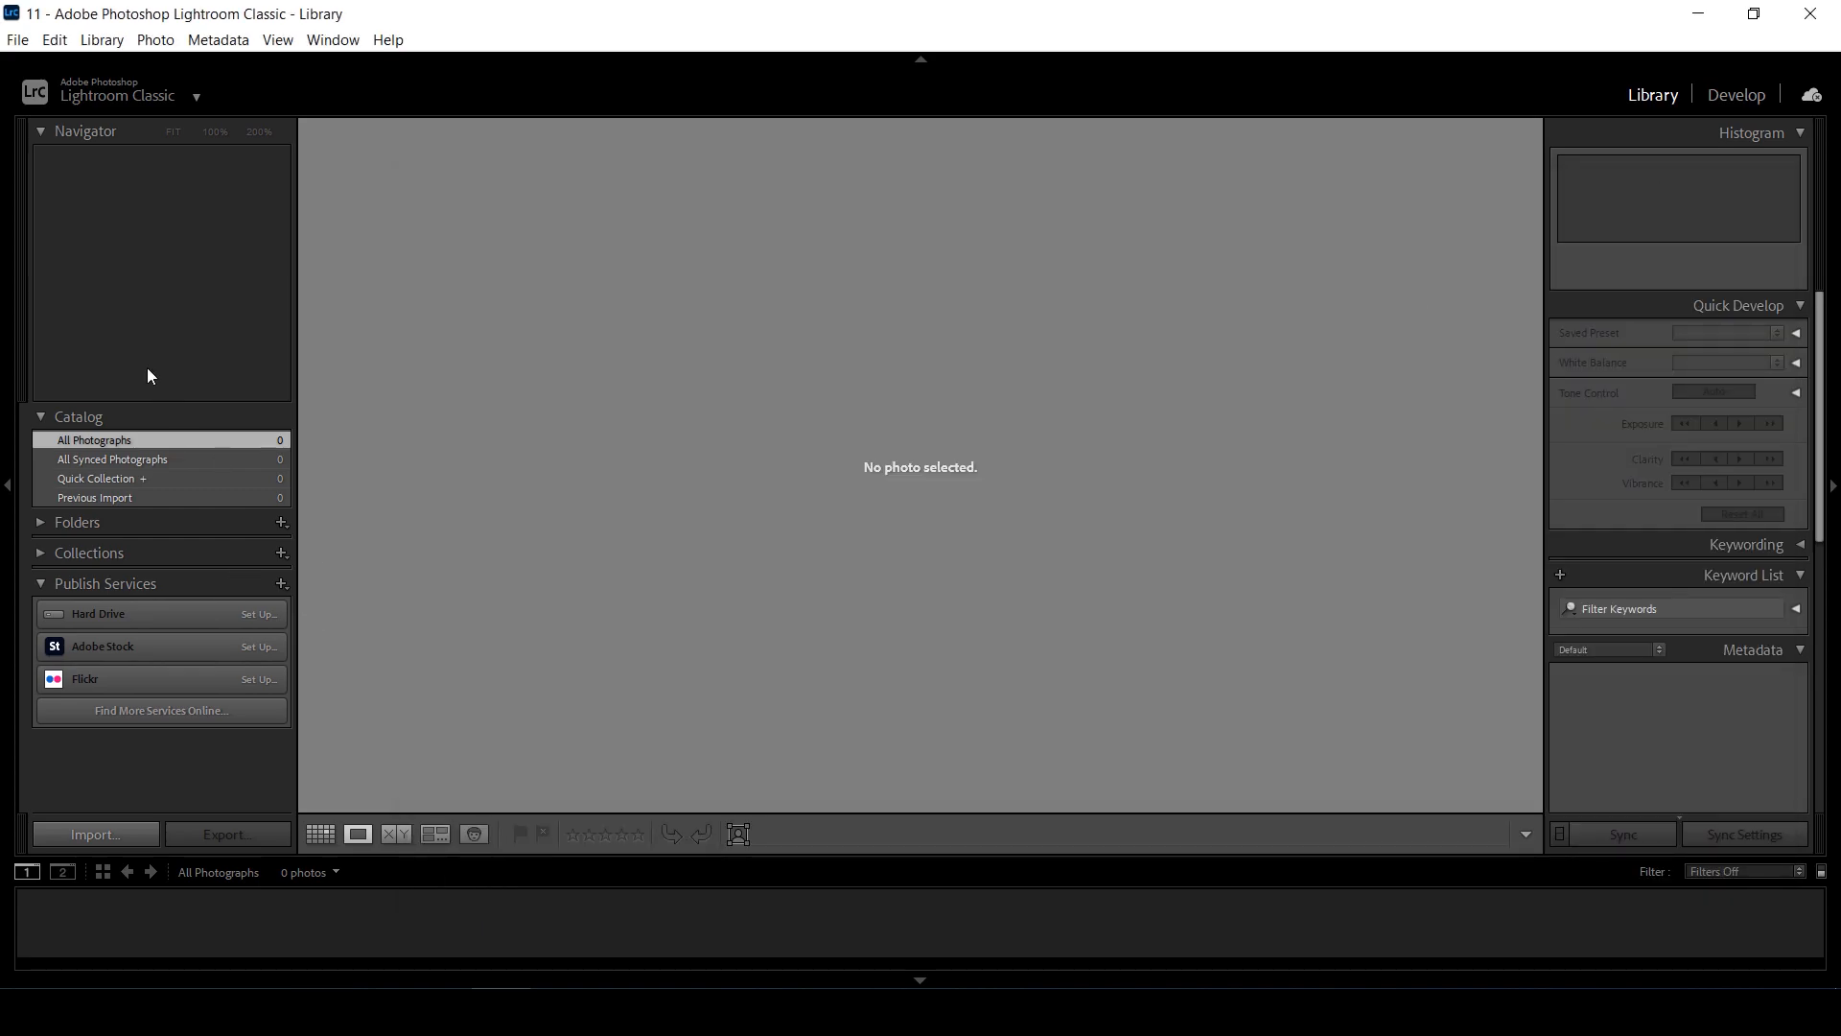
Start a new photo import in Lightroom Classic with the 13.05.2021 folder on New Volume (D:) as source.
click(18, 42)
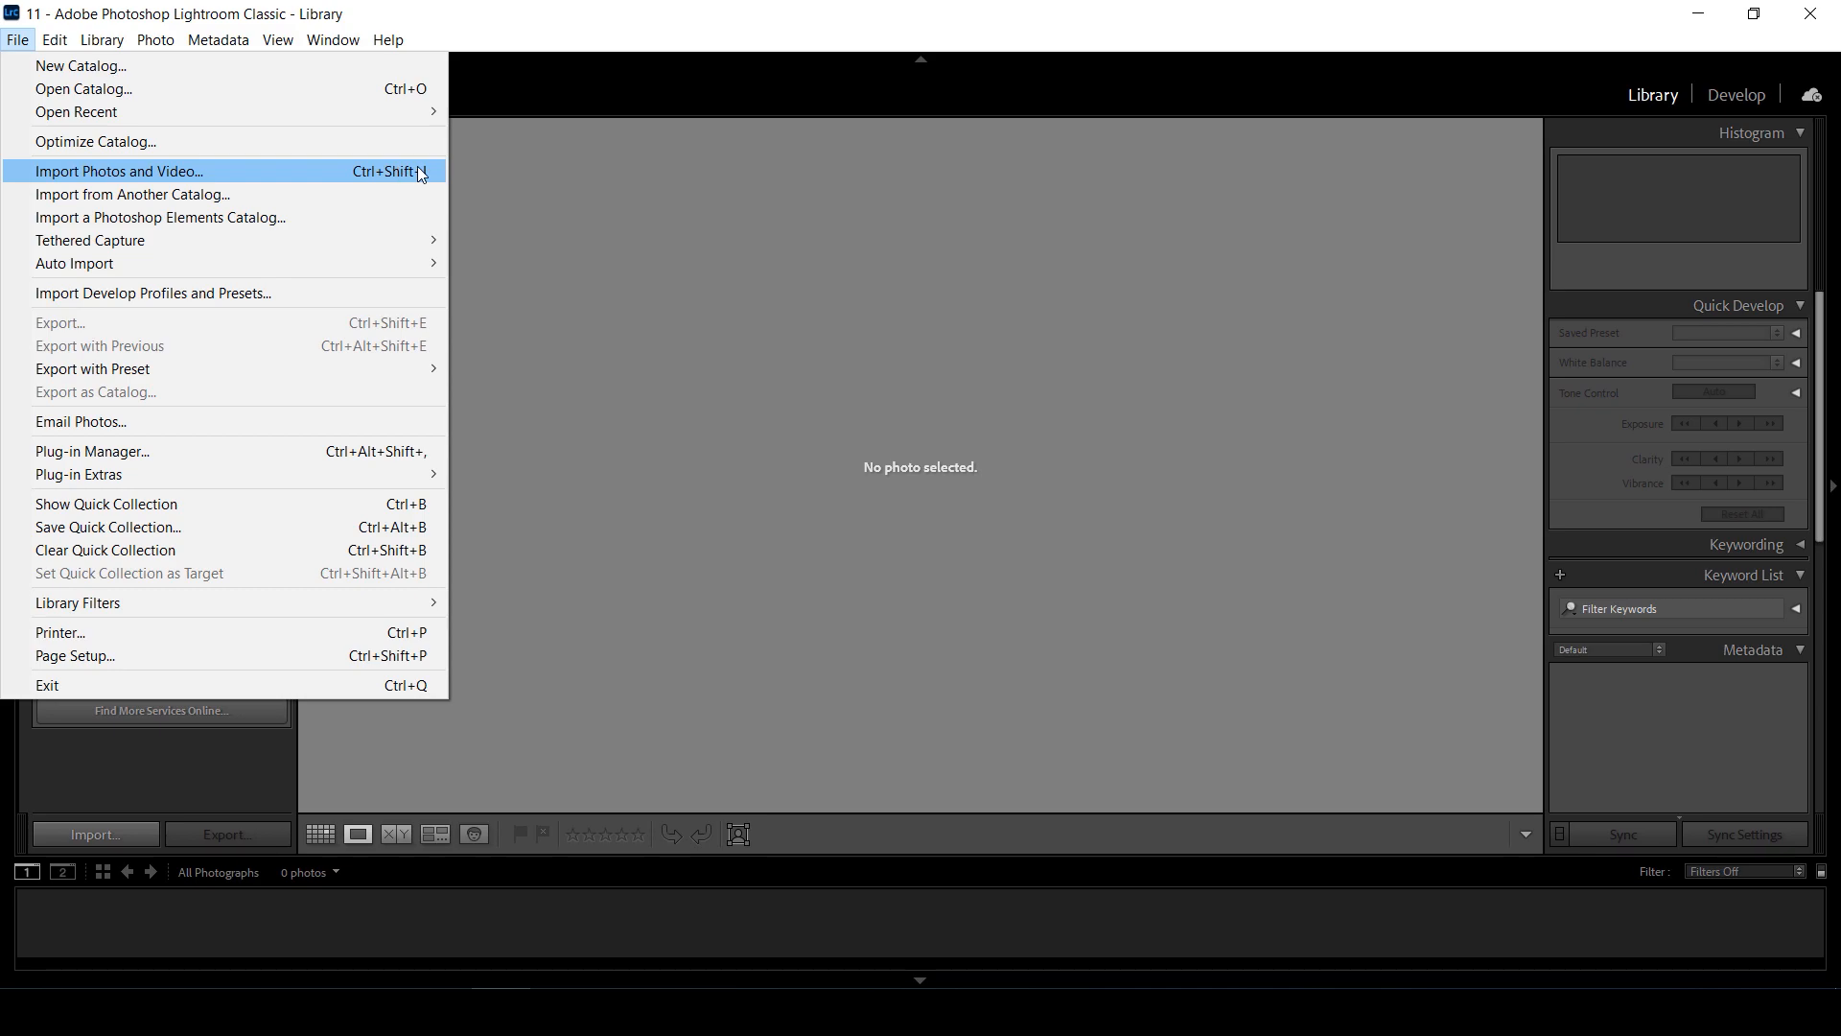
click(658, 218)
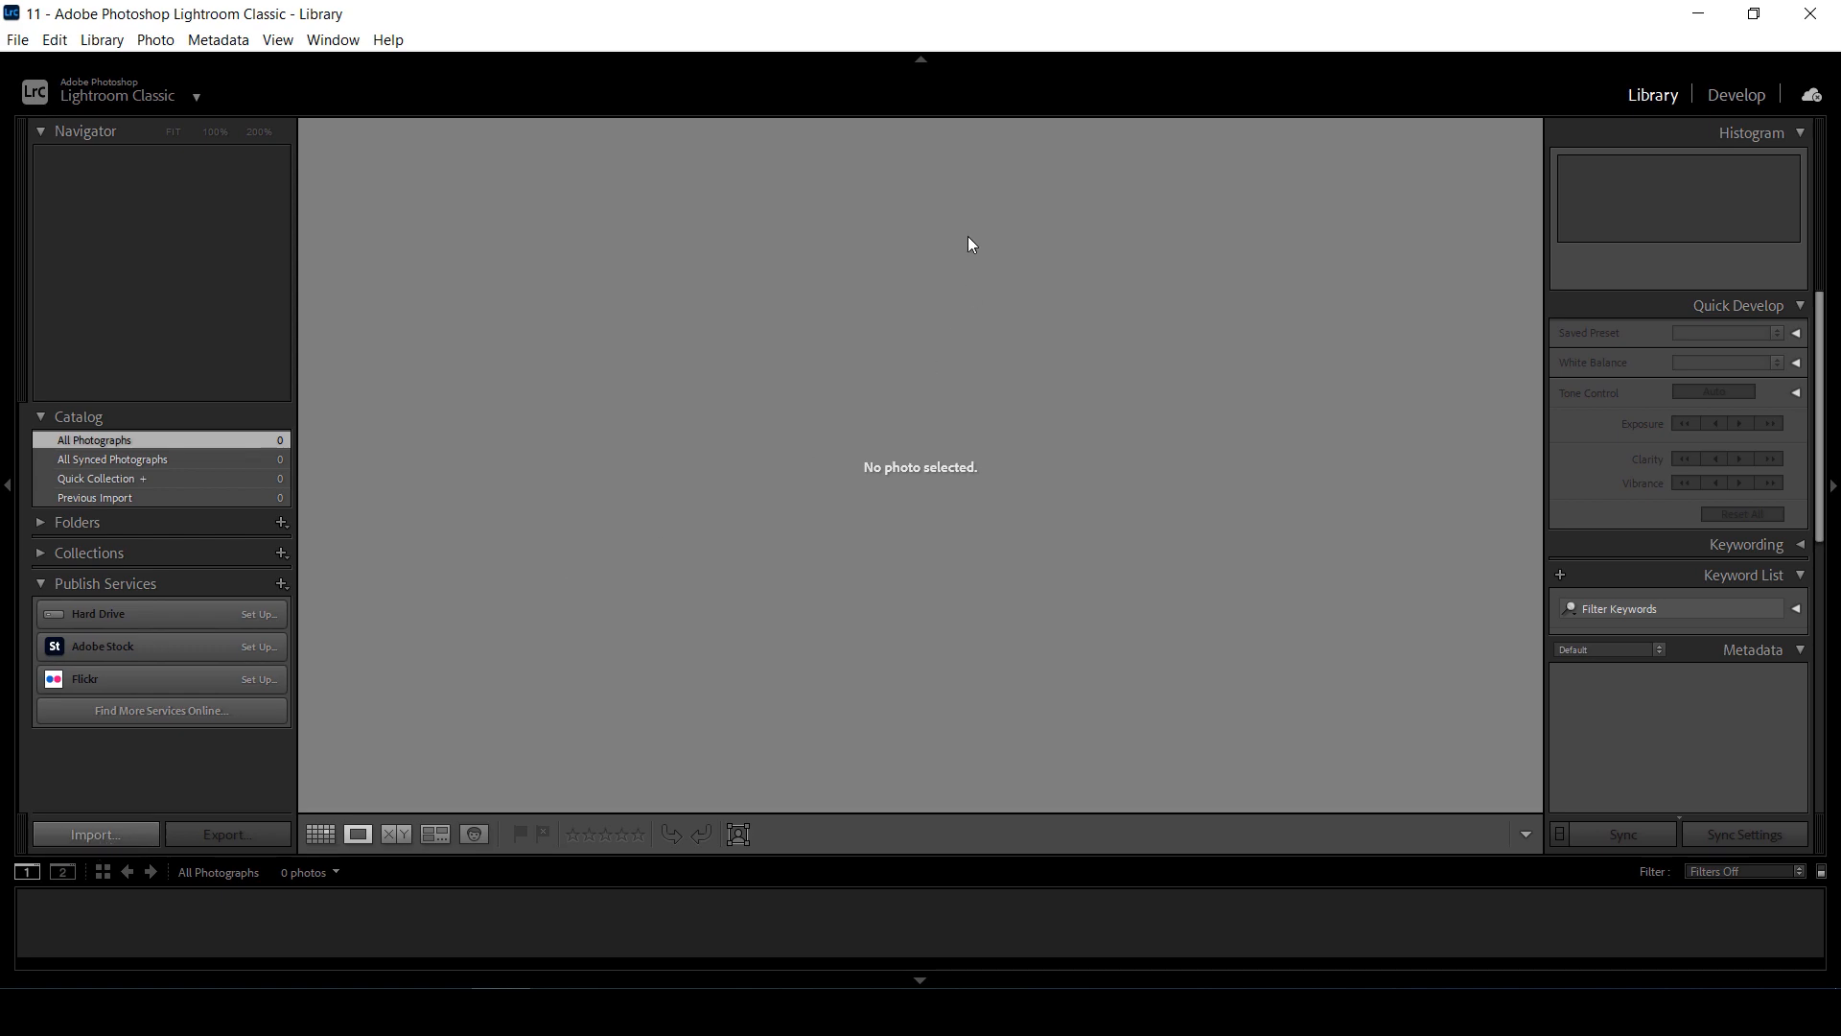
key(ctrl+shift+i)
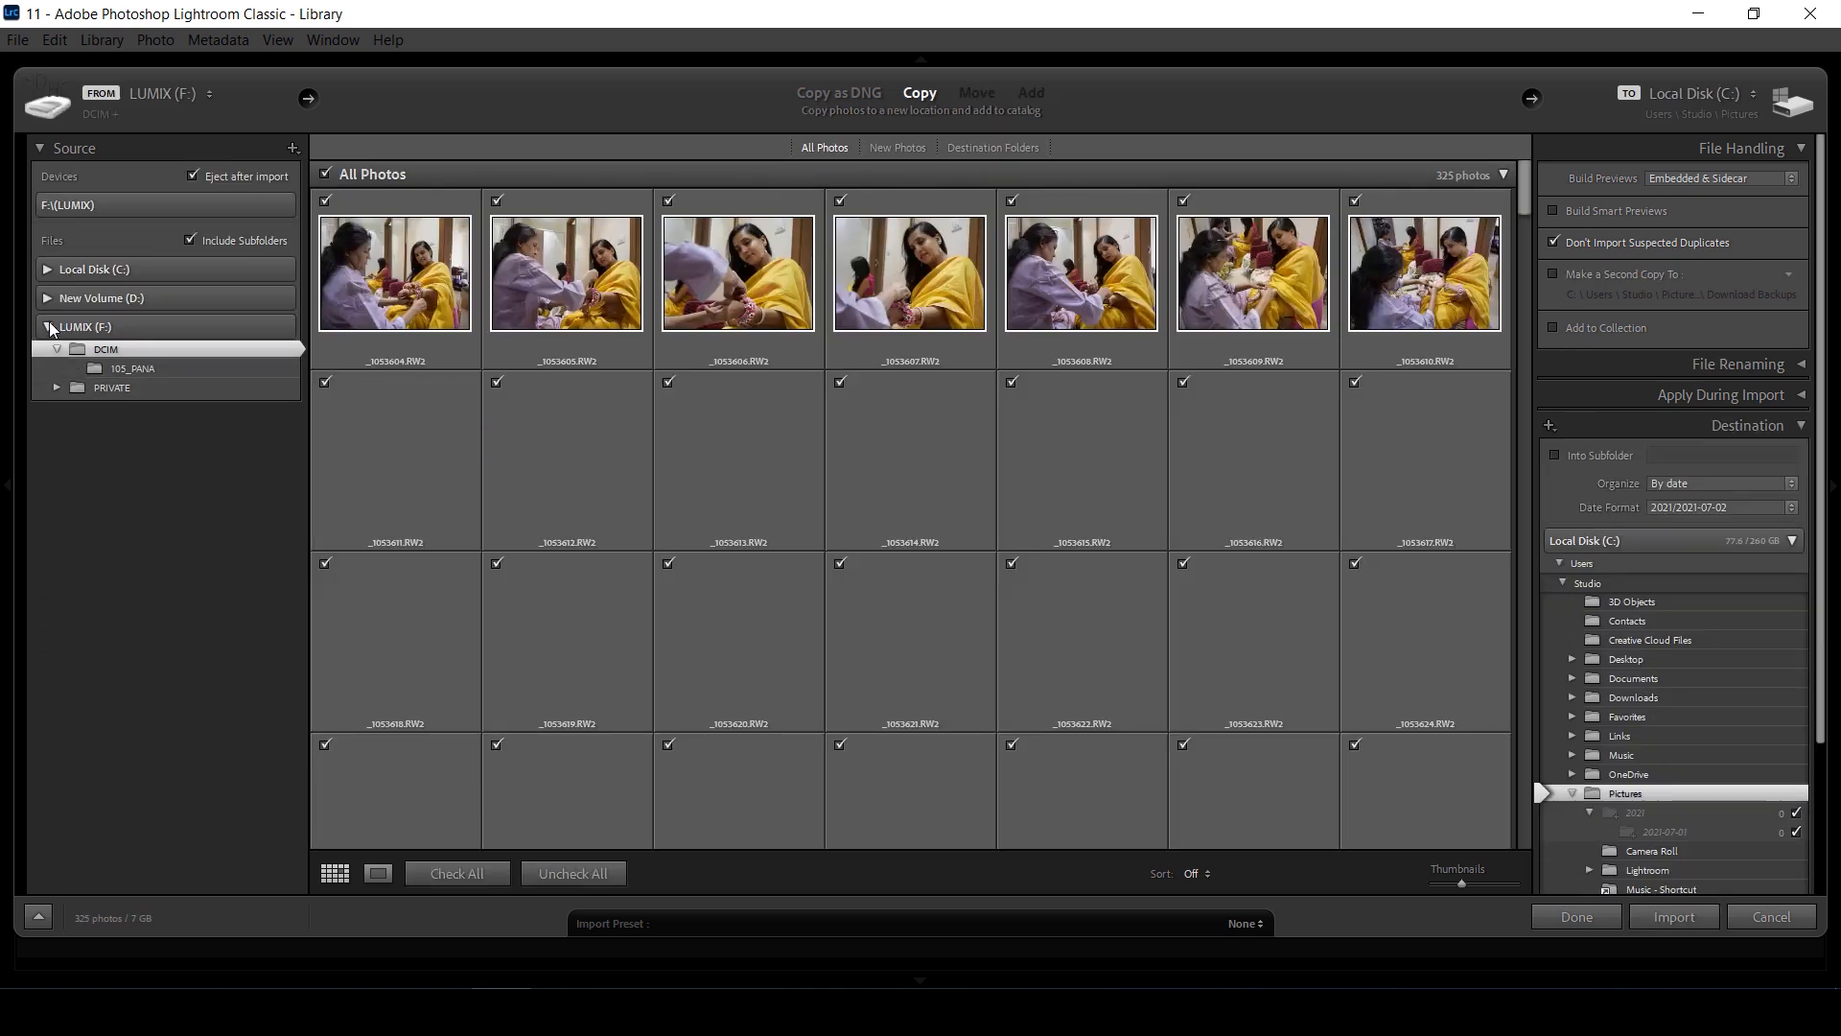
click(49, 323)
click(45, 299)
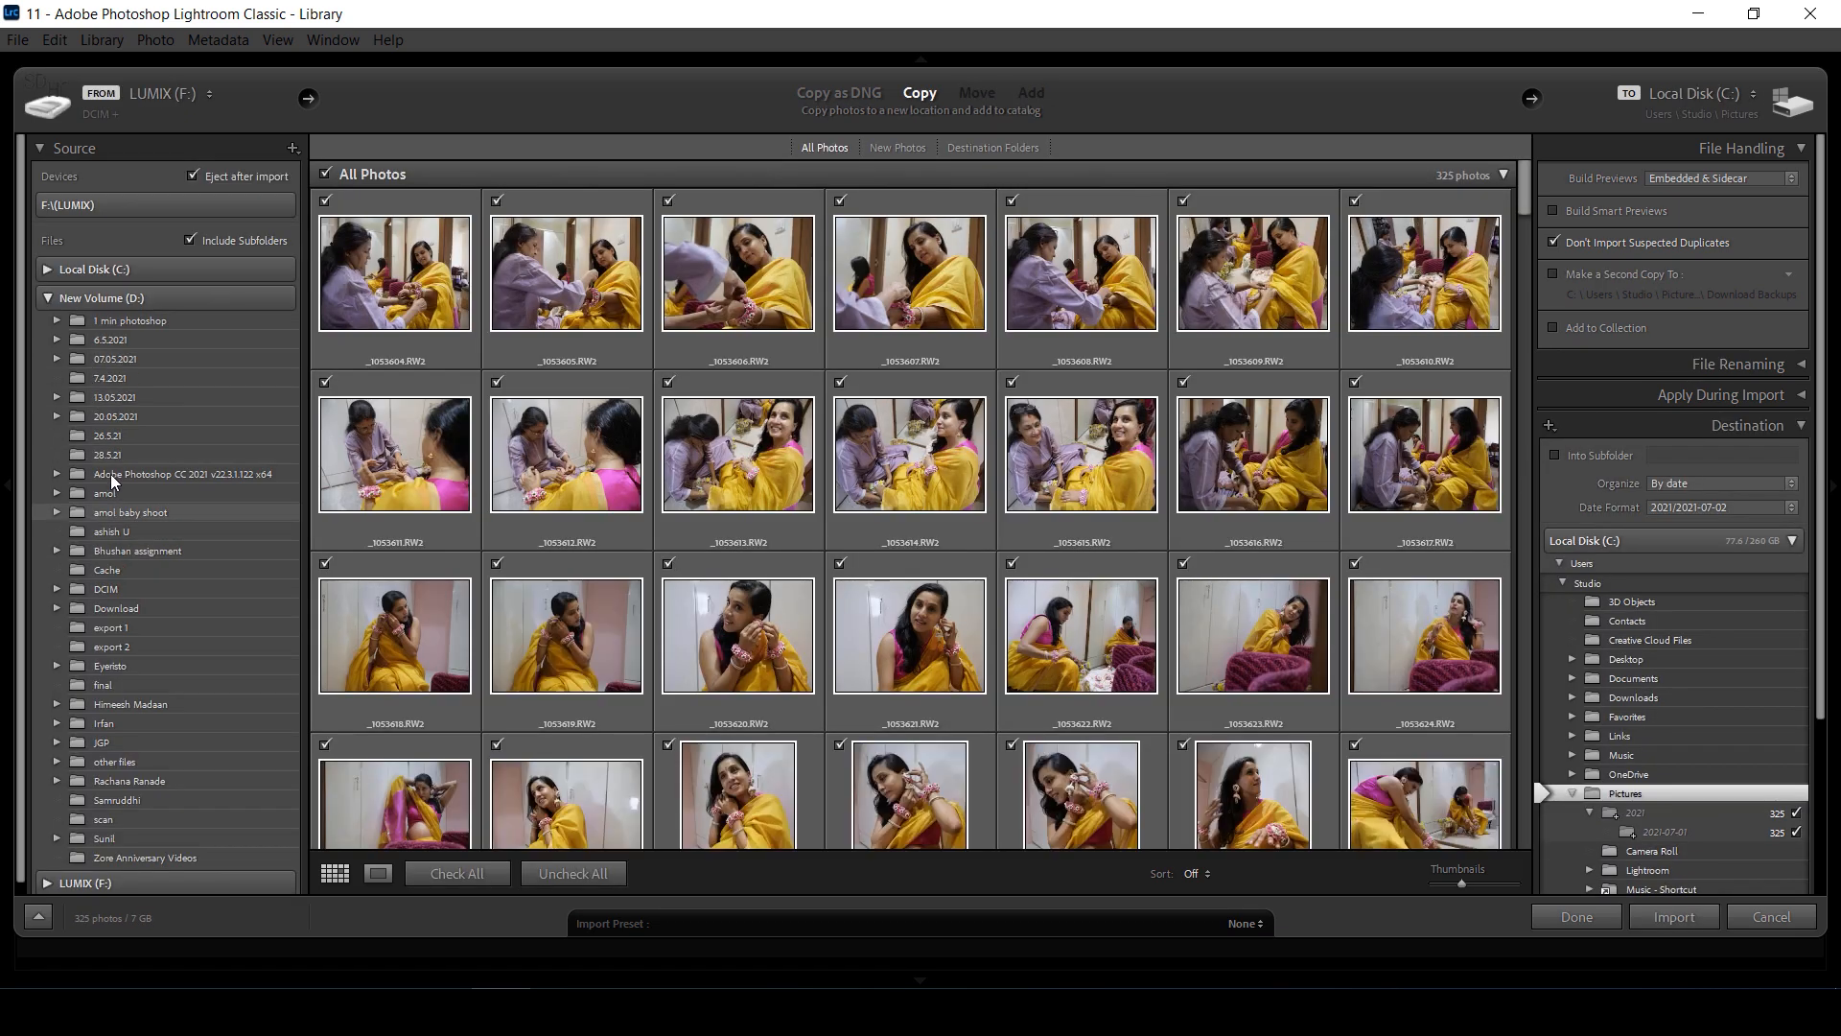
click(107, 404)
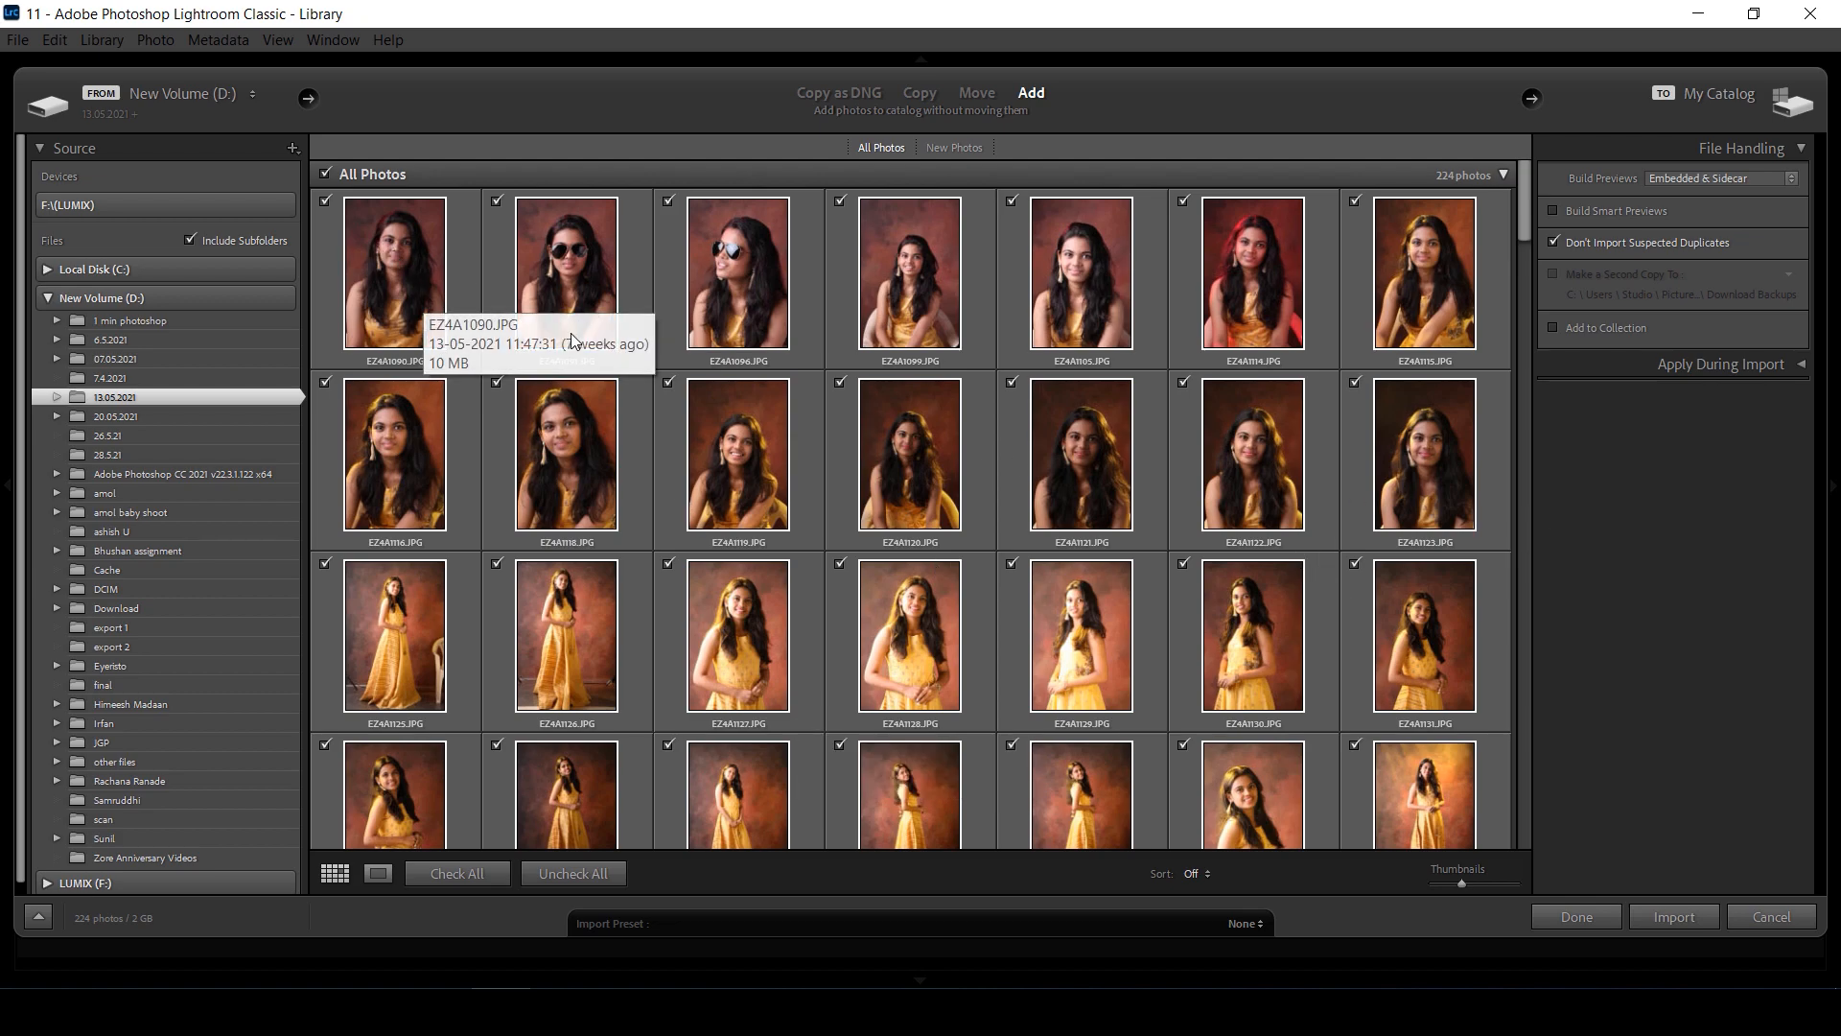
Uncheck all photos and mark only EZ4A1090, EZ4A1096, EZ4A1099, EZ4A1105 and EZ4A1118 for import.
click(573, 871)
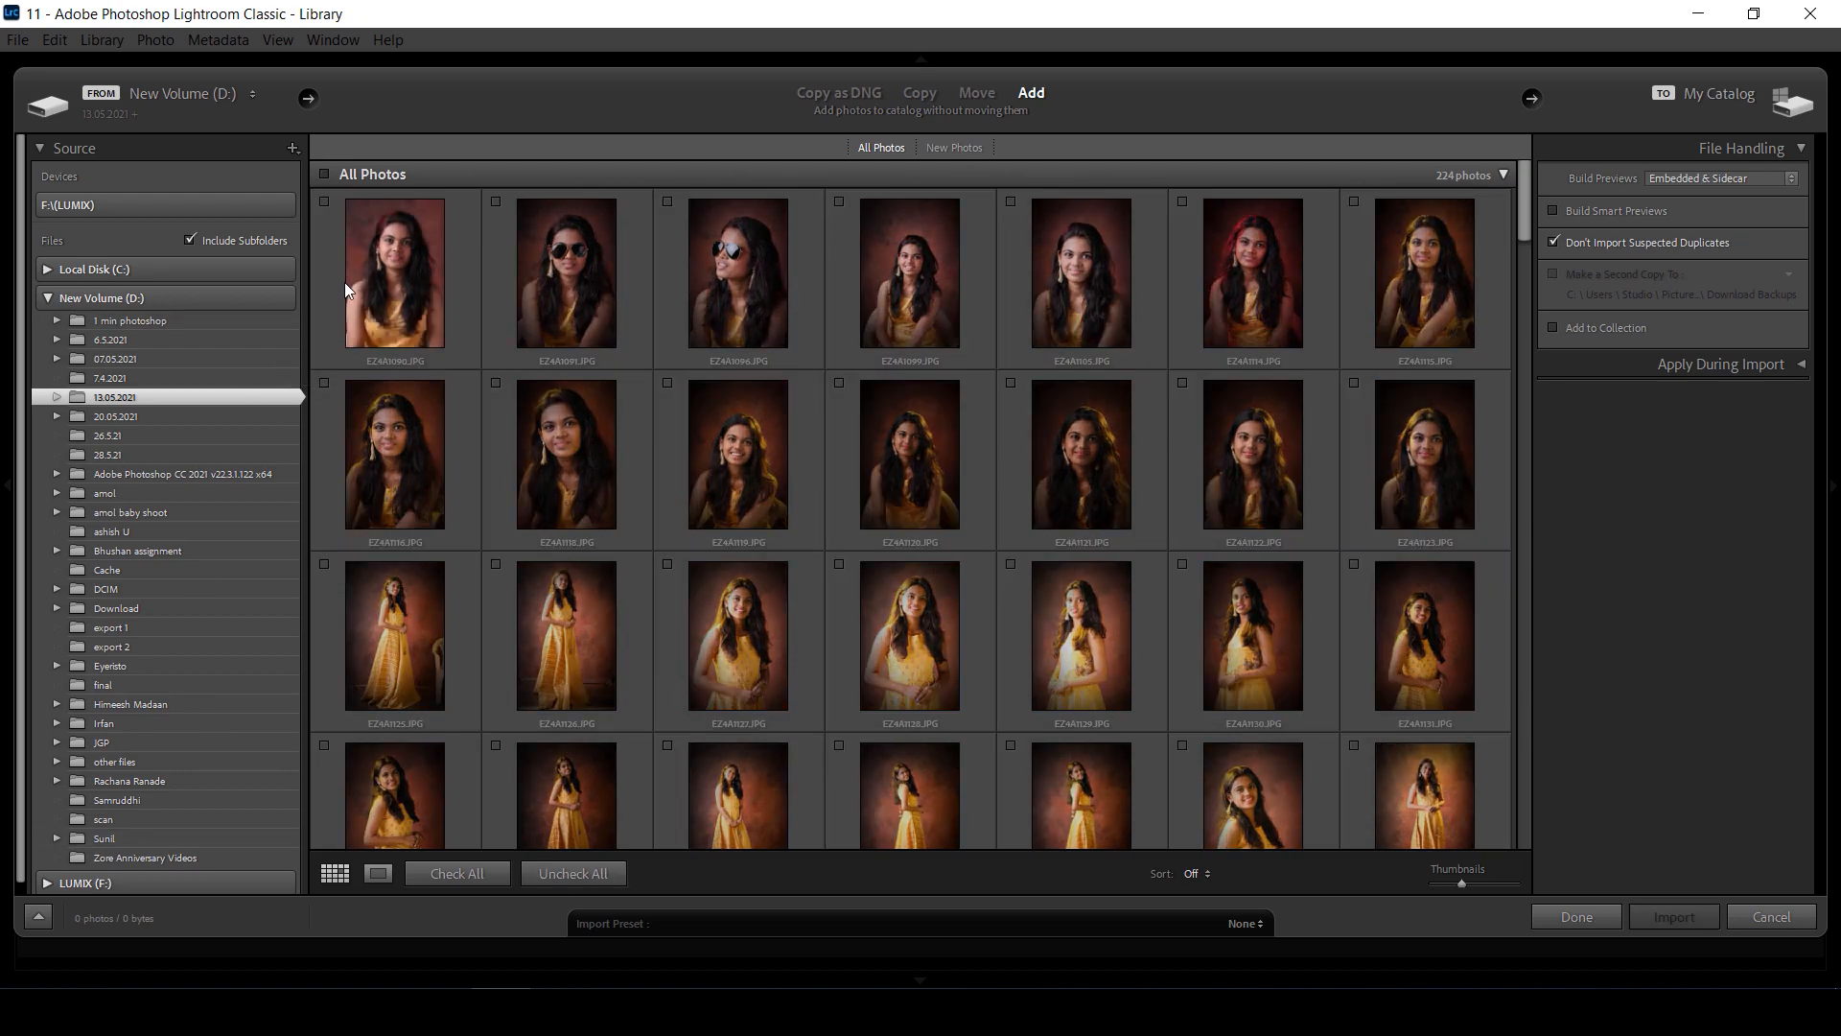
click(325, 202)
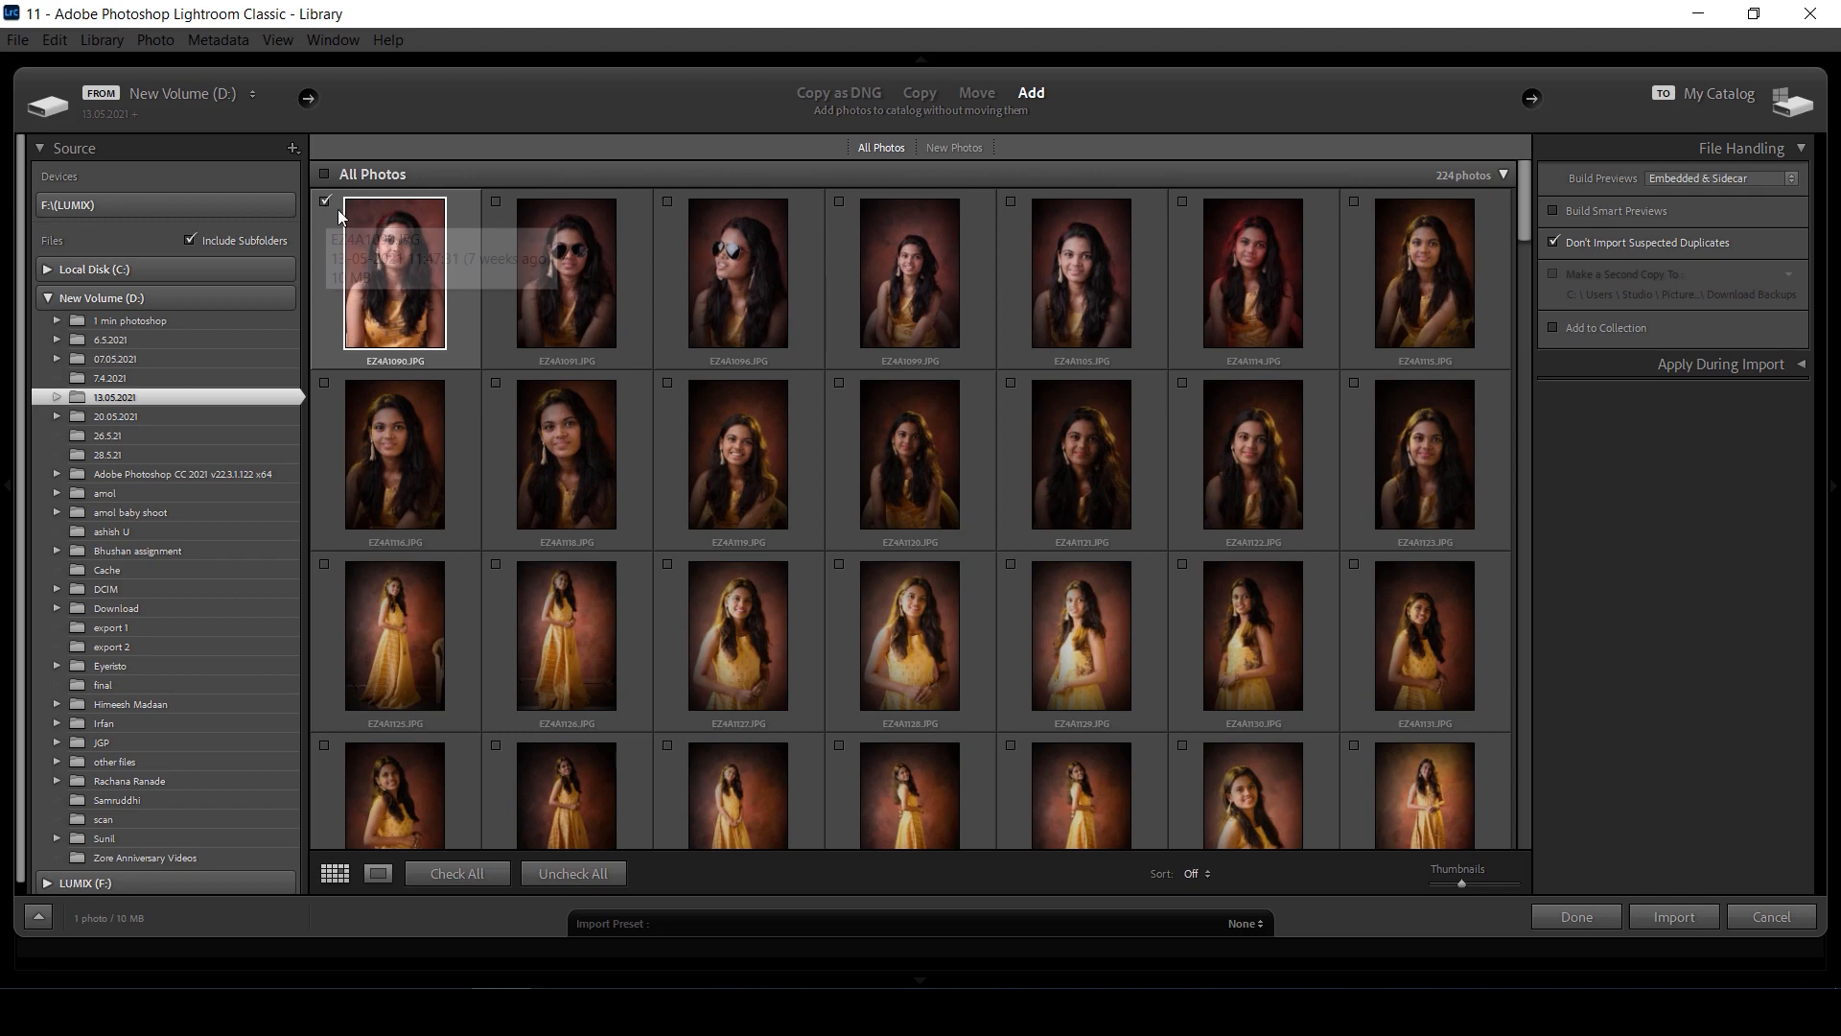
click(669, 203)
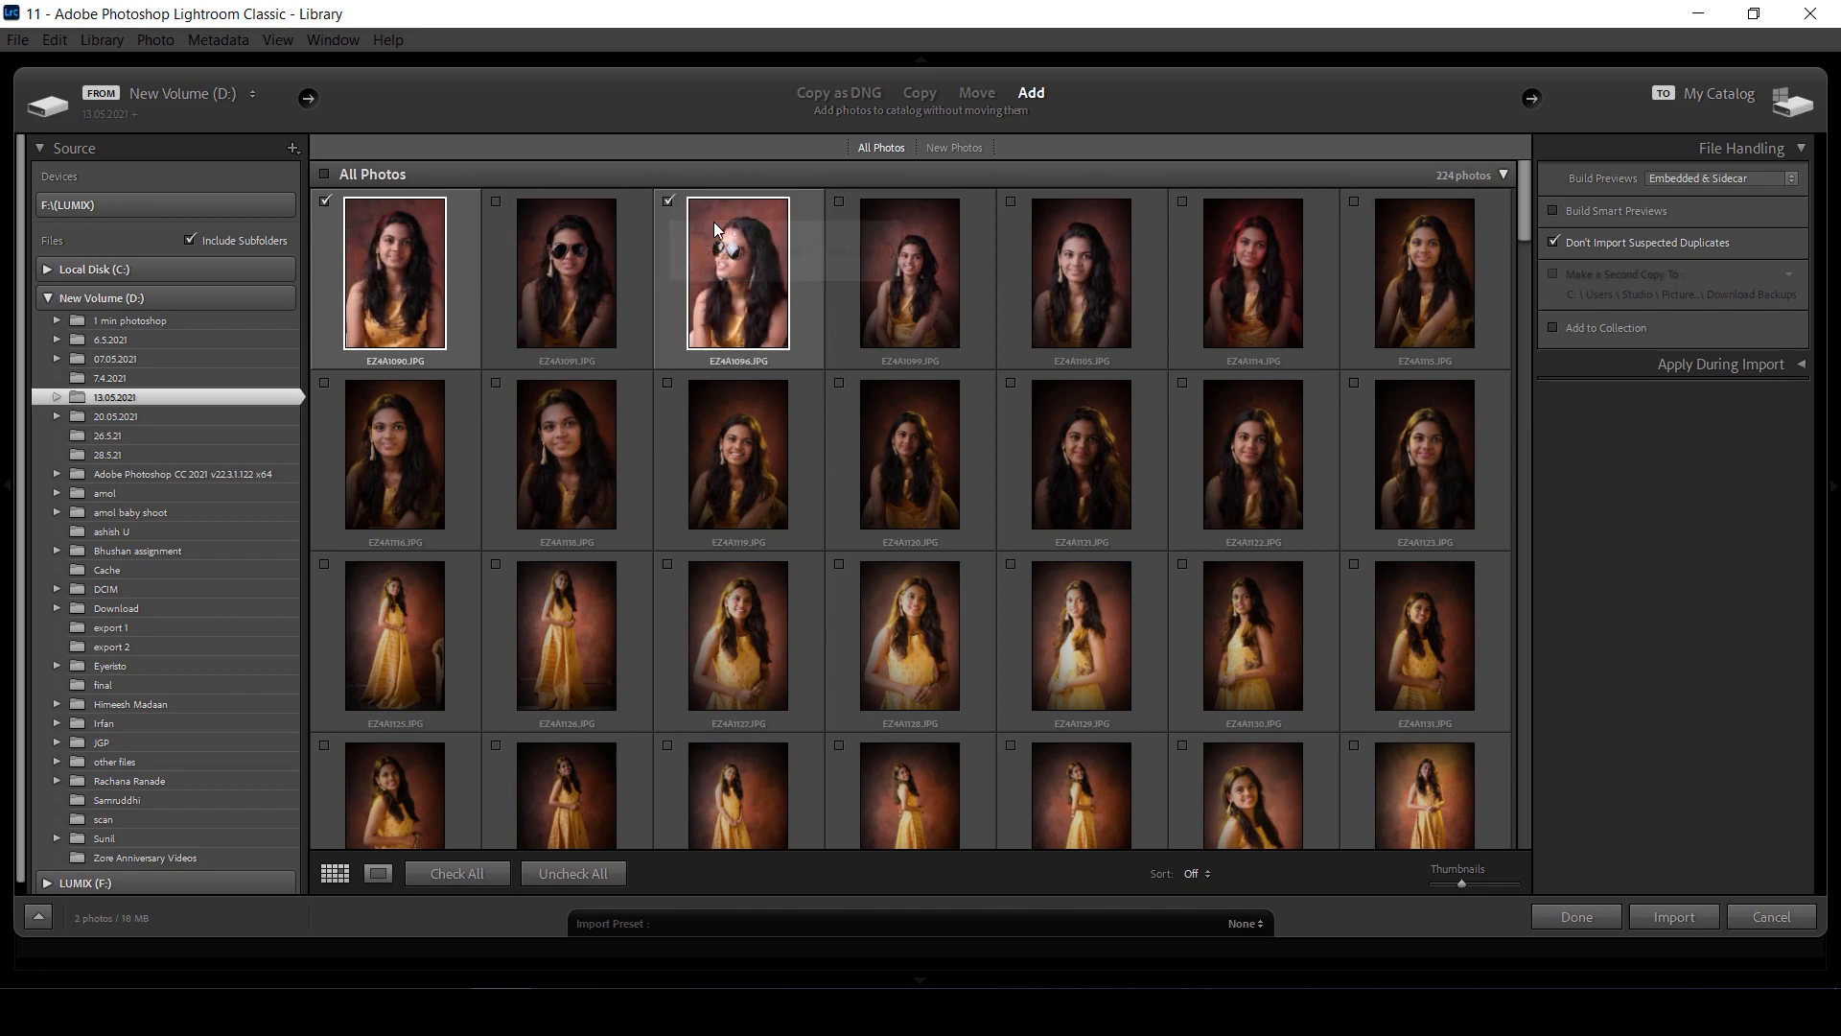
click(841, 202)
click(1013, 202)
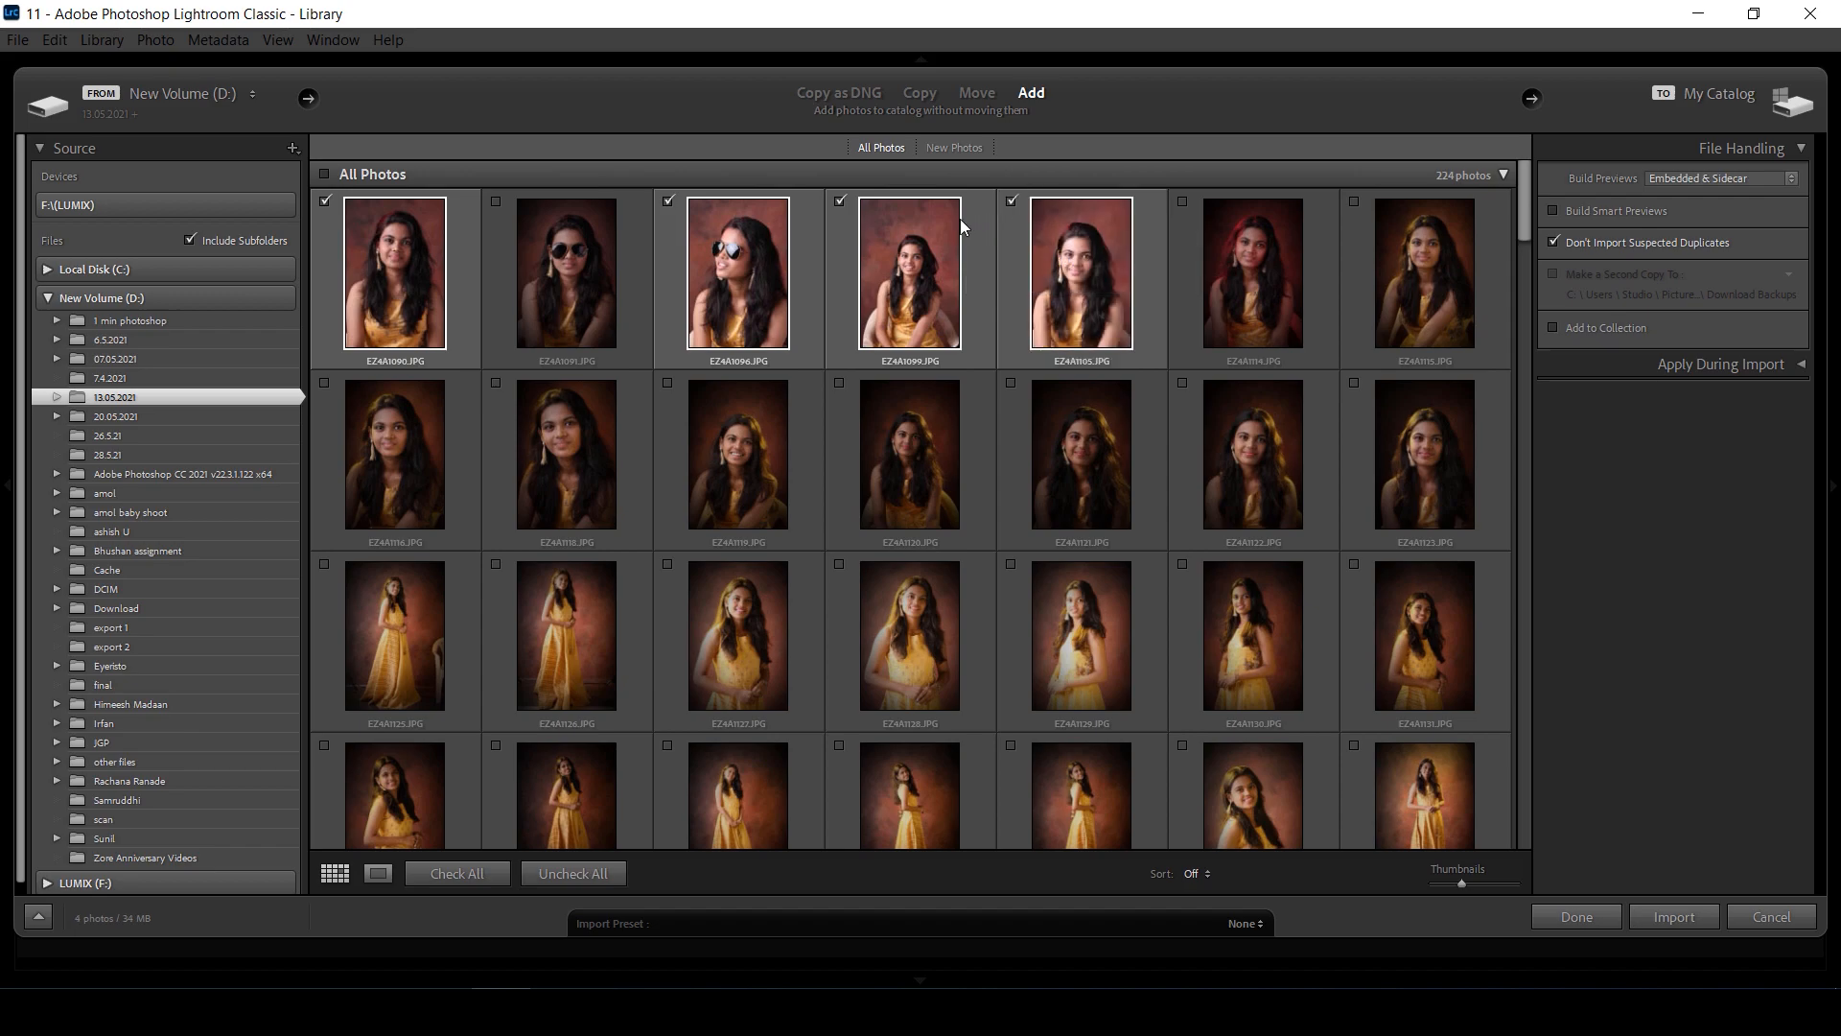
click(497, 384)
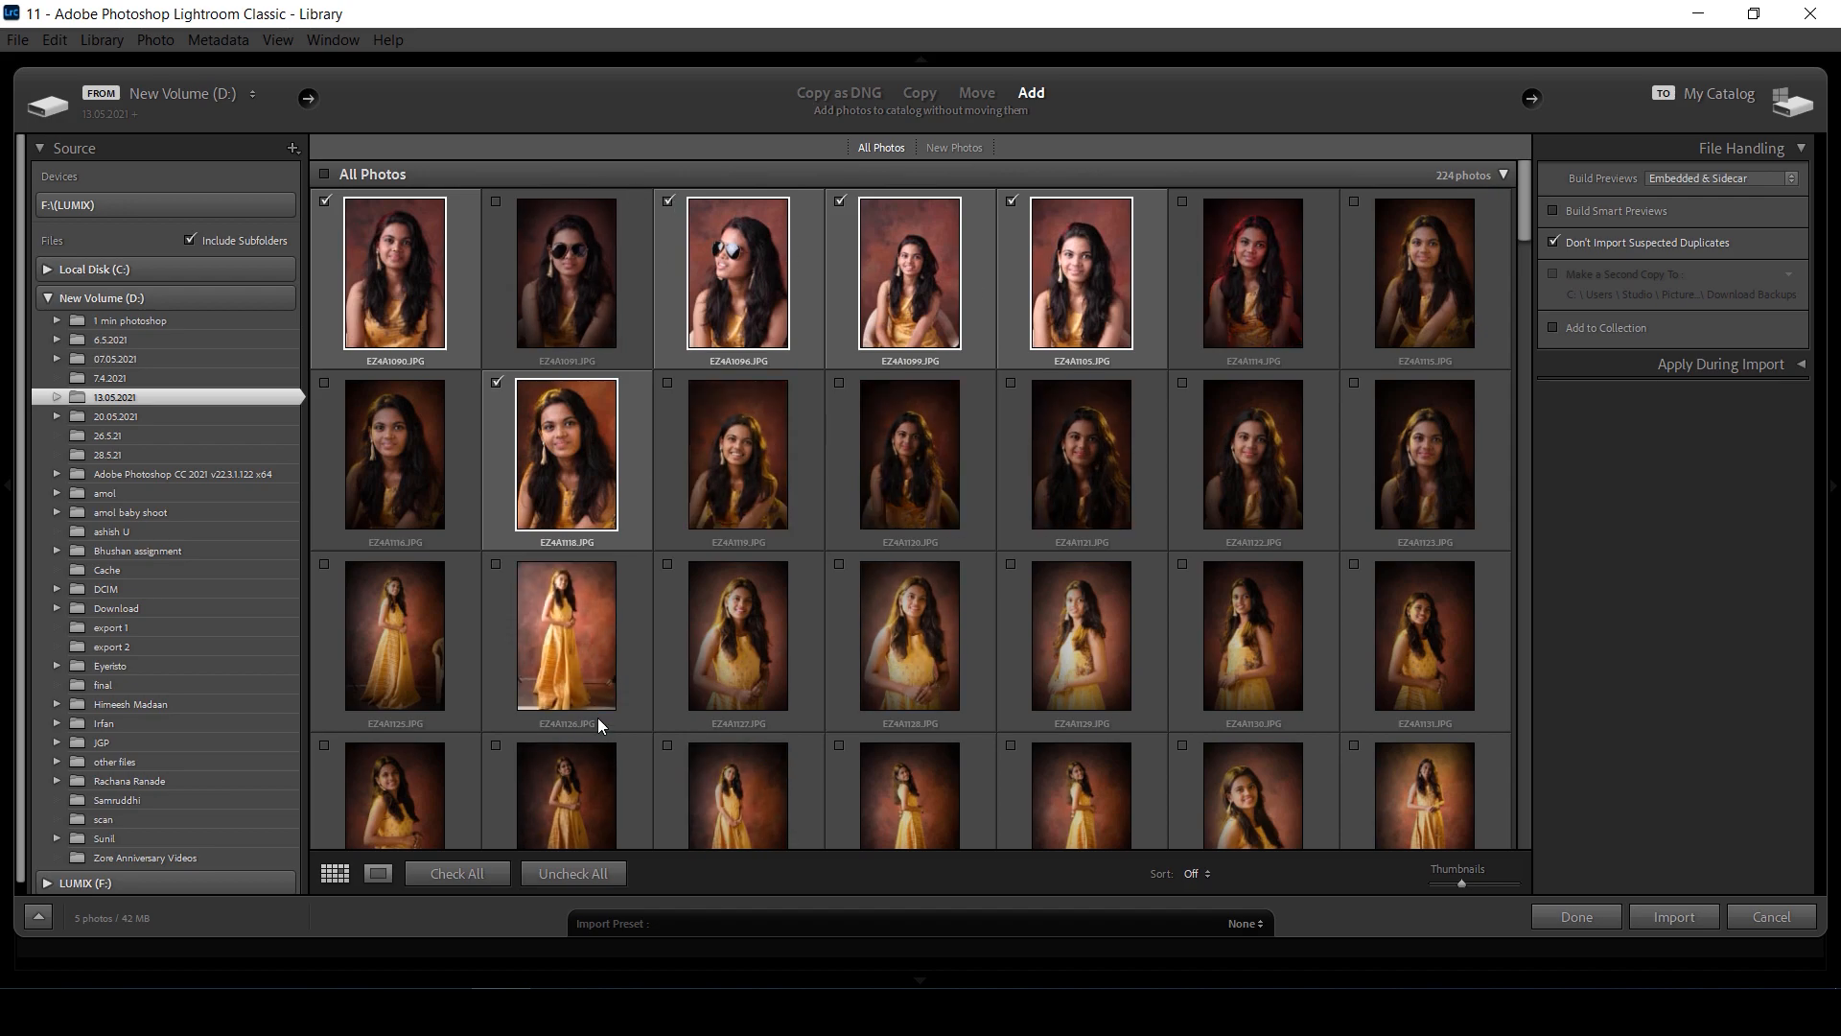
Check all photos for import, view EZ4A1090 enlarged in Loupe view, and return to Grid view.
click(475, 874)
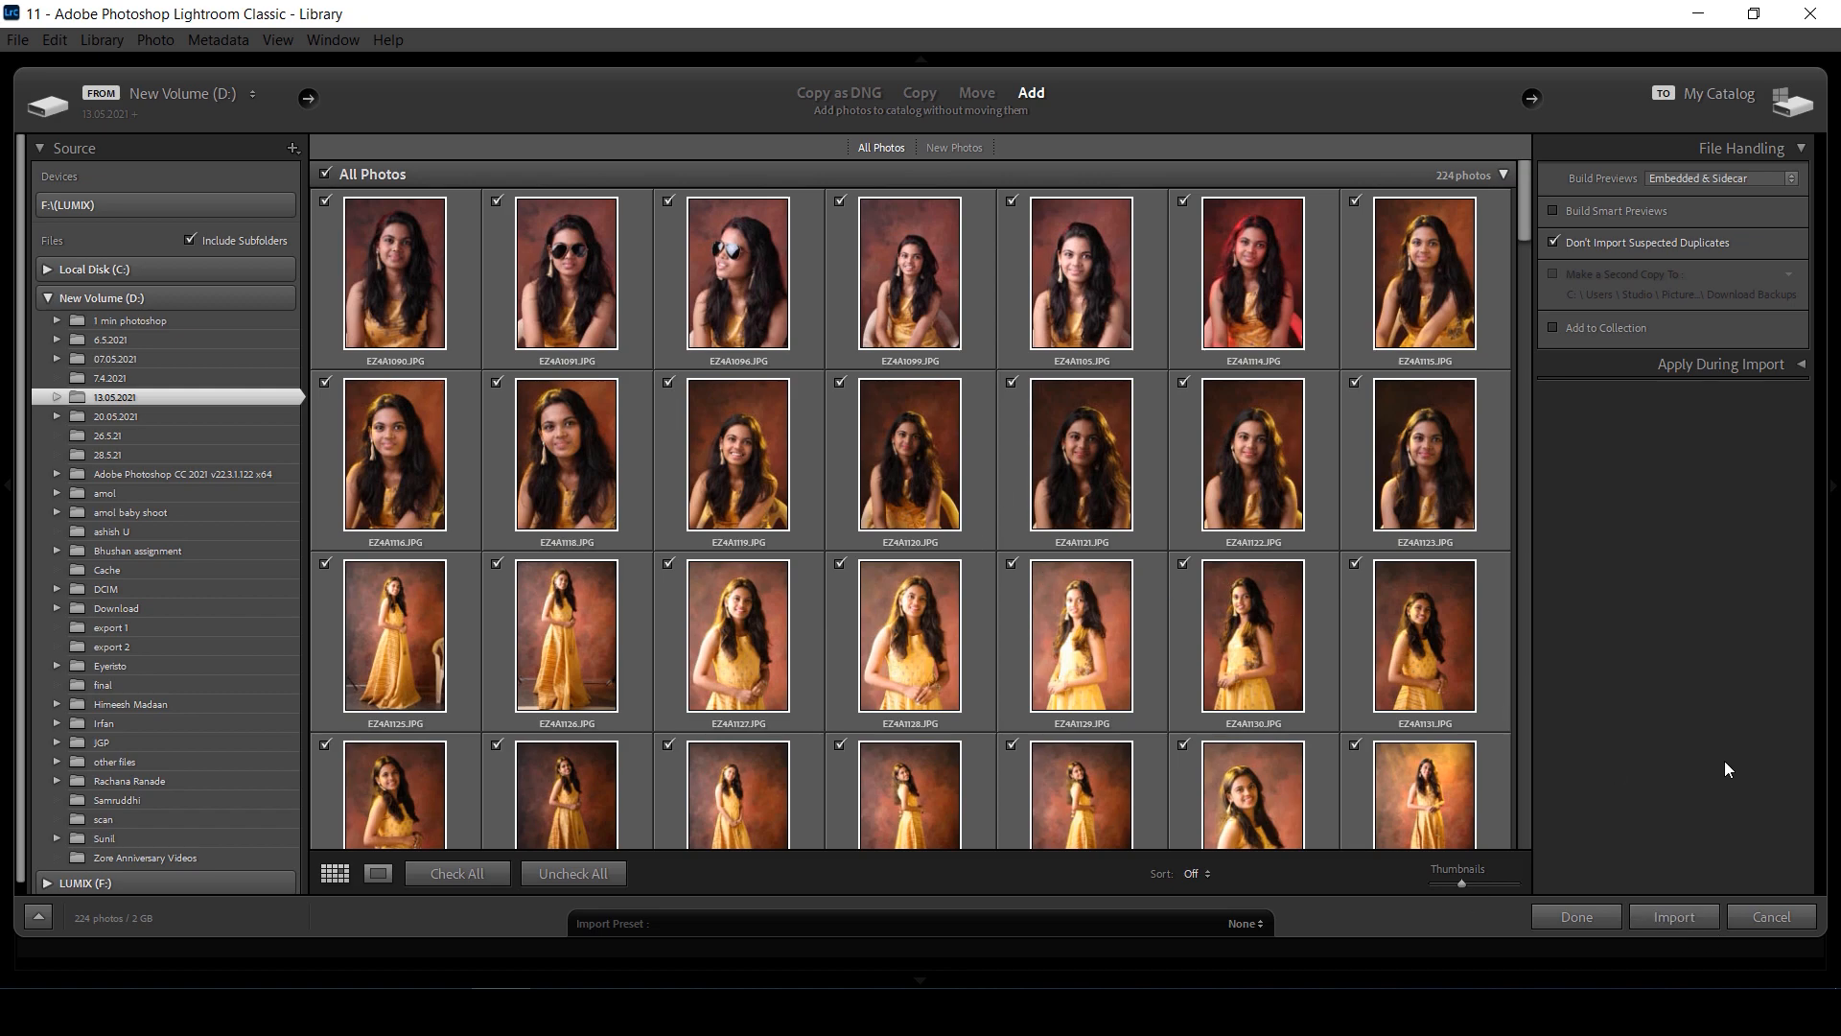
click(439, 293)
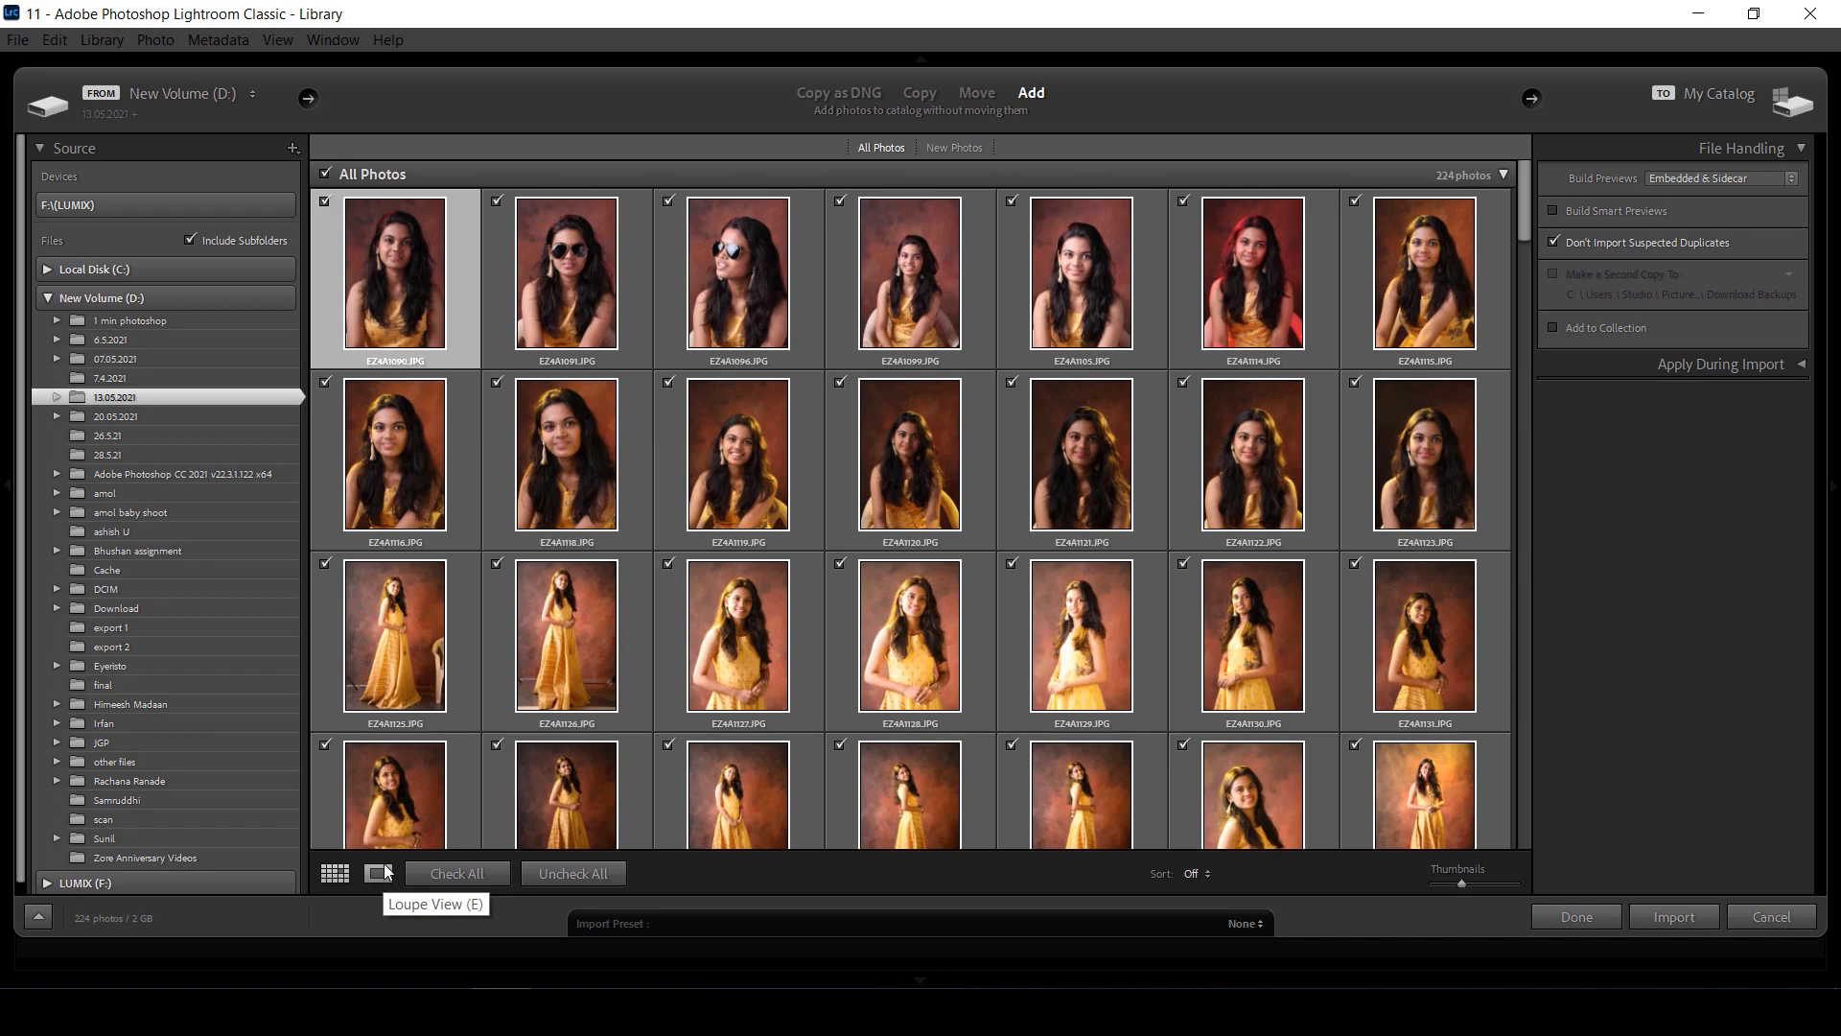
key(e)
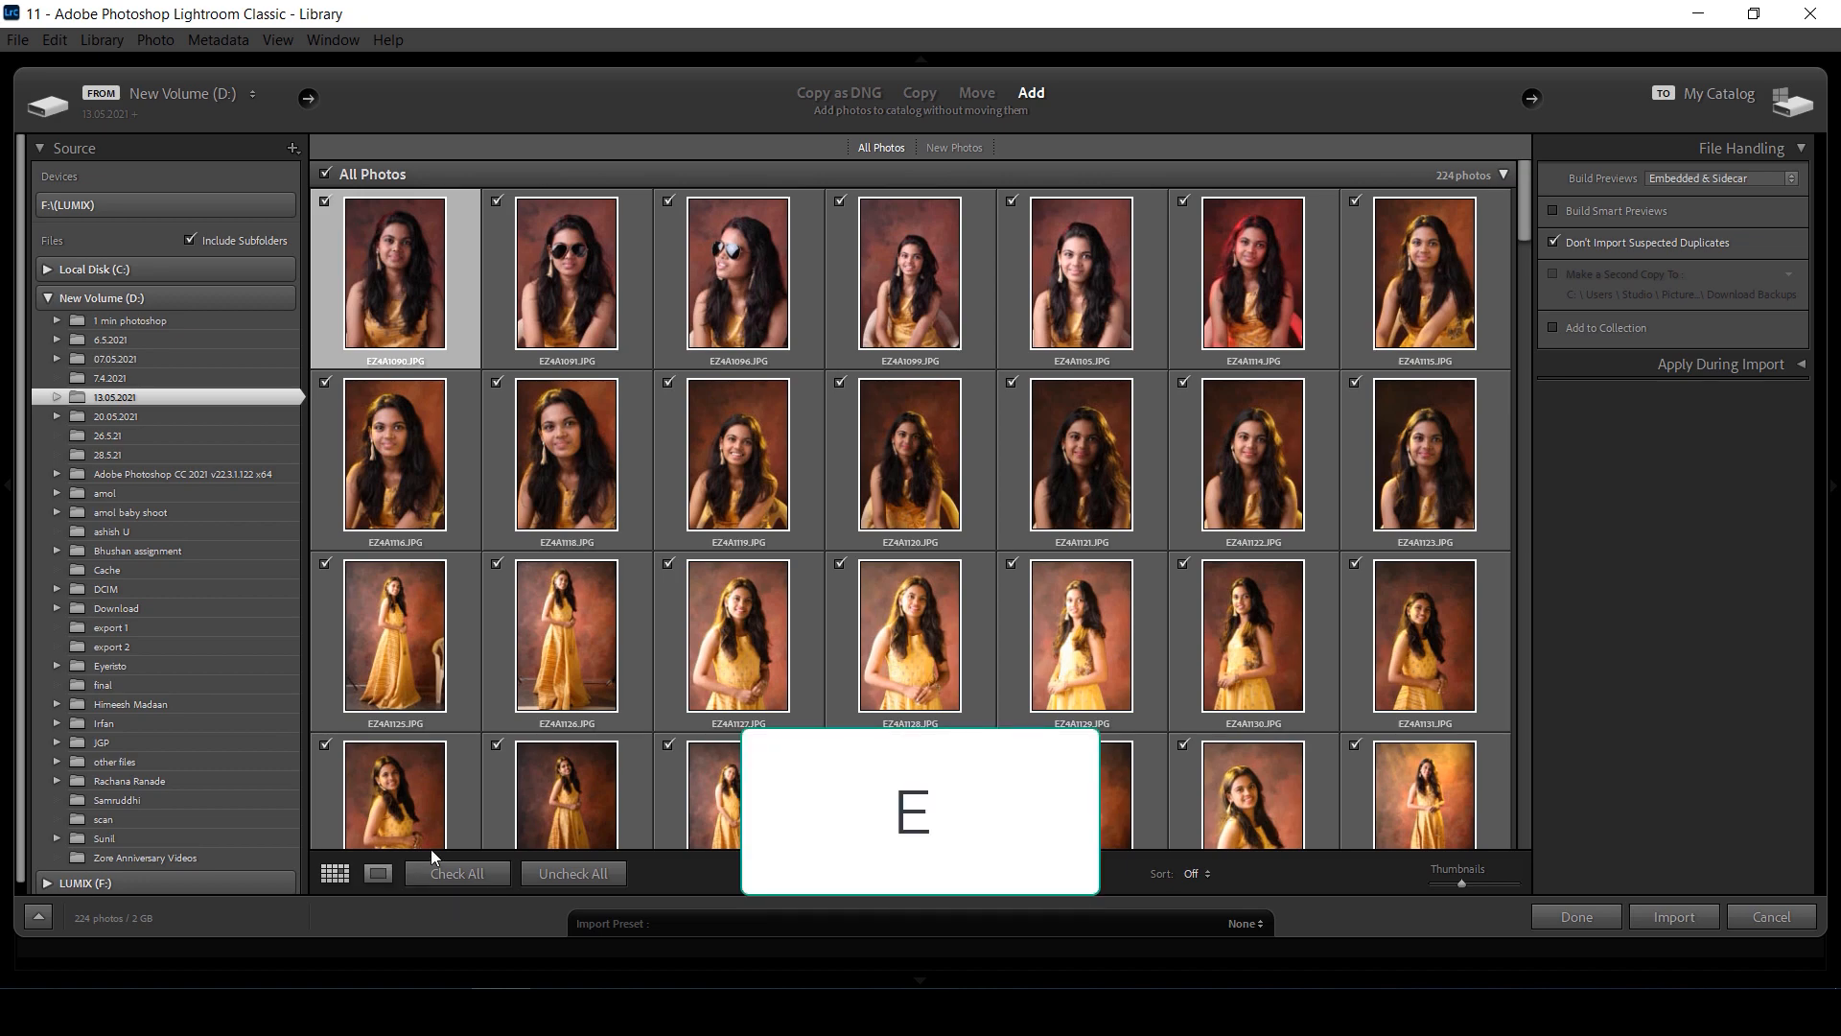
key(e)
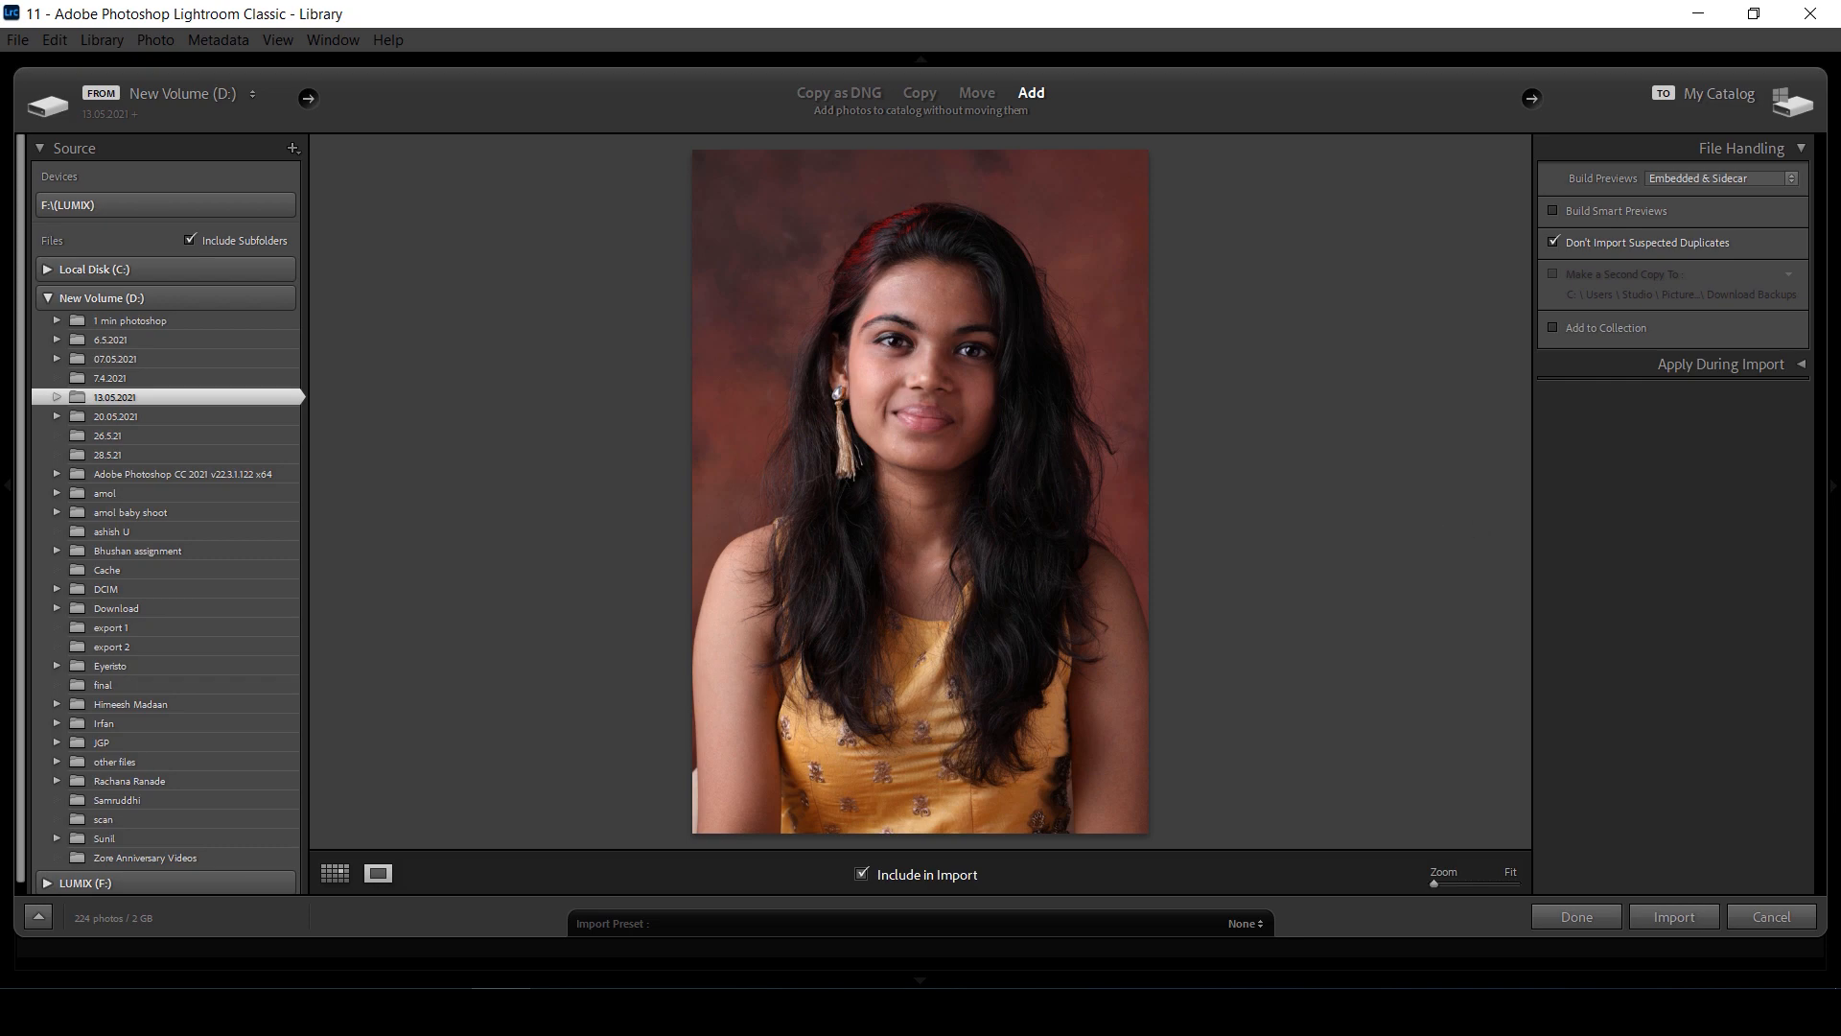
key(g)
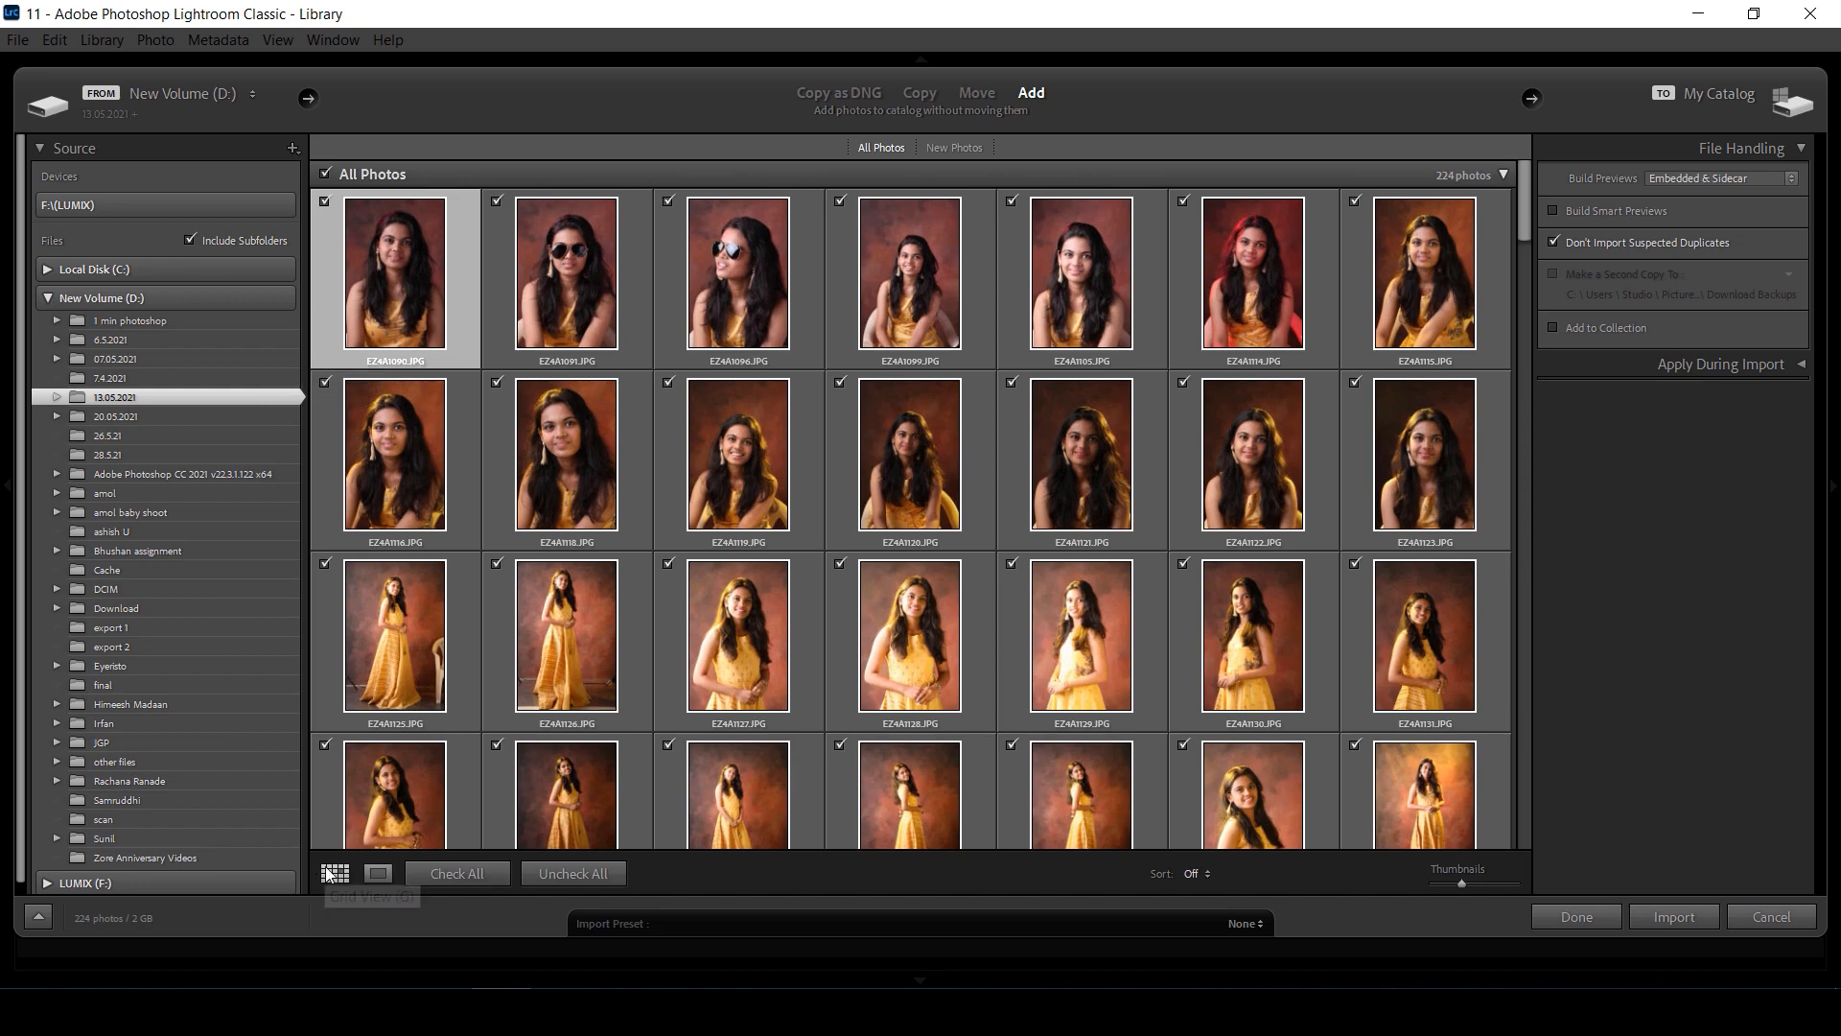
key(e)
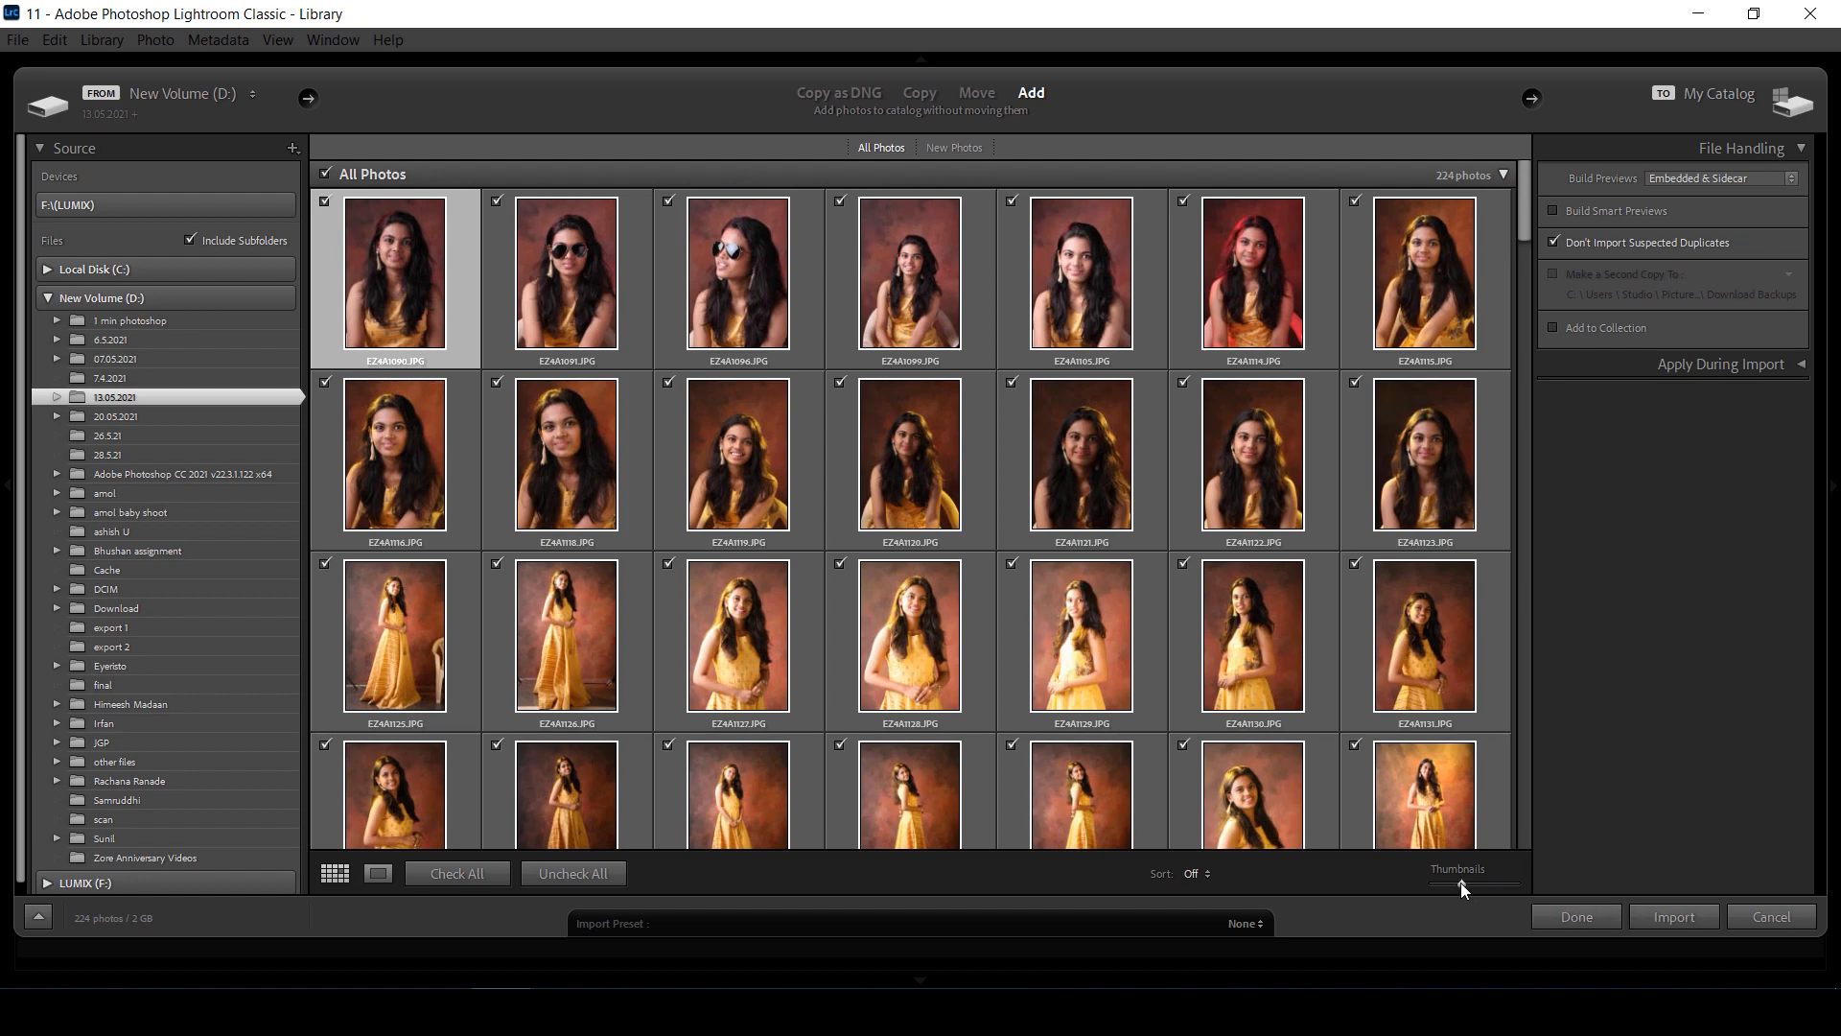
Examine the thumbnail size control and the available sort orders for the import grid, keeping sorting off.
mouse_move(1461, 882)
mouse_down()
mouse_move(1495, 882)
mouse_move(1464, 884)
mouse_up()
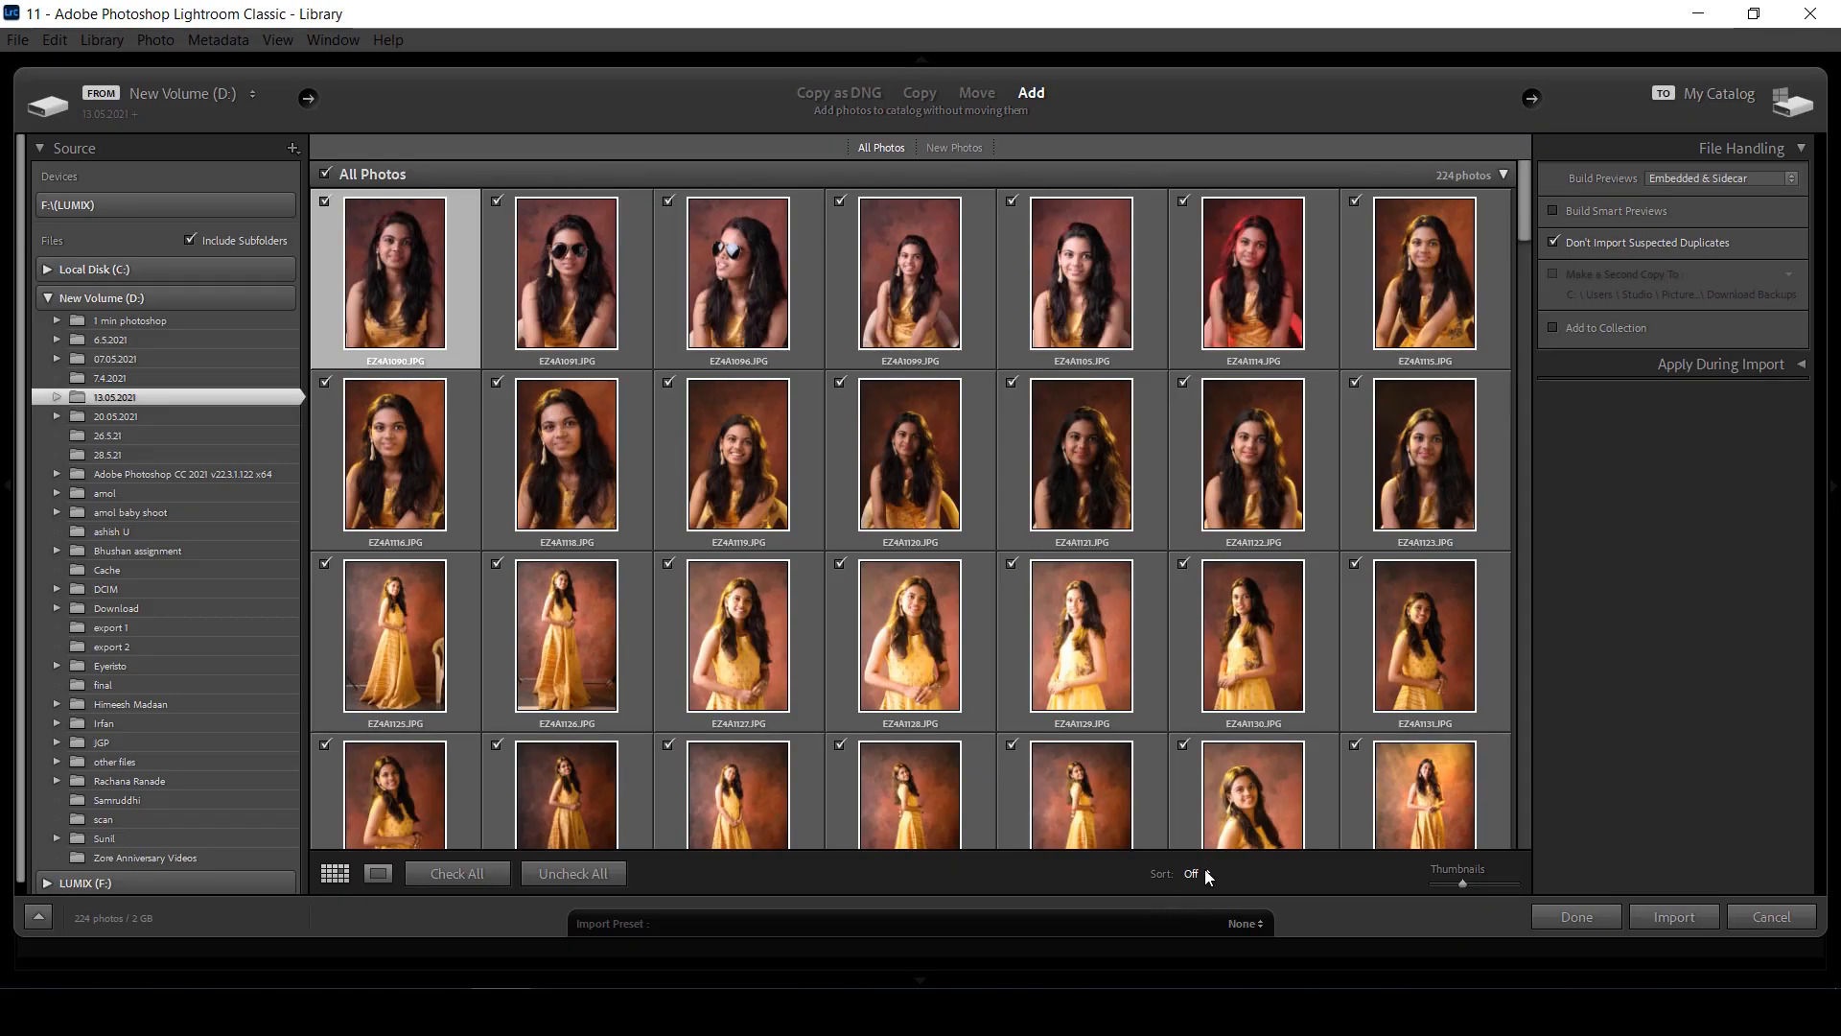
click(1193, 874)
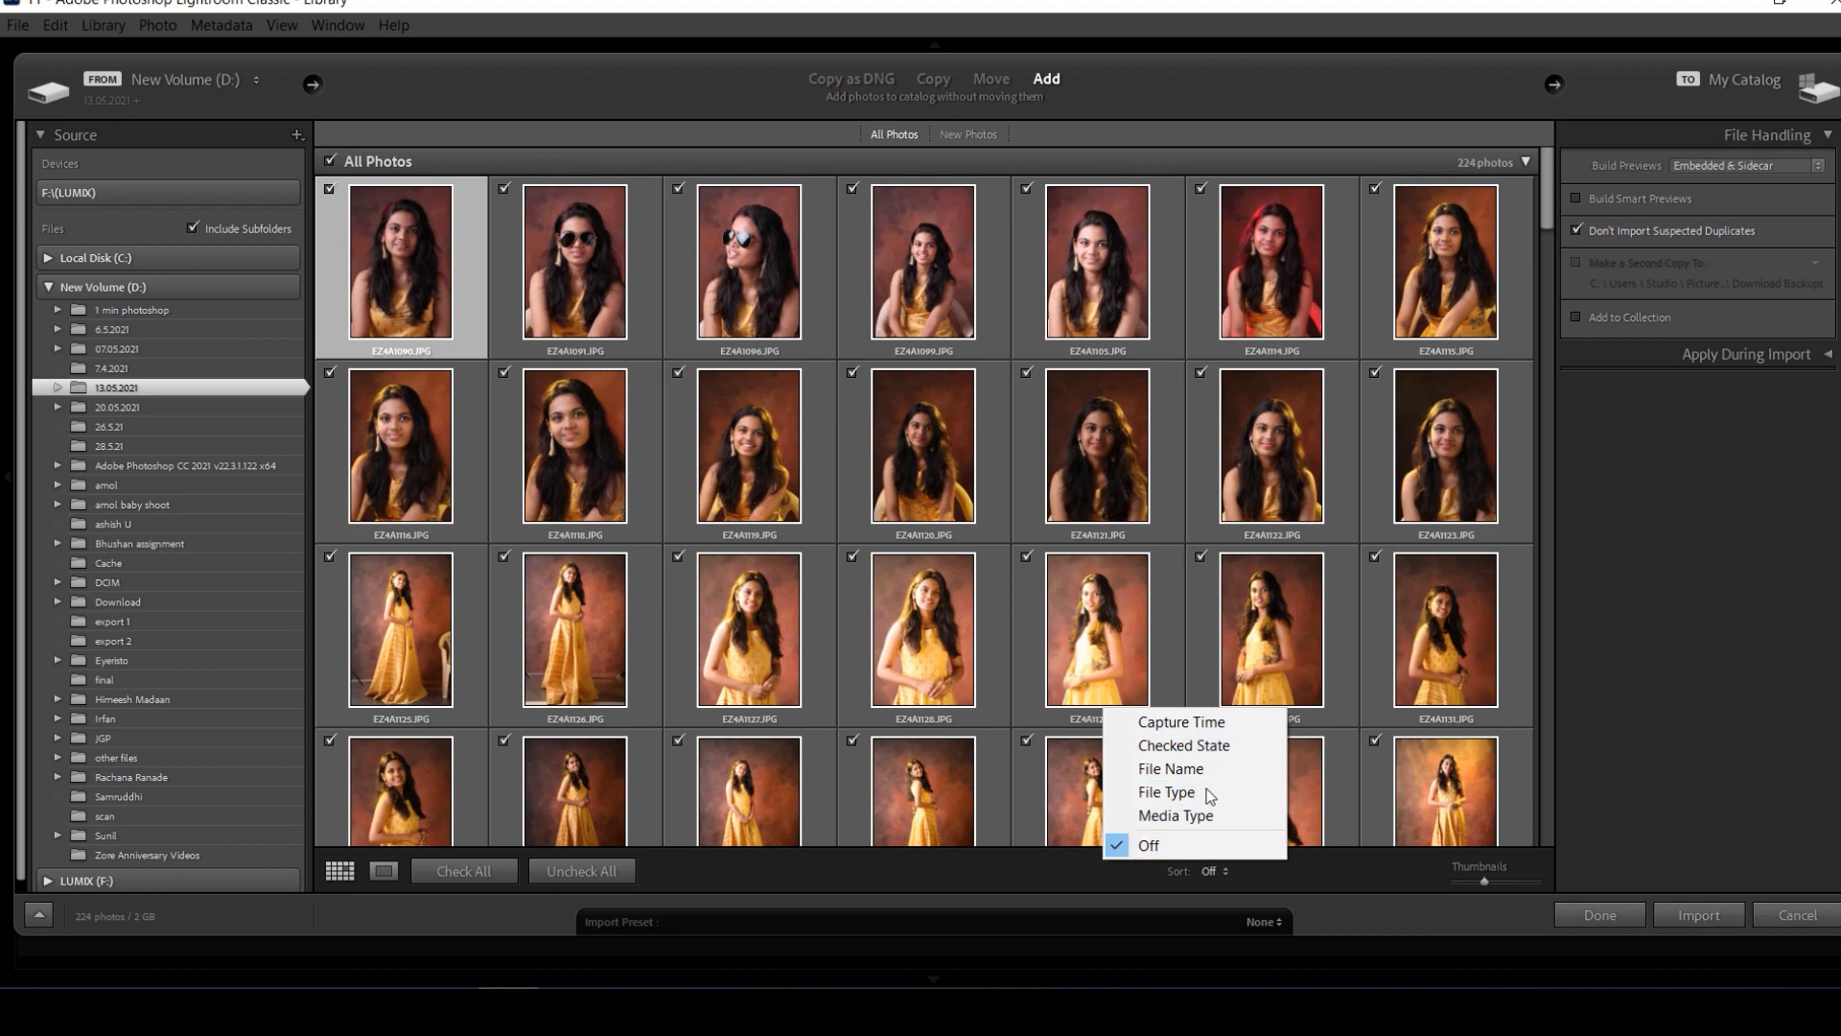
click(1332, 863)
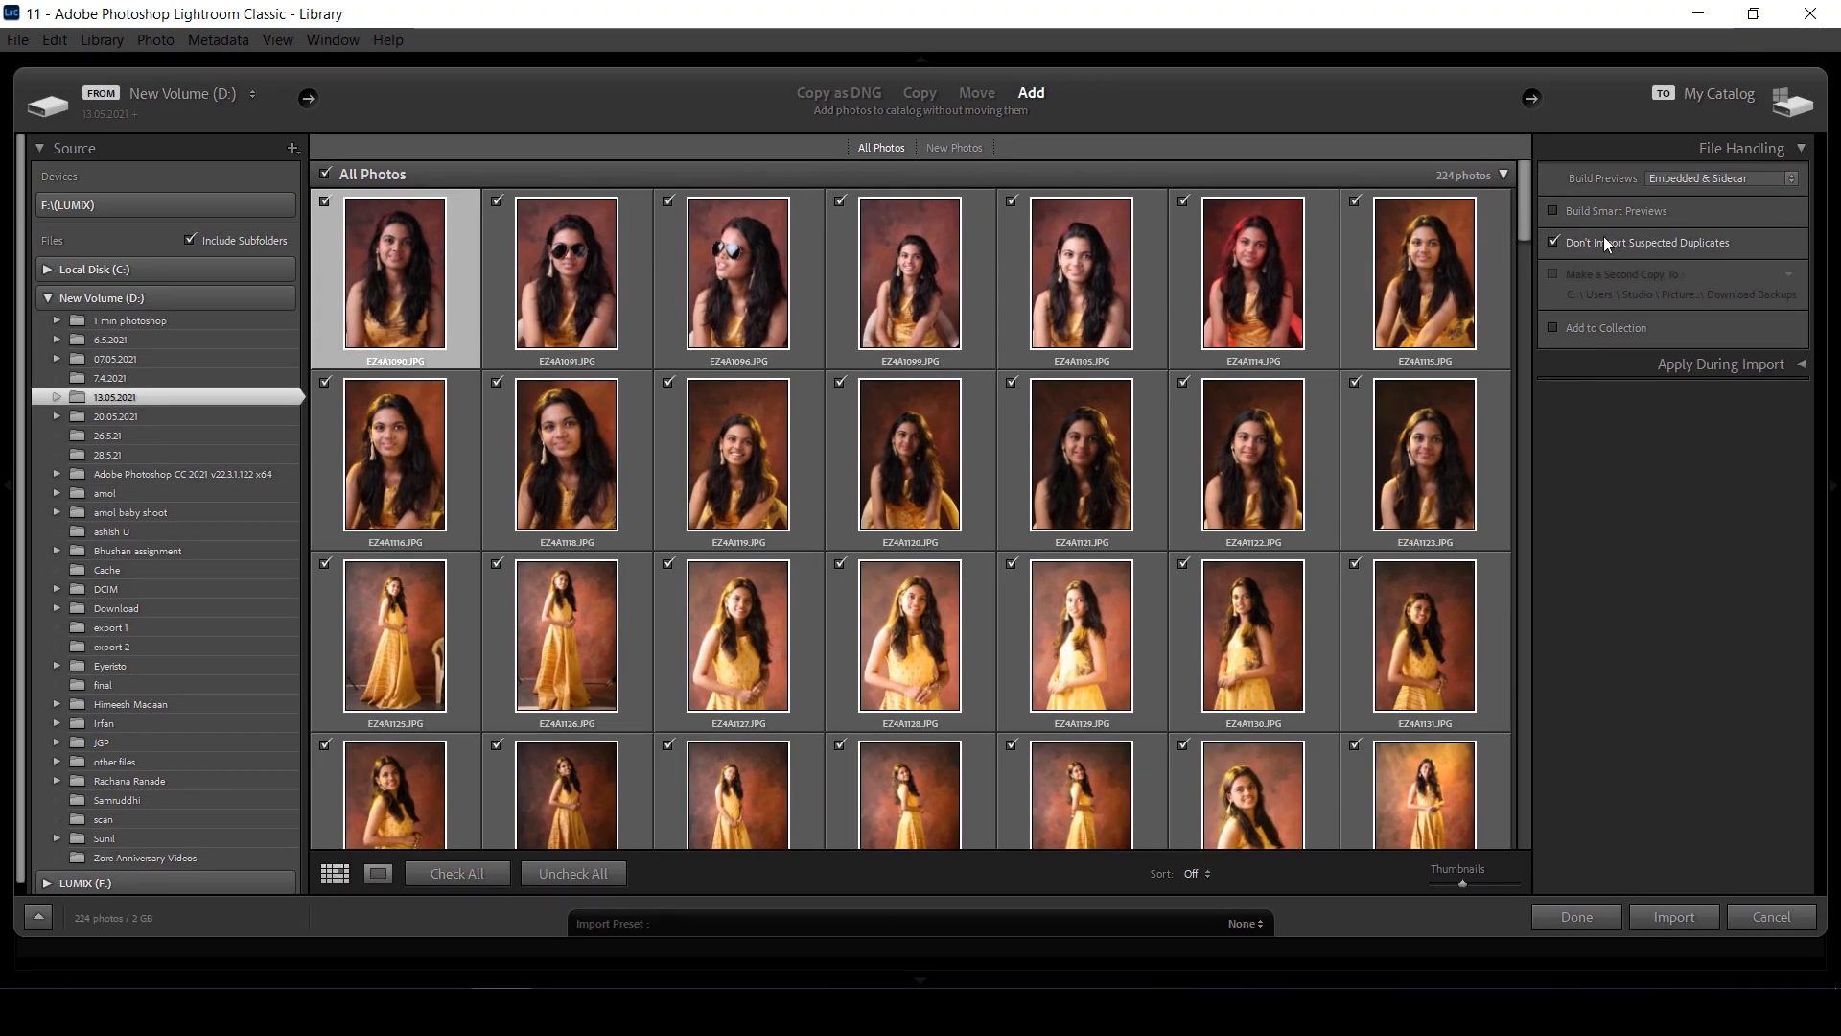
Enable Build Smart Previews and import all checked photos from the 13.05.2021 folder into the catalog.
click(1555, 213)
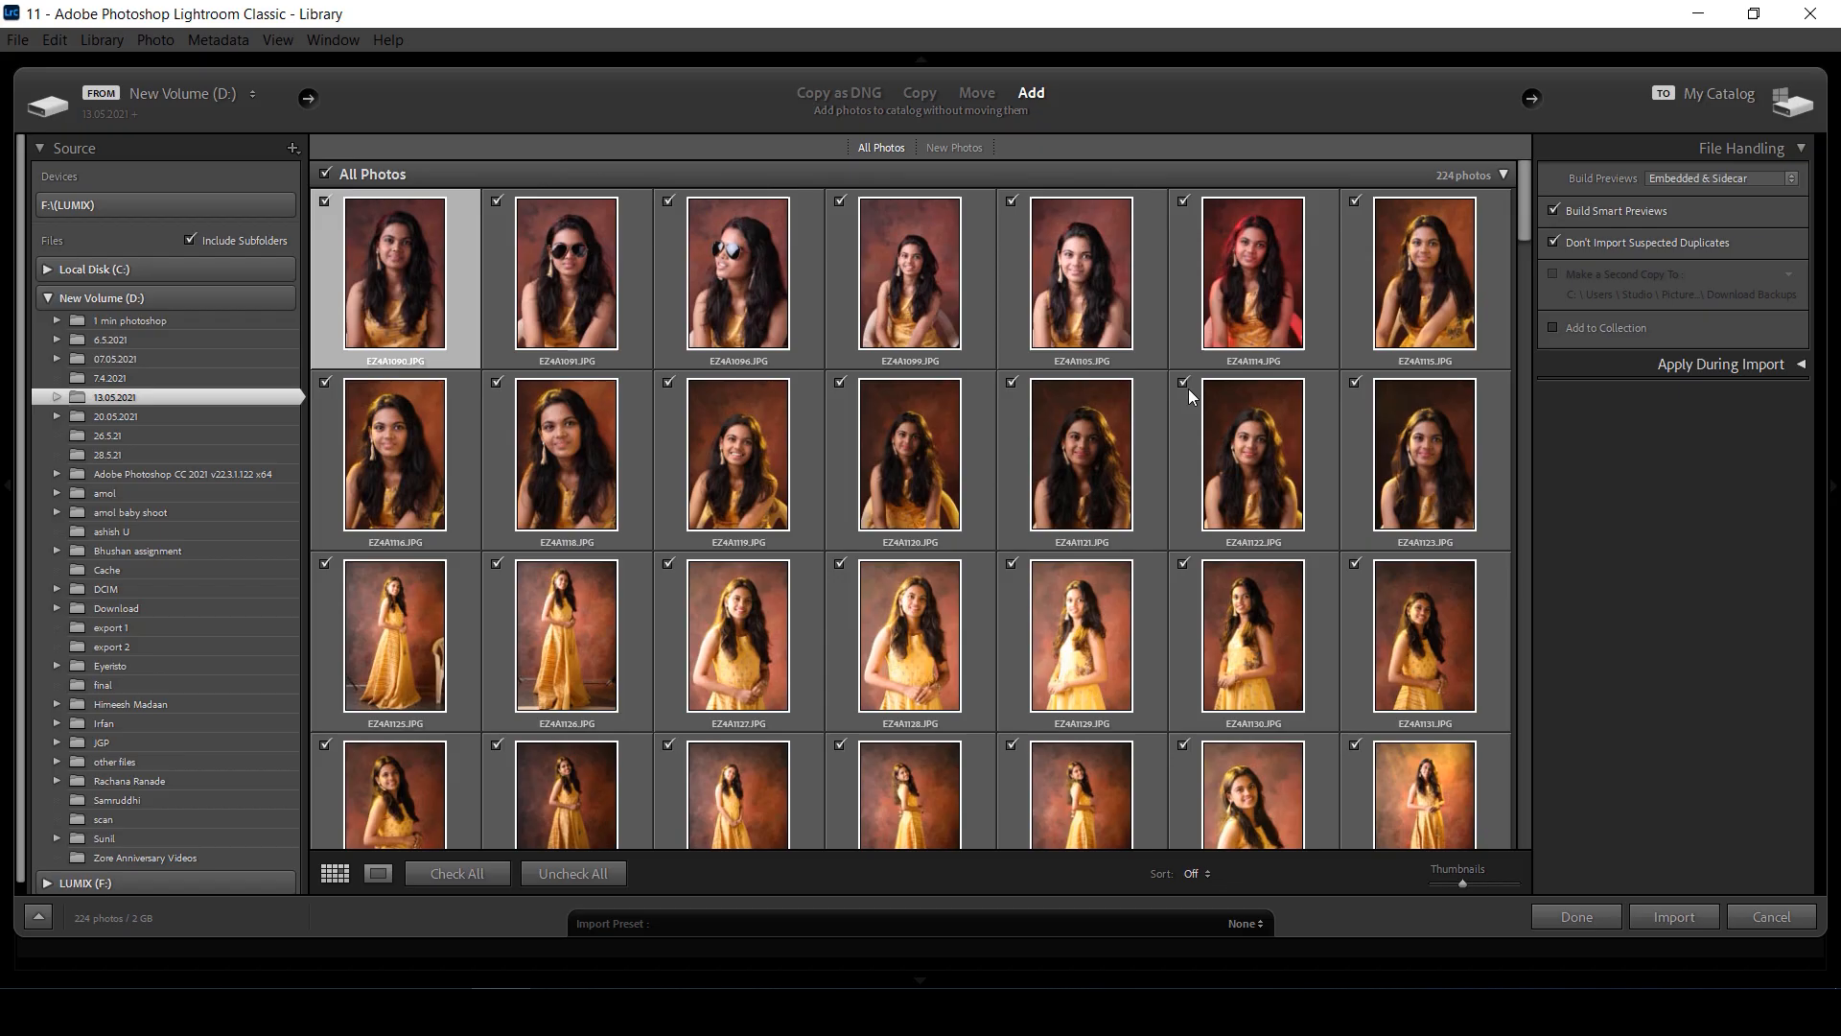
click(1673, 917)
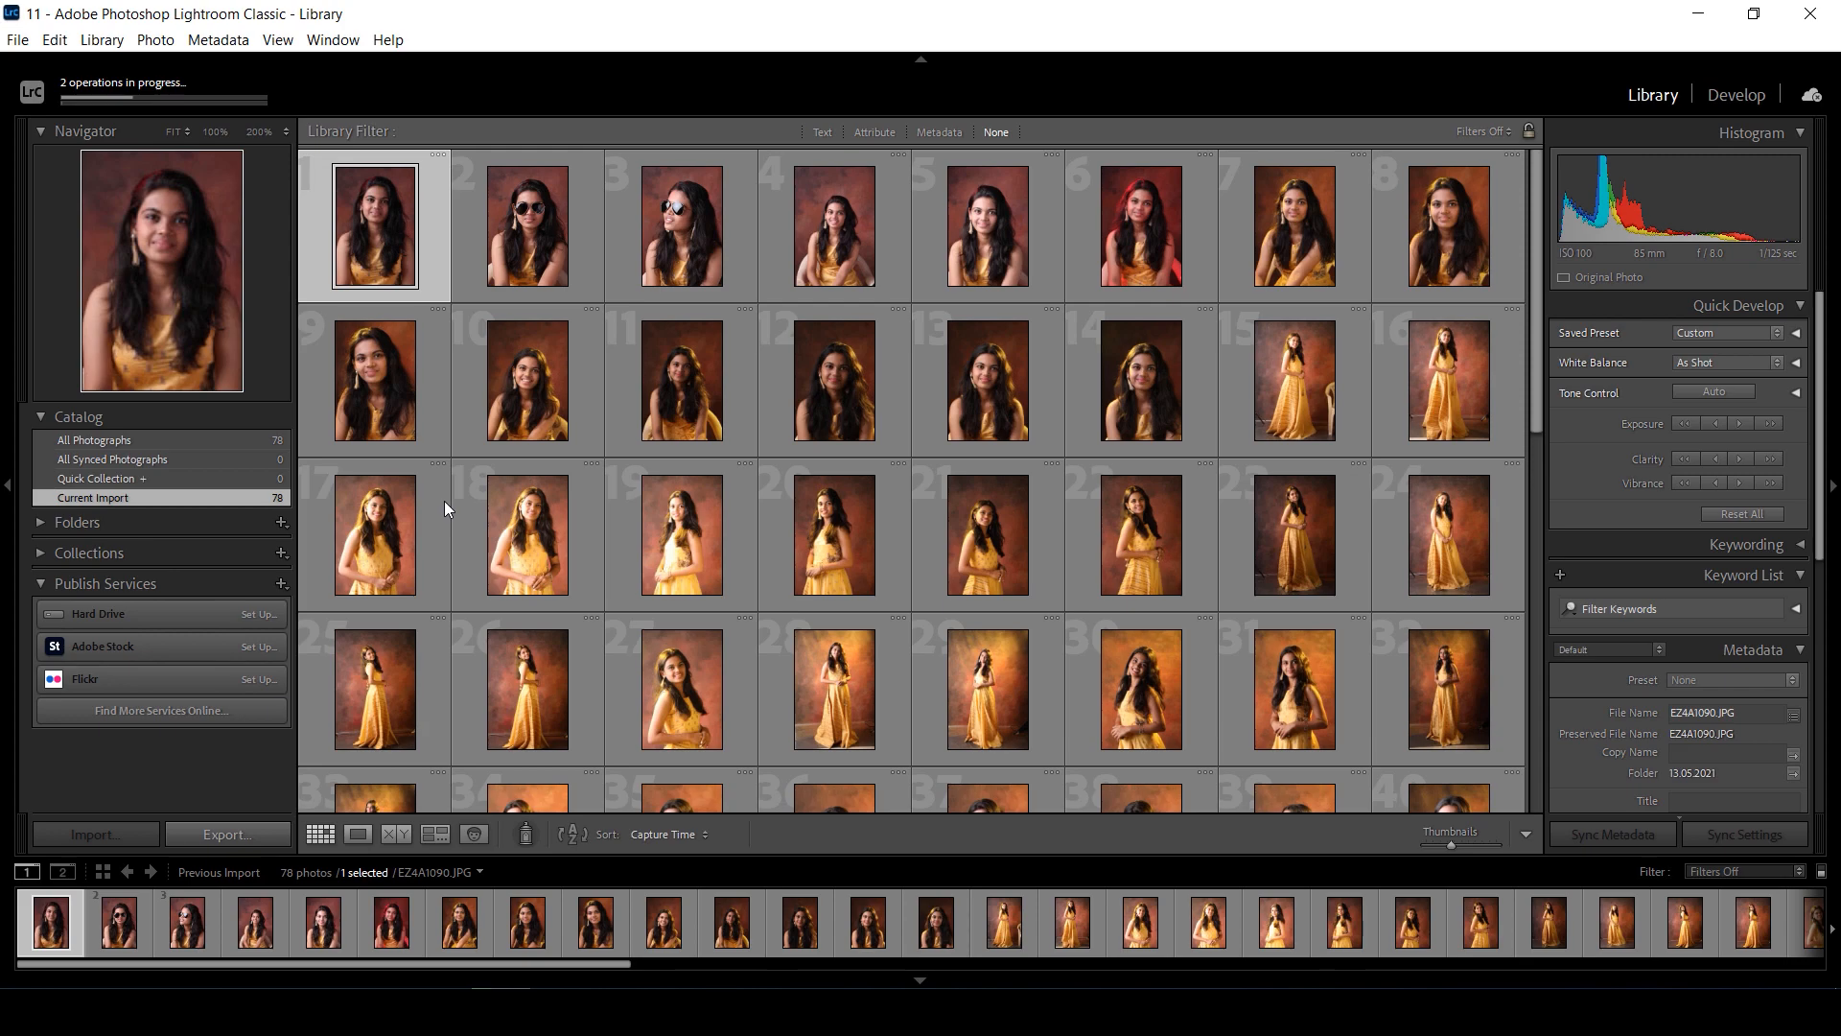
Enable automatically writing changes into XMP in the catalog's metadata settings and apply it.
click(59, 45)
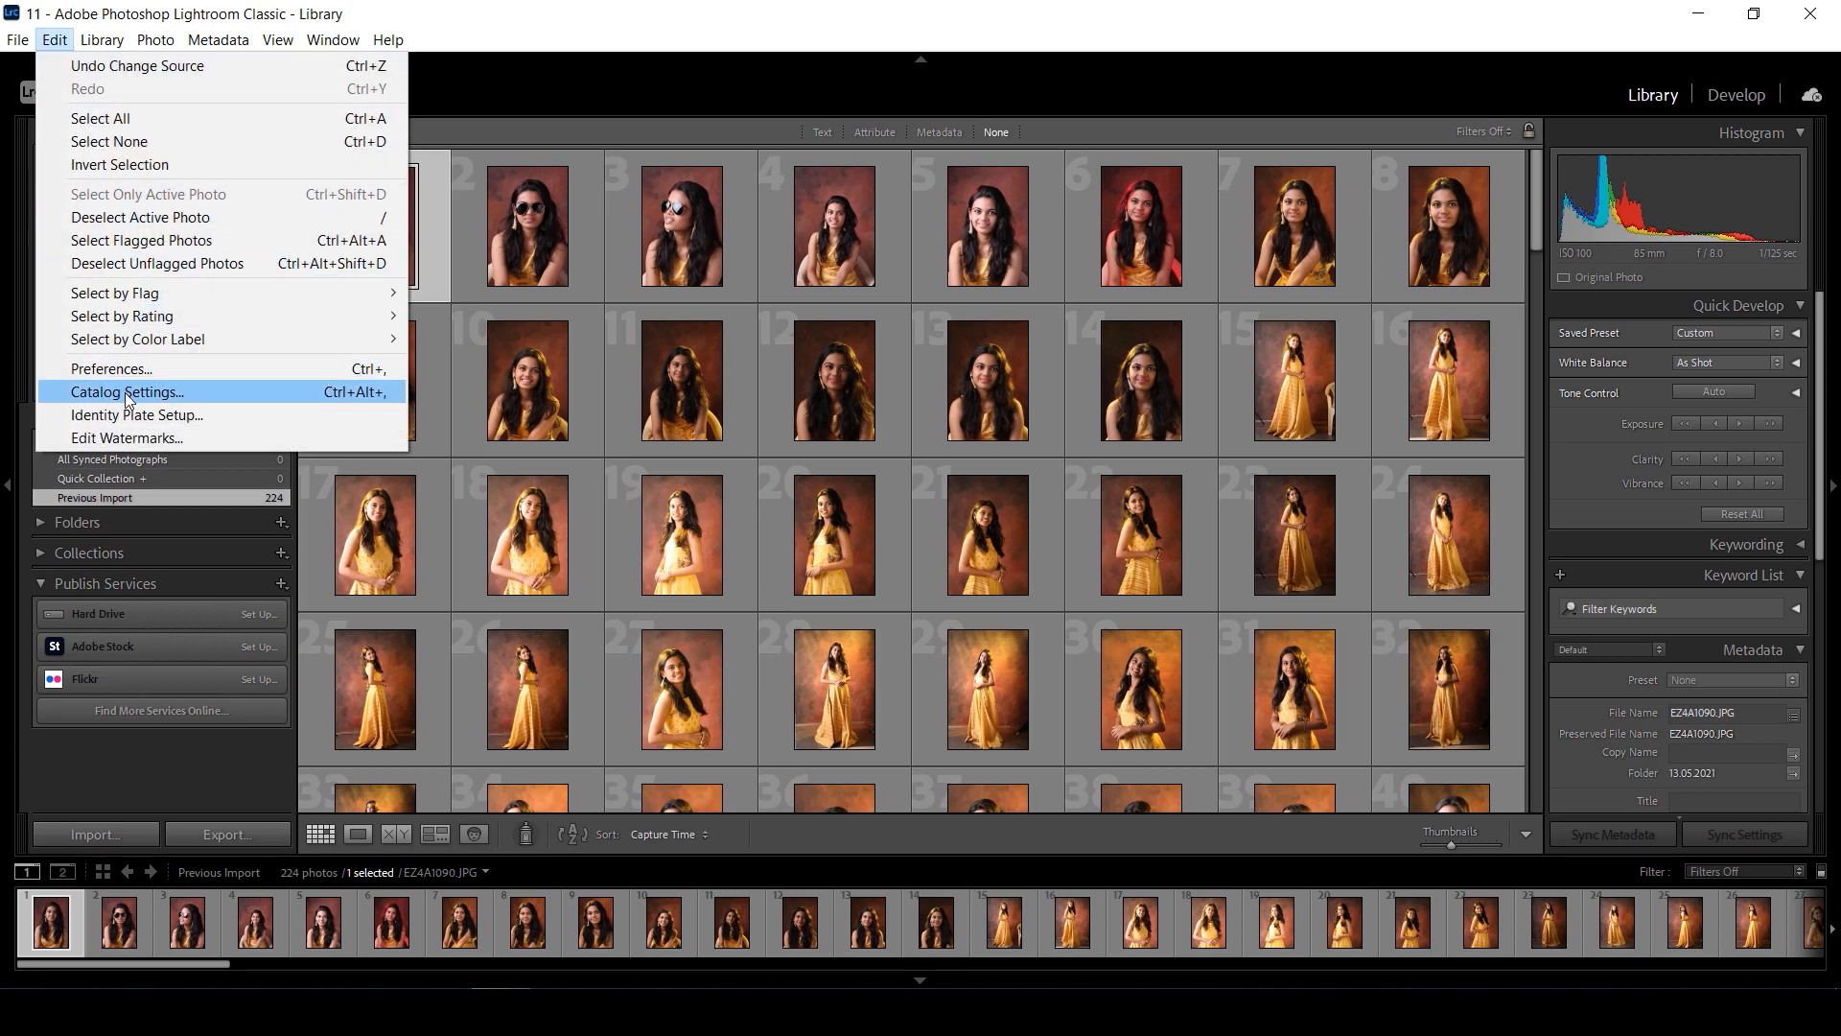
click(124, 393)
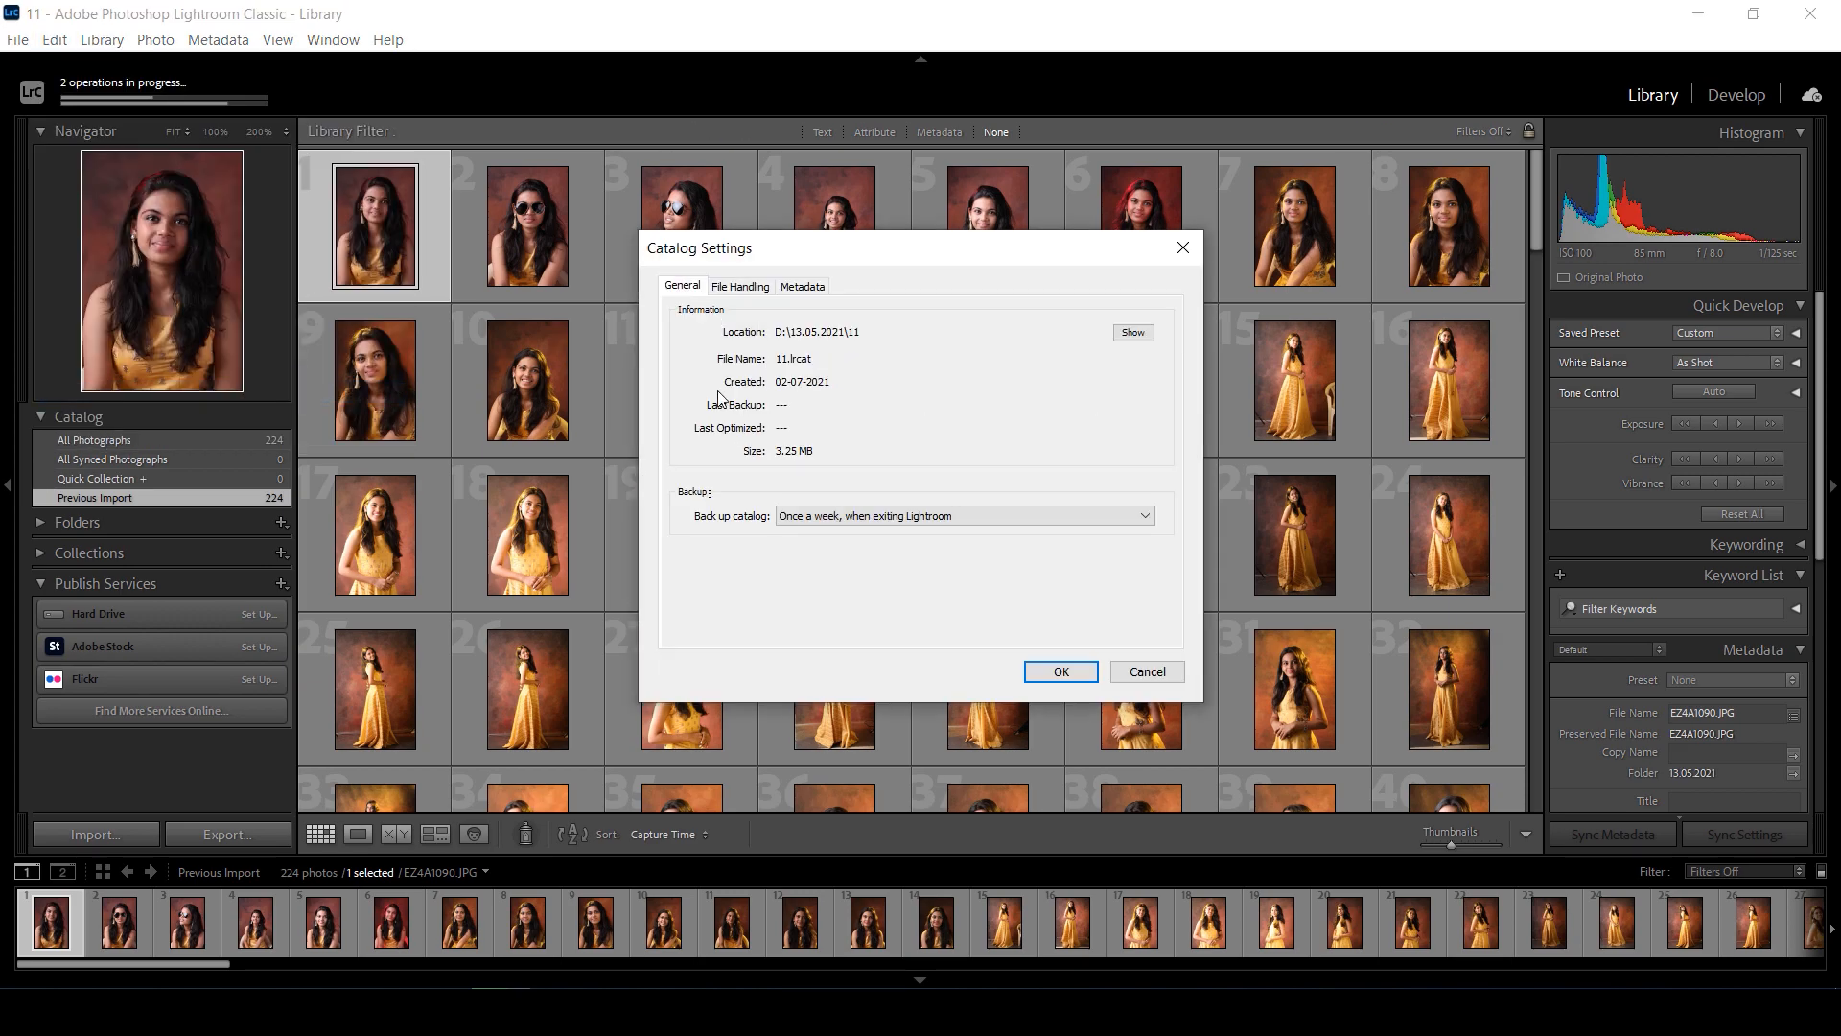
click(803, 287)
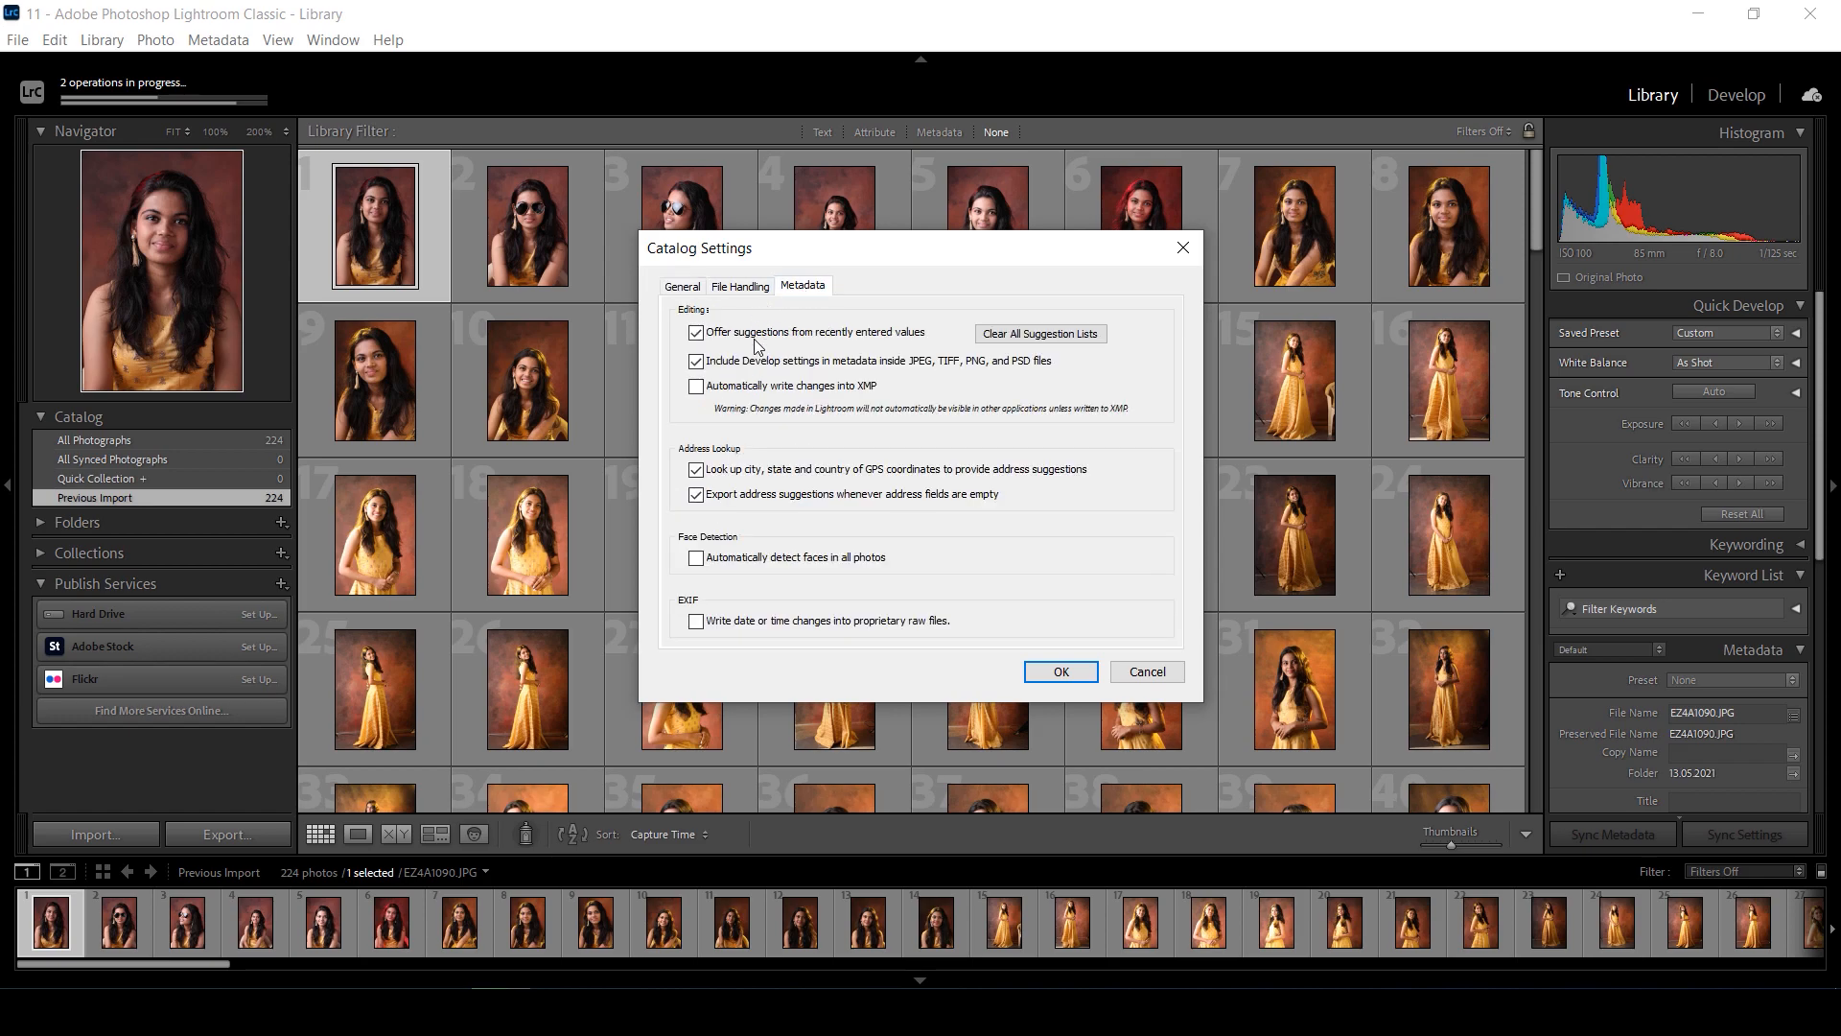
click(735, 386)
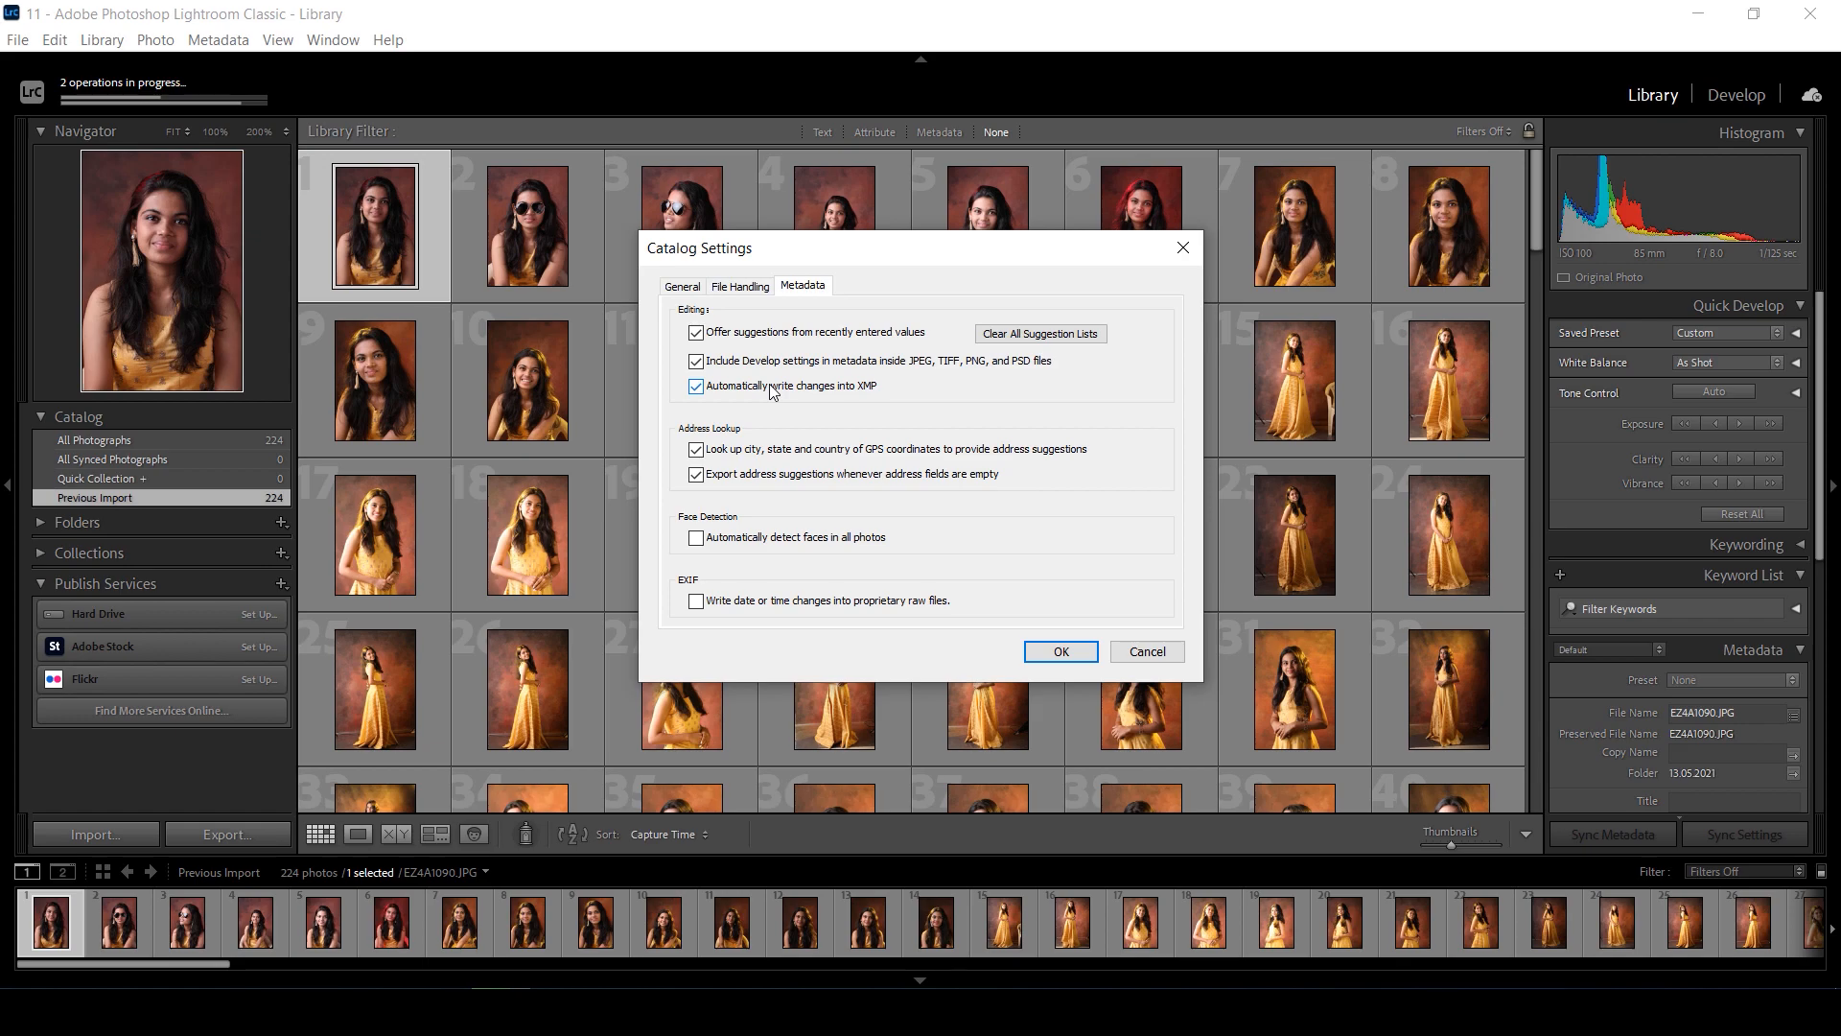
click(1029, 653)
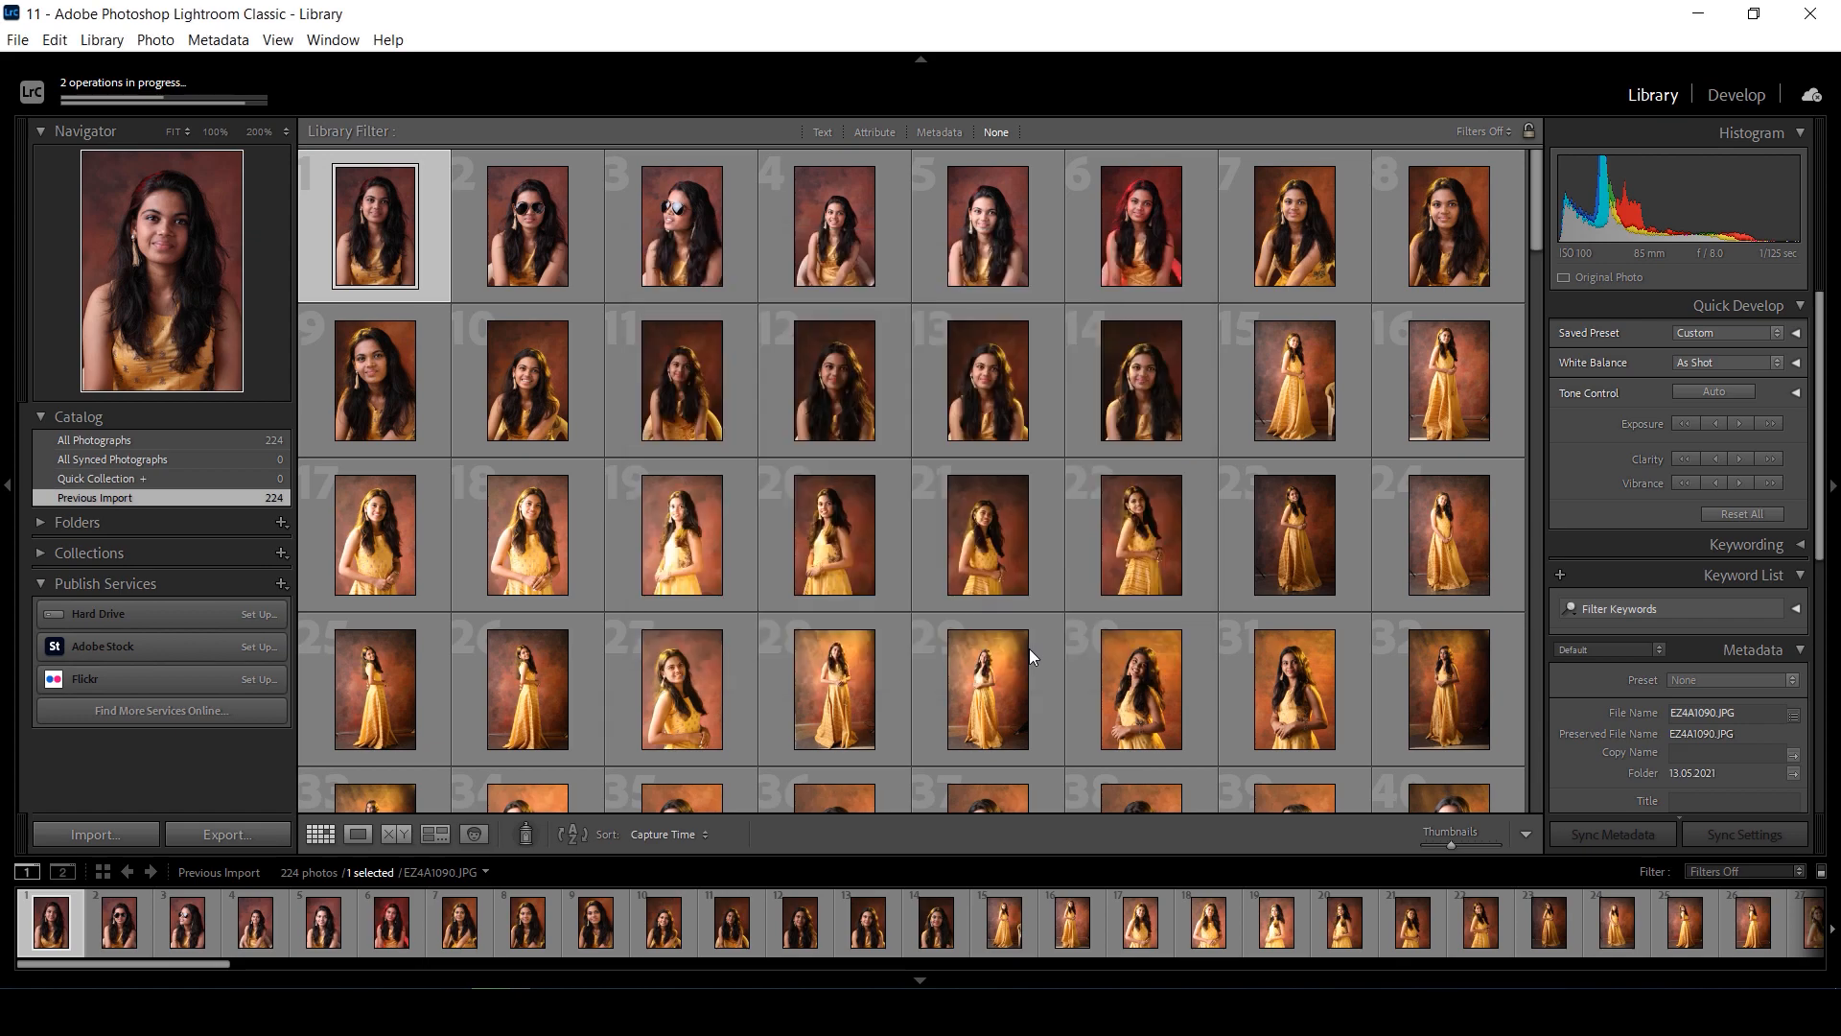